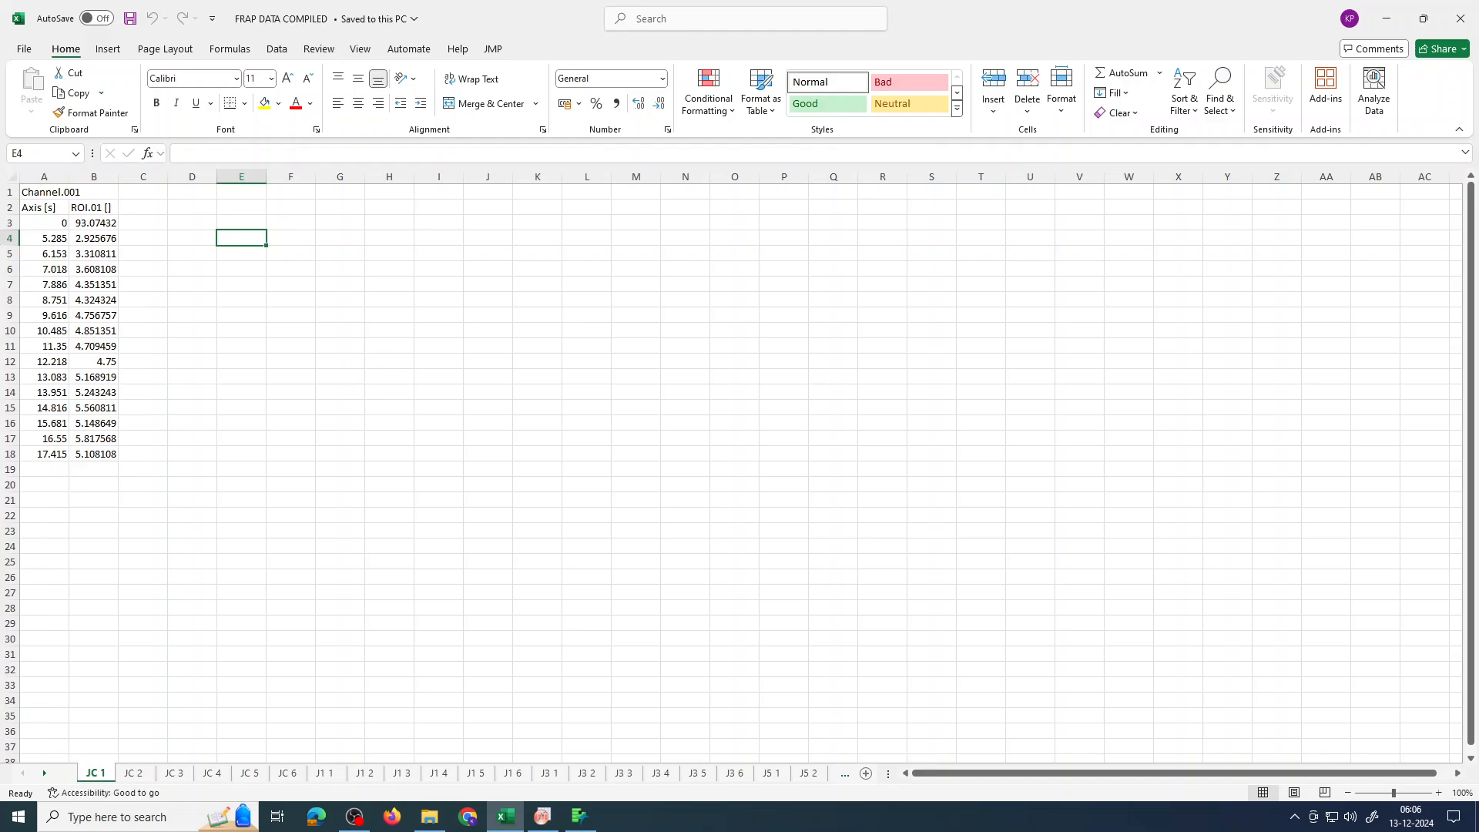
Step: Delete the top row containing the Channel.001 label from the JC 1 sheet
click(9, 191)
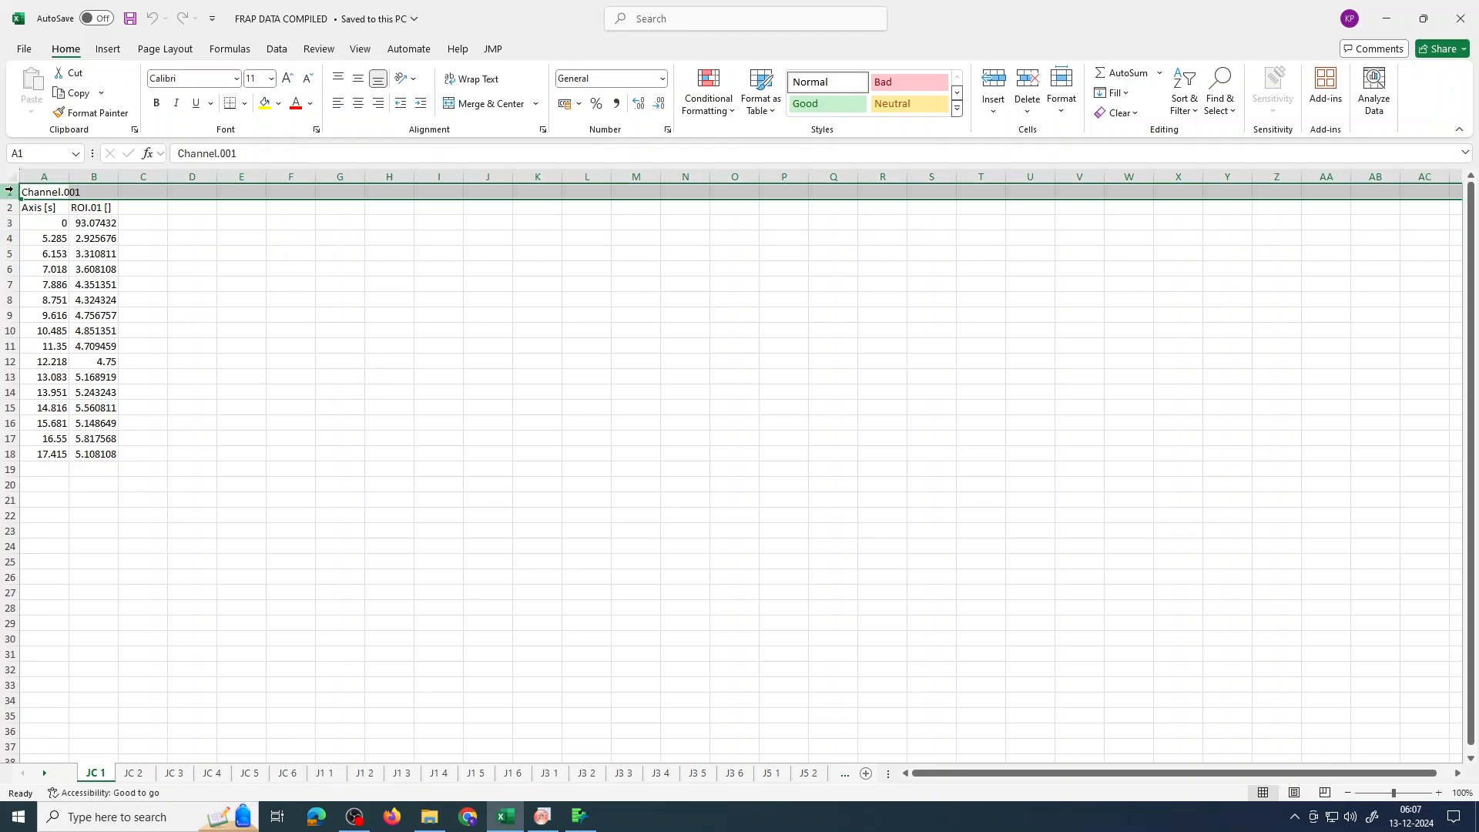
right_click(10, 191)
click(83, 363)
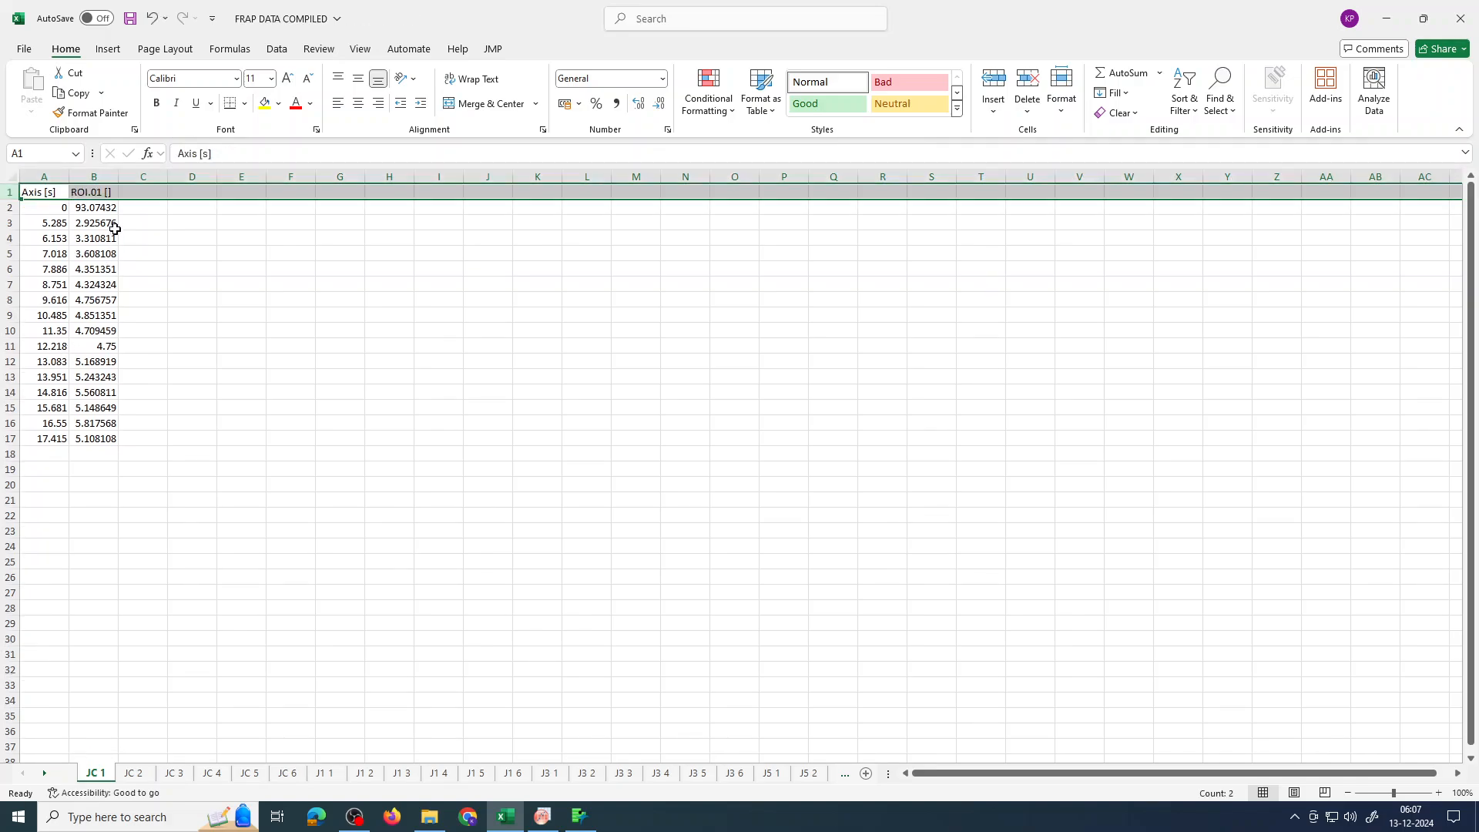
click(126, 259)
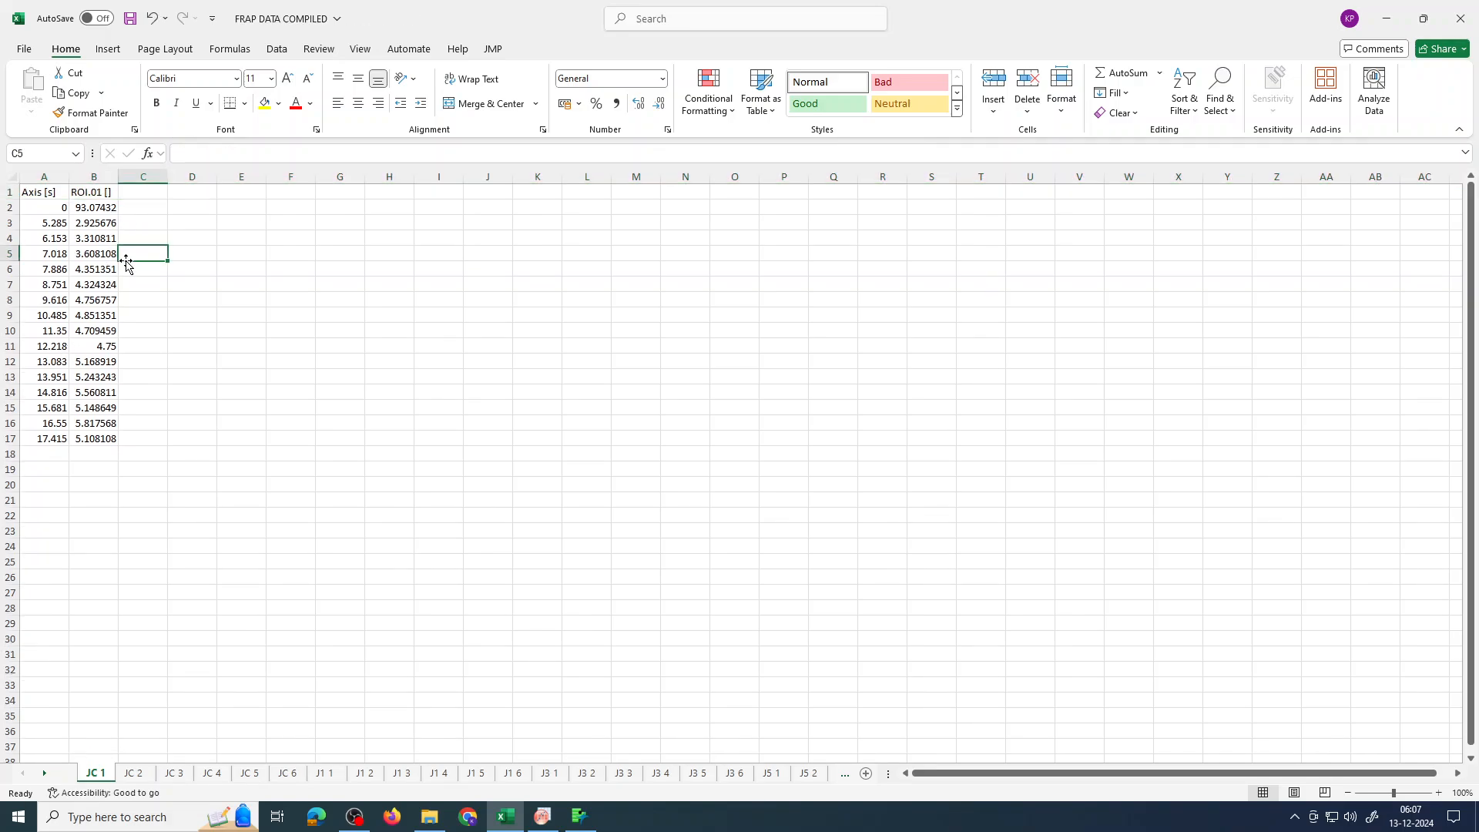
Step: Copy the time and ROI.01 values in cells A3:B12 of the JC 1 sheet
click(114, 222)
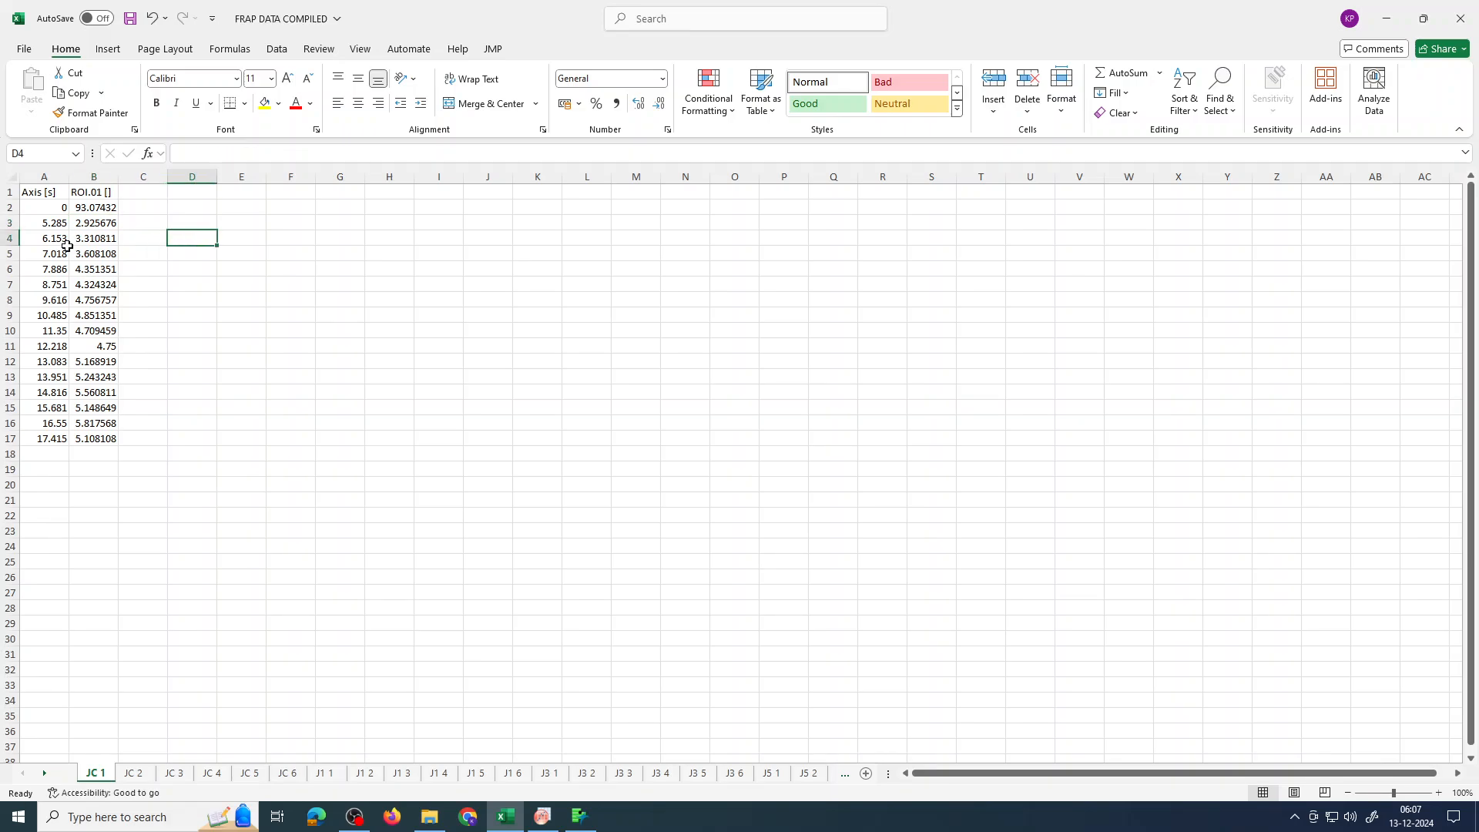
drag(50, 224, 91, 227)
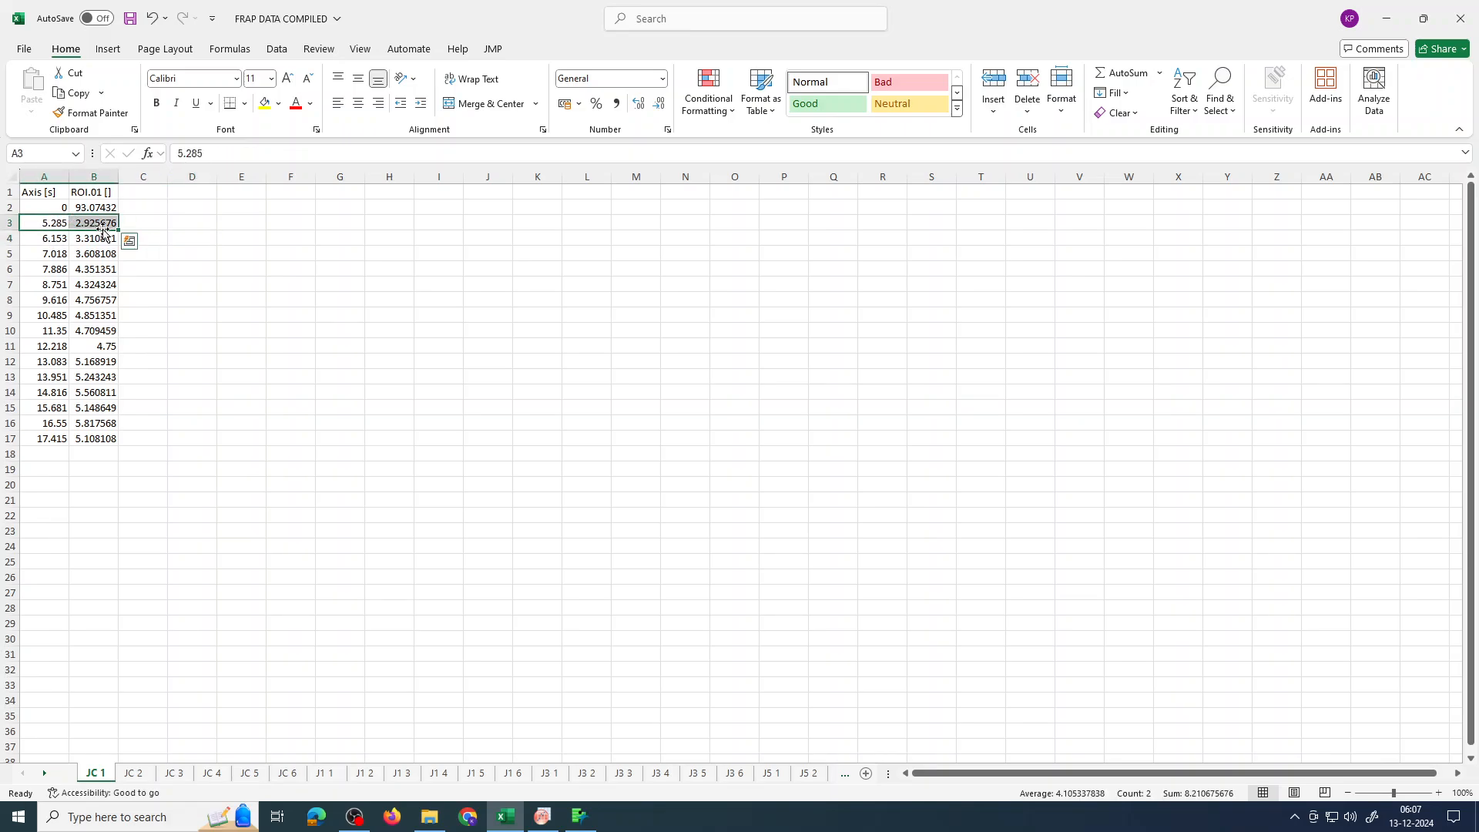
click(108, 238)
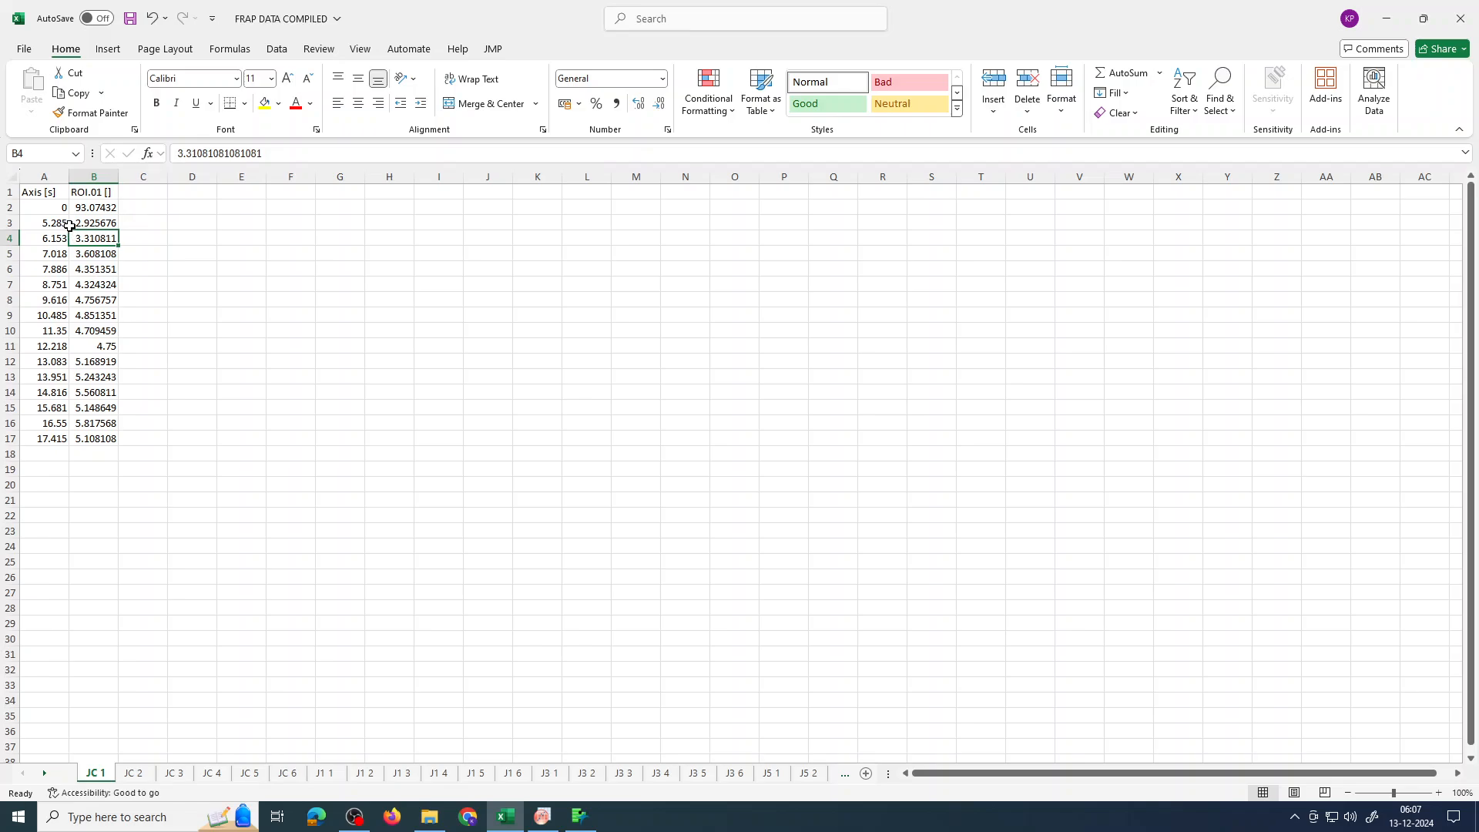
drag(58, 226, 91, 362)
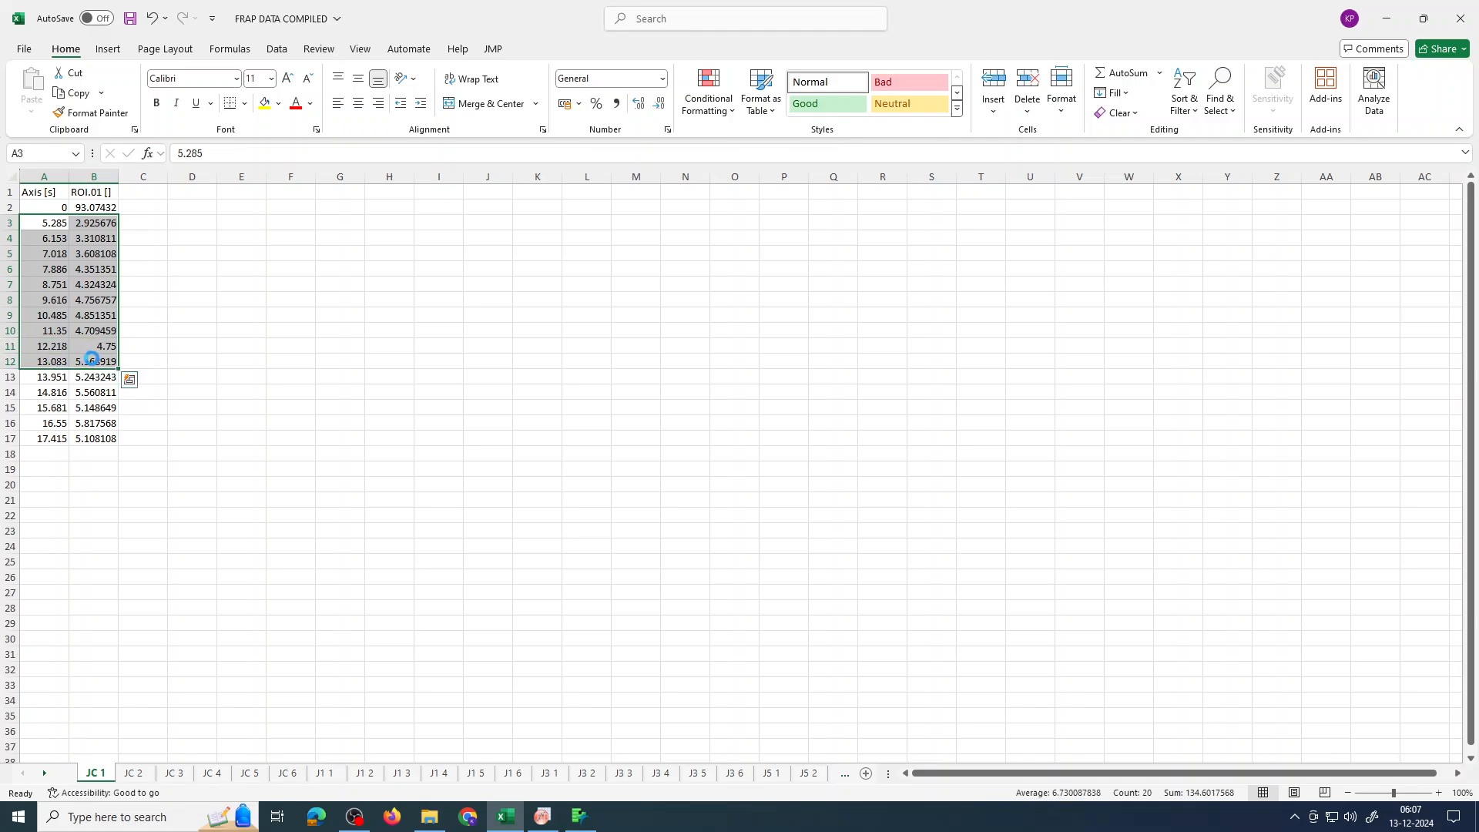
key(ctrl+c)
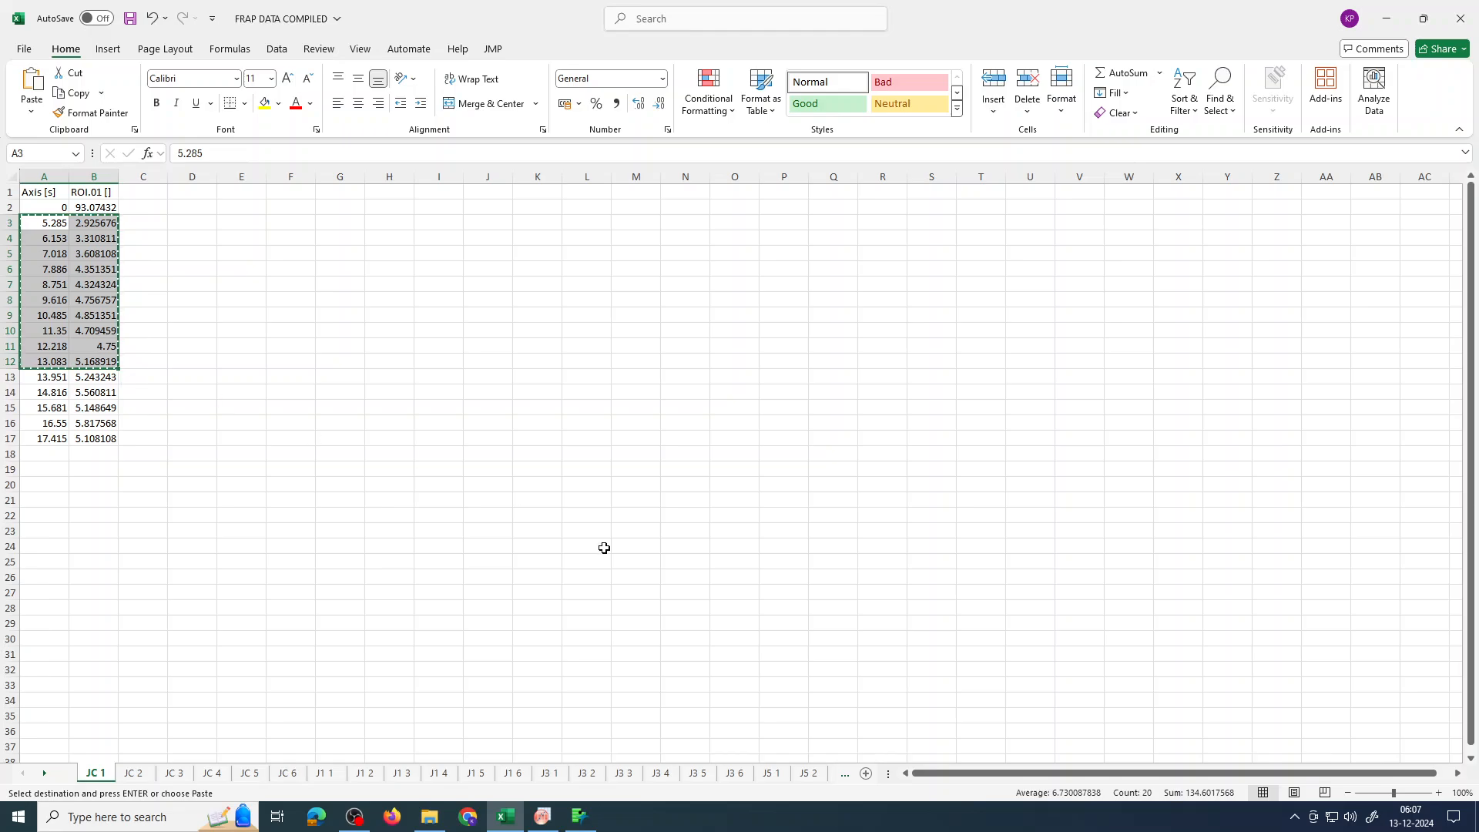
Step: Switch to OriginPro, maximize Book1 and paste the copied values starting at row 1 of column A(X)
click(543, 815)
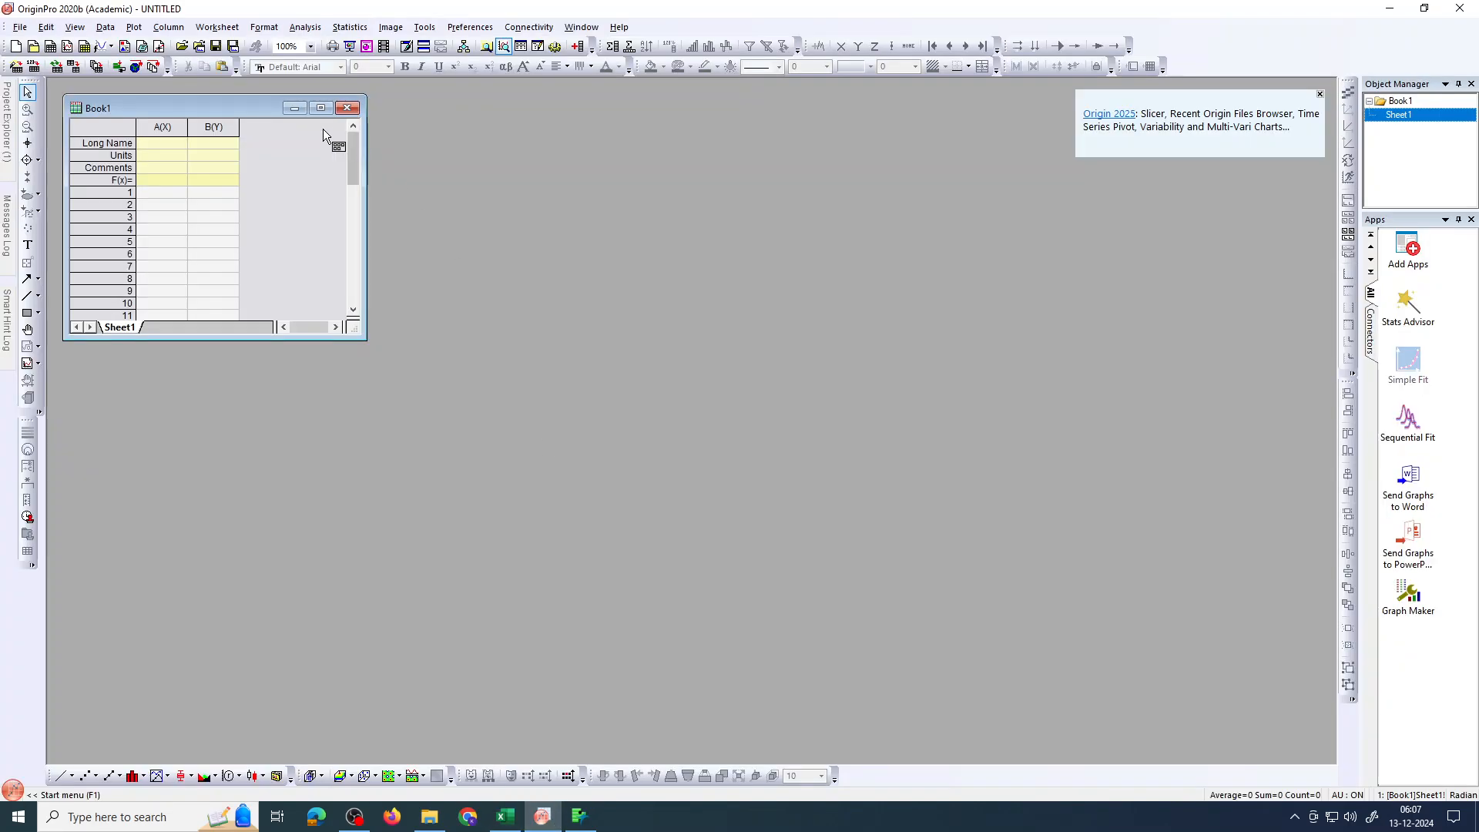
click(321, 108)
click(139, 154)
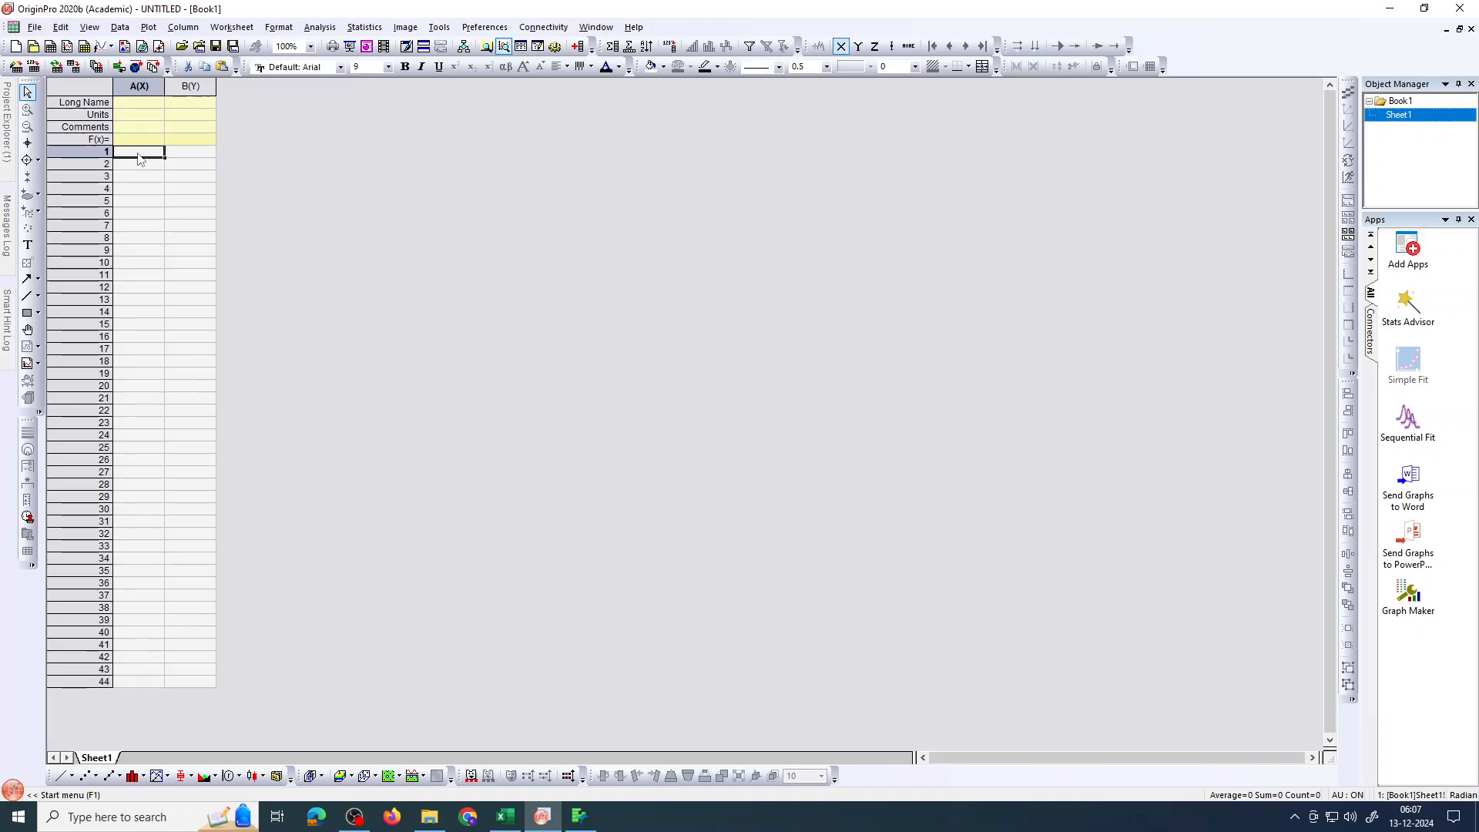
key(ctrl+v)
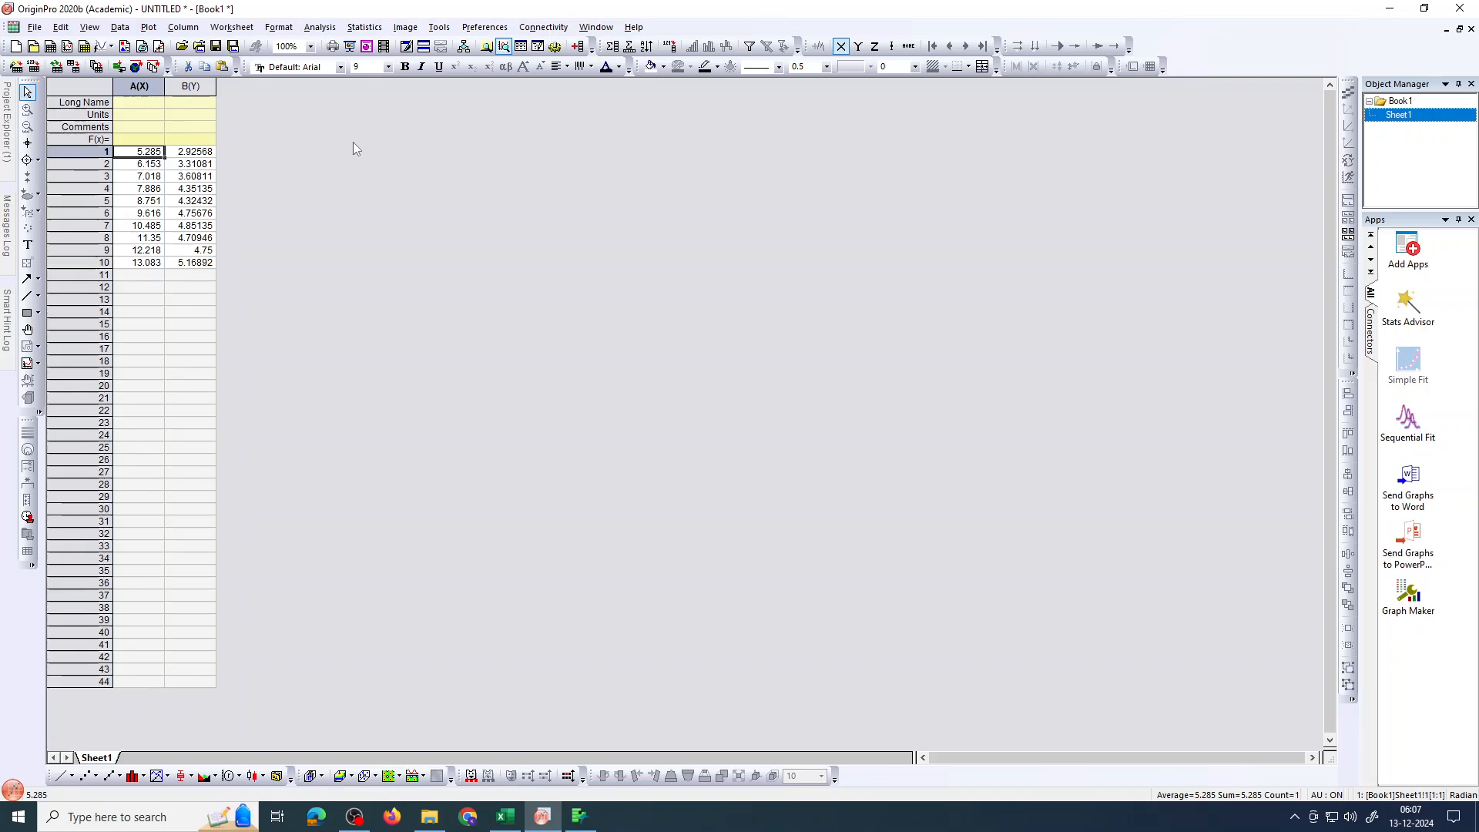
Step: Start Interpolate/Extrapolate on columns A and B, using the Cubic Spline method with 100 points instead of the automatic number
drag(157, 92, 190, 93)
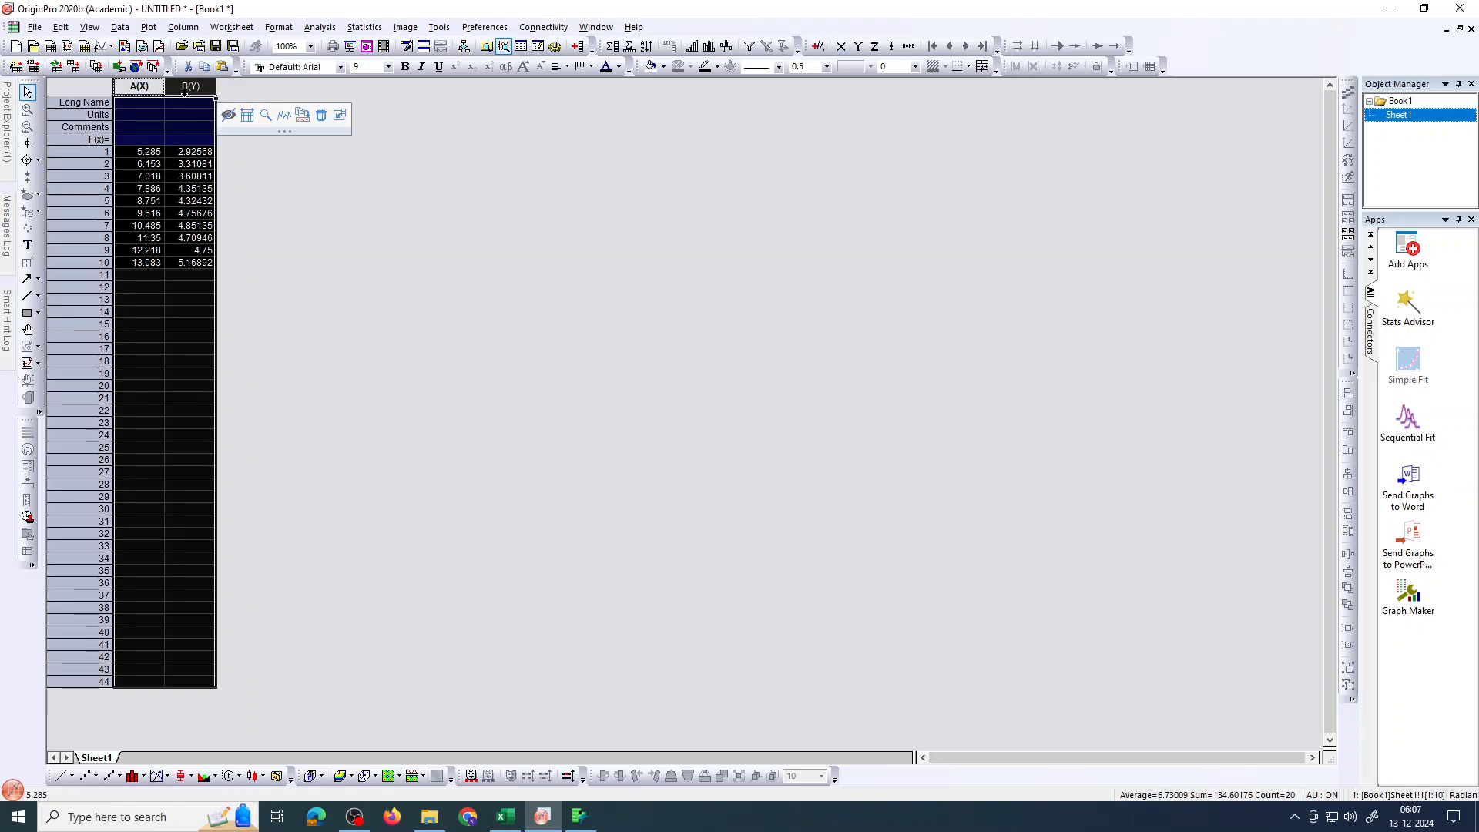
click(320, 27)
mouse_move(330, 48)
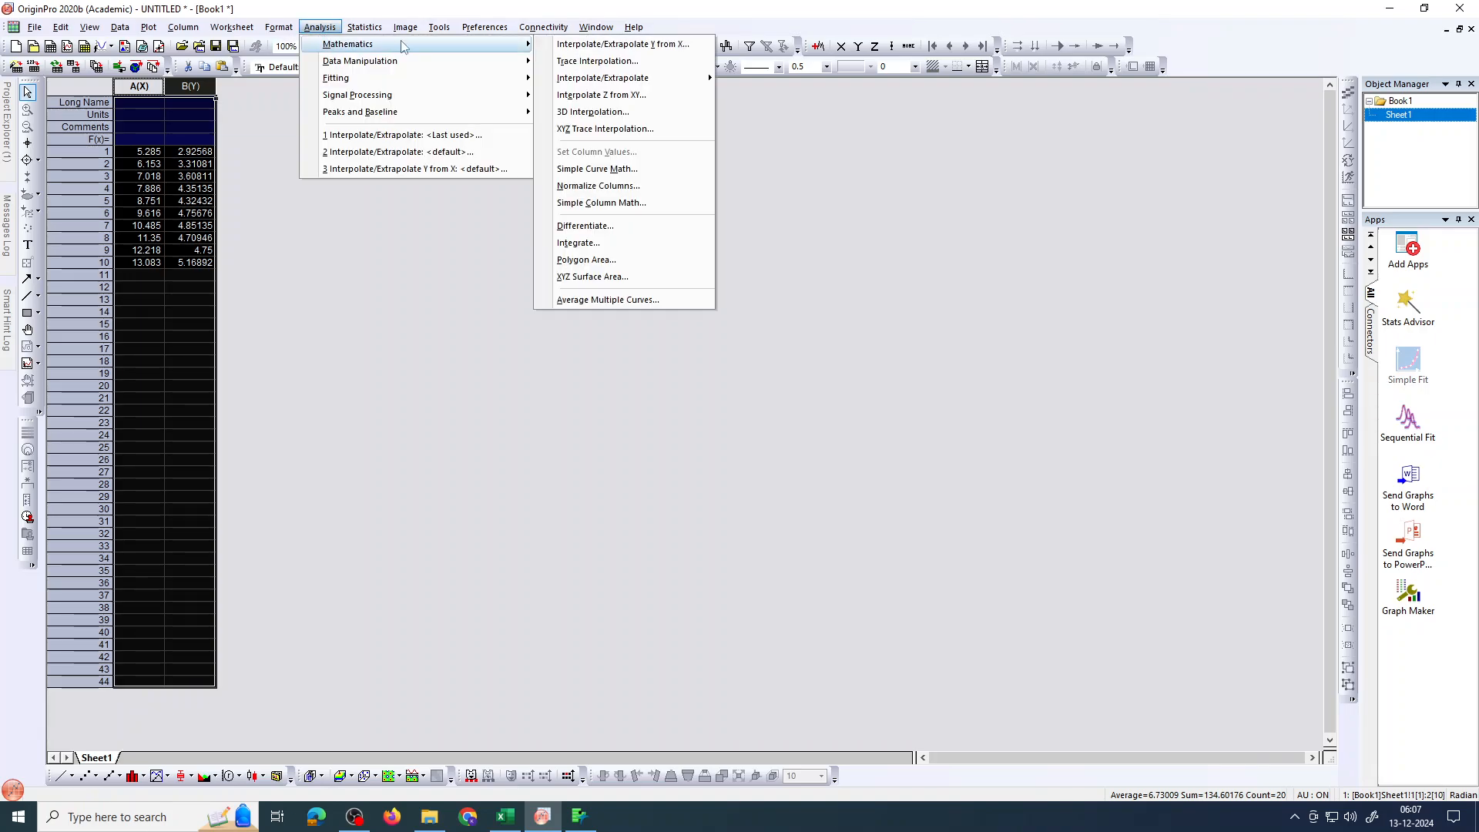
mouse_move(624, 83)
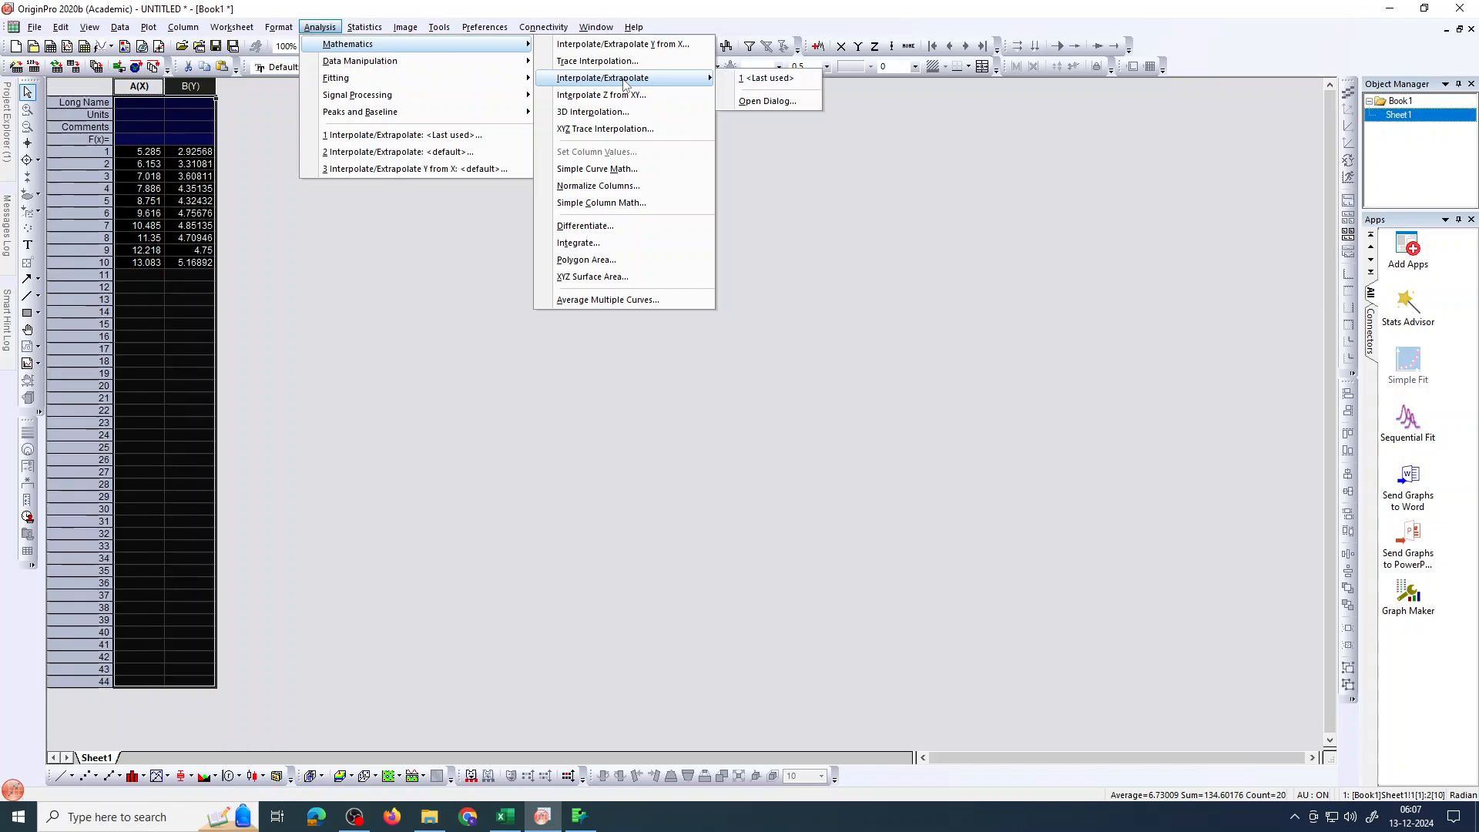
click(776, 103)
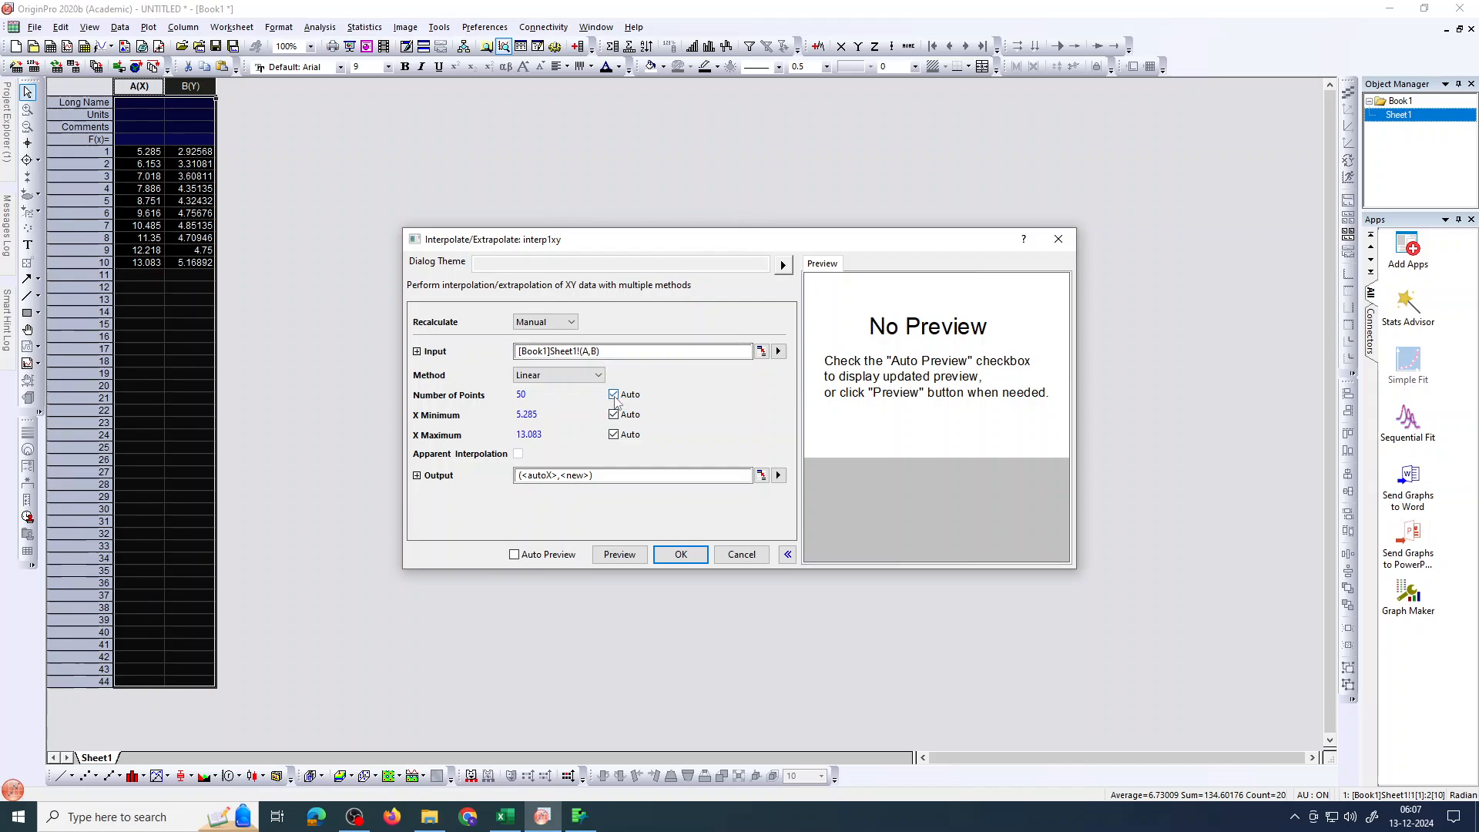
click(614, 395)
click(598, 378)
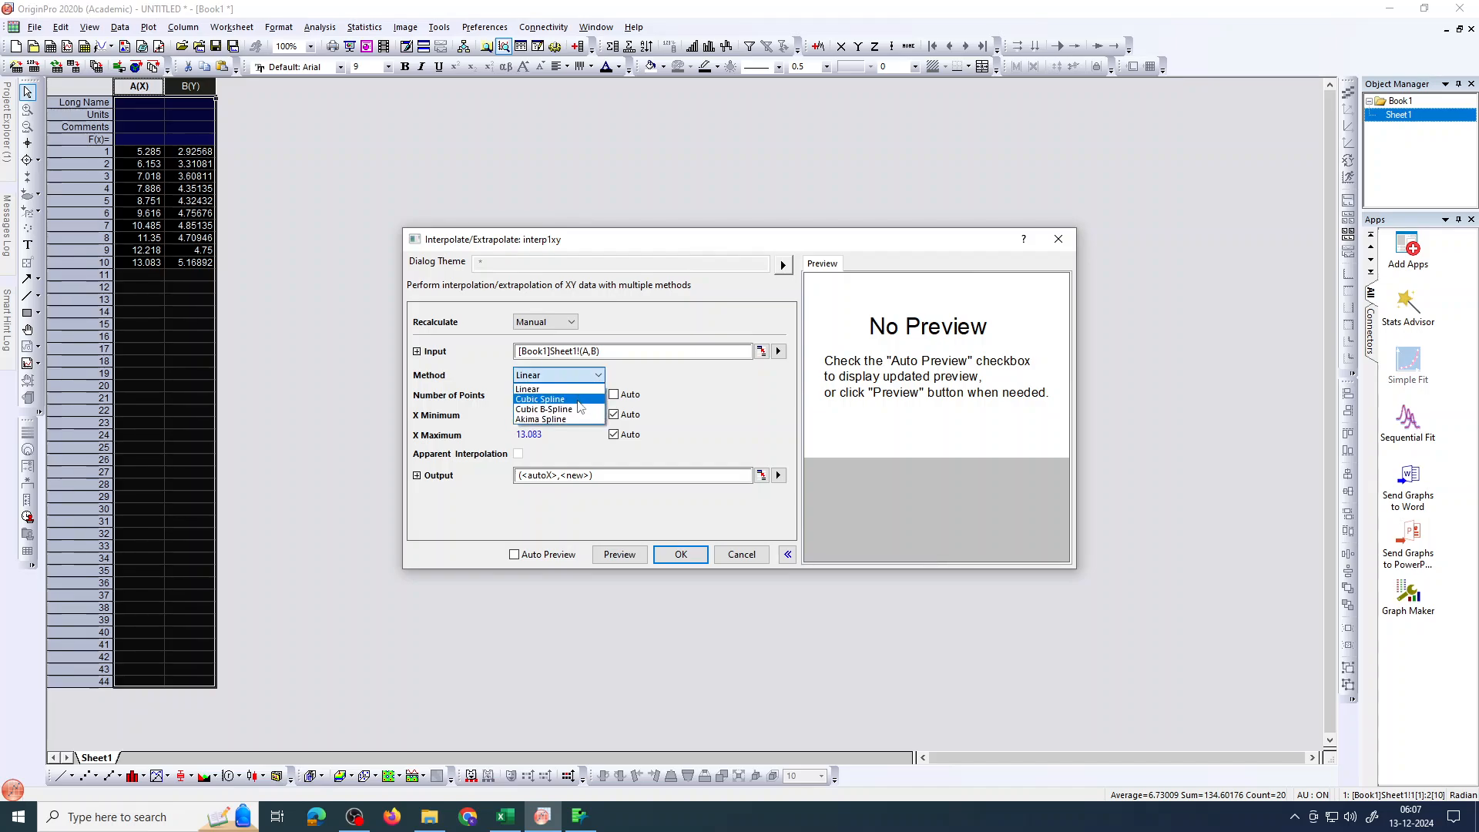
click(572, 395)
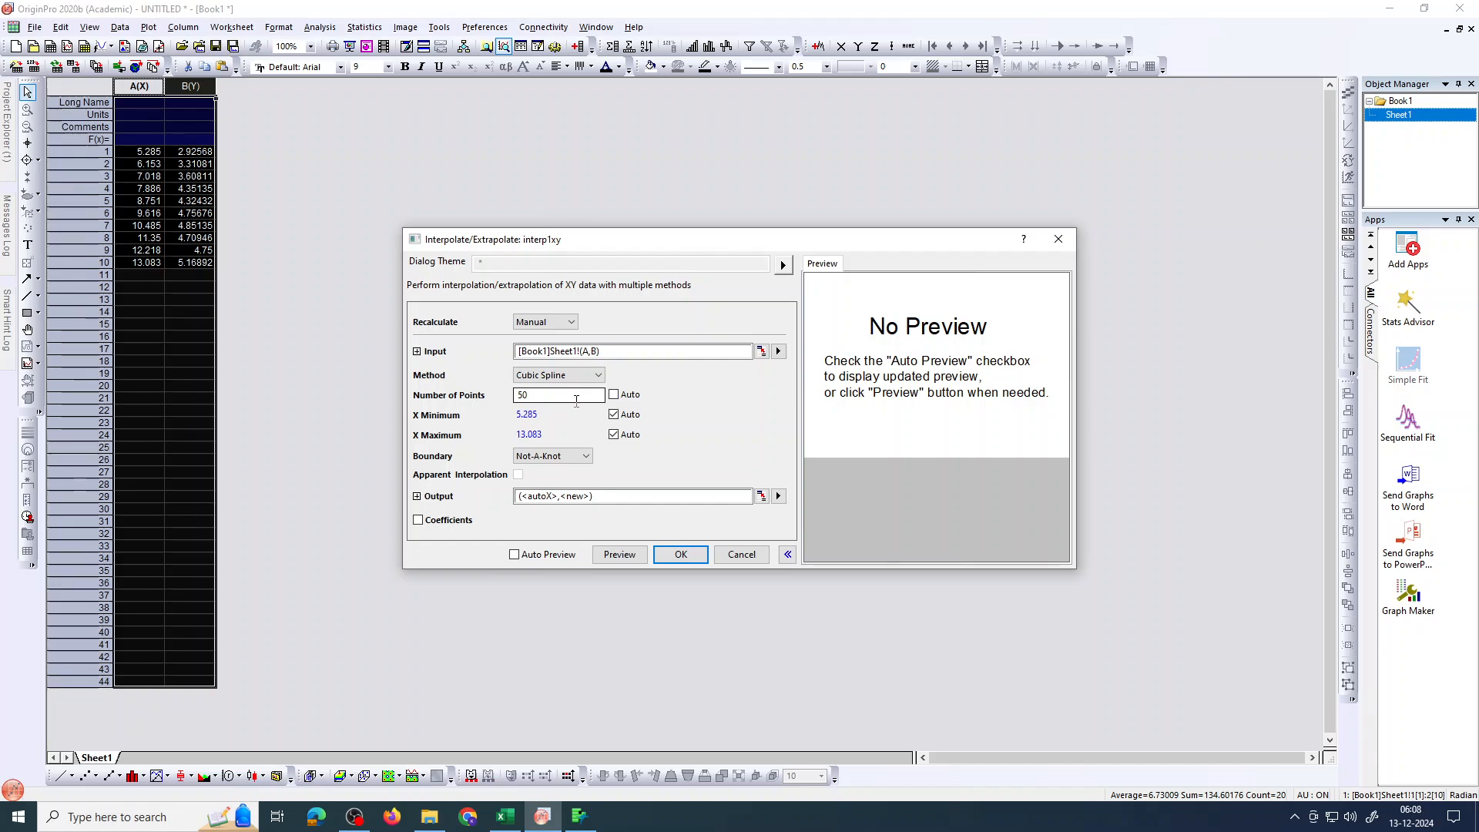
double_click(576, 401)
text(100)
Step: Expand the interpolation's output settings and set the X output of Range 1 to <new>
click(417, 497)
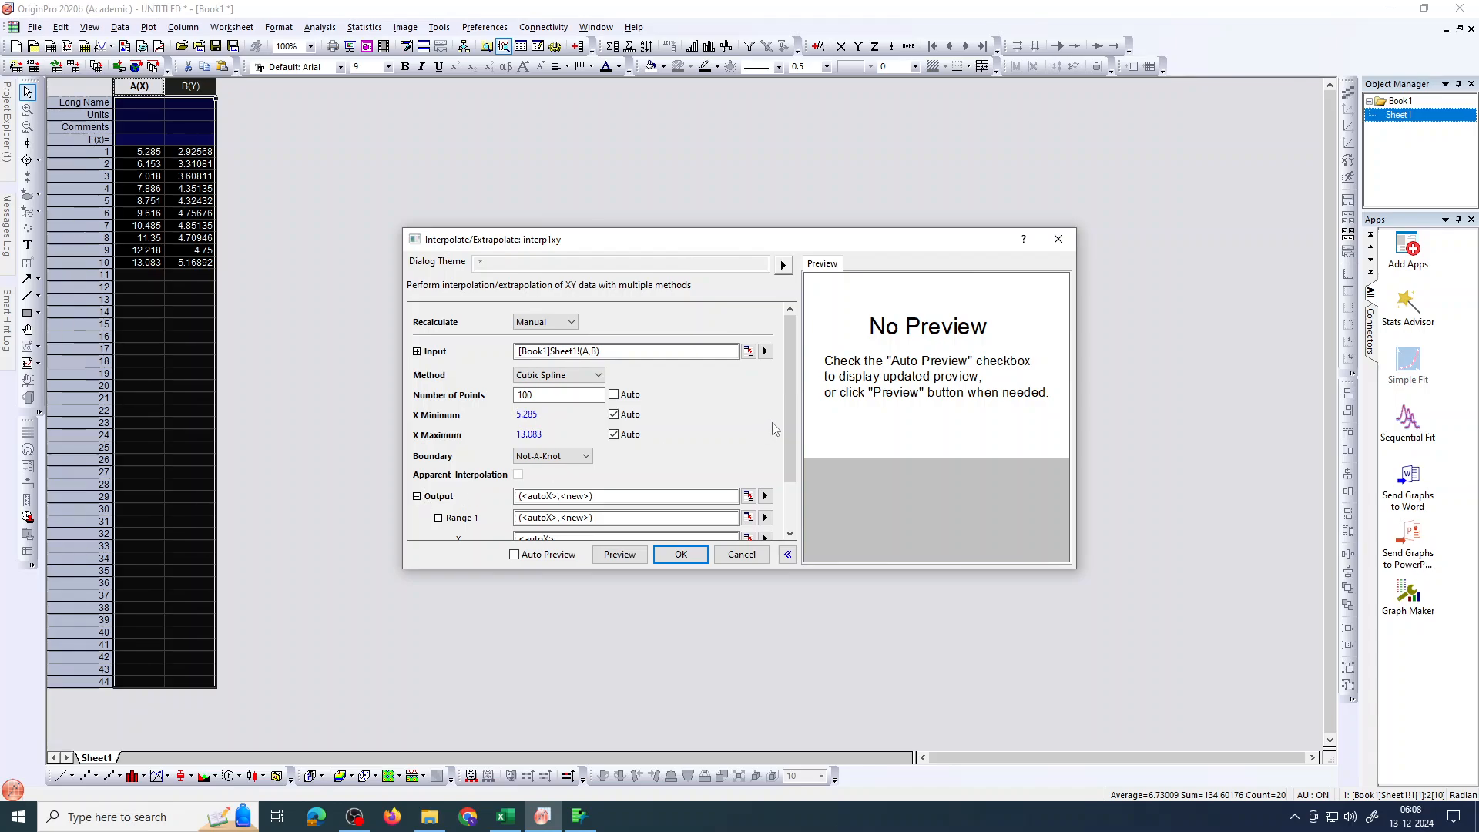
drag(786, 422, 763, 492)
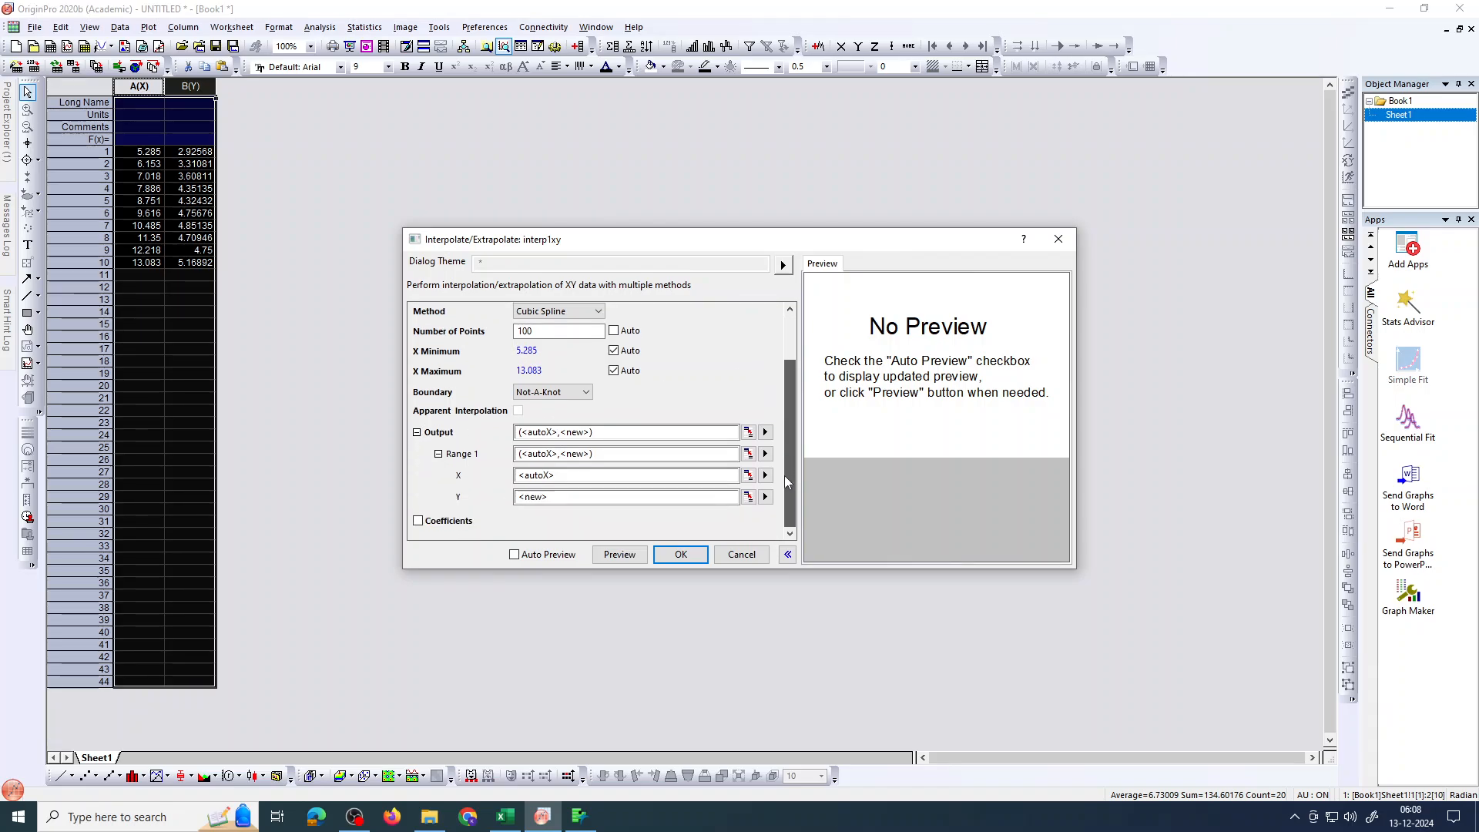
click(551, 474)
click(550, 475)
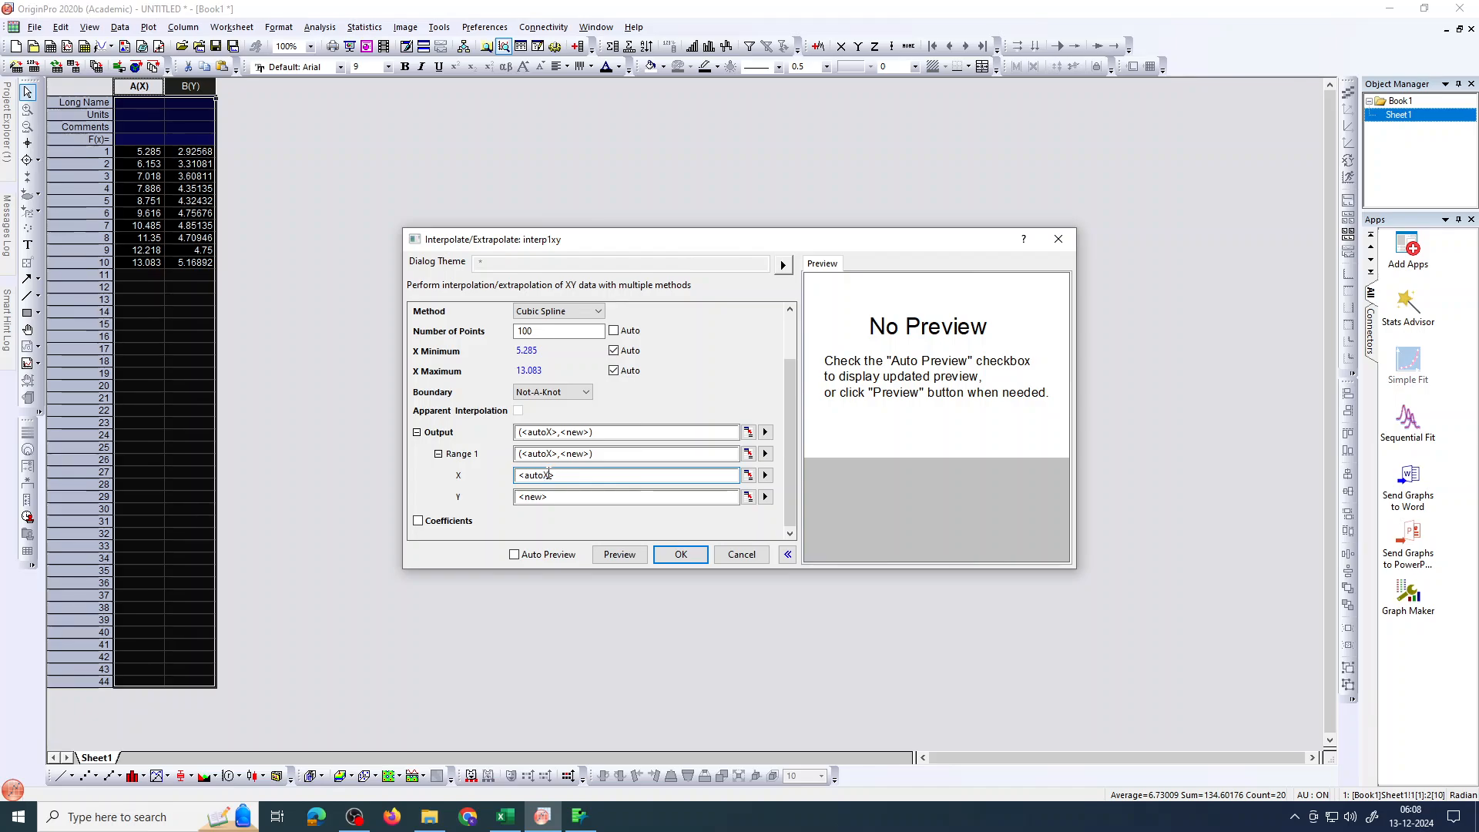
key(BackSpace)
key(BackSpace)
key(BackSpace)
key(BackSpace)
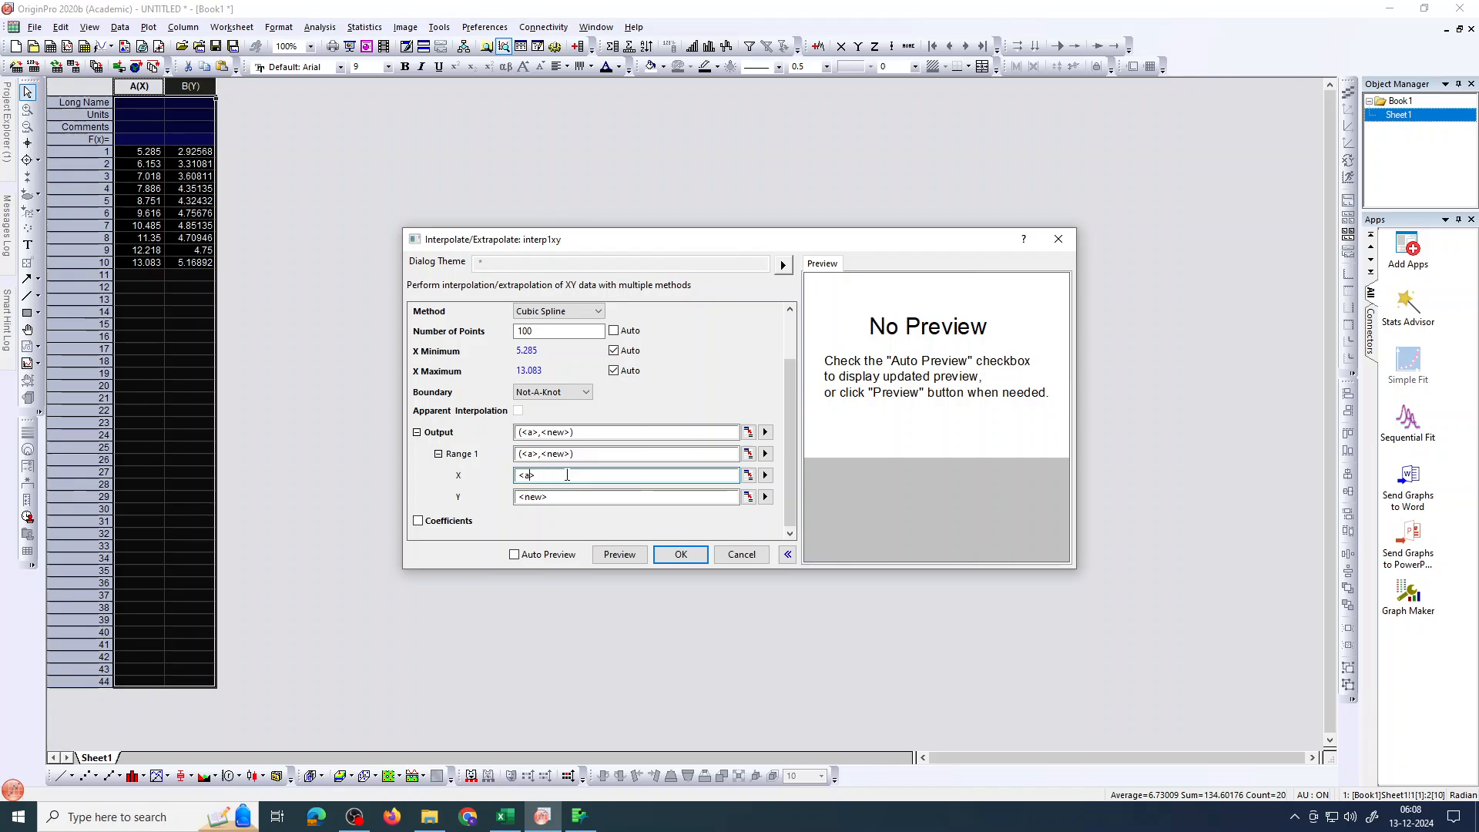
key(BackSpace)
text(new)
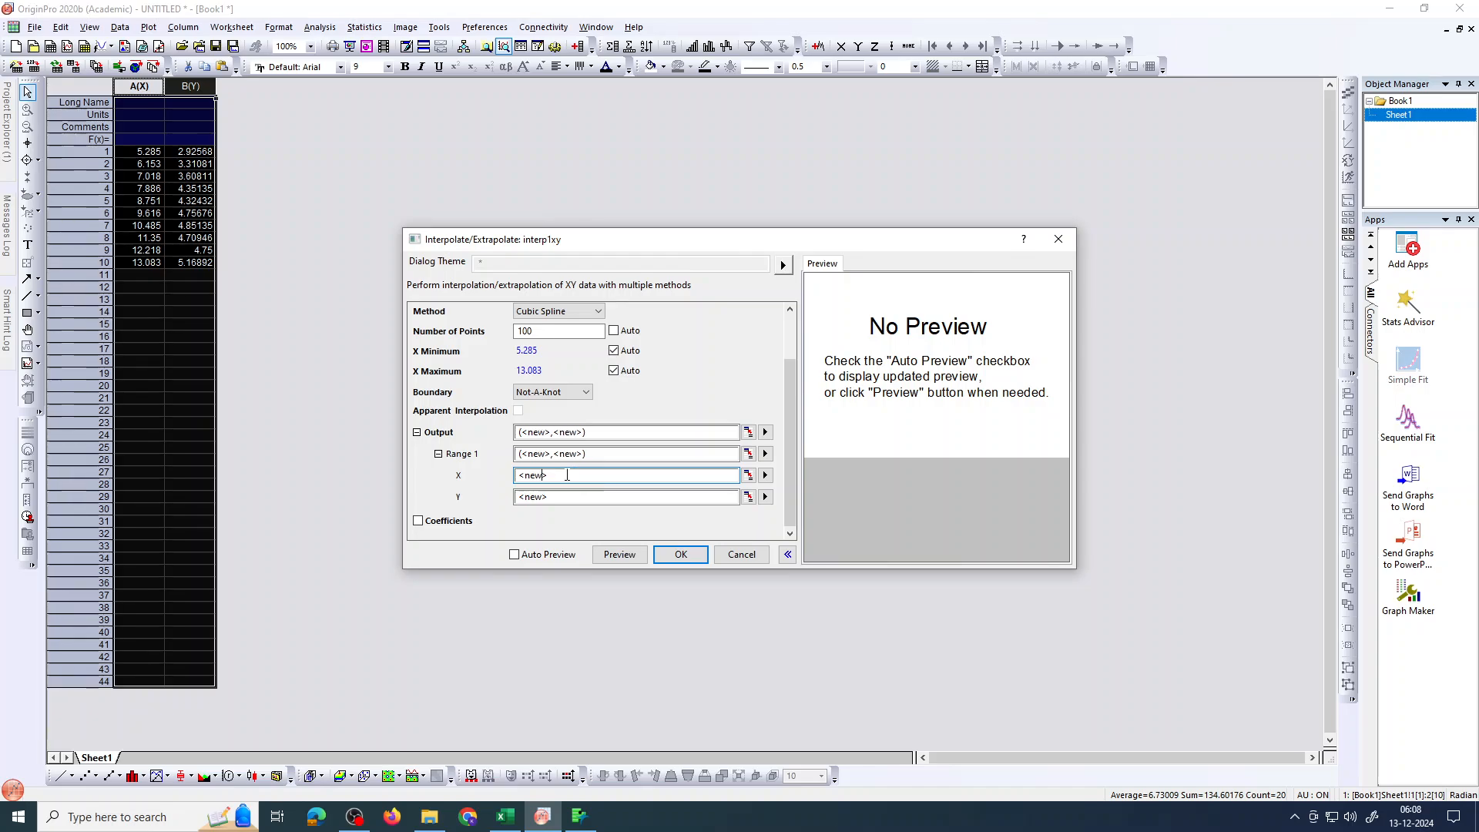
Step: Enable Auto Preview, review the interpolation settings and run the interpolation
click(537, 556)
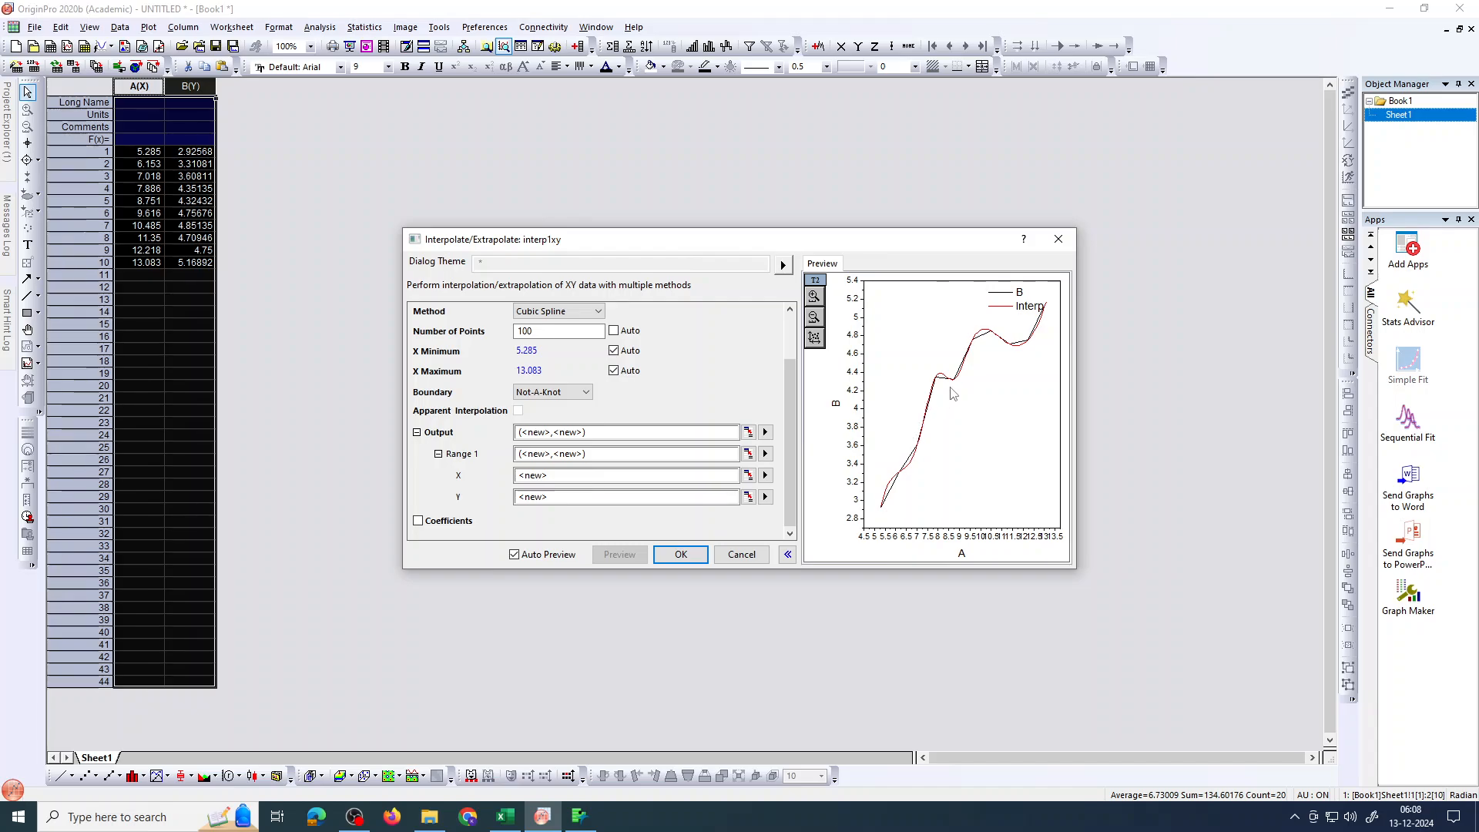
scroll(792, 402, up, 3)
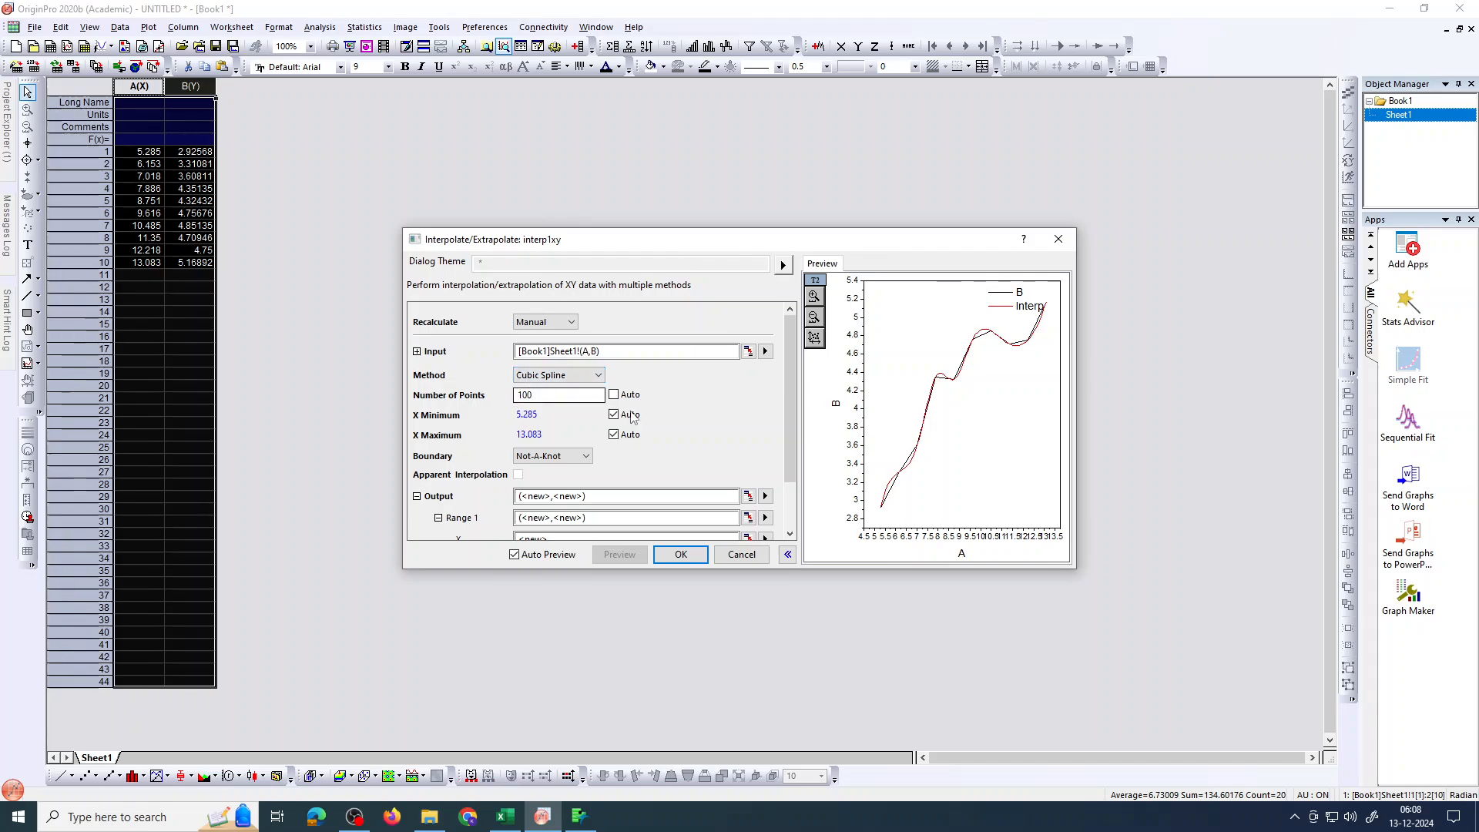
drag(788, 454, 779, 538)
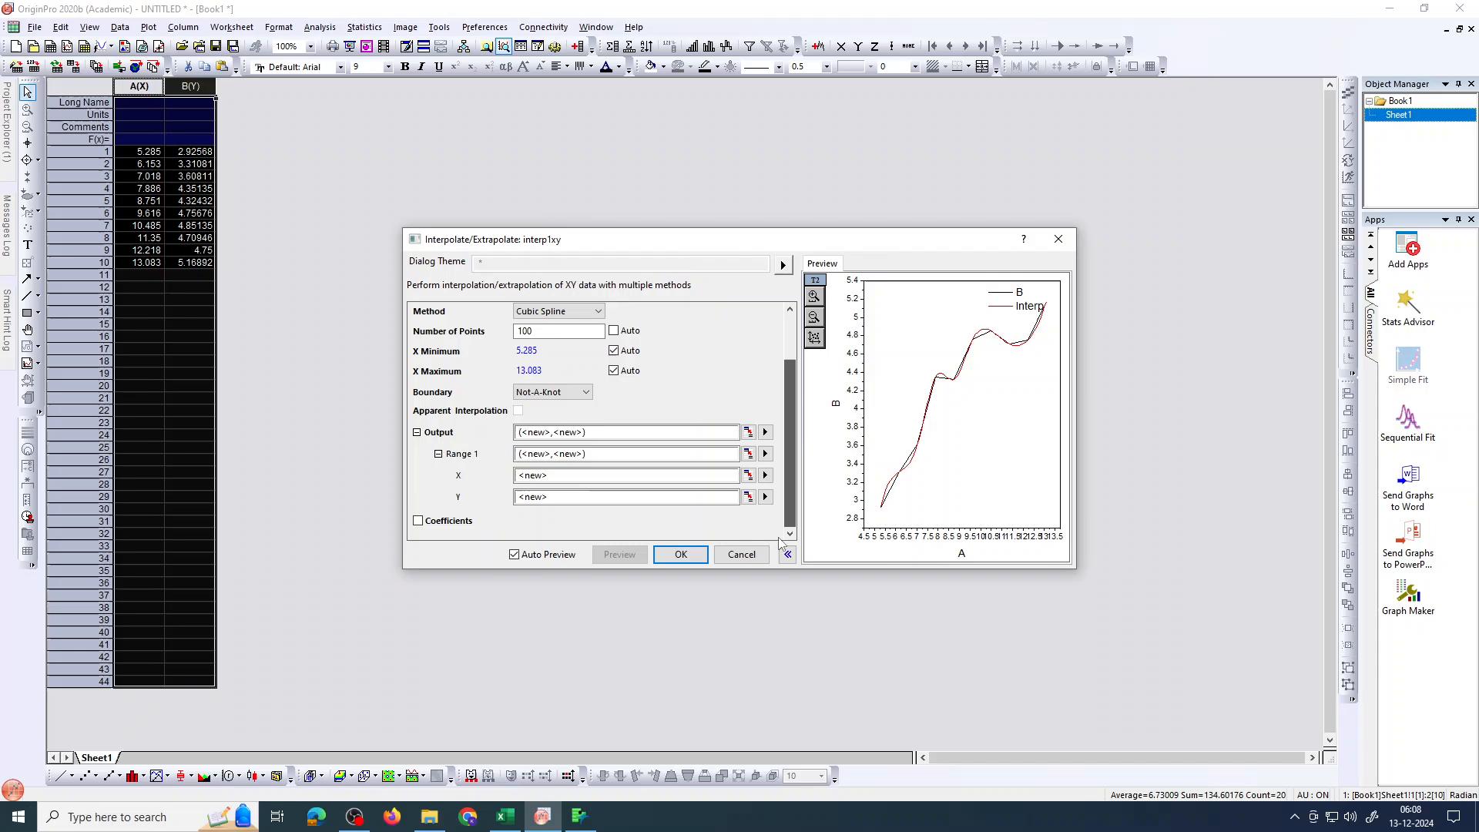
click(667, 554)
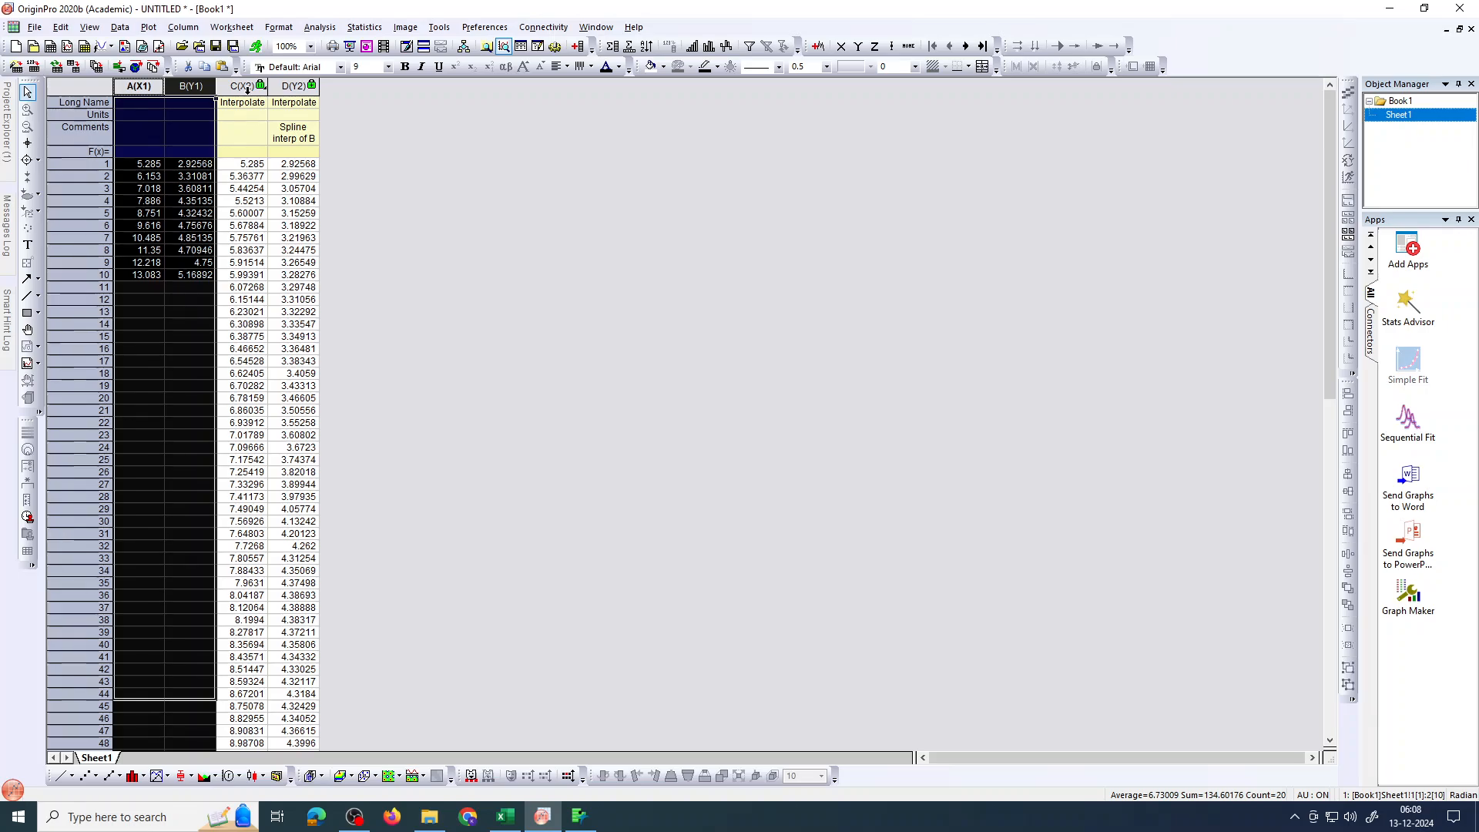
Step: Copy the interpolated columns C(X2) and D(Y2) at full precision, switch to Excel and clear its pending copy selection
drag(247, 90, 285, 90)
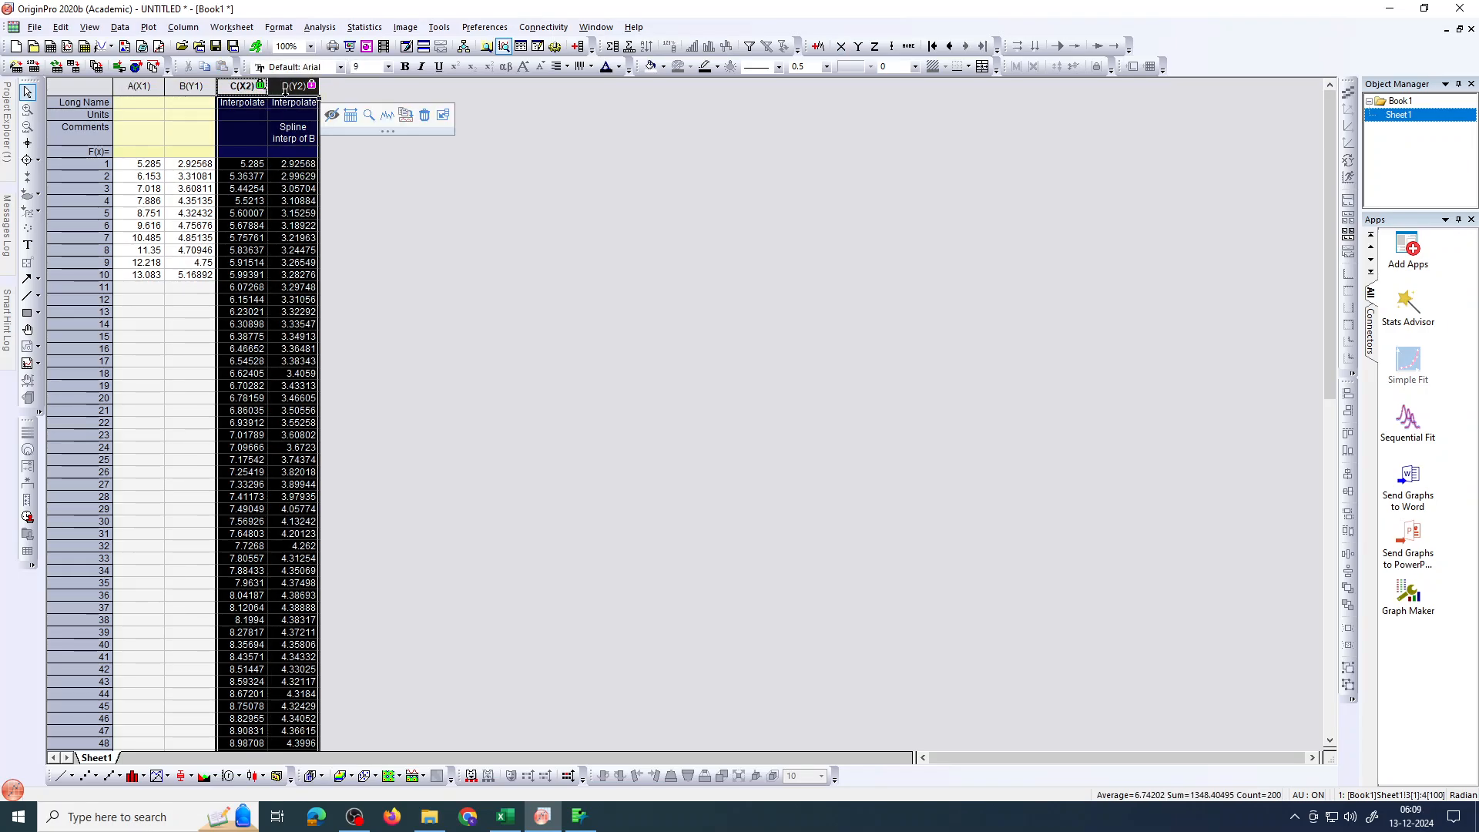
right_click(287, 91)
mouse_move(354, 127)
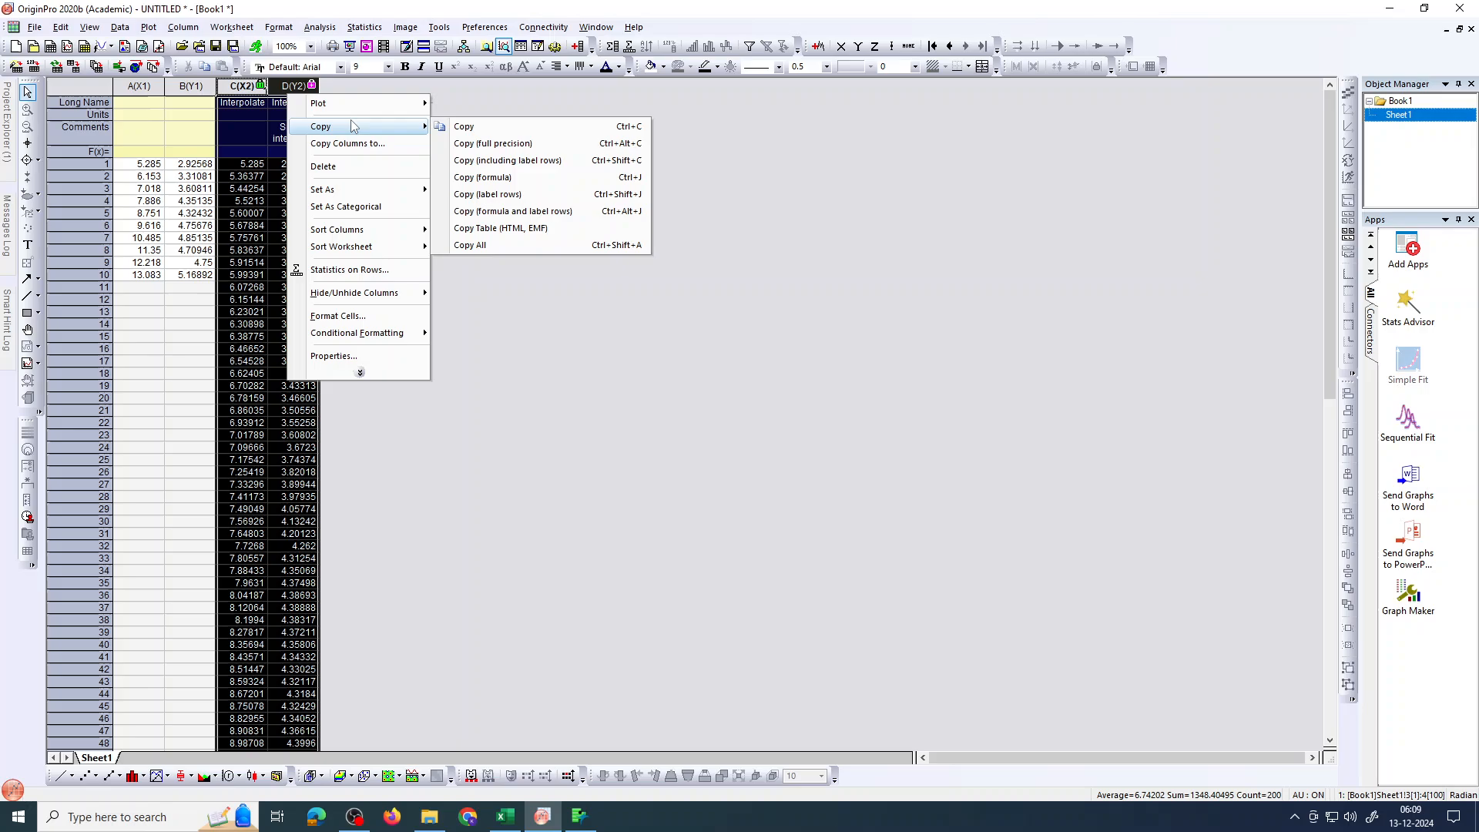
click(471, 144)
click(516, 829)
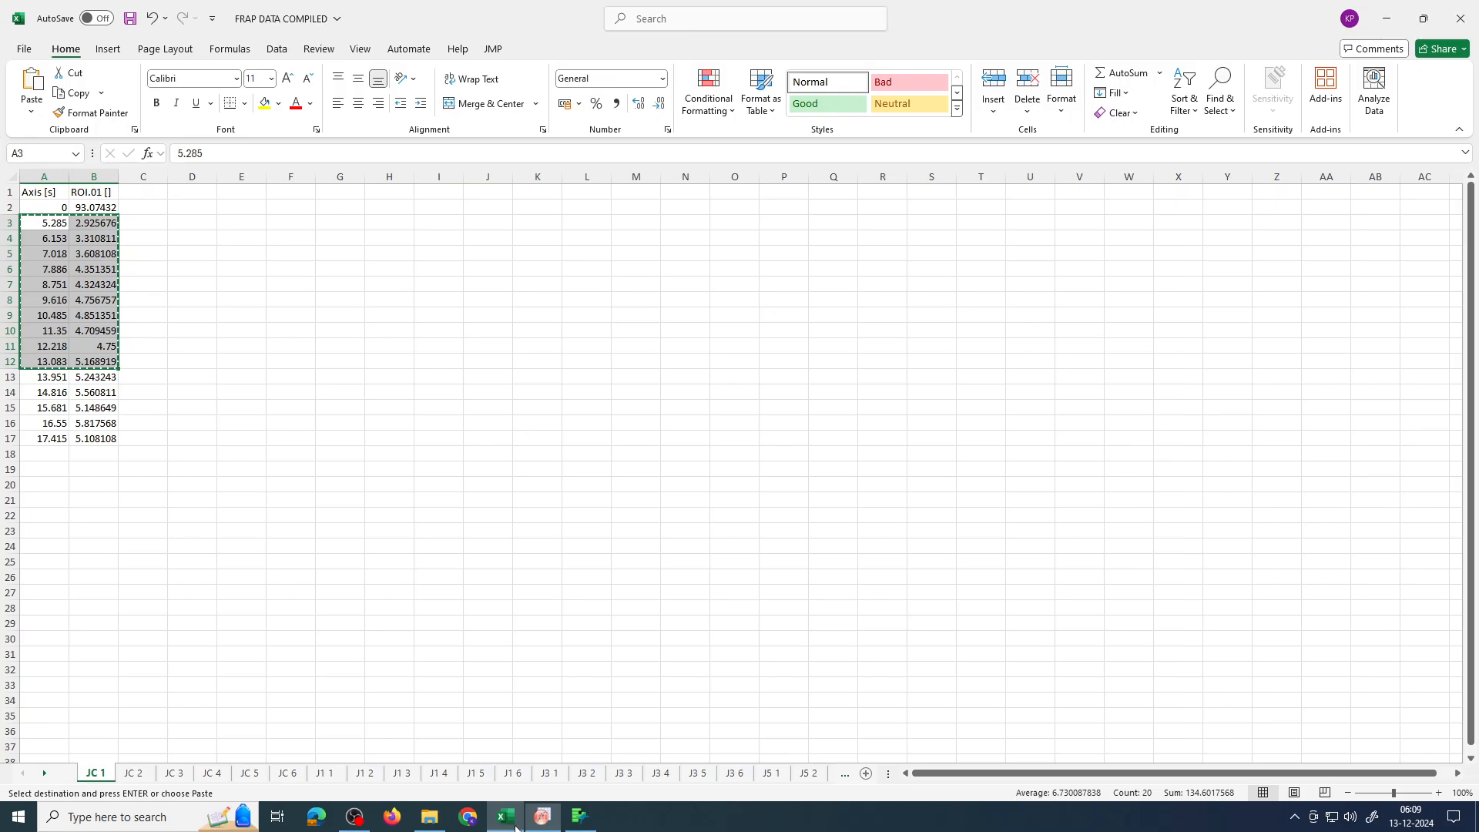
key(Escape)
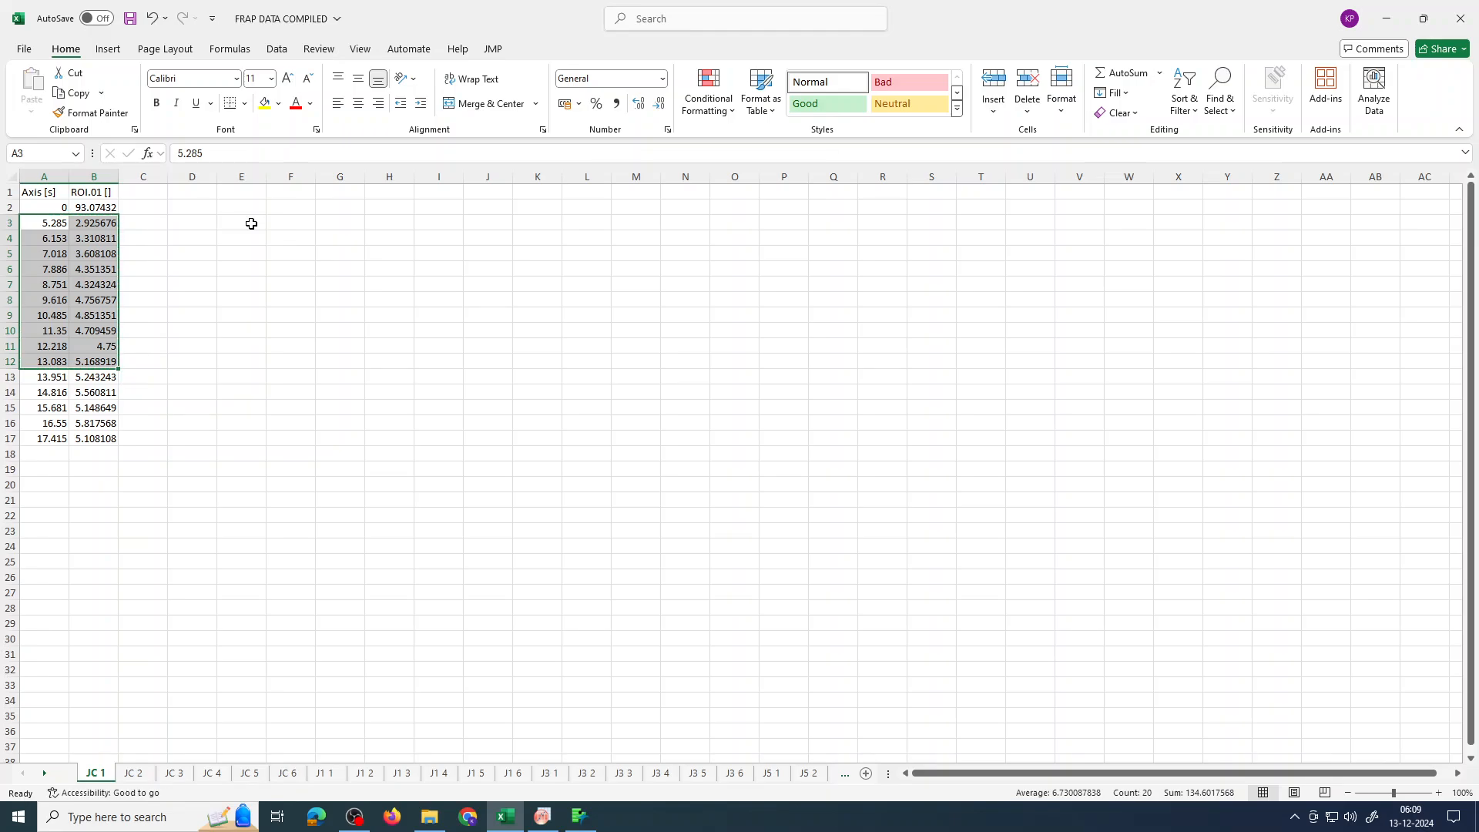
Step: Switch back to OriginPro, recopy the selected interpolated columns at full precision and return to the Excel workbook
click(542, 815)
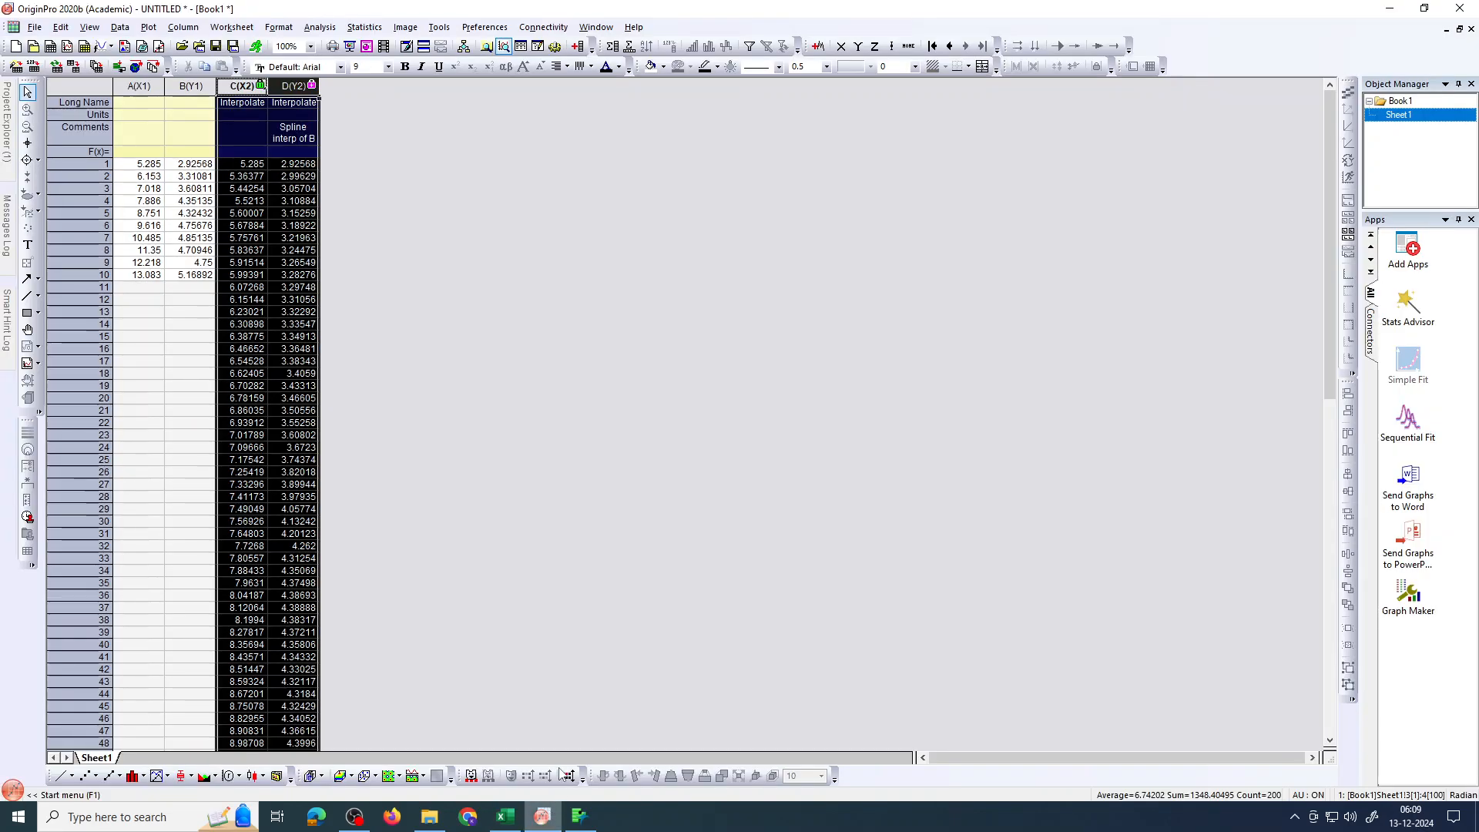
right_click(303, 204)
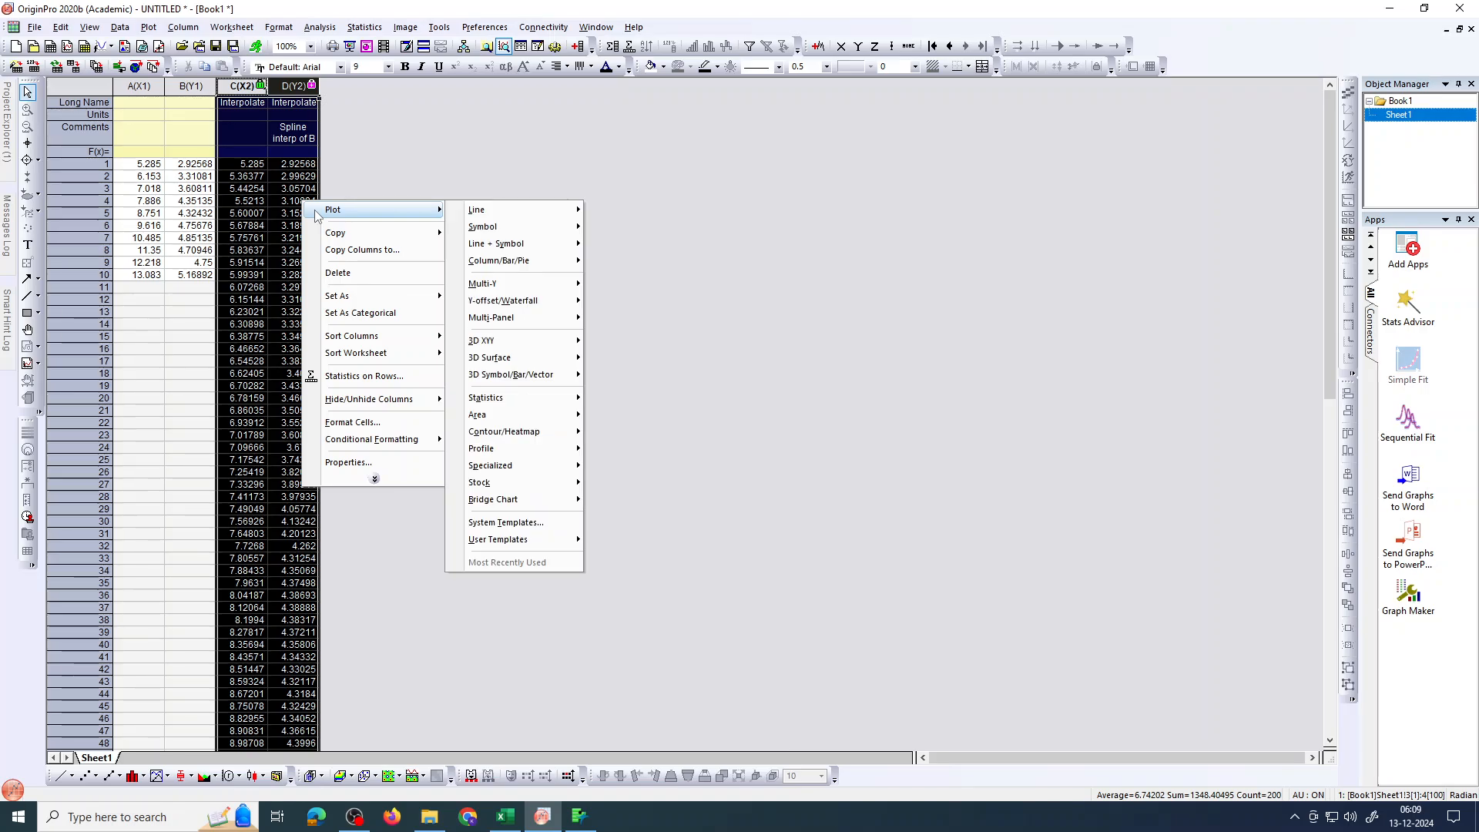
mouse_move(328, 238)
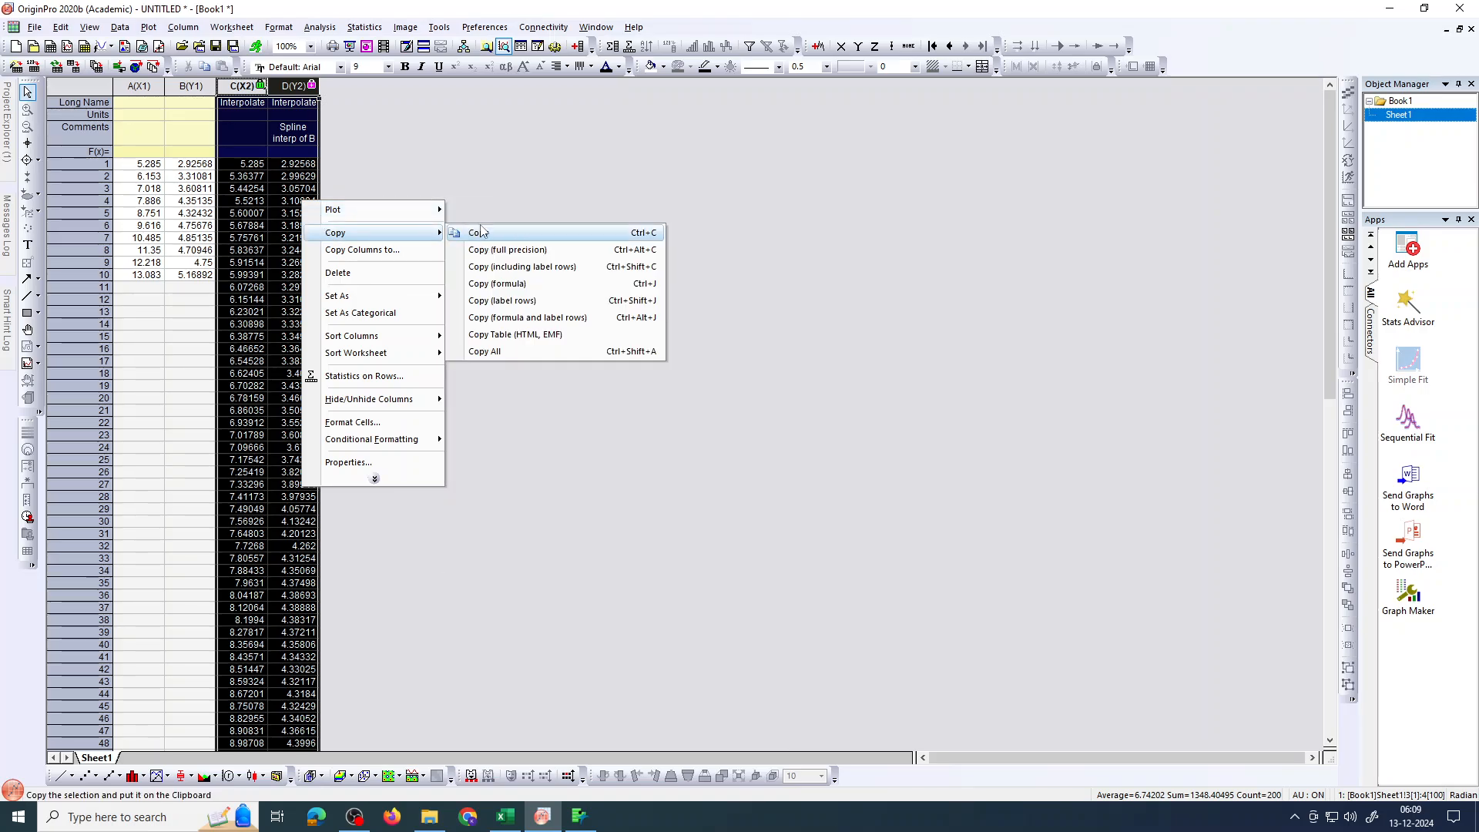
click(517, 250)
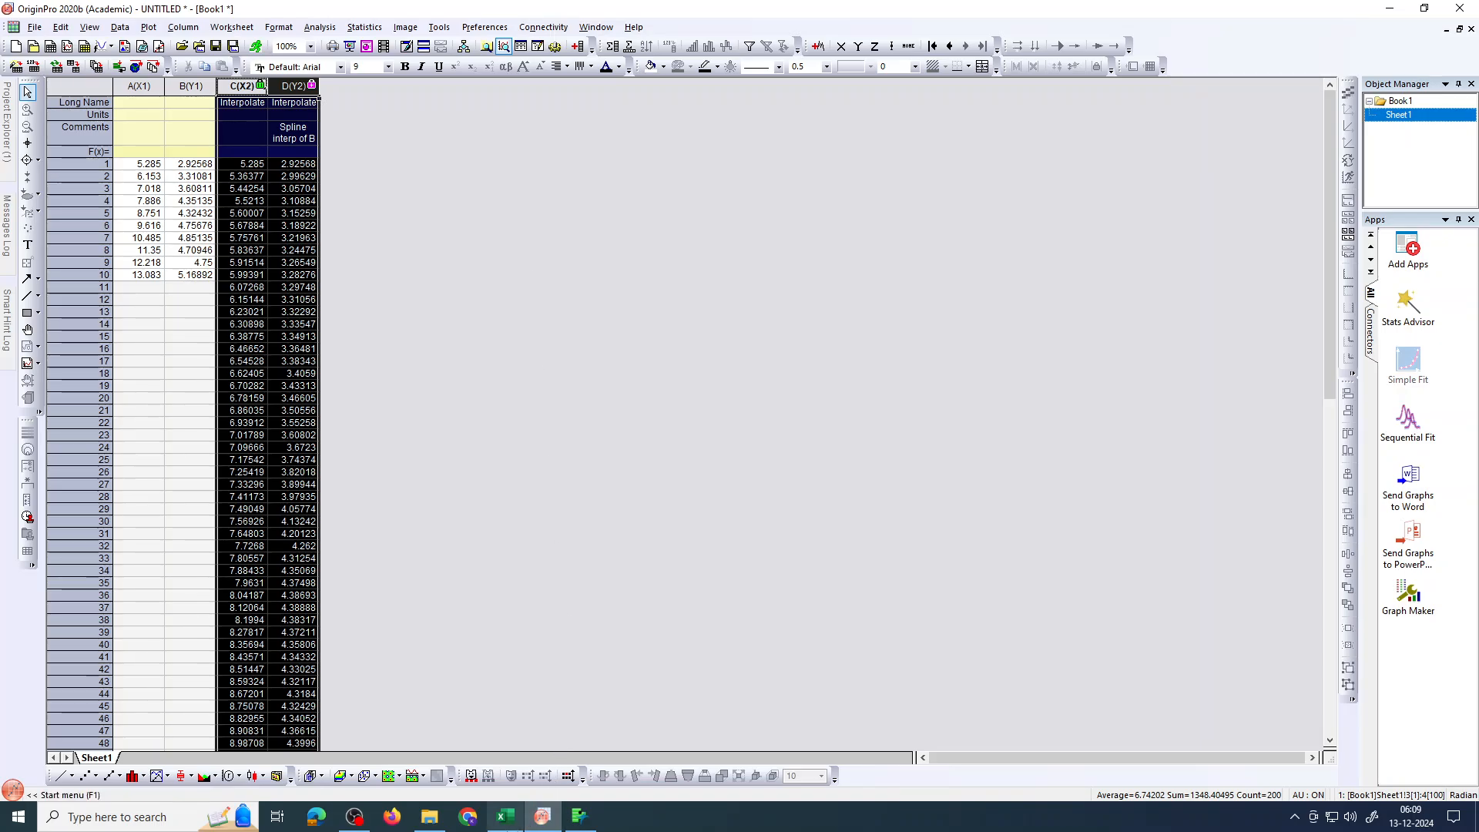
click(505, 817)
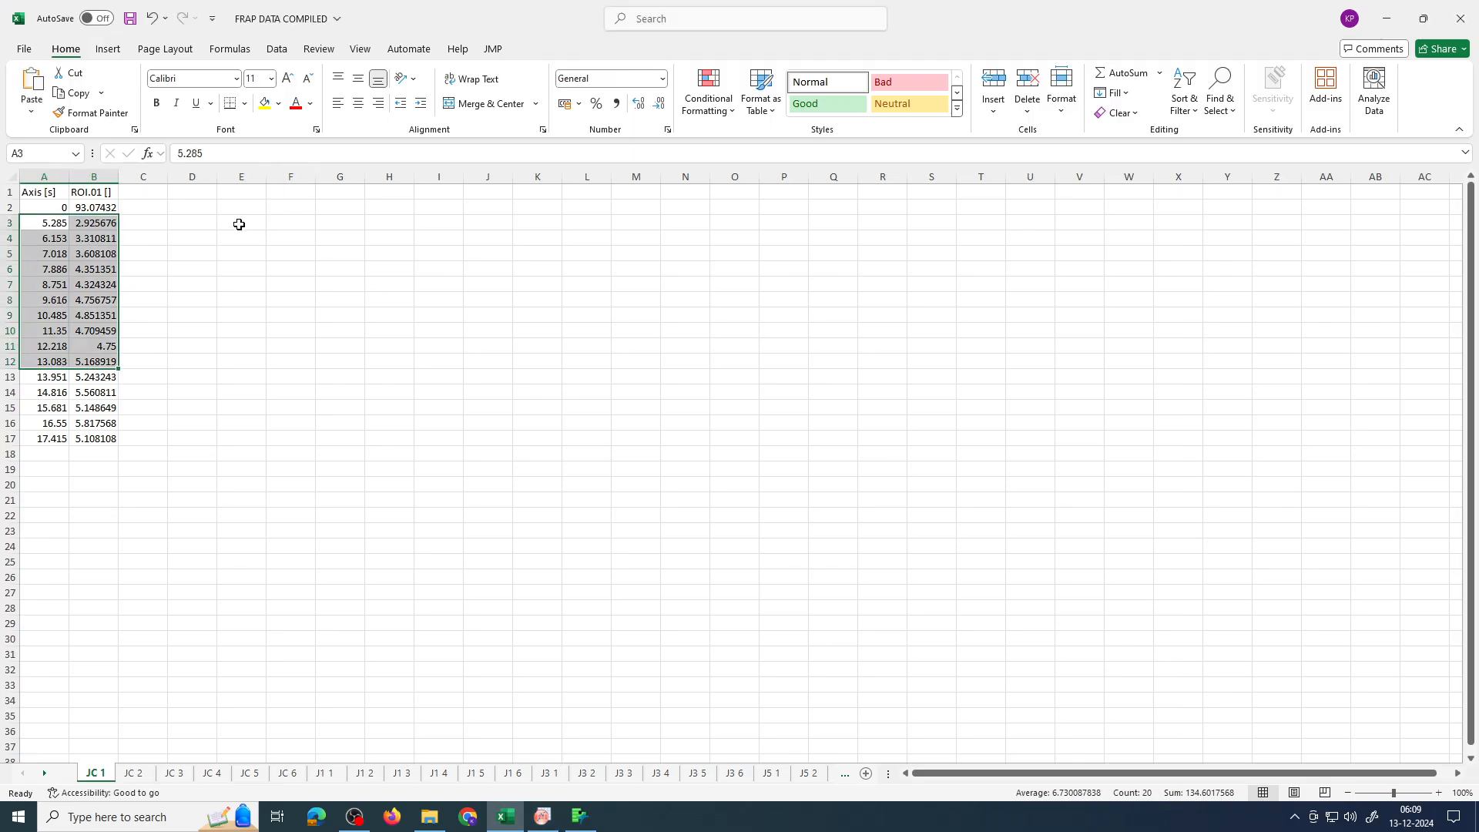
Step: Paste the copied interpolated data as text starting at cell E3, dismiss the Java update notification and check columns E and F
click(246, 222)
right_click(245, 222)
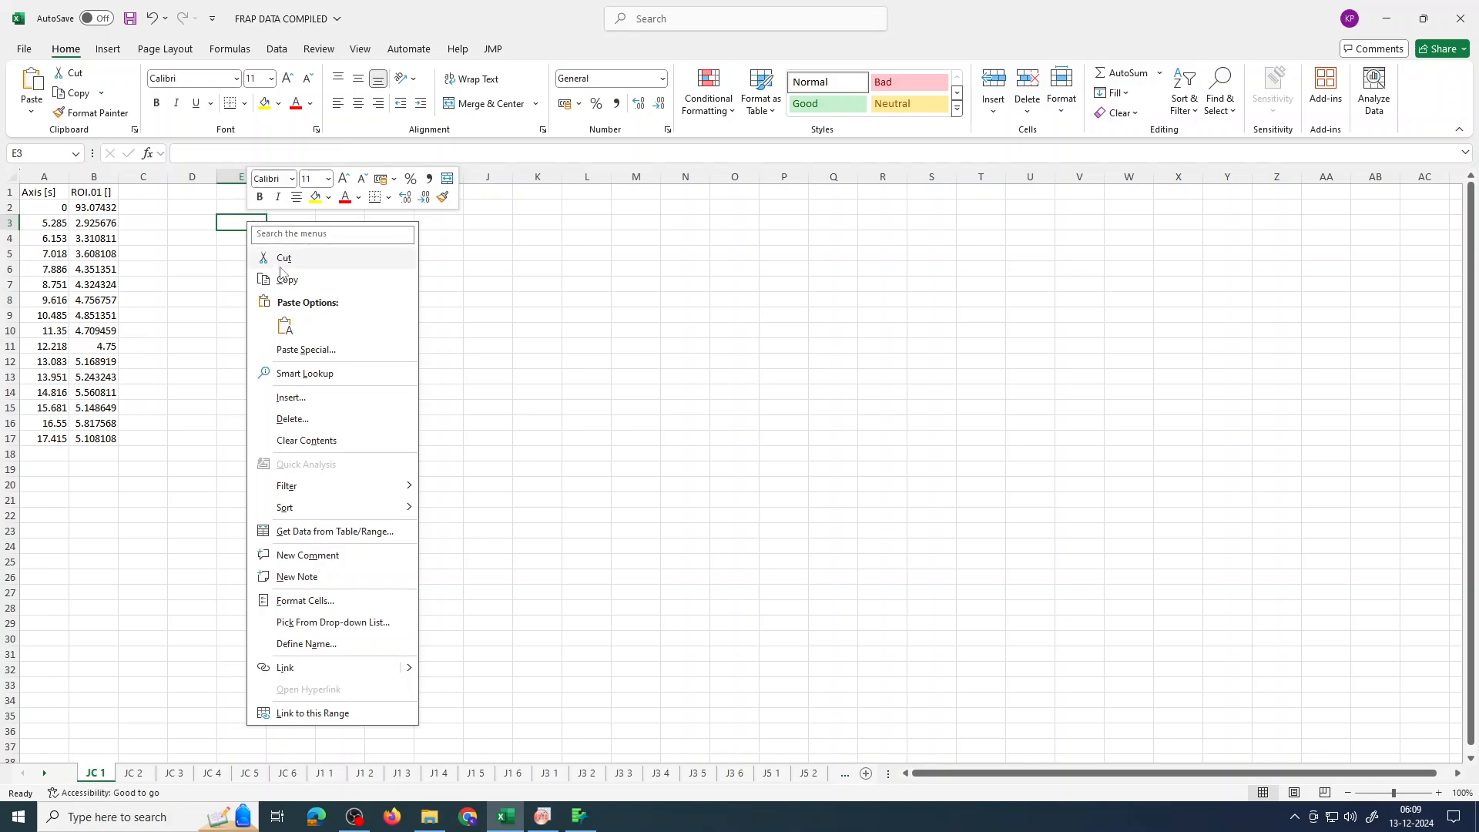
click(285, 327)
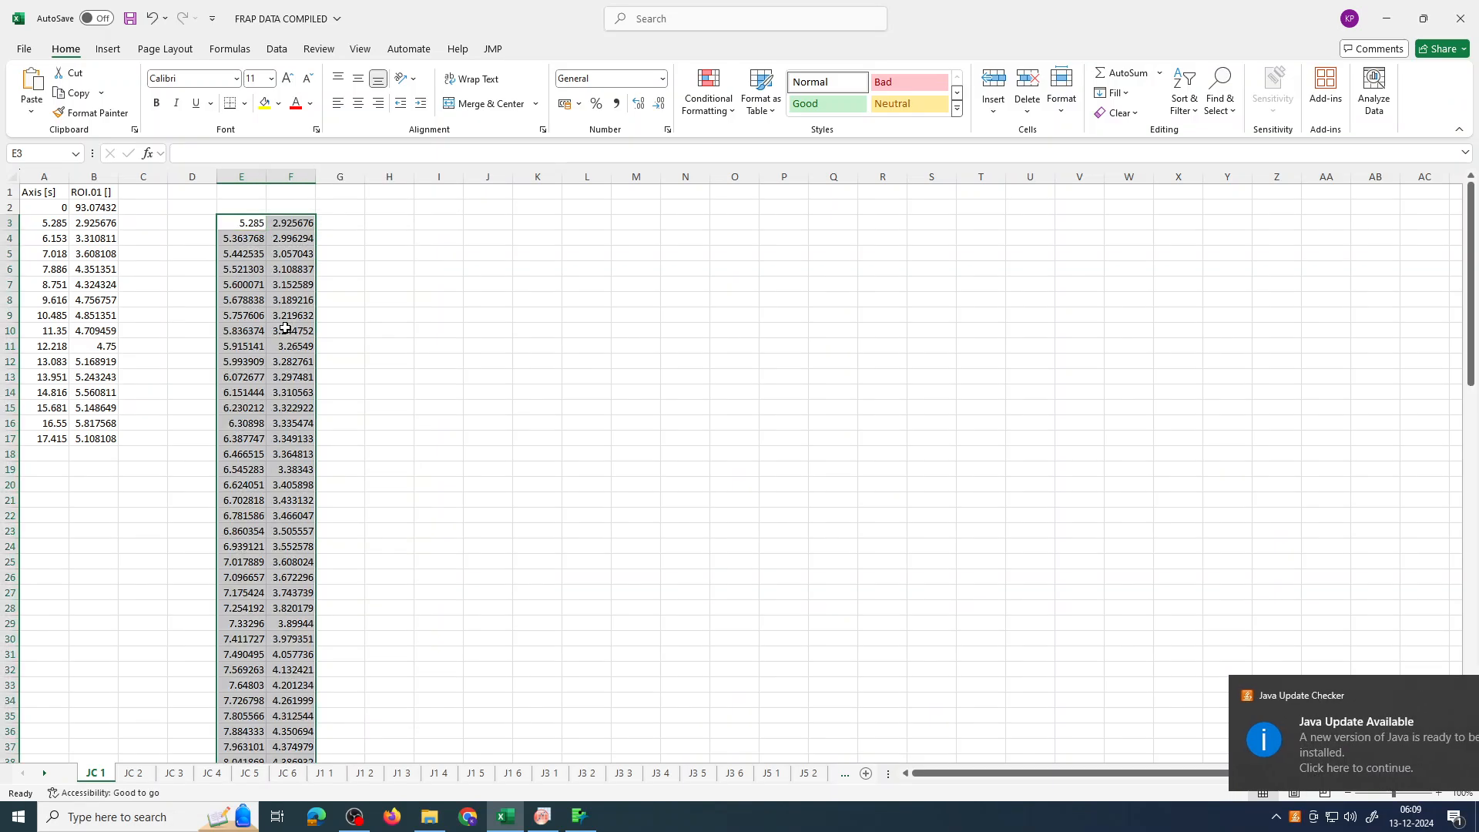
click(375, 322)
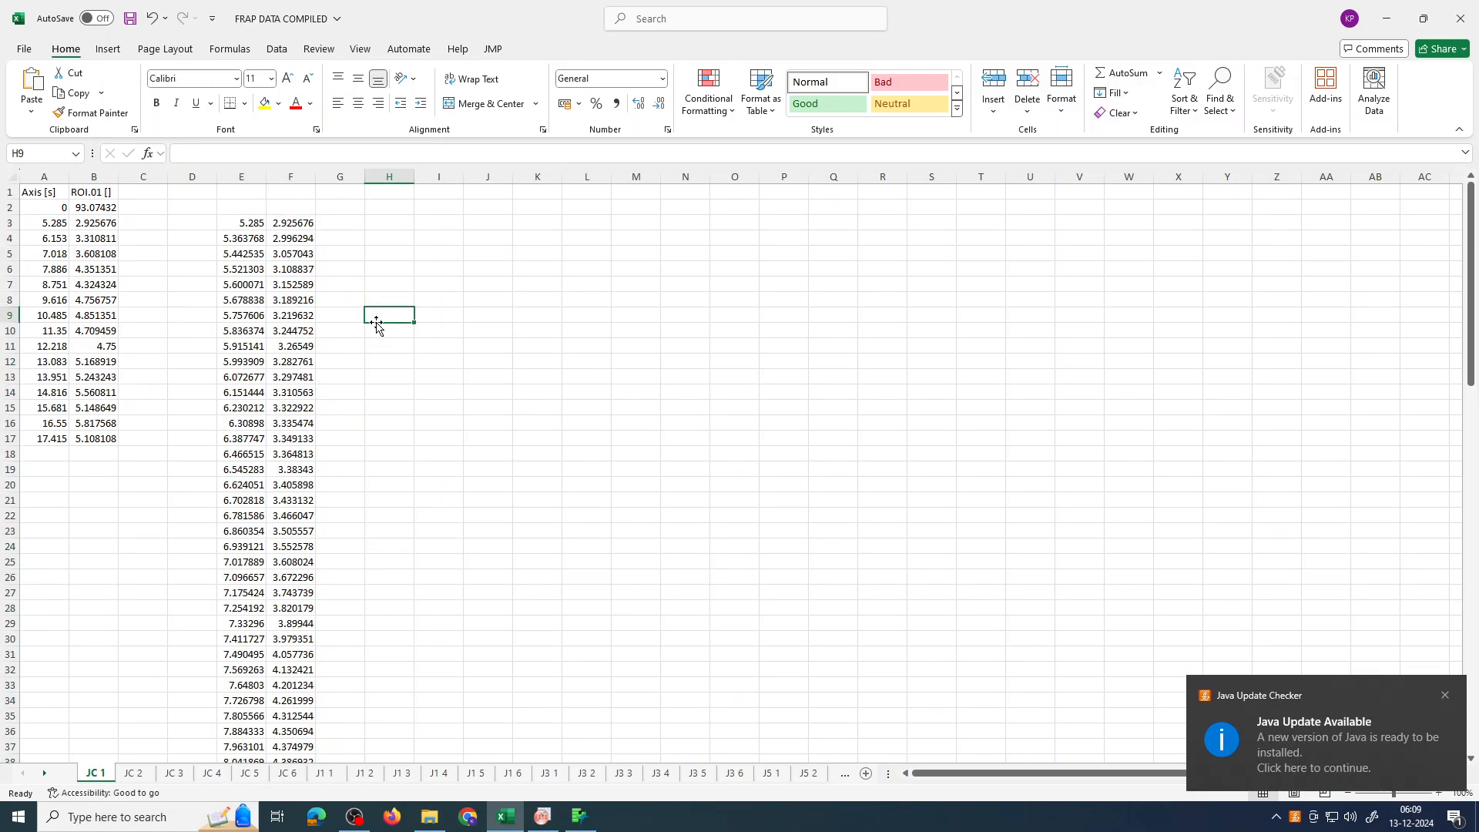
click(1445, 695)
click(245, 176)
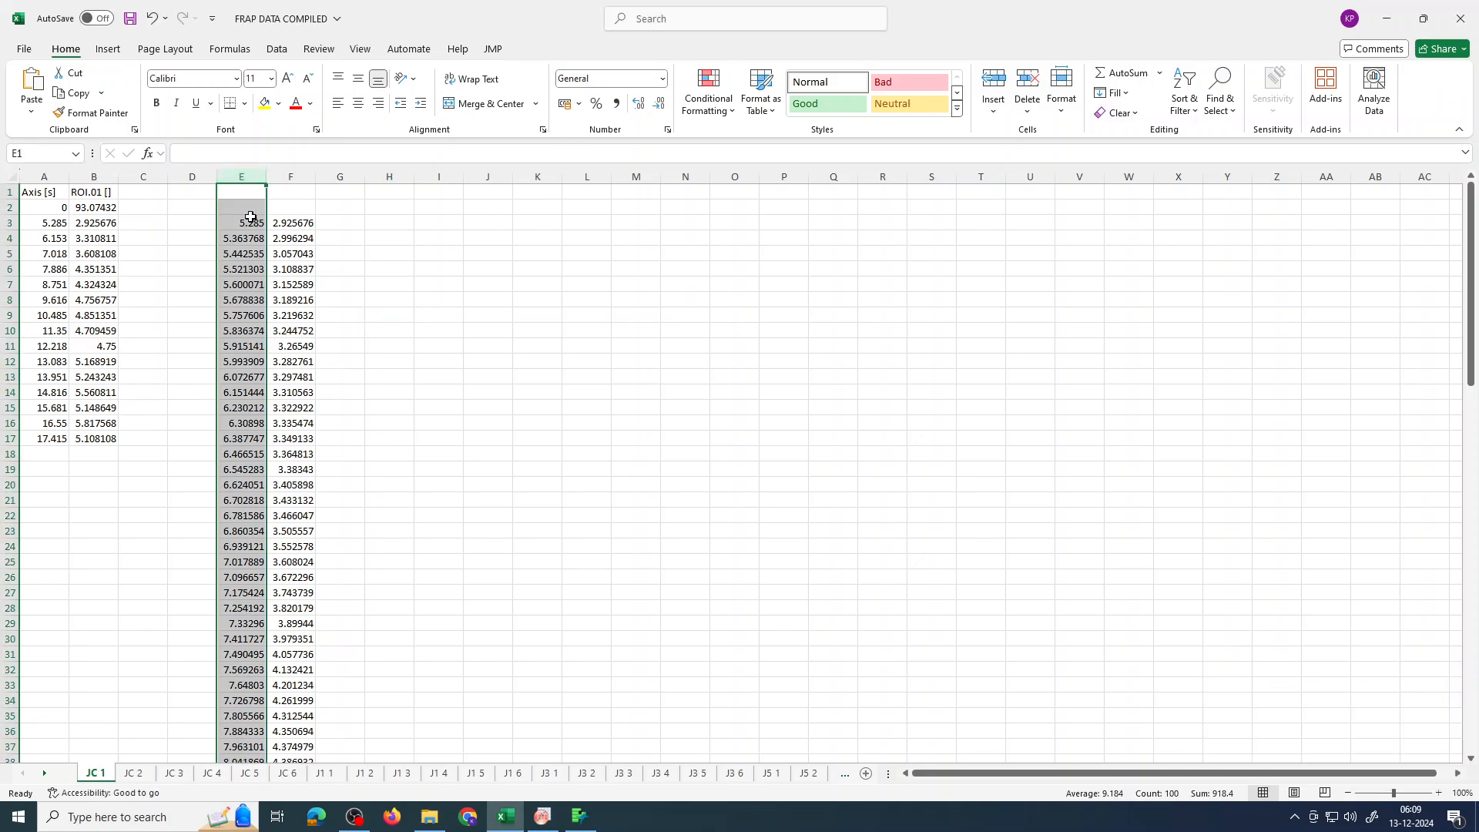
click(305, 174)
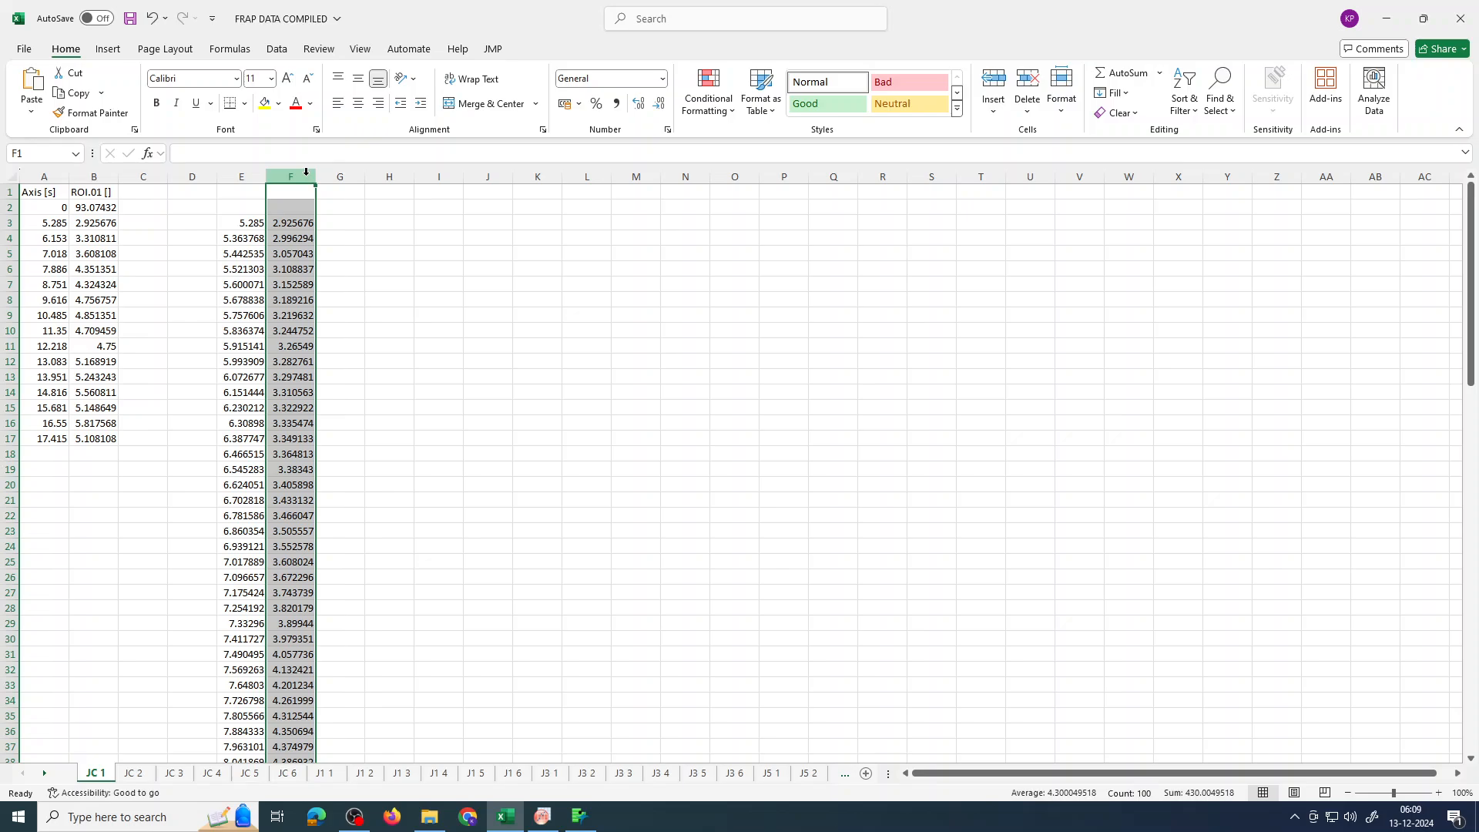
Step: Enter 0 in cell G3 and calculate the time increment in G4 with the formula =E4-E3
click(339, 227)
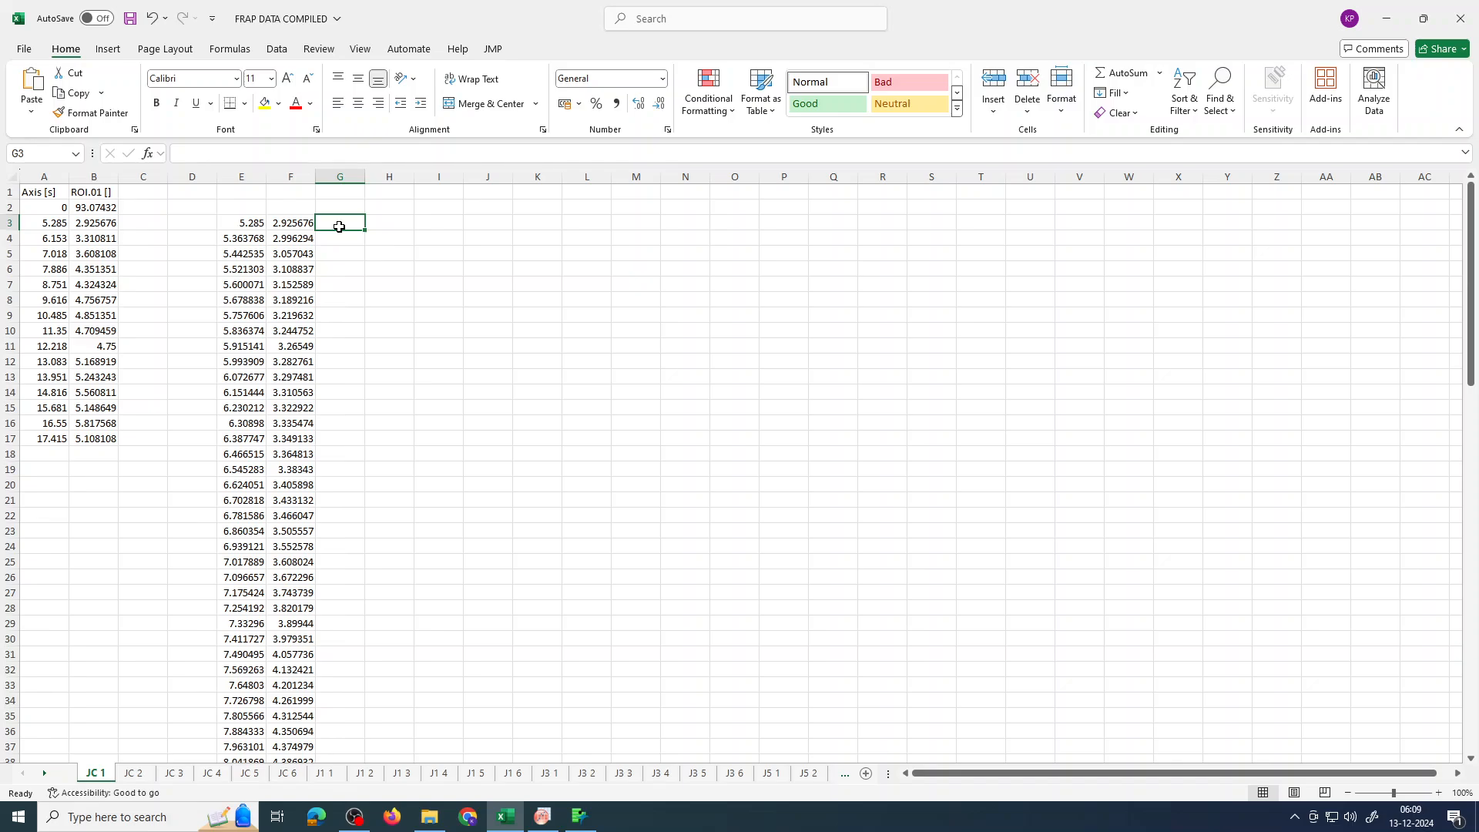
text(0)
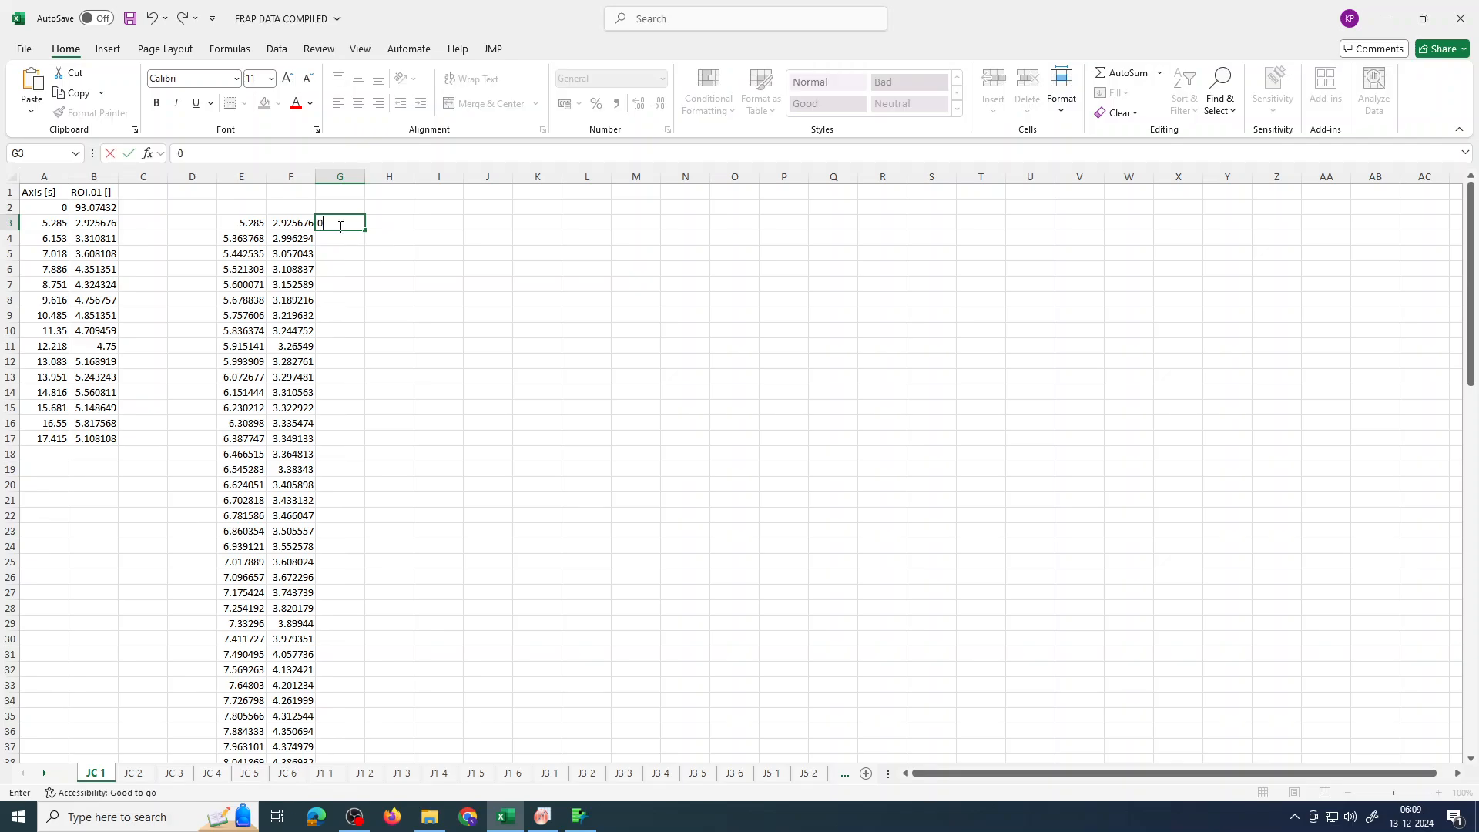
click(341, 241)
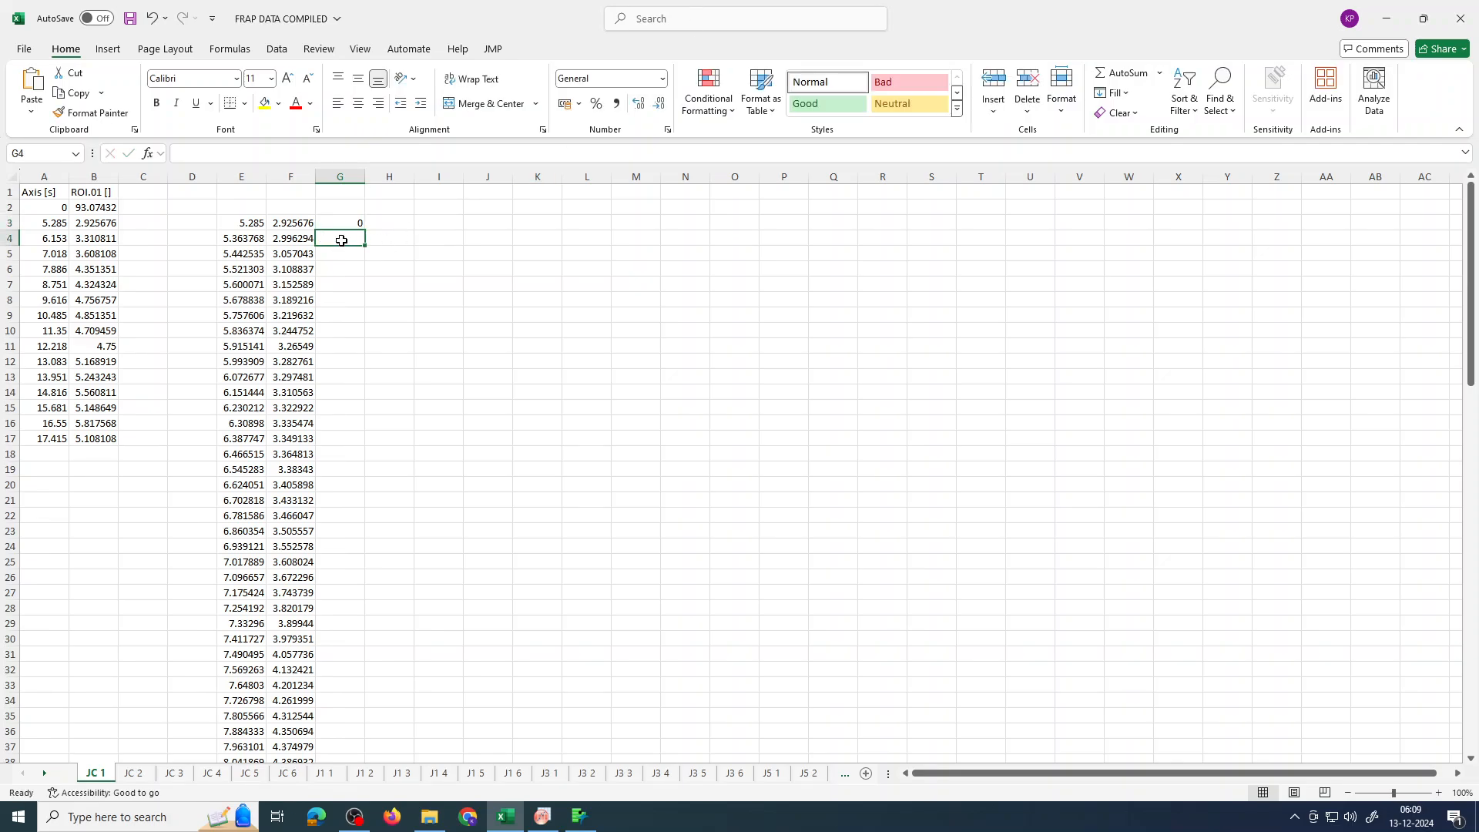
text(=)
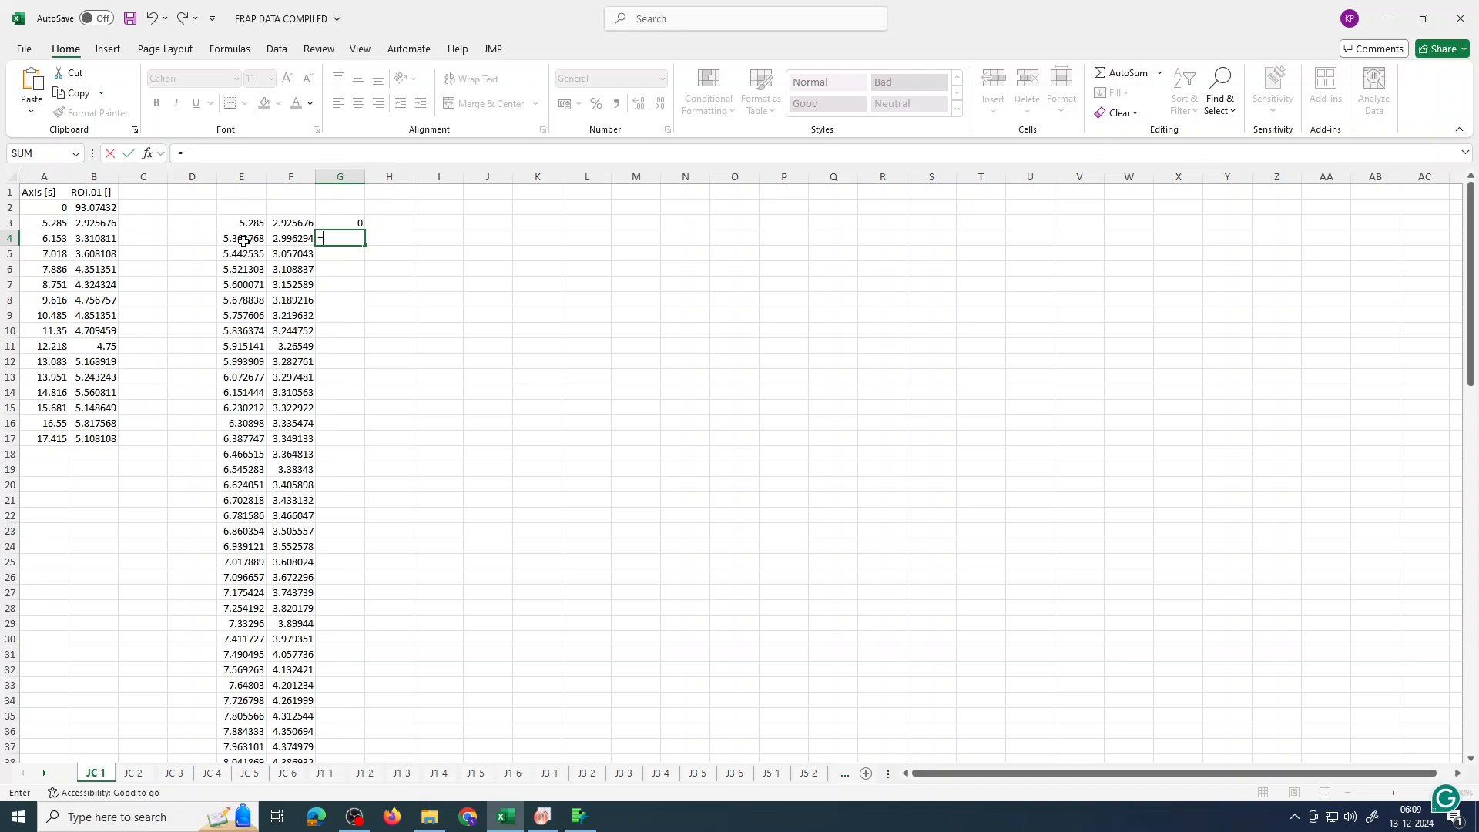
click(244, 239)
text(-)
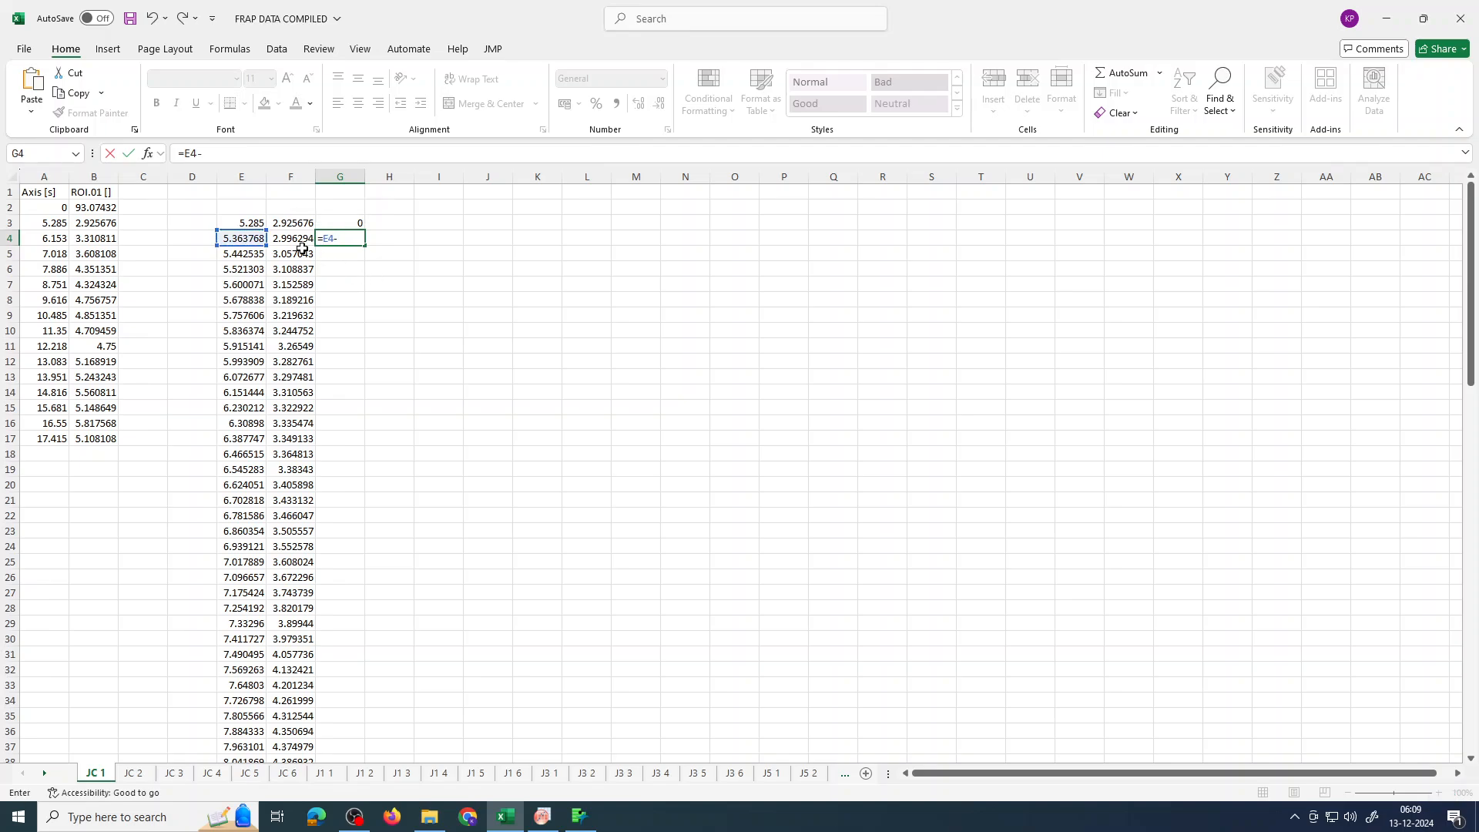
click(251, 223)
key(Return)
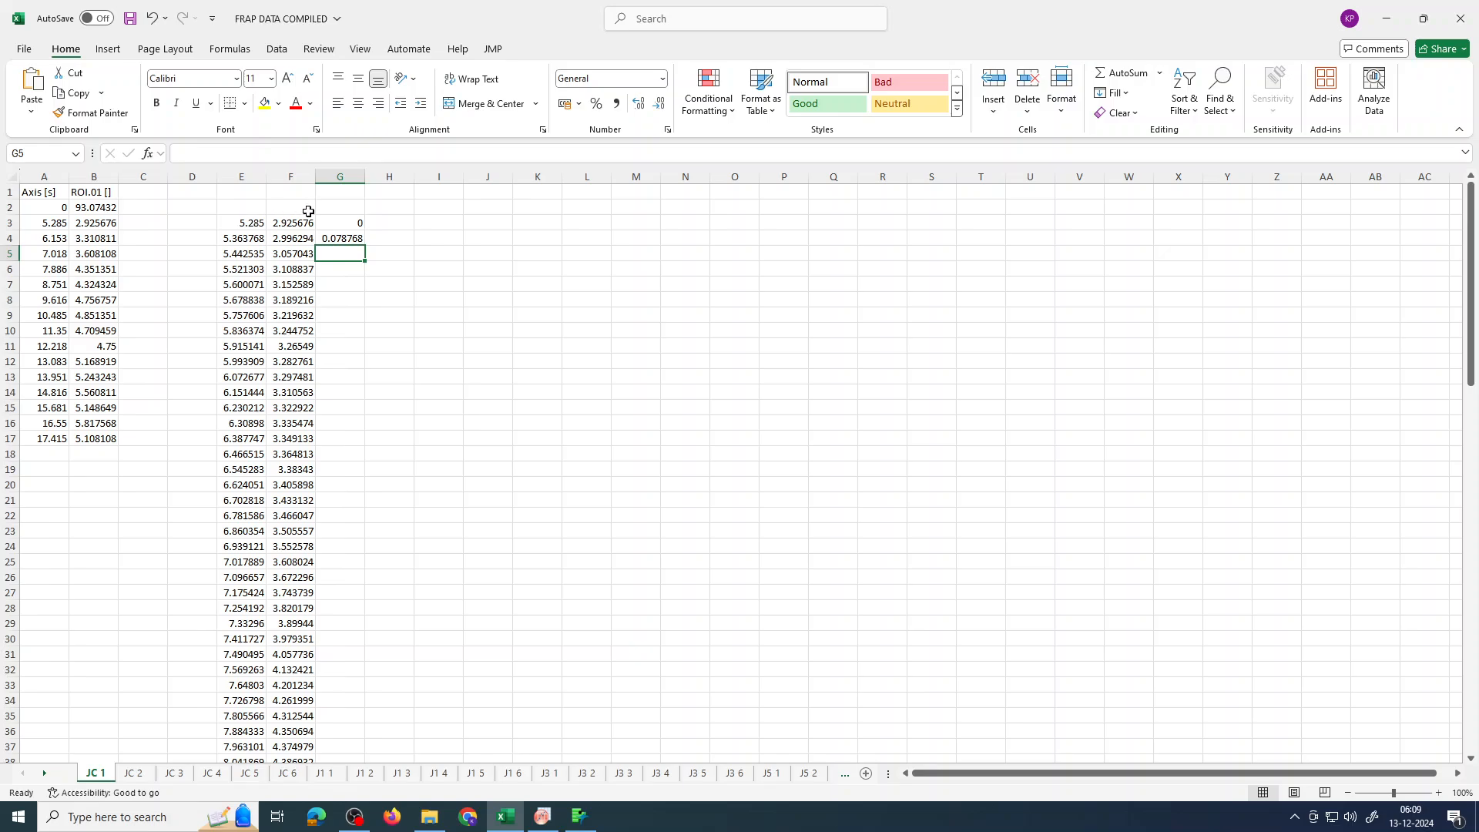
Step: Enter =G4+$G$4 in cell G5, fill it down alongside the interpolated data and check column G
text(=)
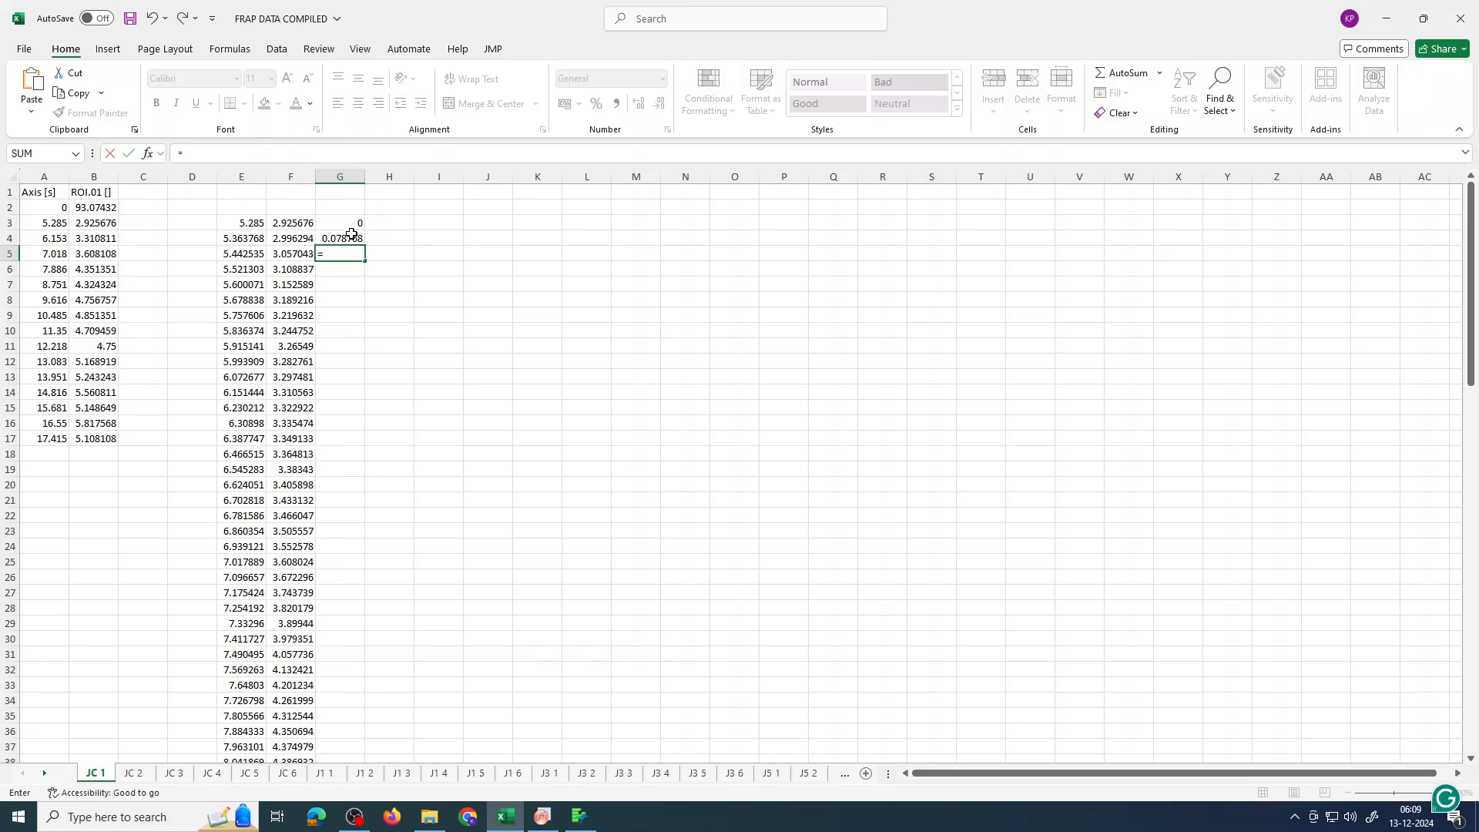
click(341, 239)
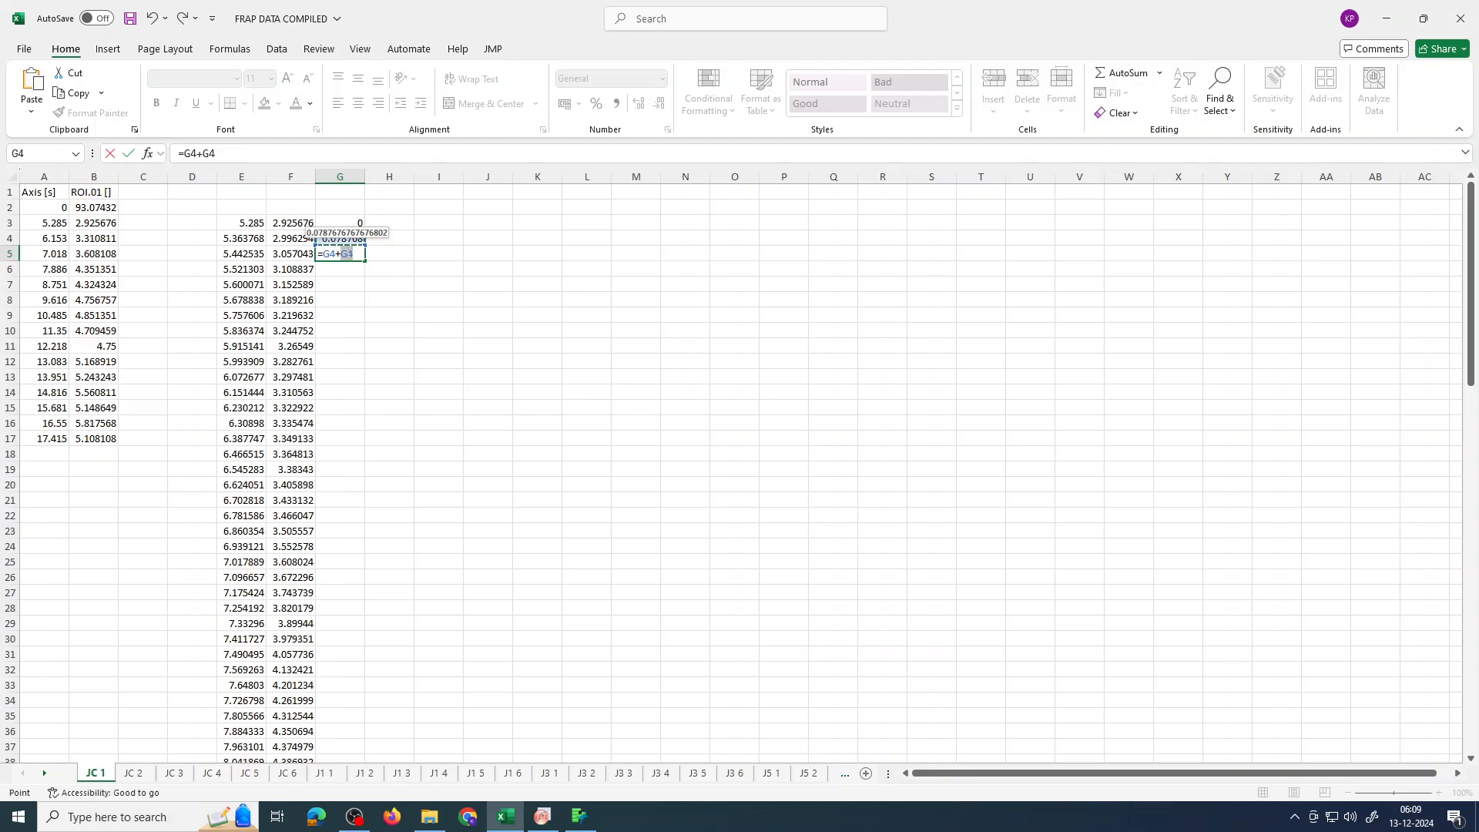
key(F4)
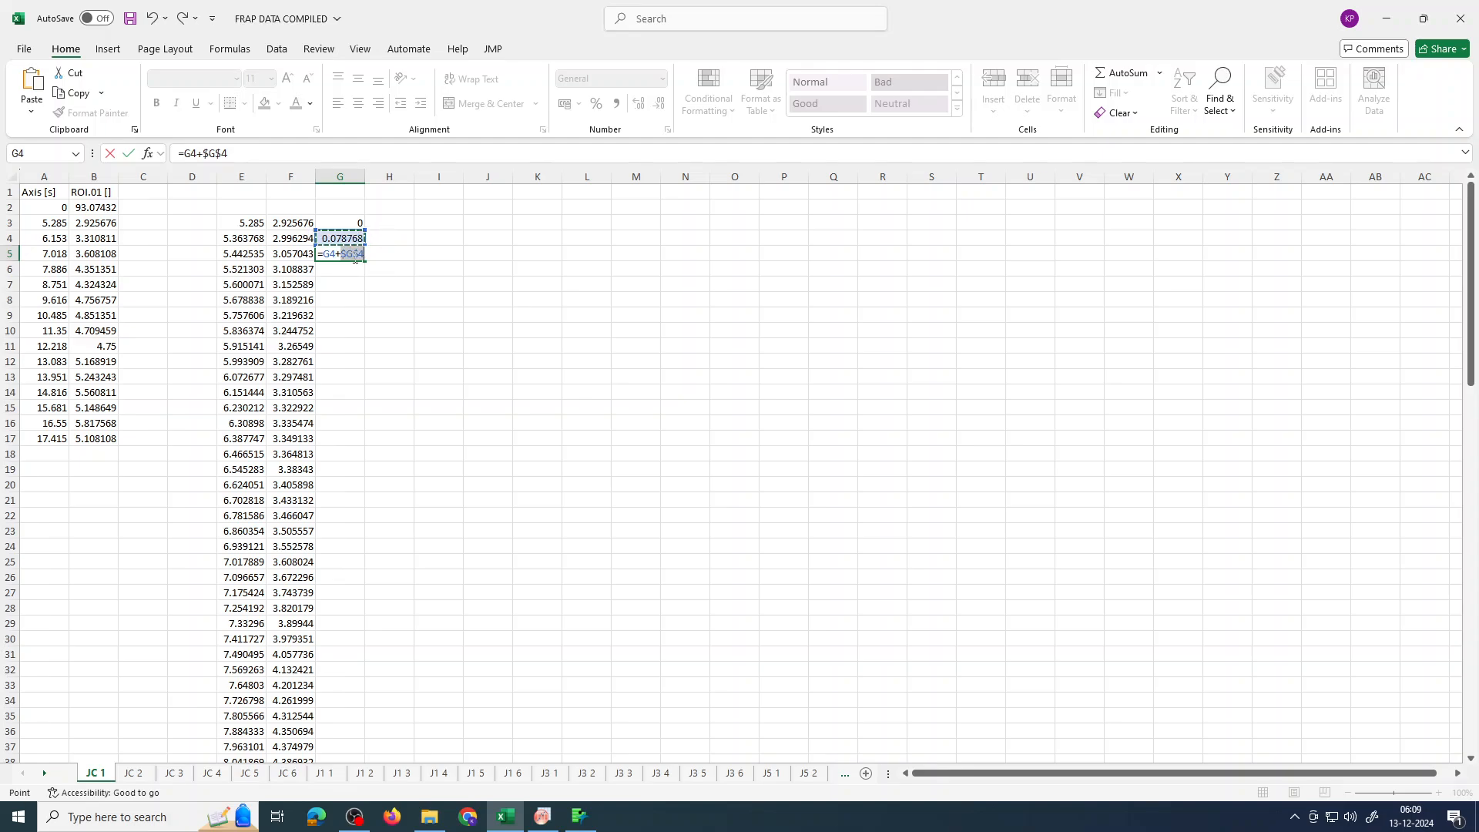
key(Return)
click(359, 255)
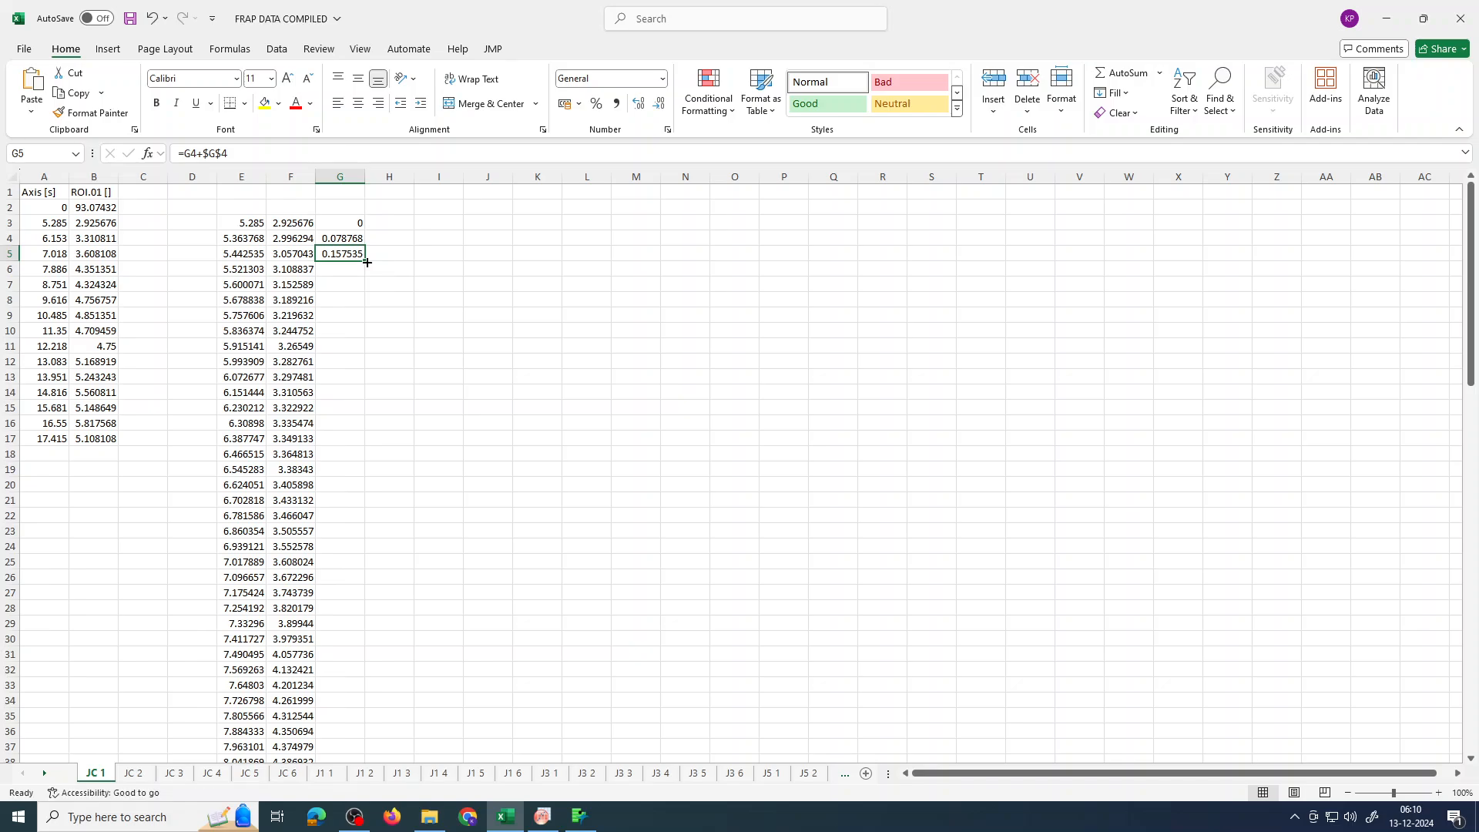
double_click(366, 260)
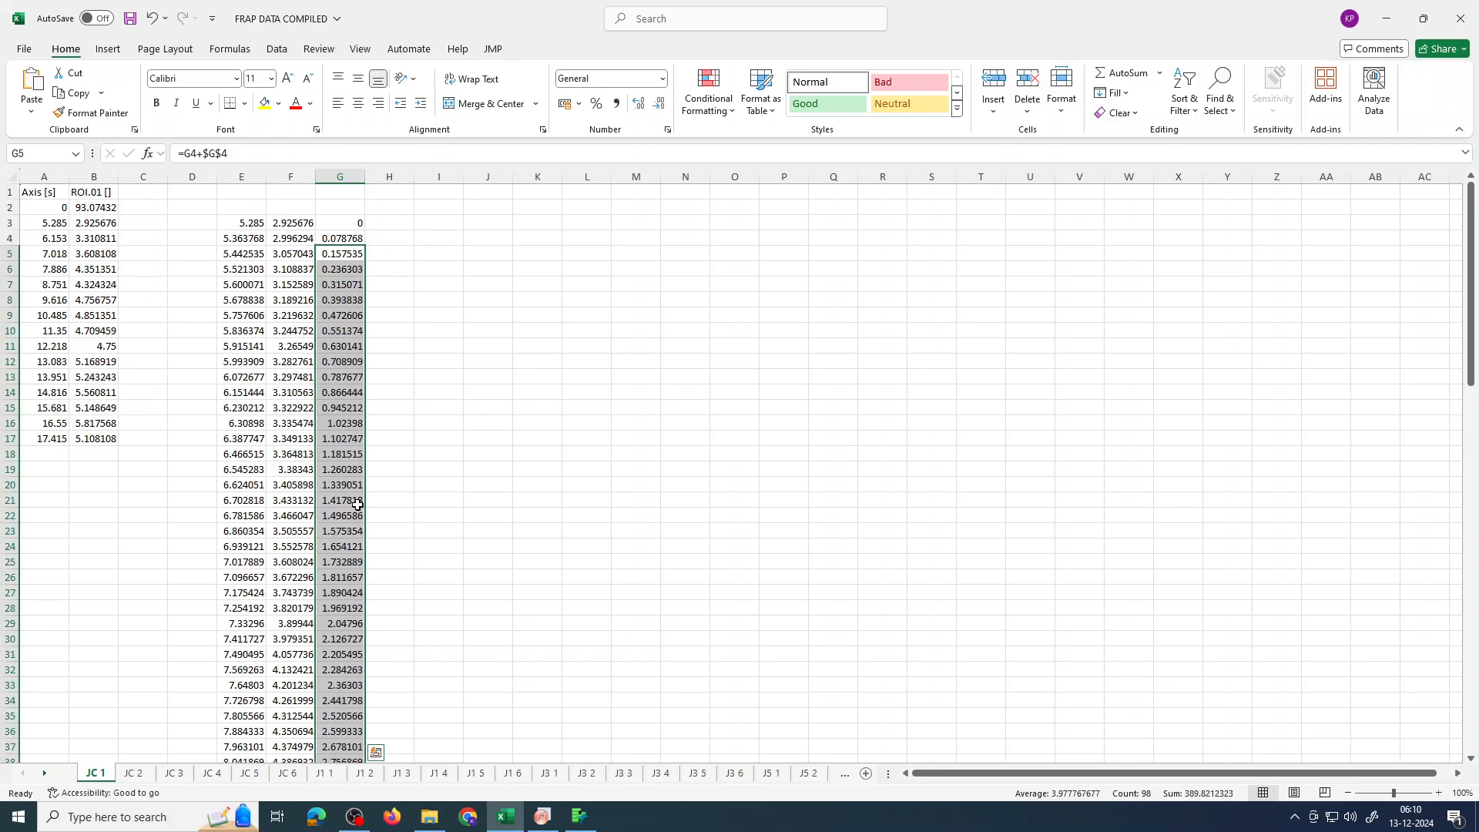
click(432, 332)
click(339, 177)
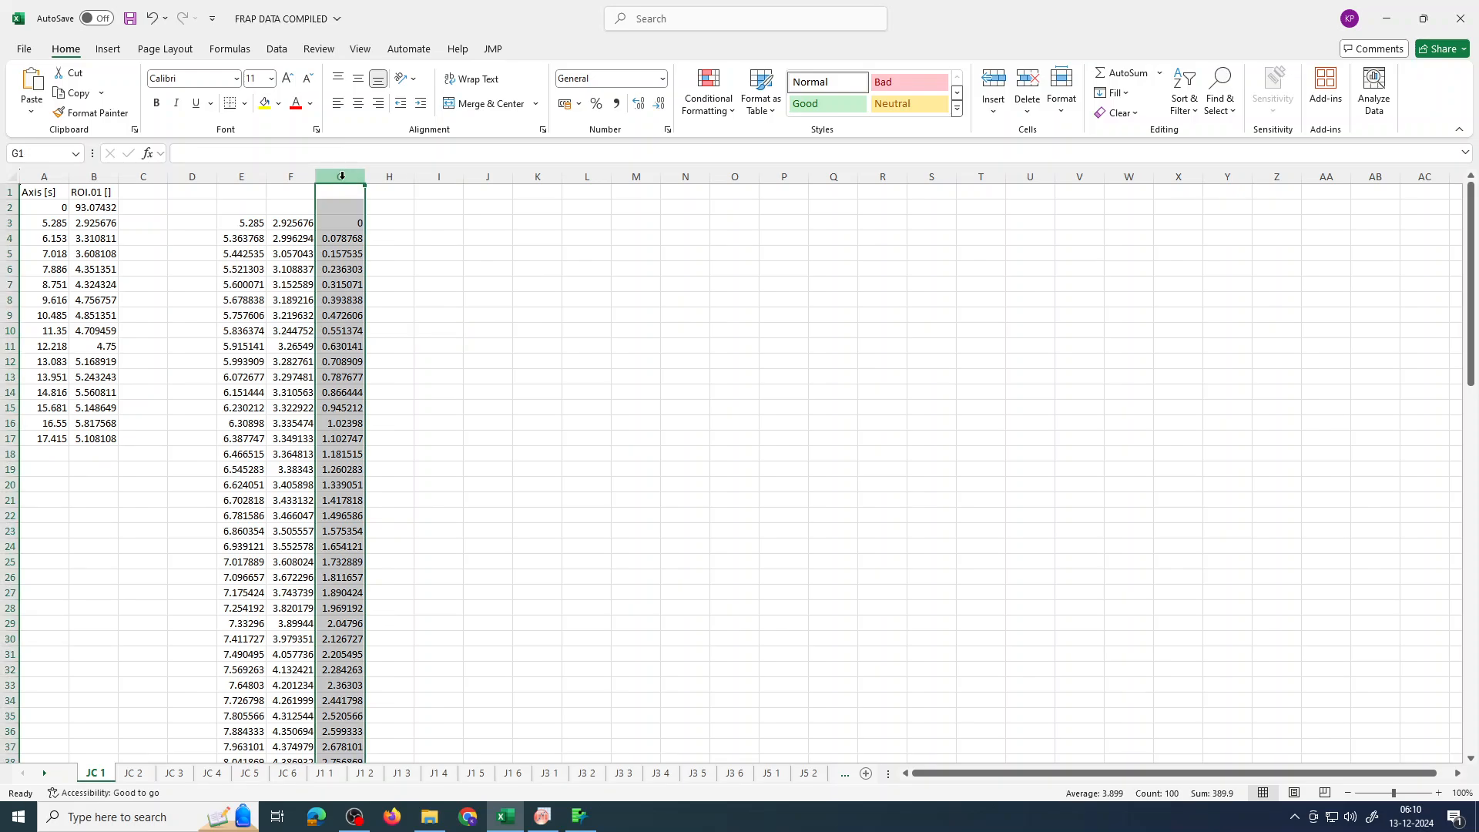
click(416, 282)
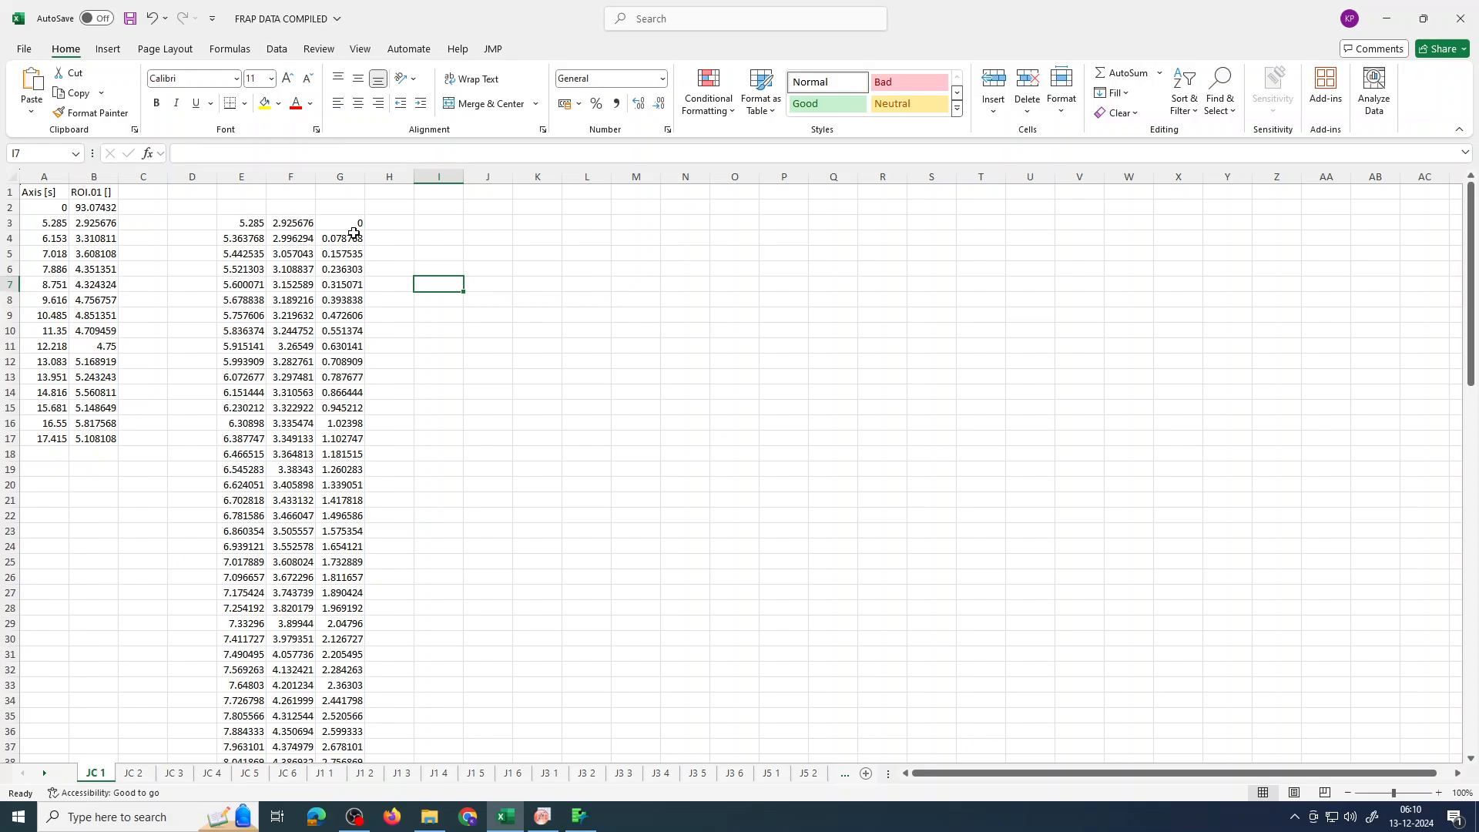
Step: Enter the formula =F3-F3 in cell H3 to zero the first intensity value
click(385, 221)
double_click(386, 221)
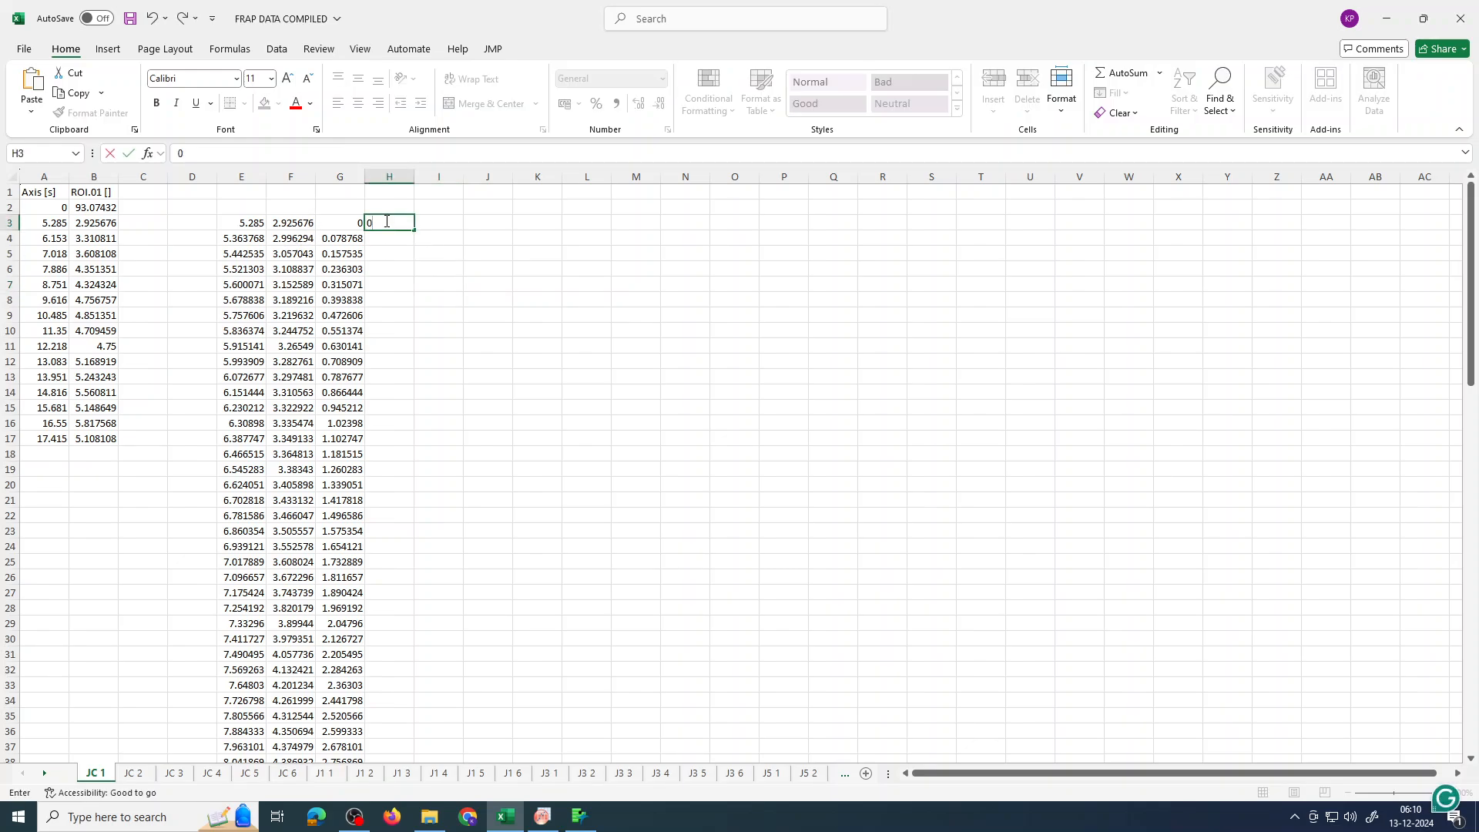
text(=)
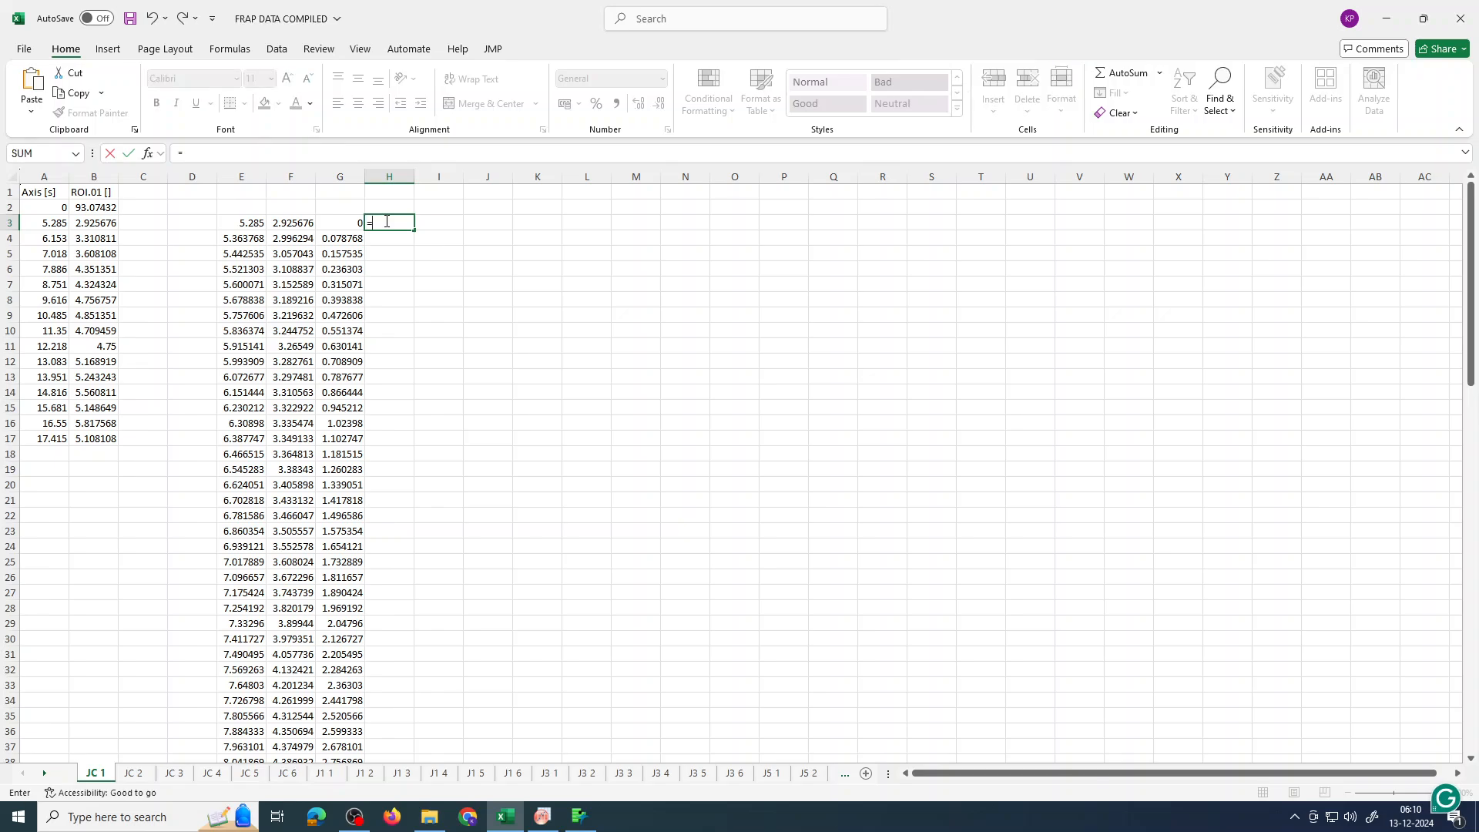
click(304, 222)
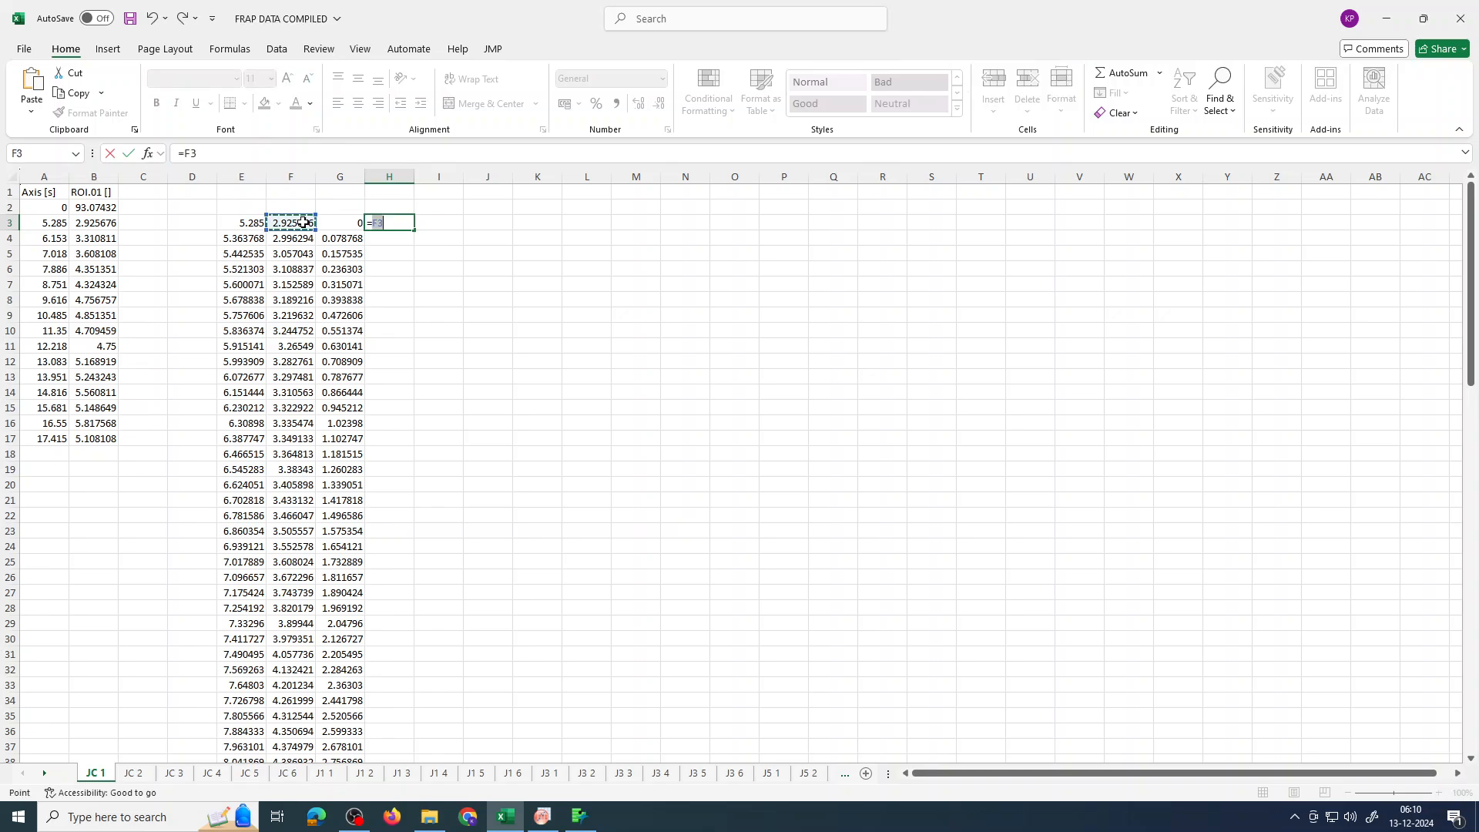
text(-)
click(303, 221)
key(Return)
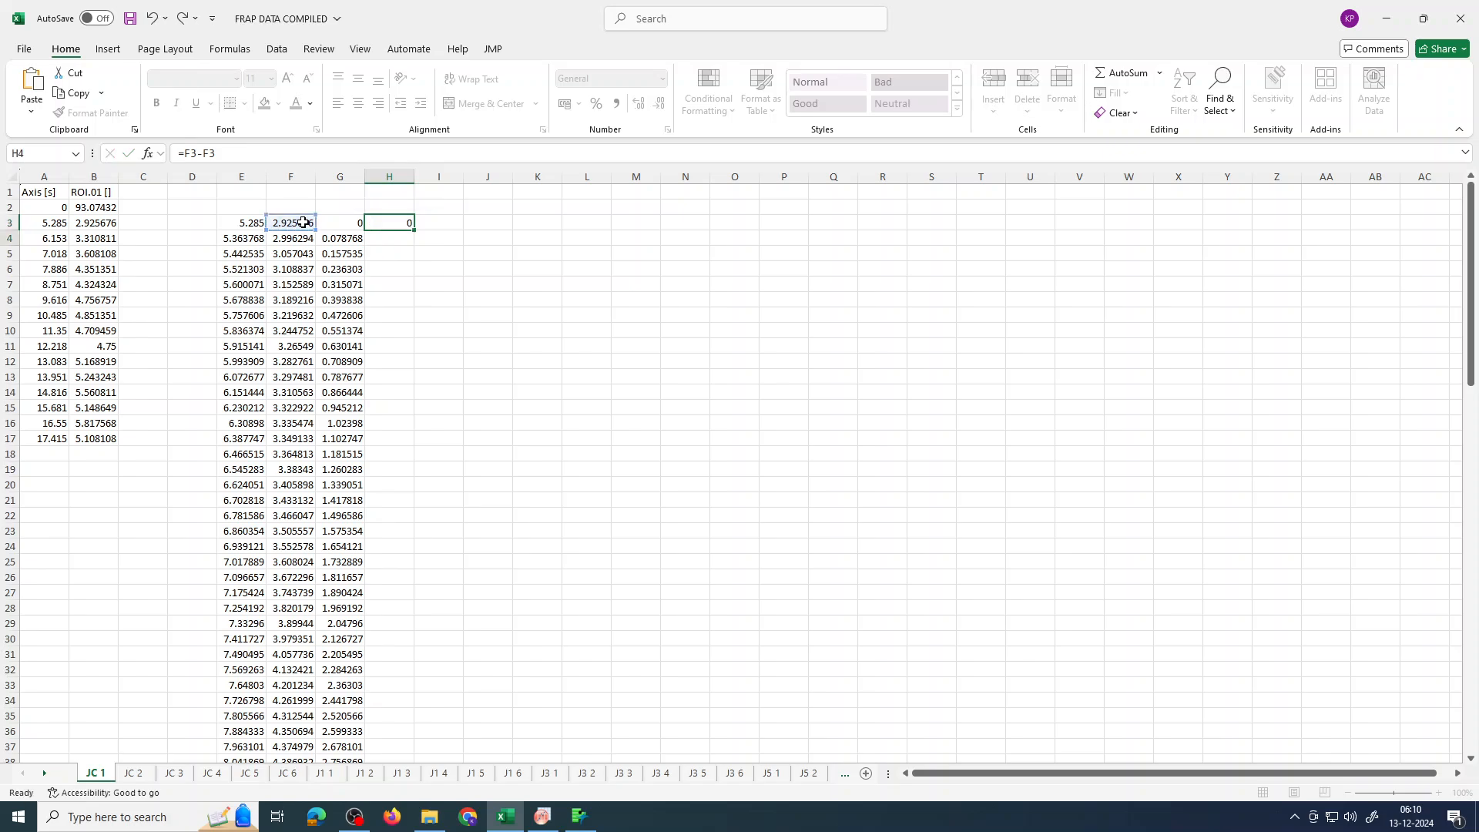
Step: Enter =F4-$F$3 in cell H4 and fill the formula down column H alongside the data
text(=)
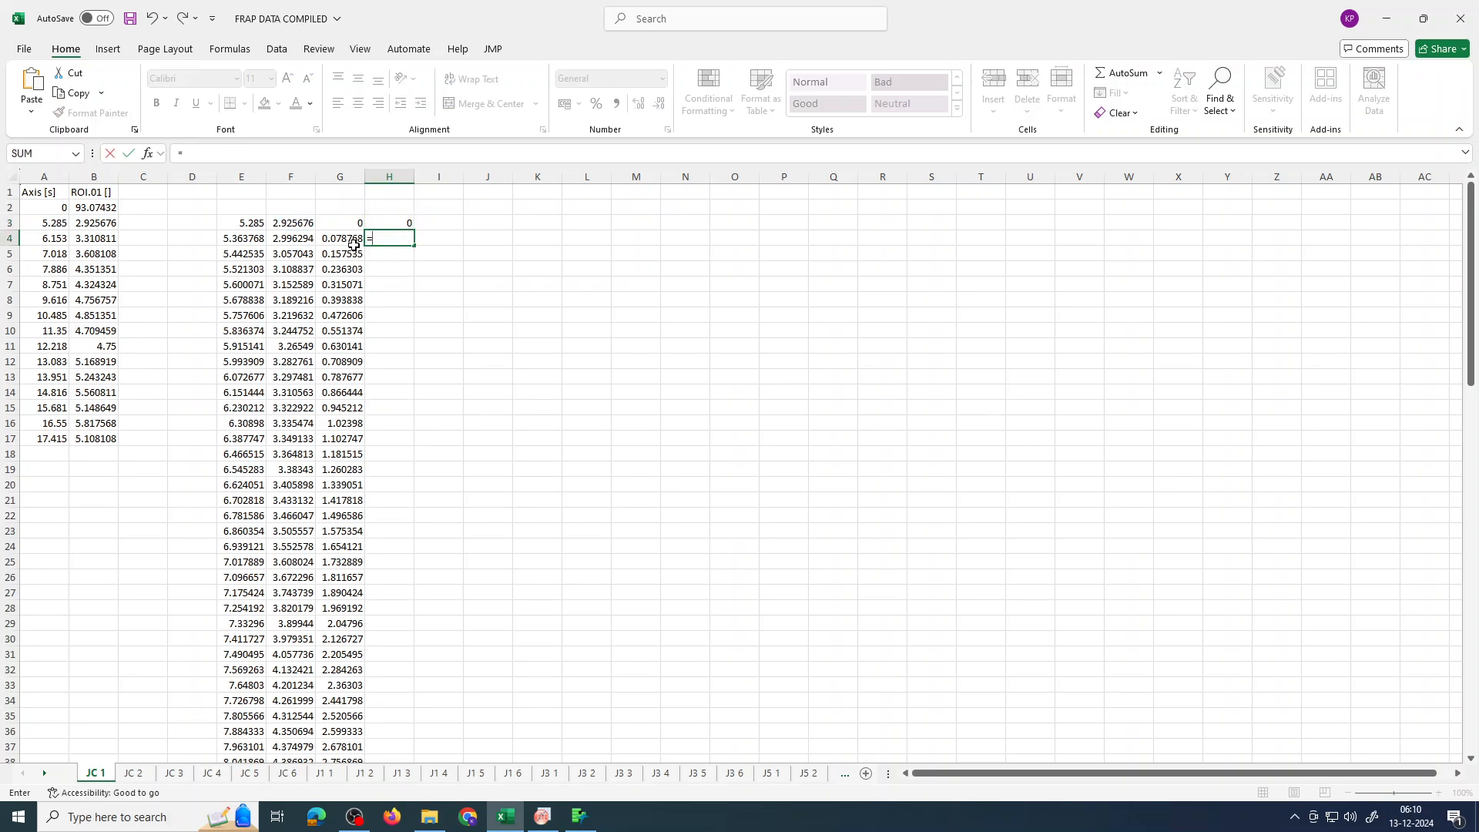
click(301, 237)
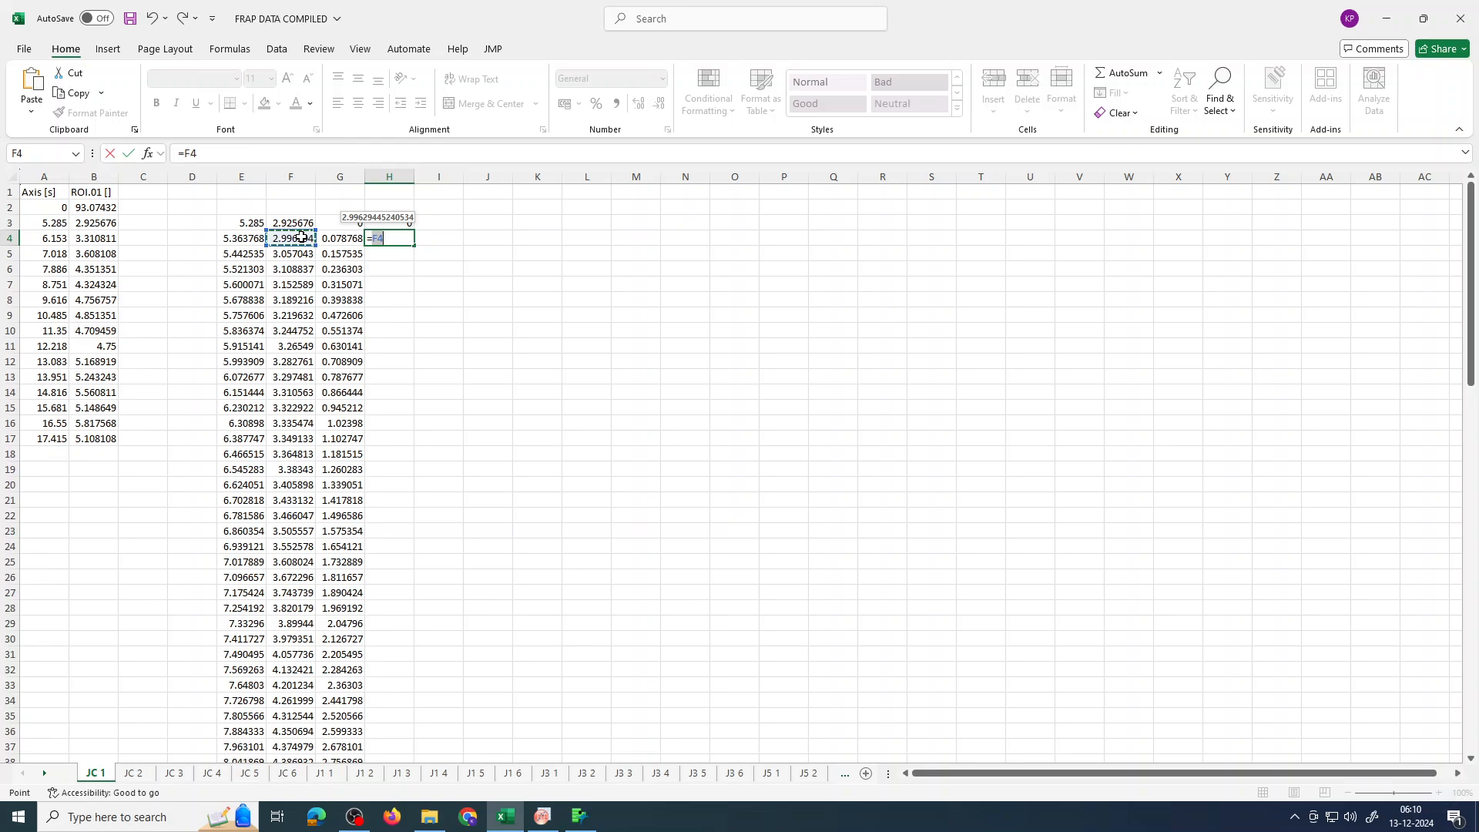
text(-)
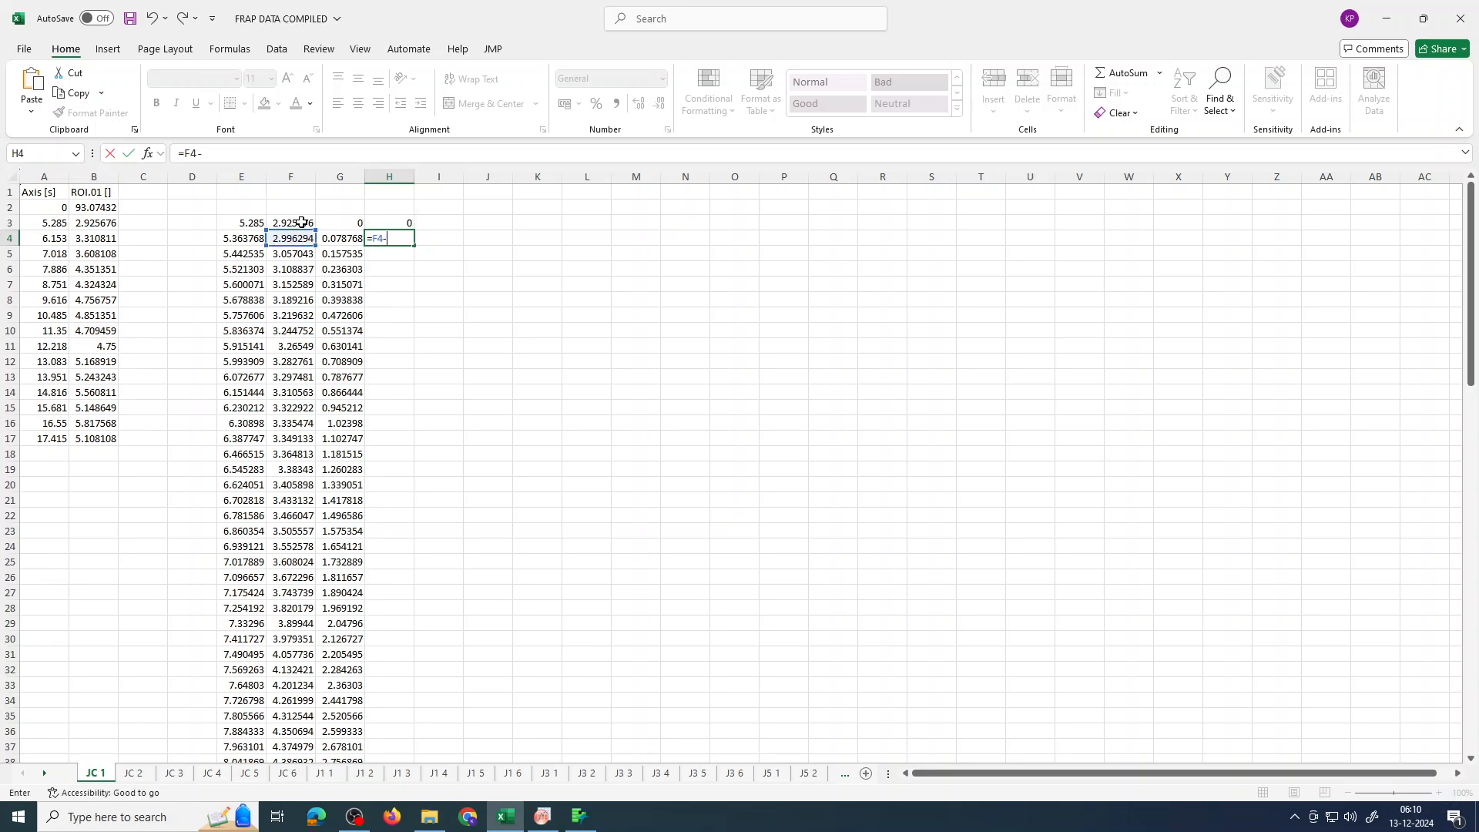
click(301, 223)
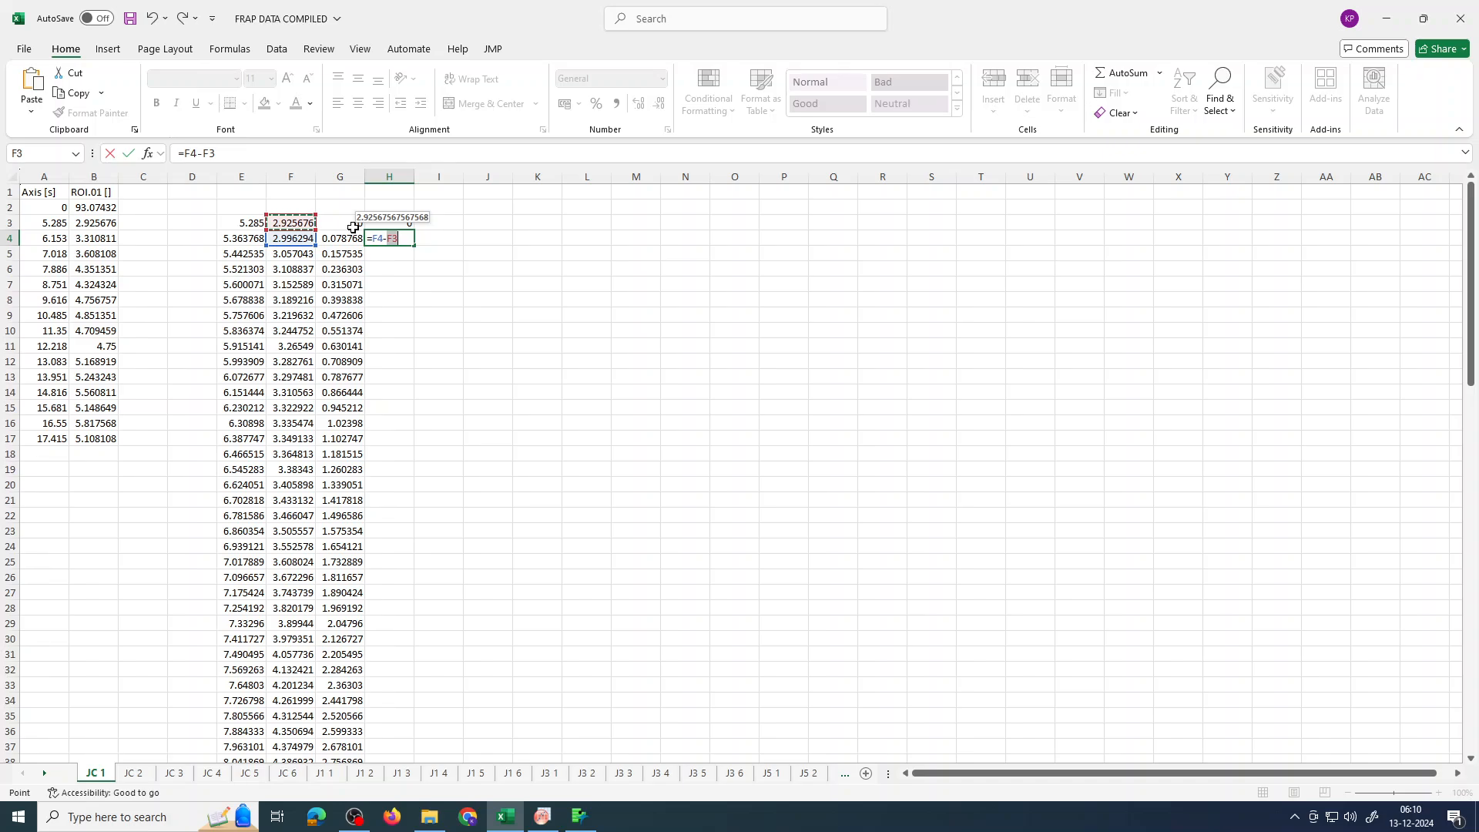
key(F4)
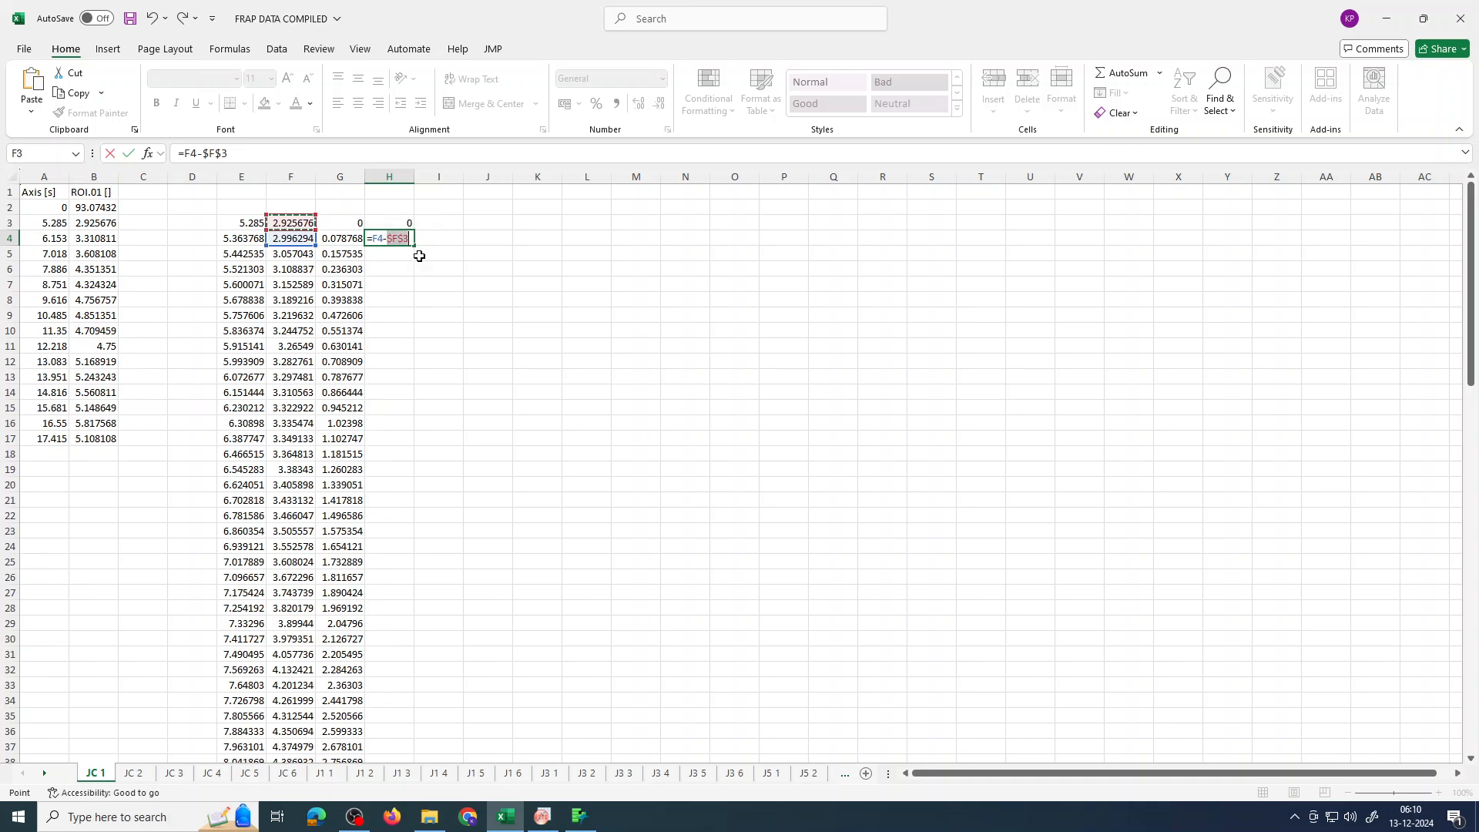
key(Return)
click(402, 239)
key(ctrl+shift+Down)
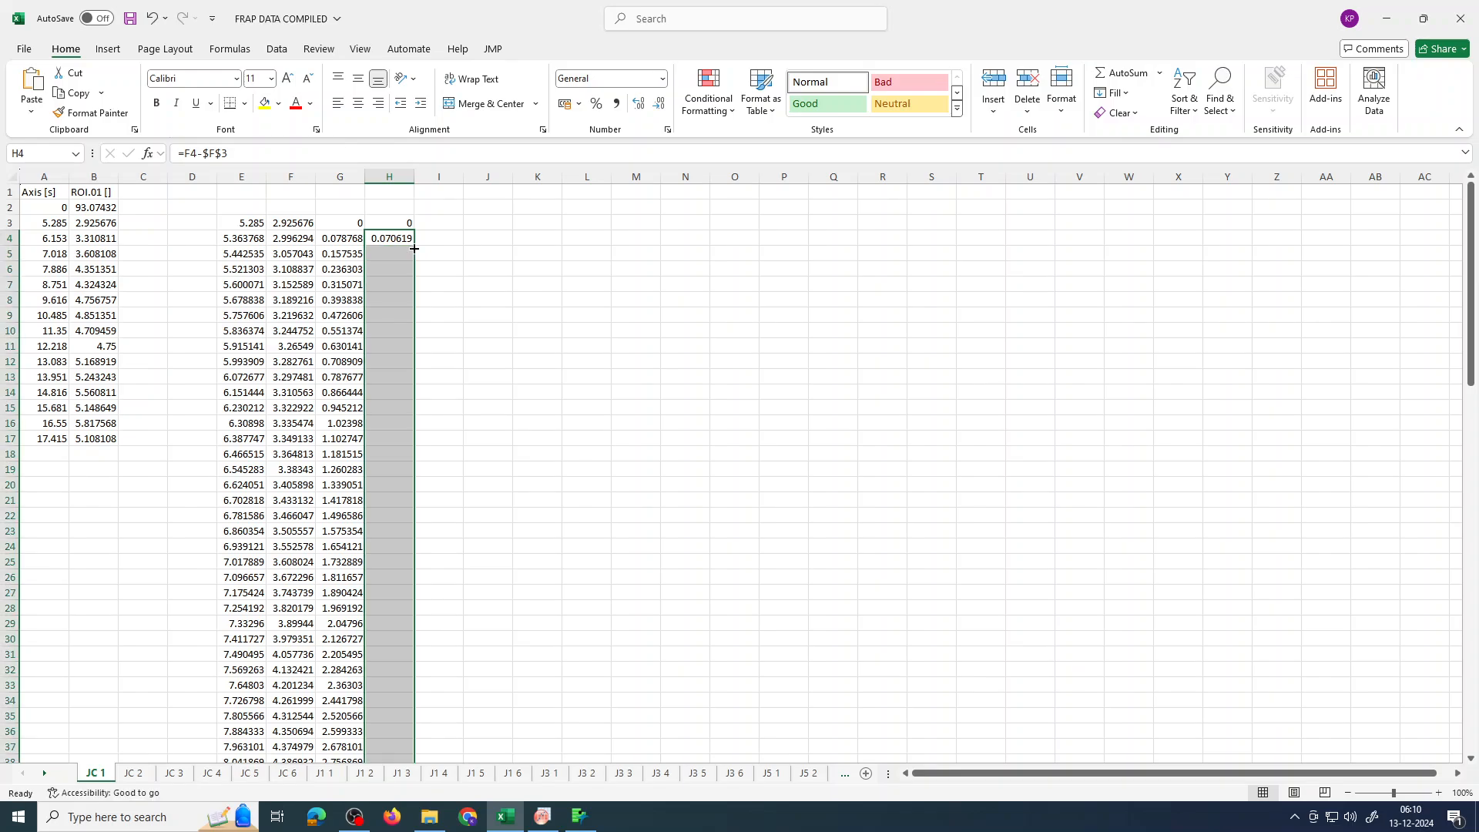
key(ctrl+d)
click(486, 299)
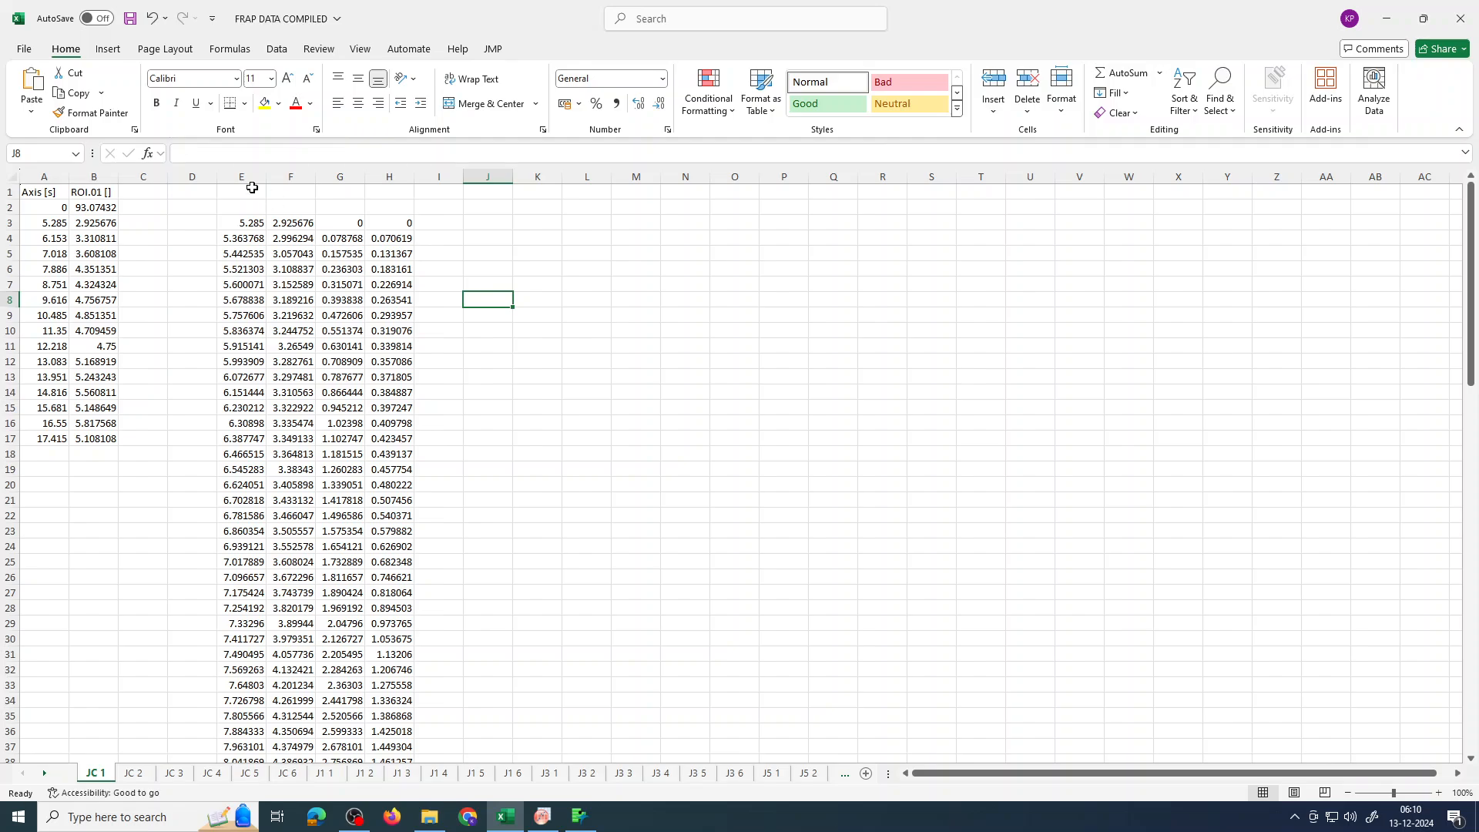
Step: Try deleting the source columns E and F, and undo the deletion
drag(255, 177, 298, 178)
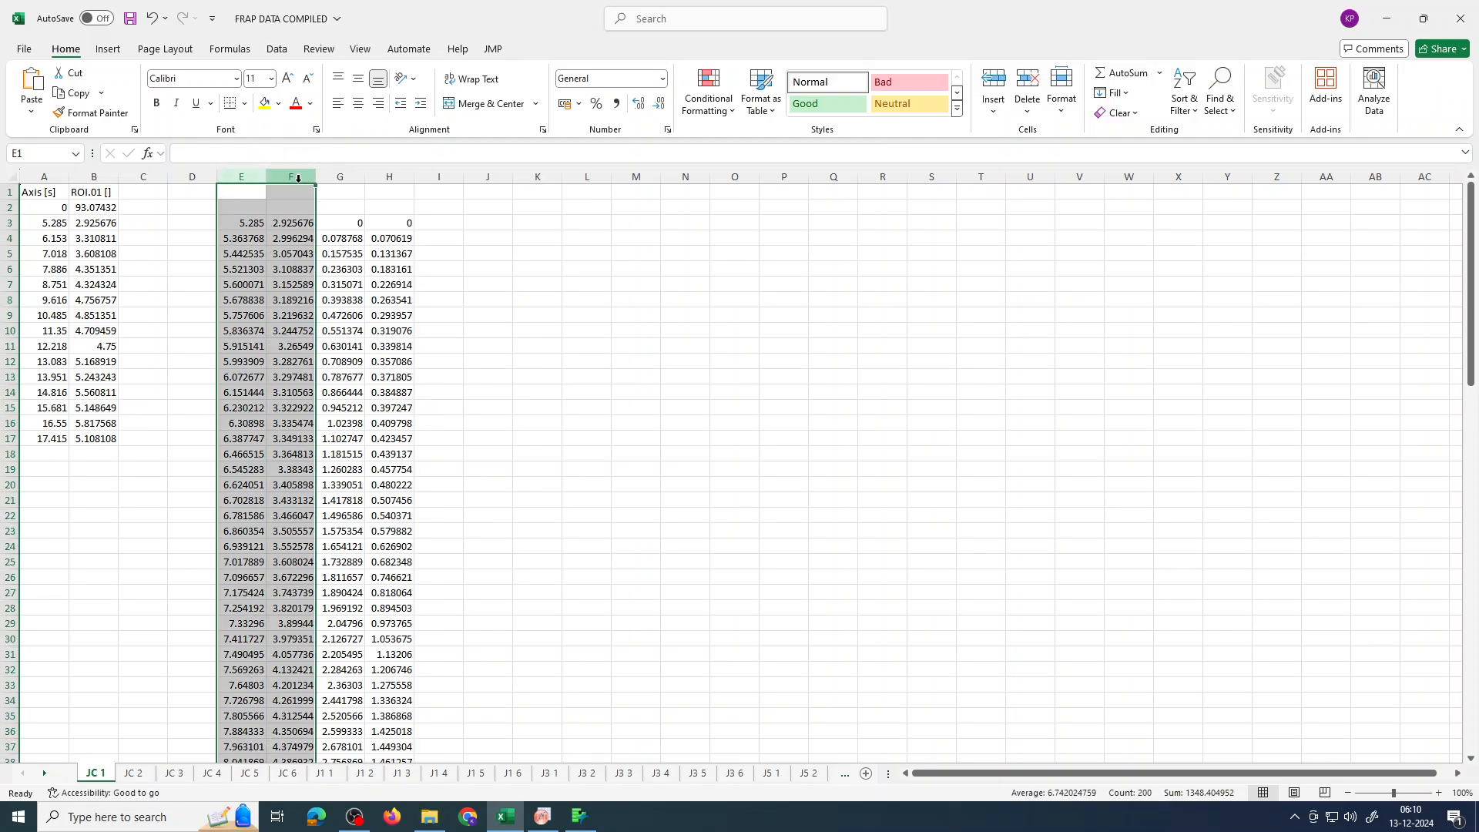
right_click(292, 178)
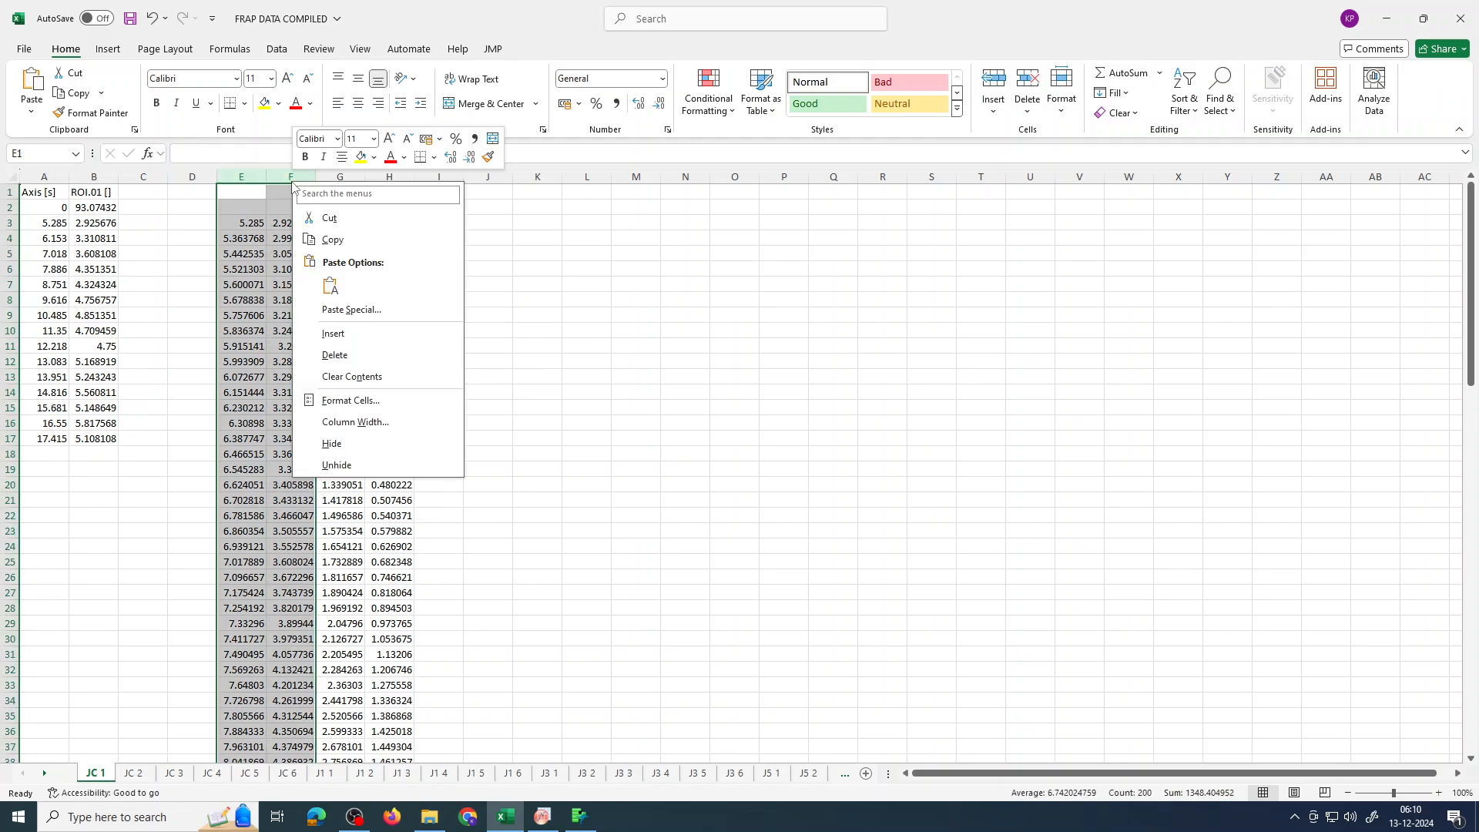
click(336, 354)
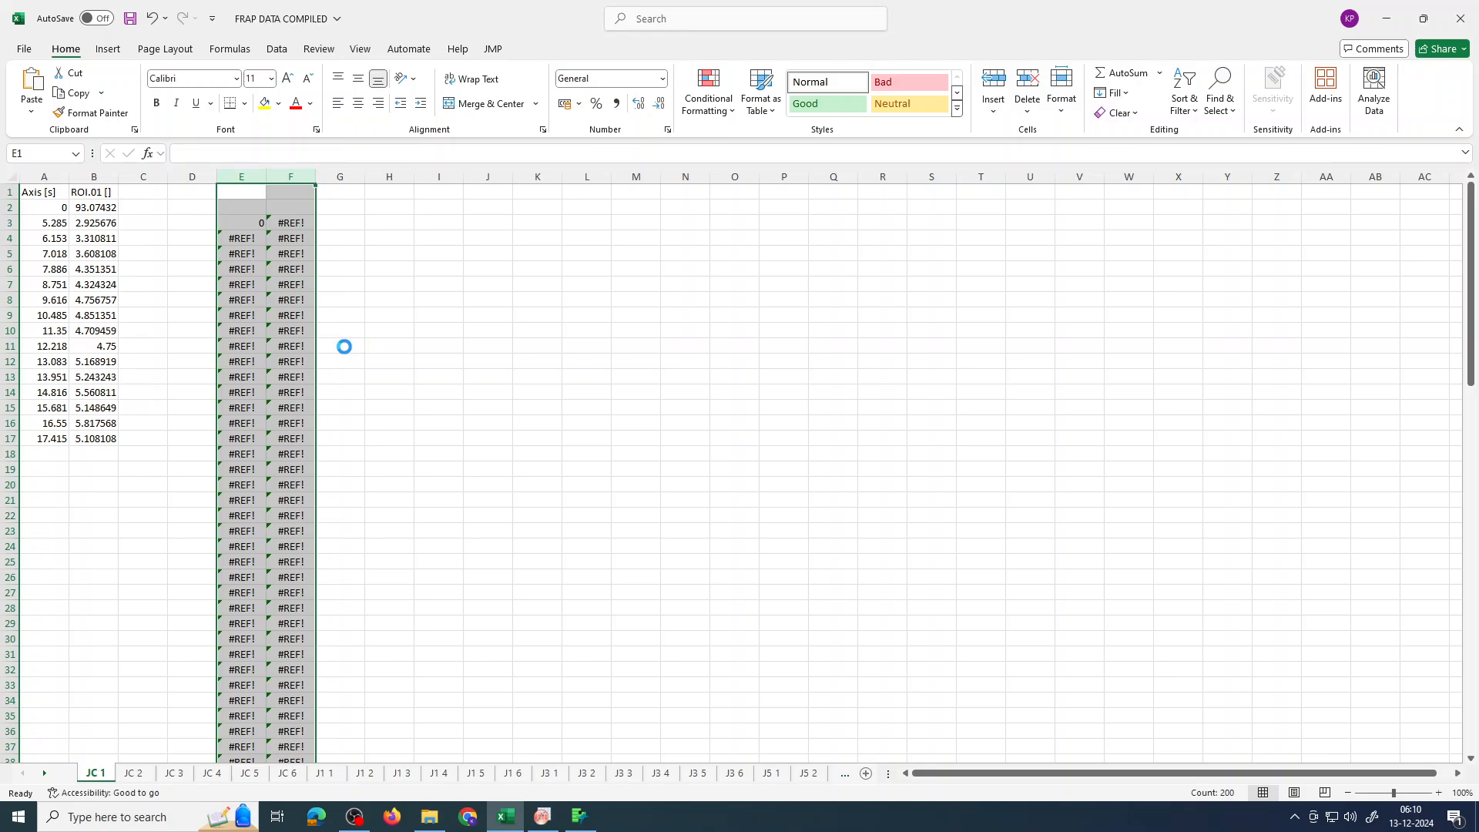
click(439, 284)
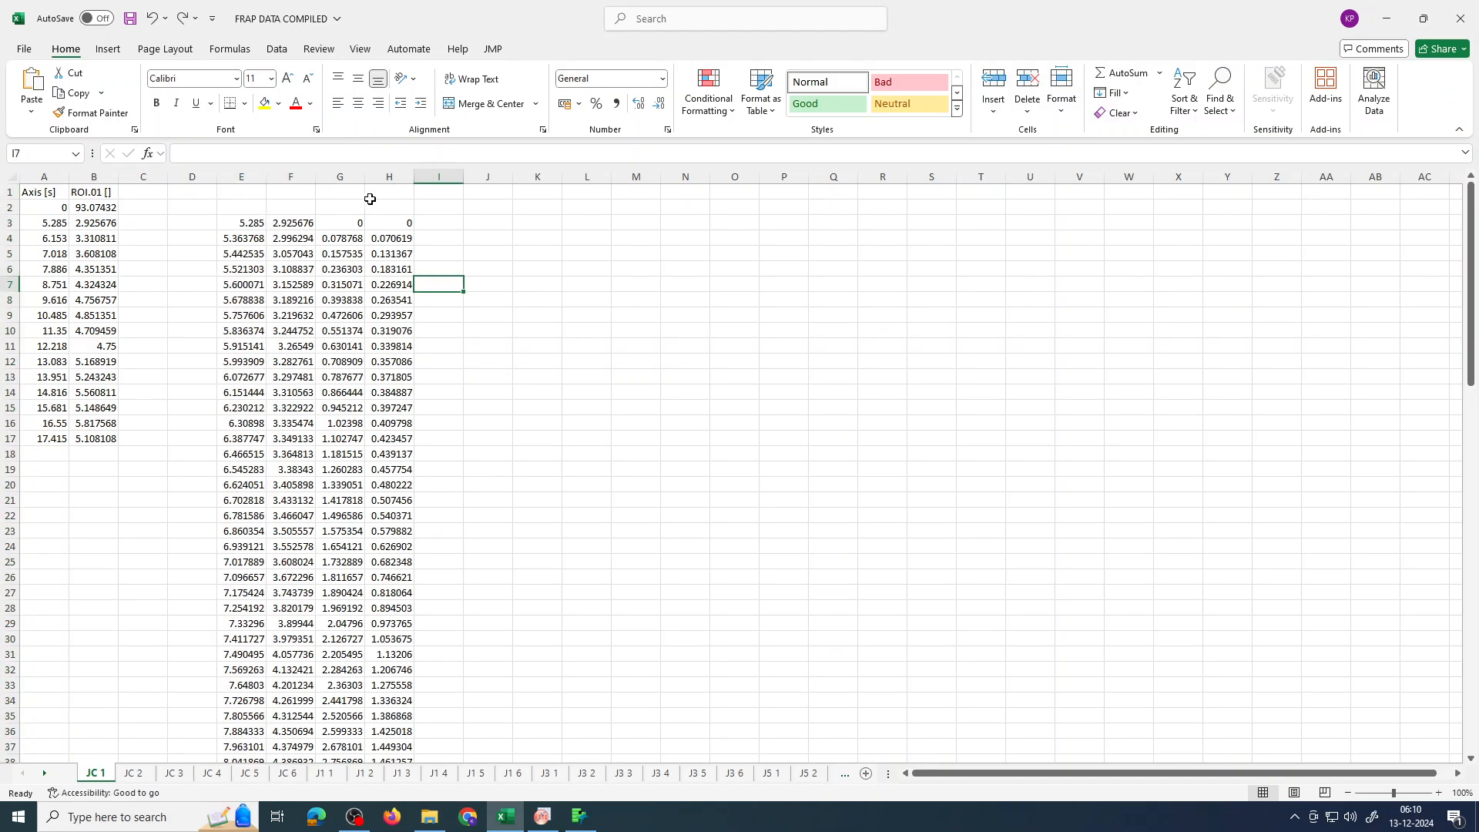
Step: Copy columns G and H and paste them back in place as values only
drag(340, 176, 389, 177)
right_click(390, 179)
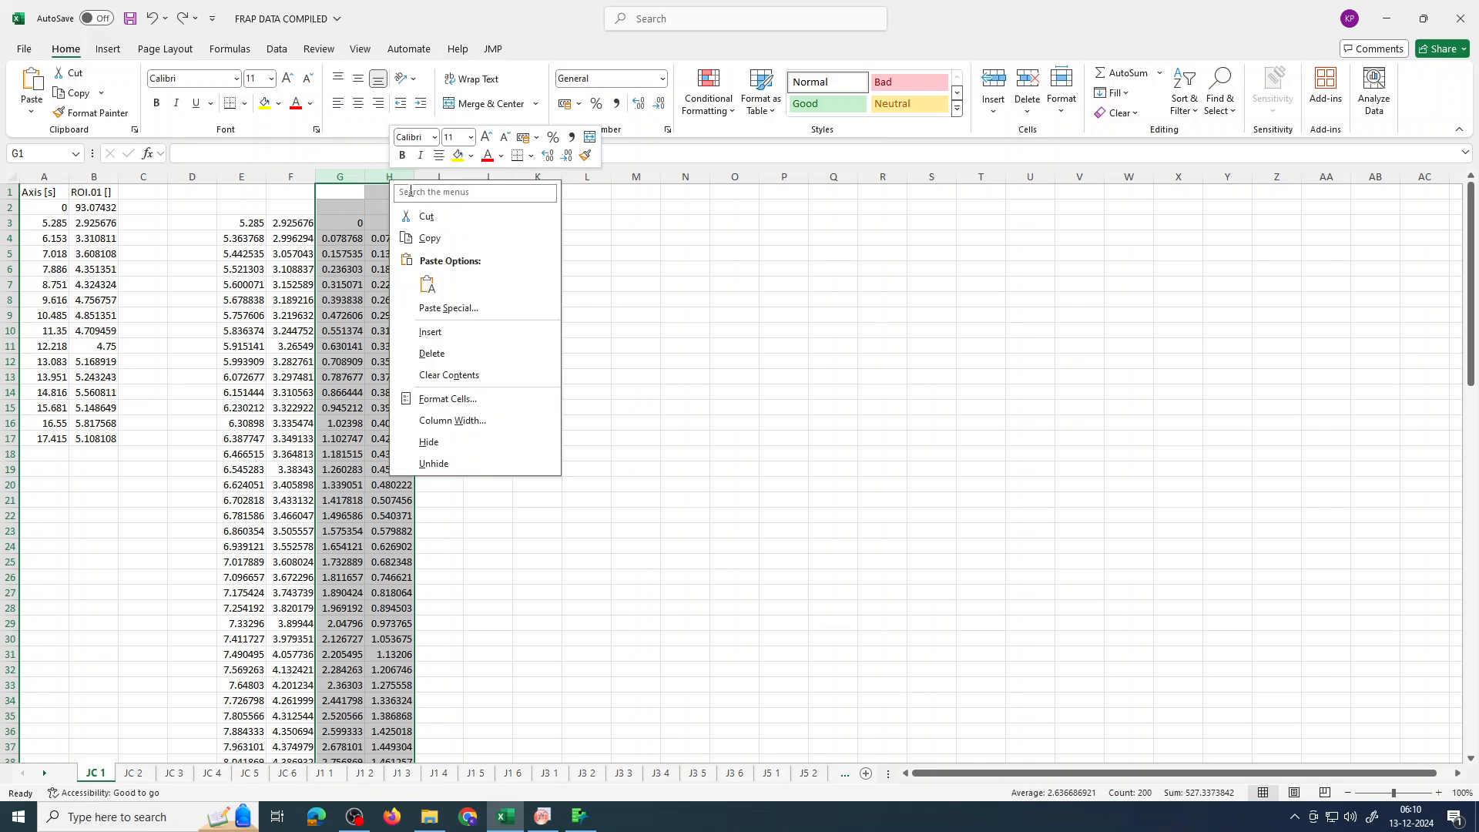
click(428, 238)
drag(339, 177, 389, 184)
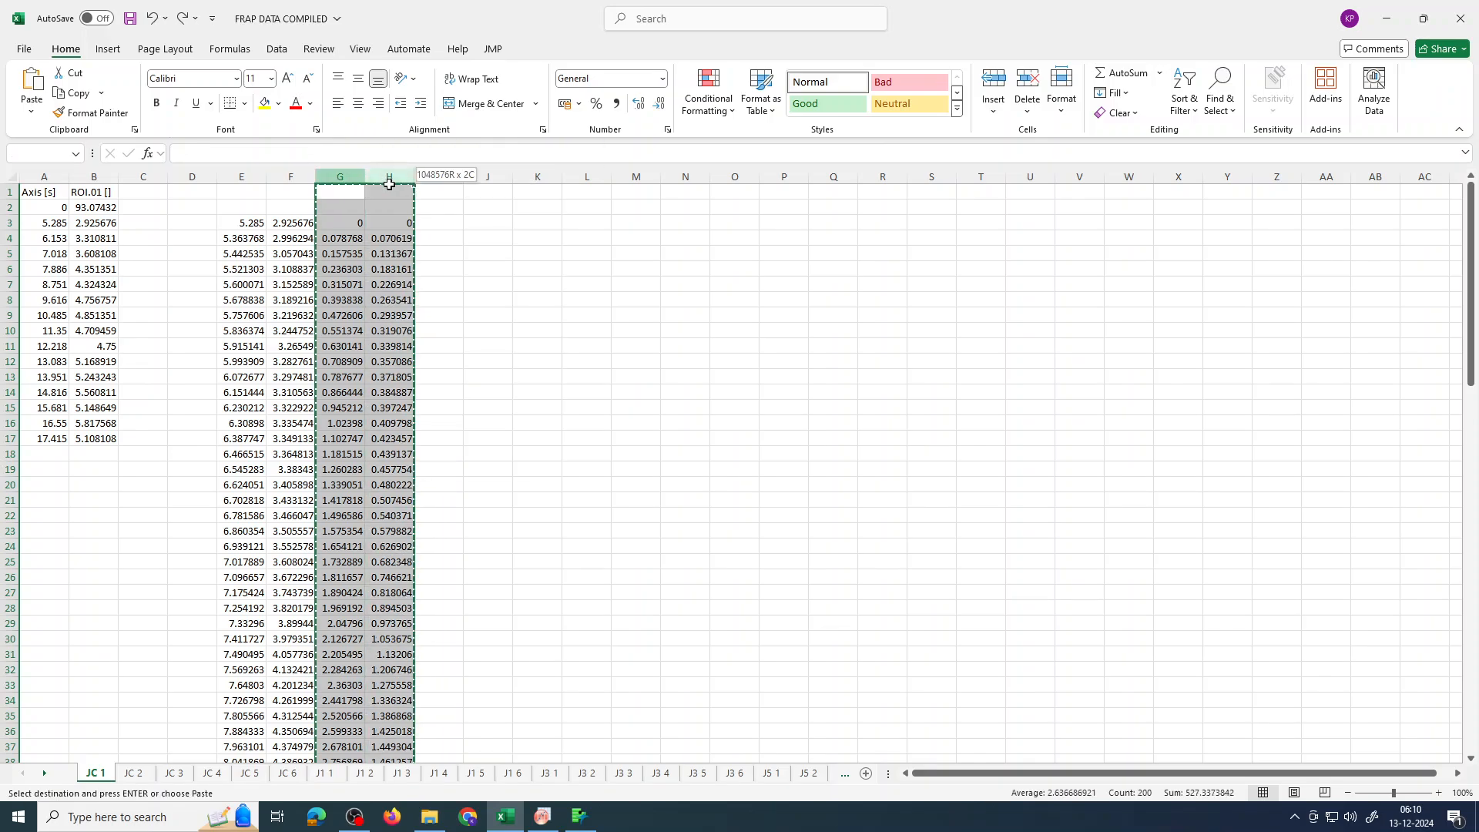
right_click(393, 184)
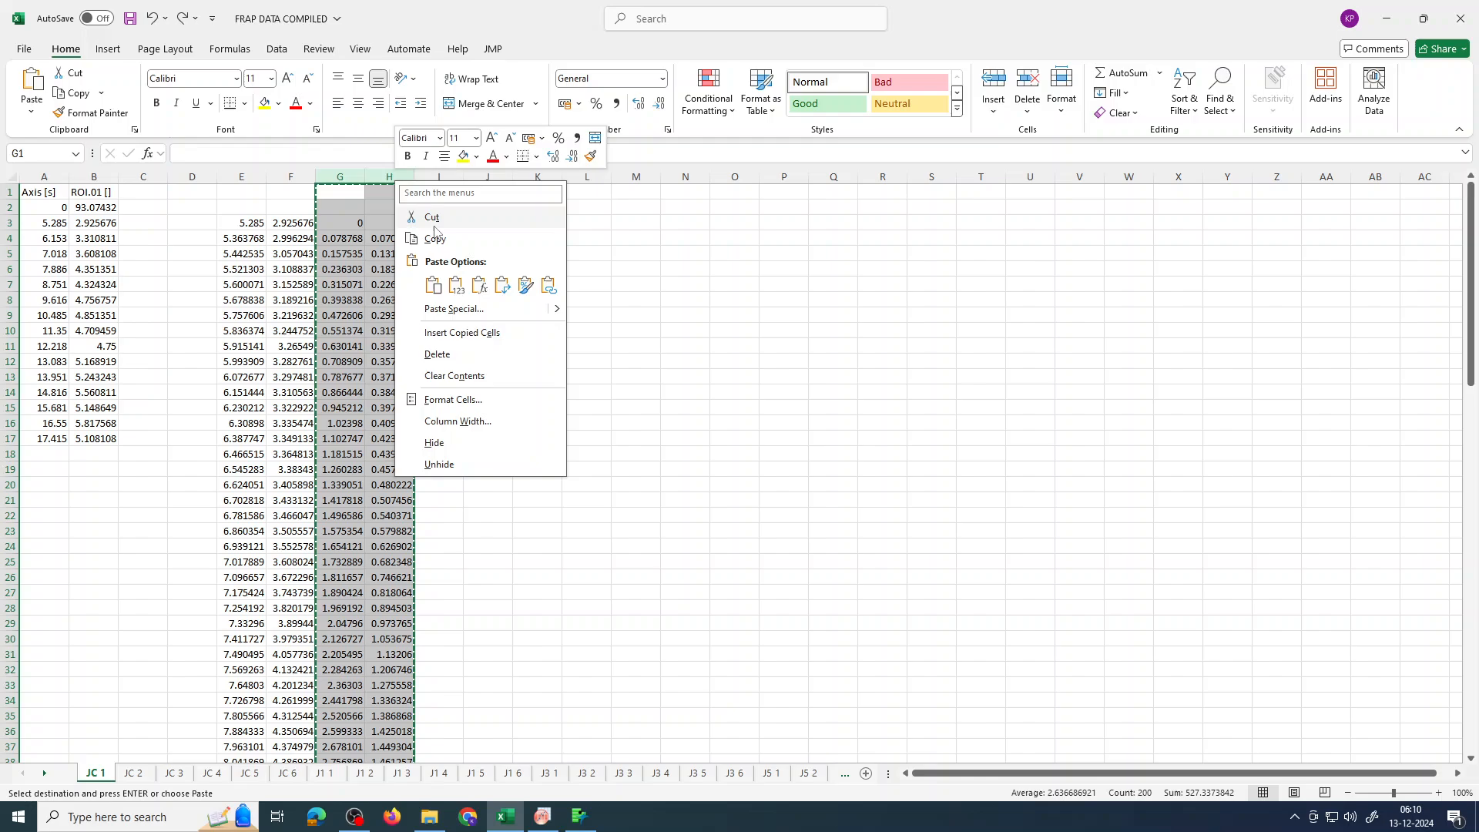
click(456, 285)
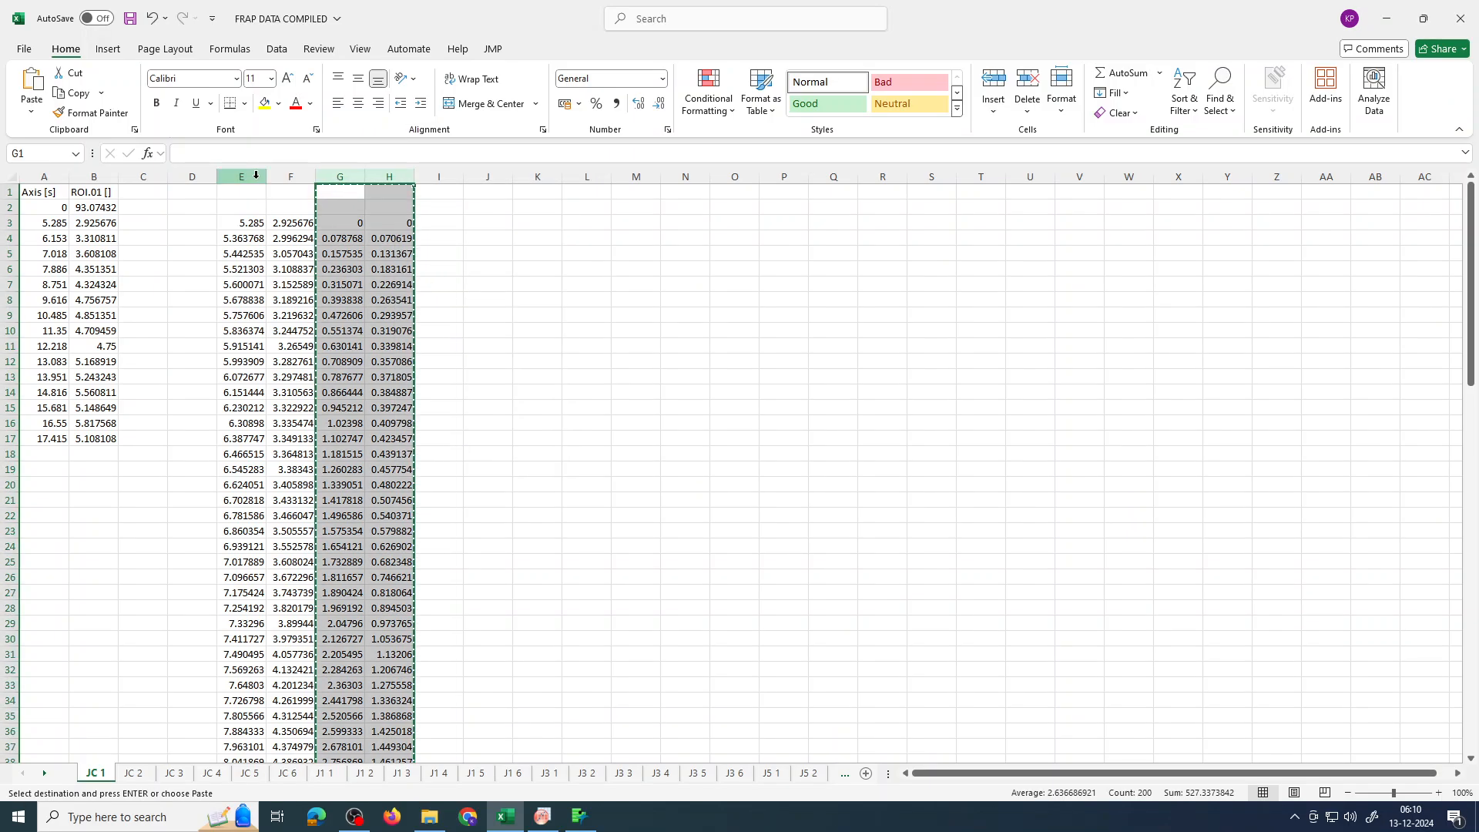
Step: Delete the unshifted interpolated data in columns E and F
drag(257, 175, 293, 176)
right_click(306, 177)
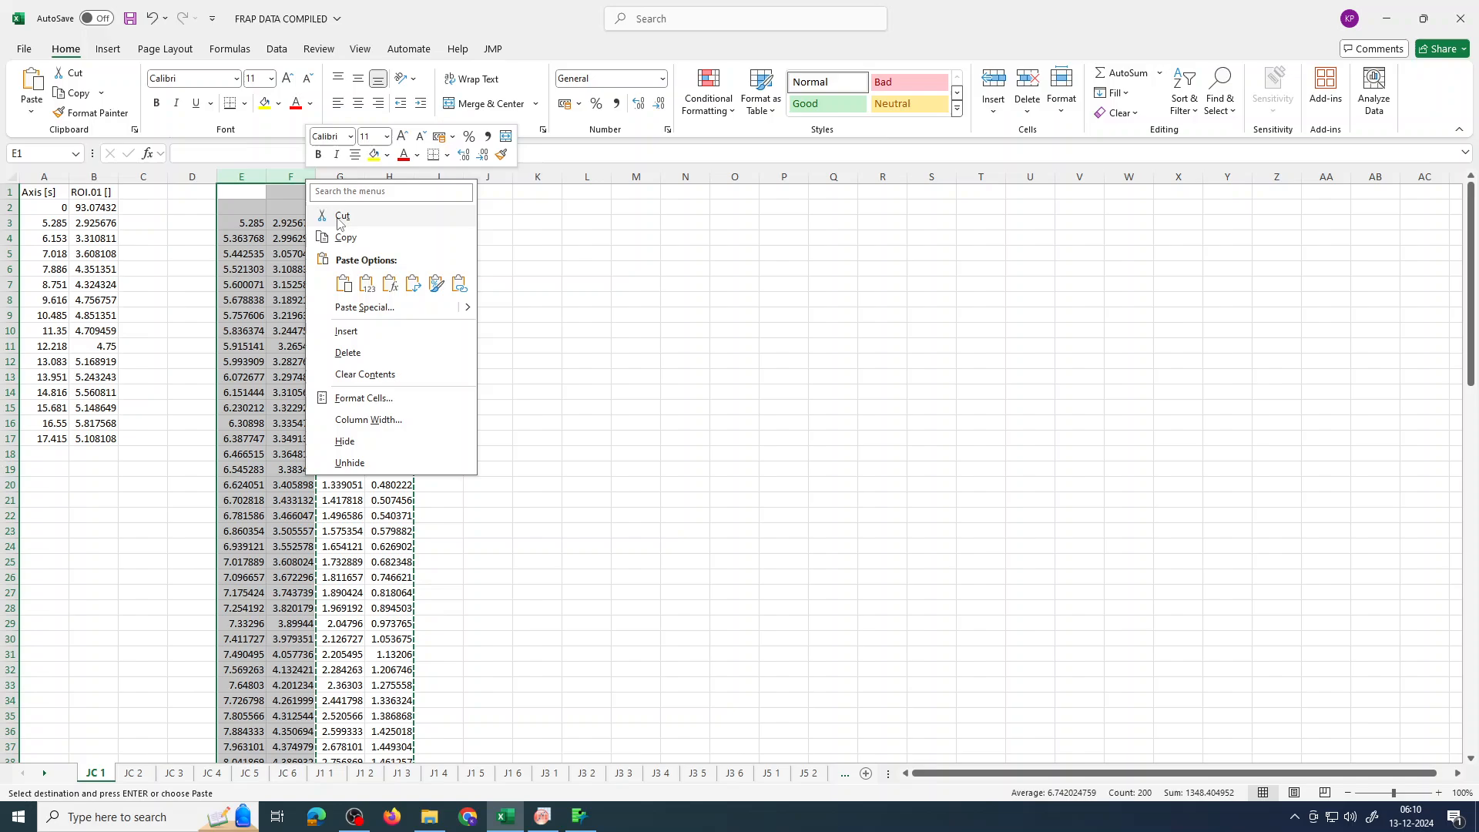
click(348, 352)
click(389, 328)
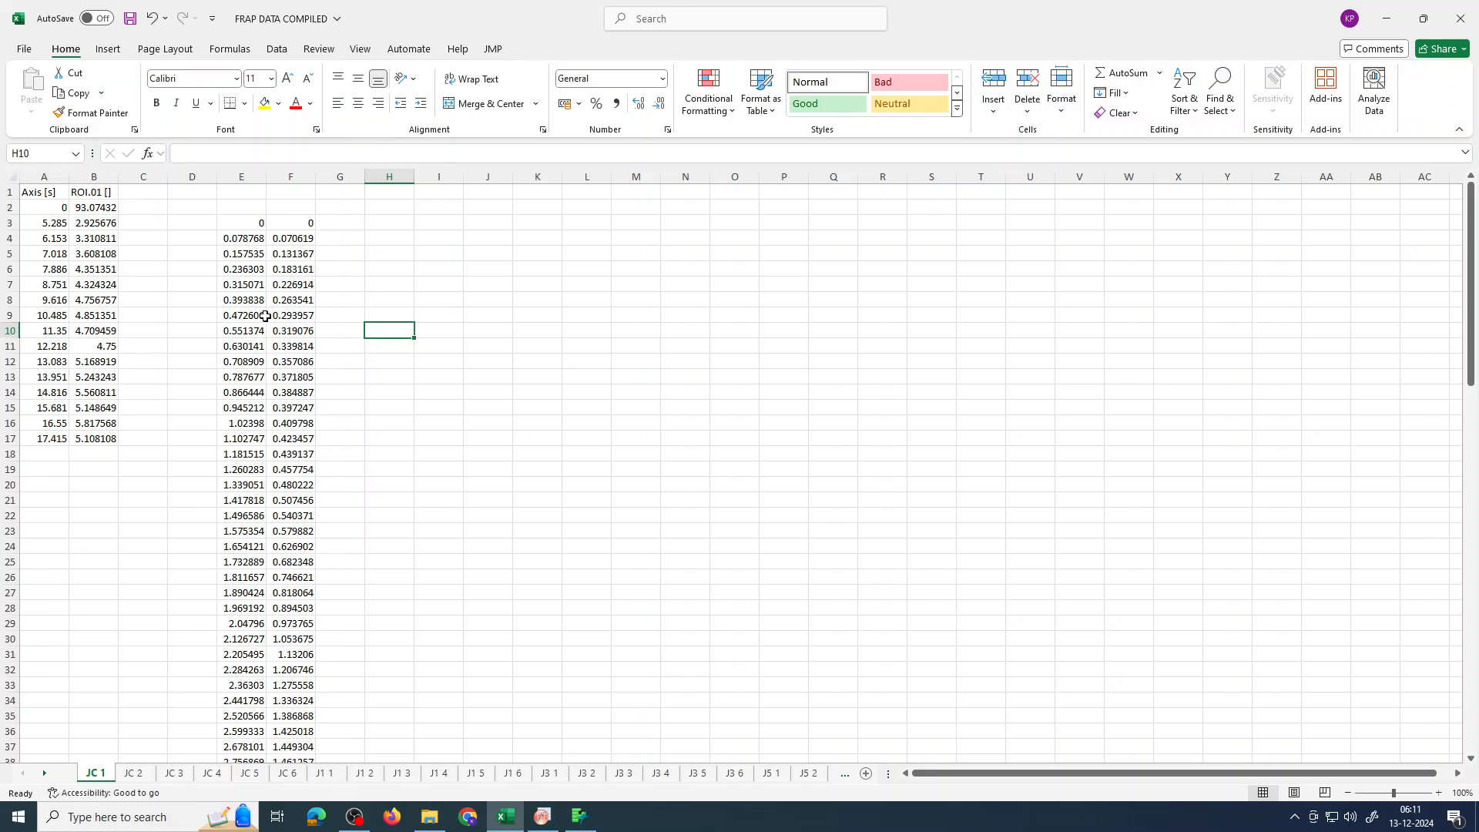
Step: Copy the first six rows of shifted data, E3:F8, to the cells starting at H3
drag(253, 222, 274, 300)
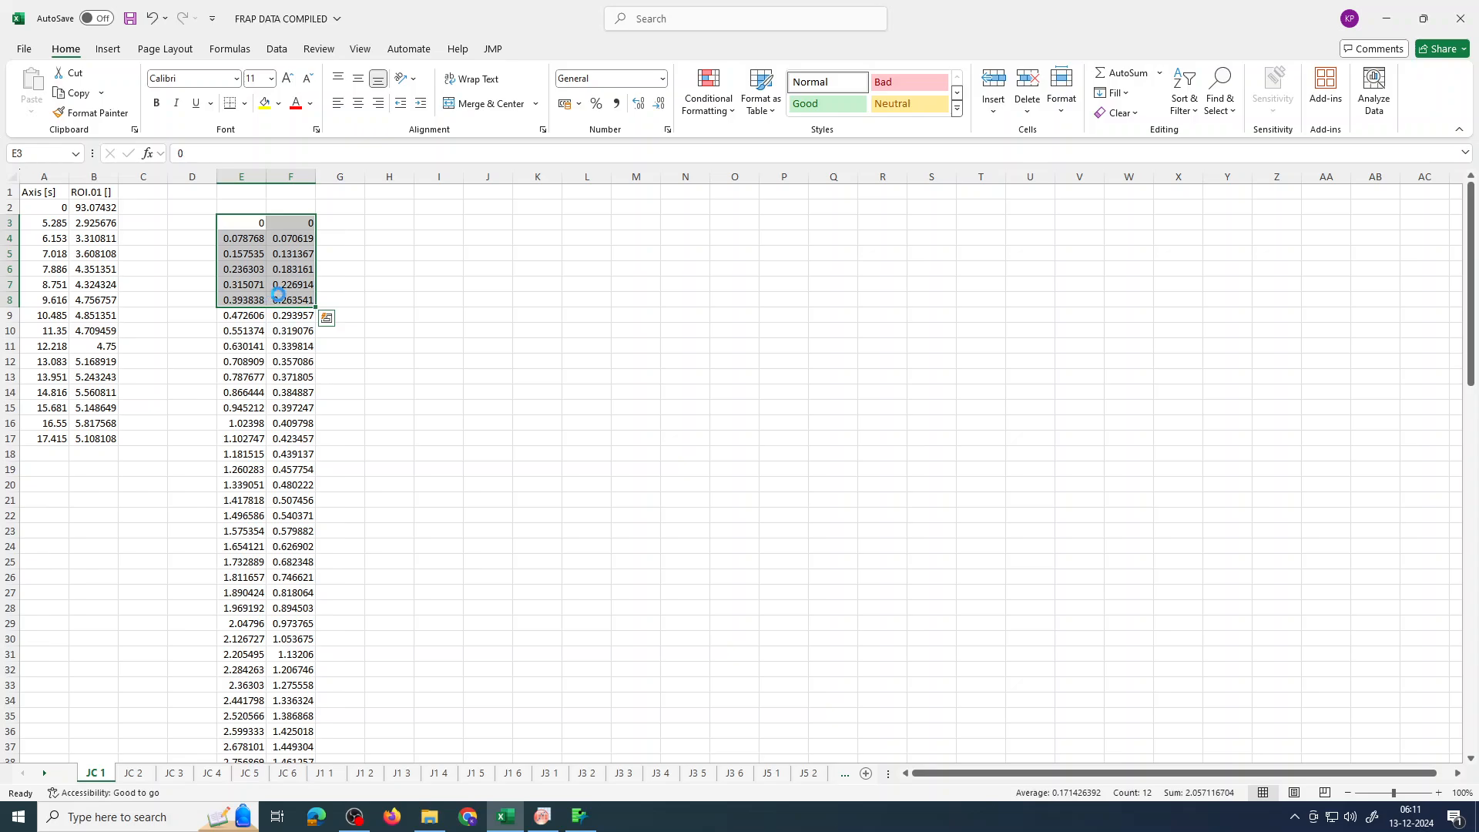
key(ctrl+c)
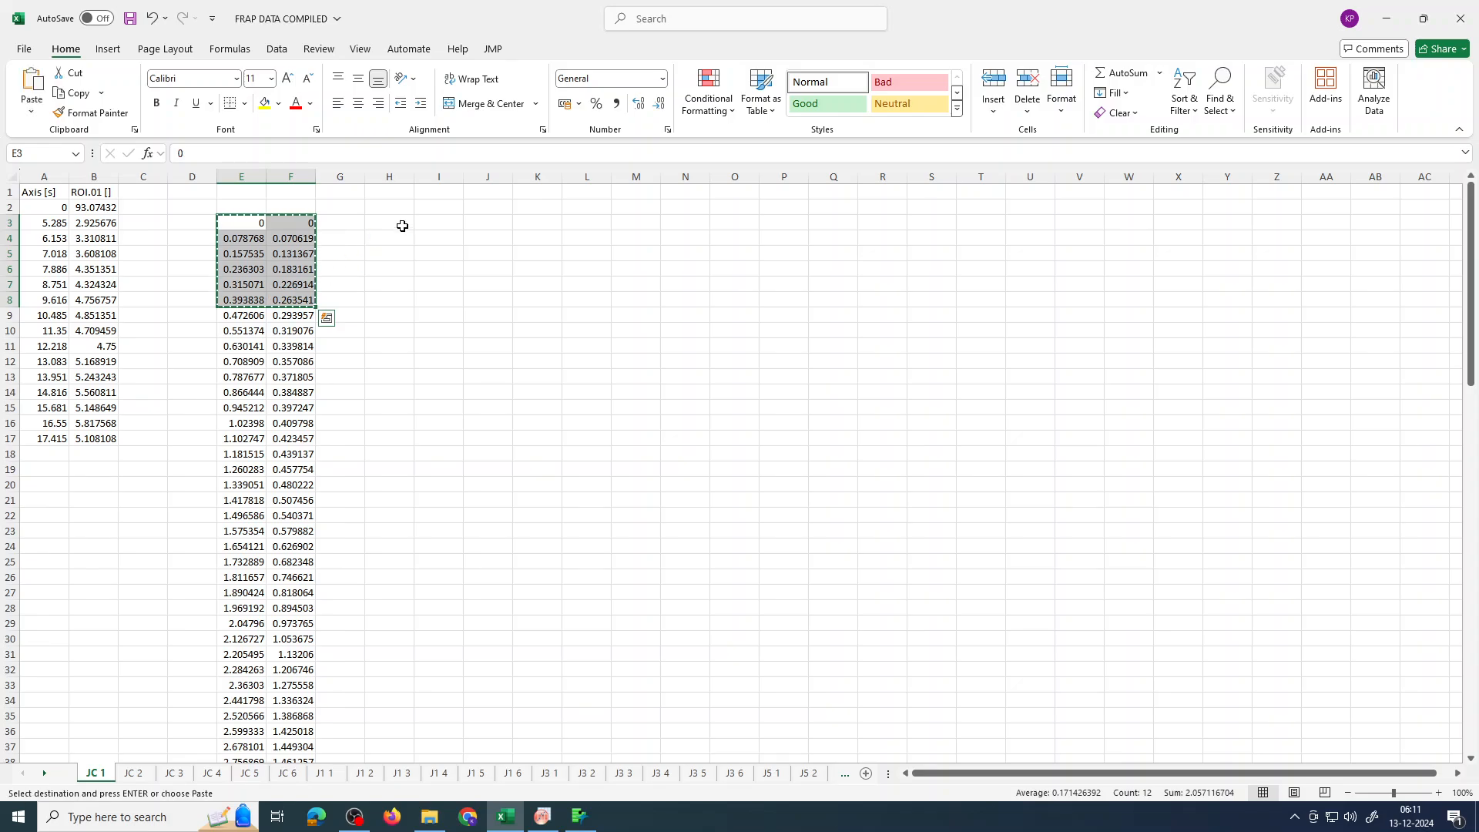
click(394, 225)
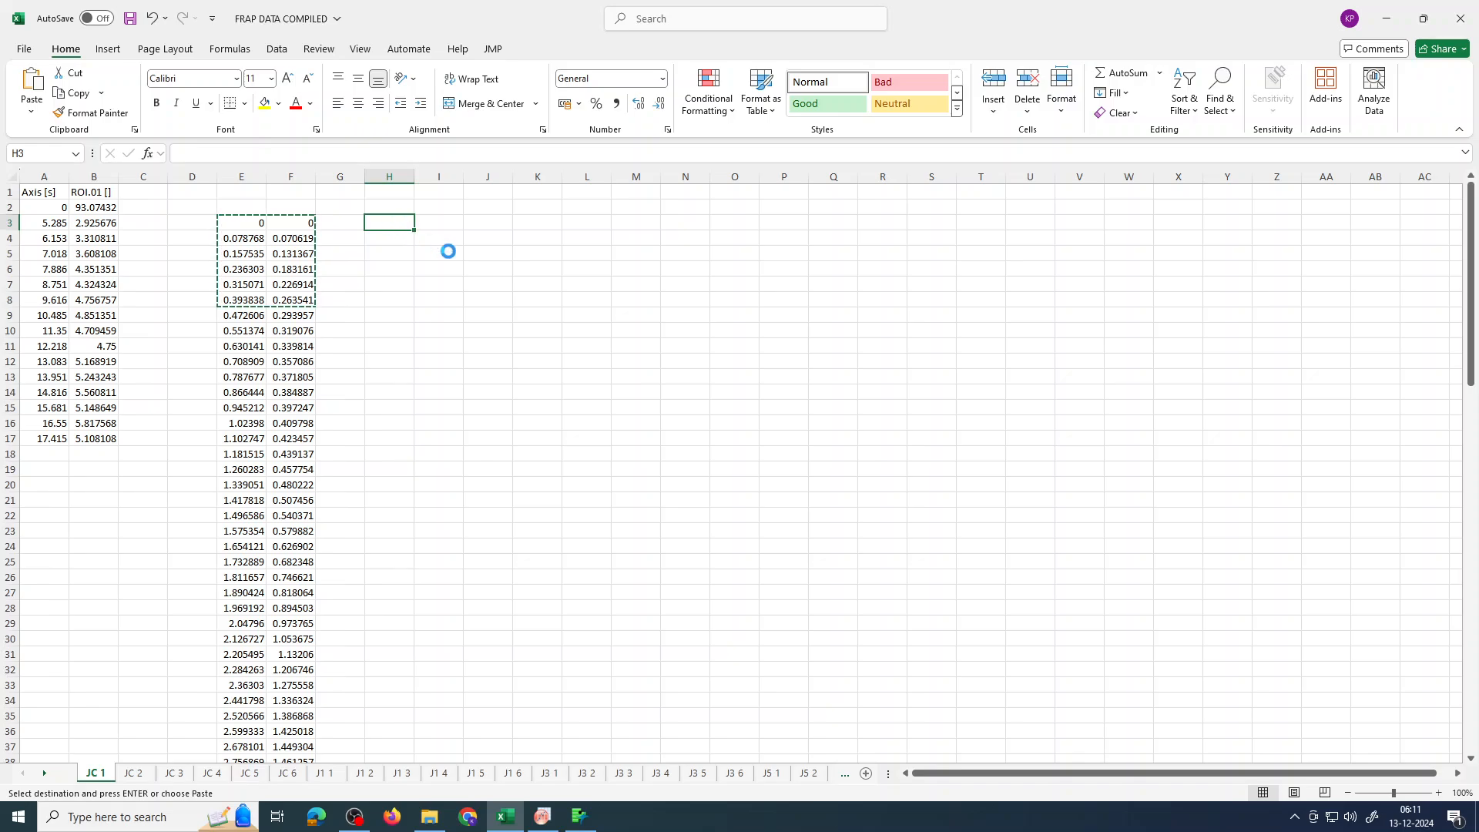
key(ctrl+v)
click(479, 250)
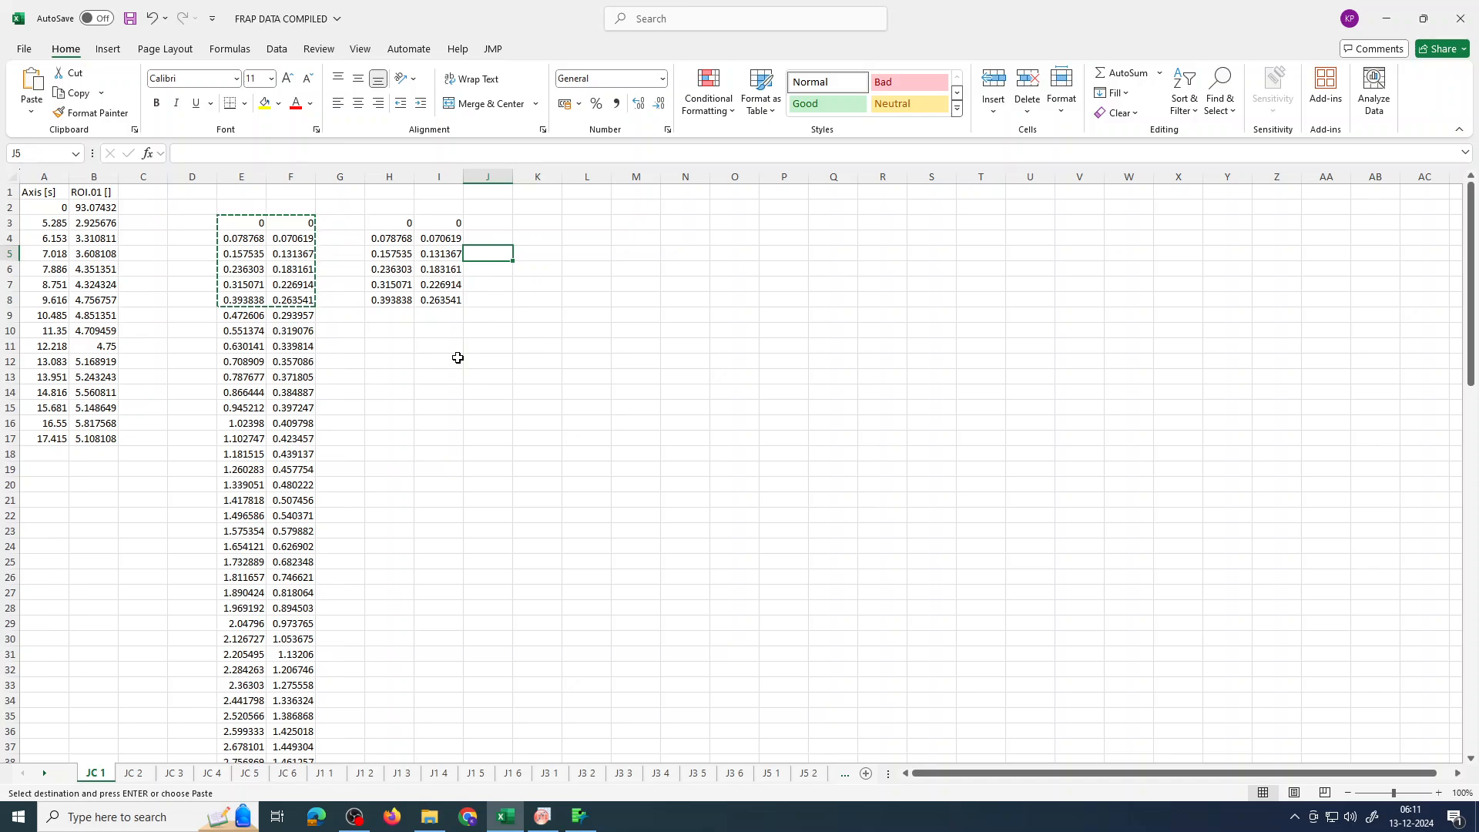
Step: Switch to JMP Pro and create a new data table in a maximized window
click(579, 817)
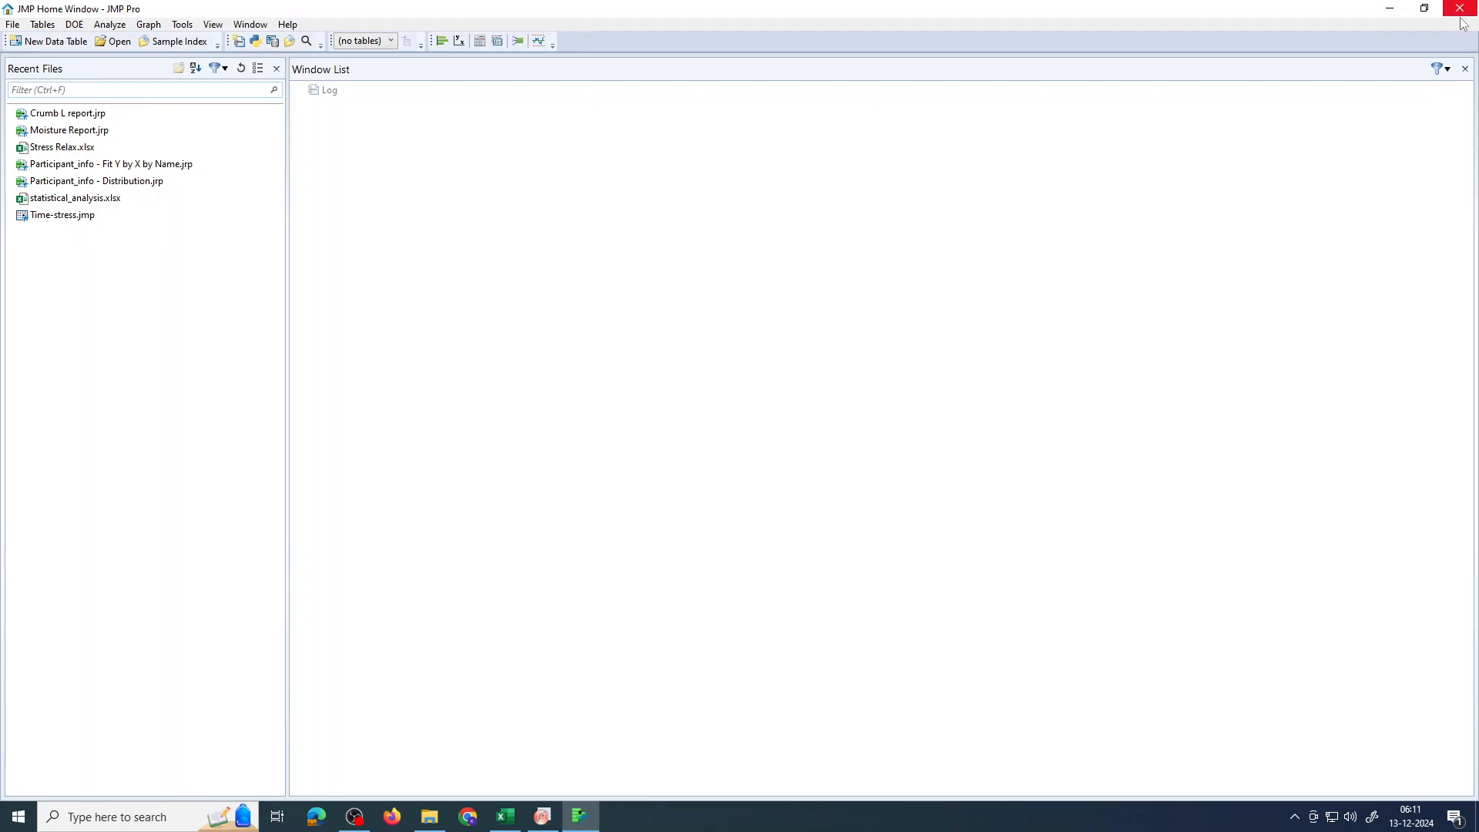
click(66, 47)
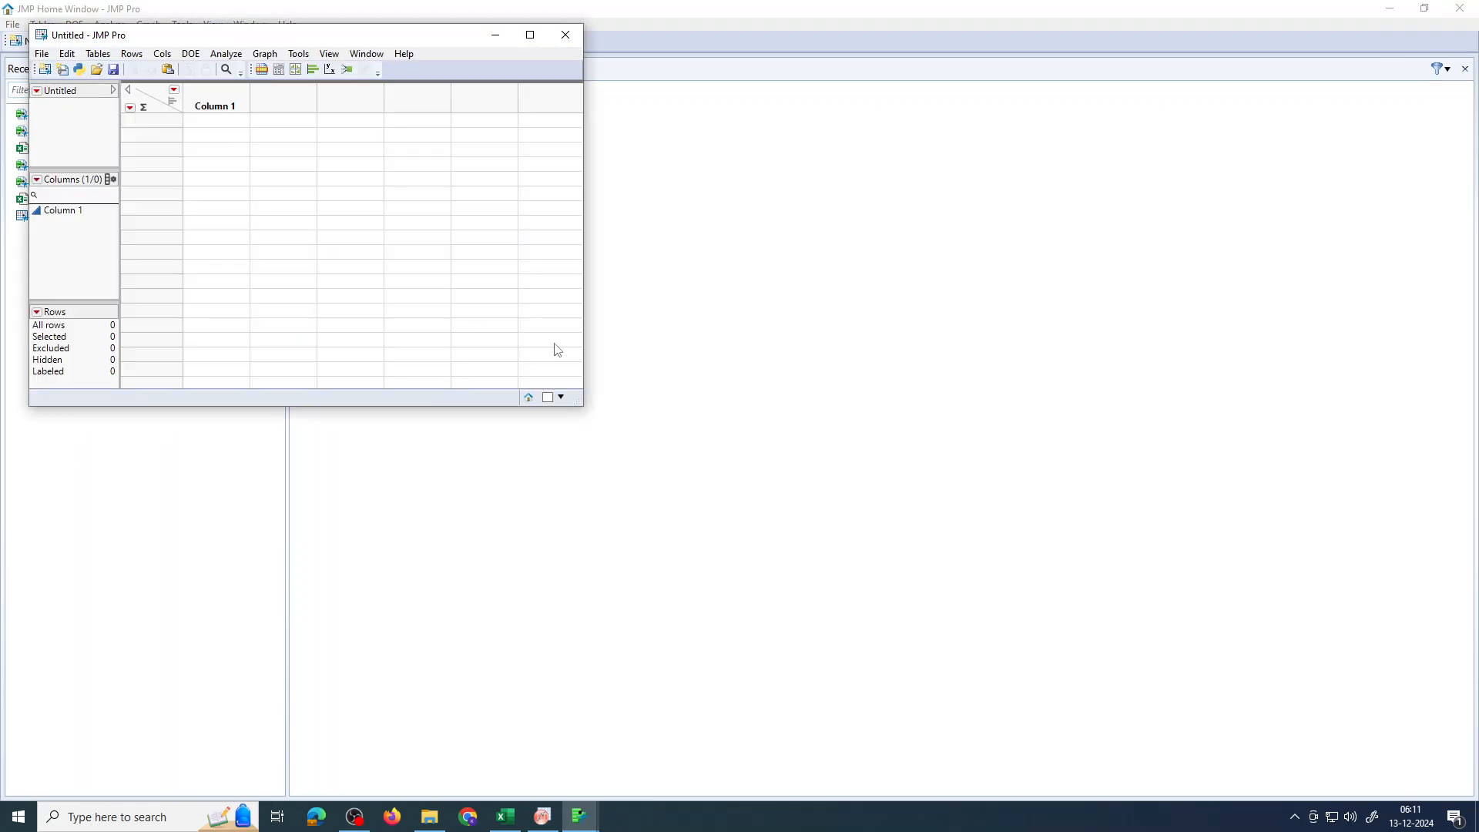
click(531, 34)
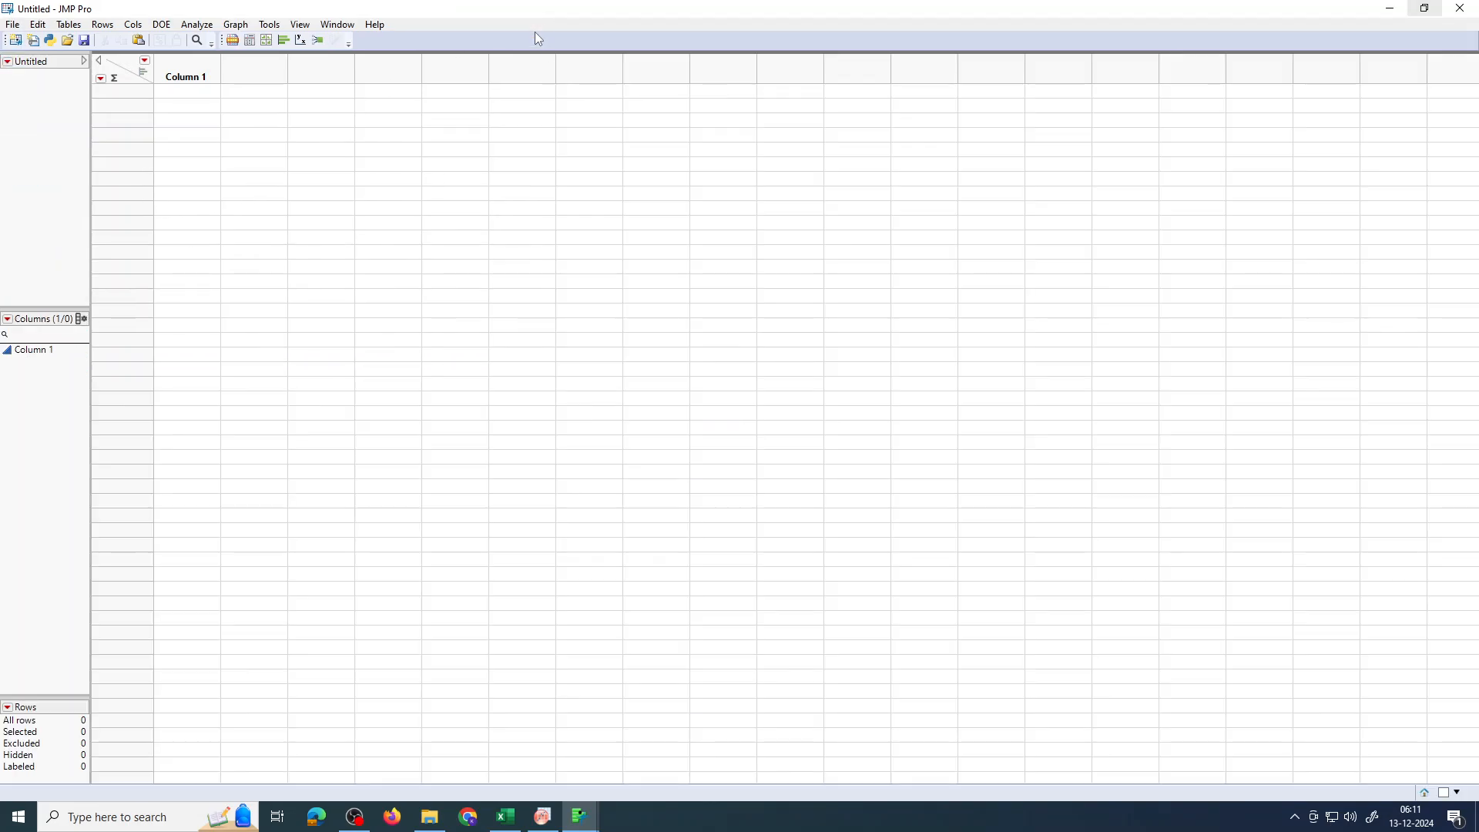
Step: Rename the table's first column t and add a second numeric column named I
double_click(199, 75)
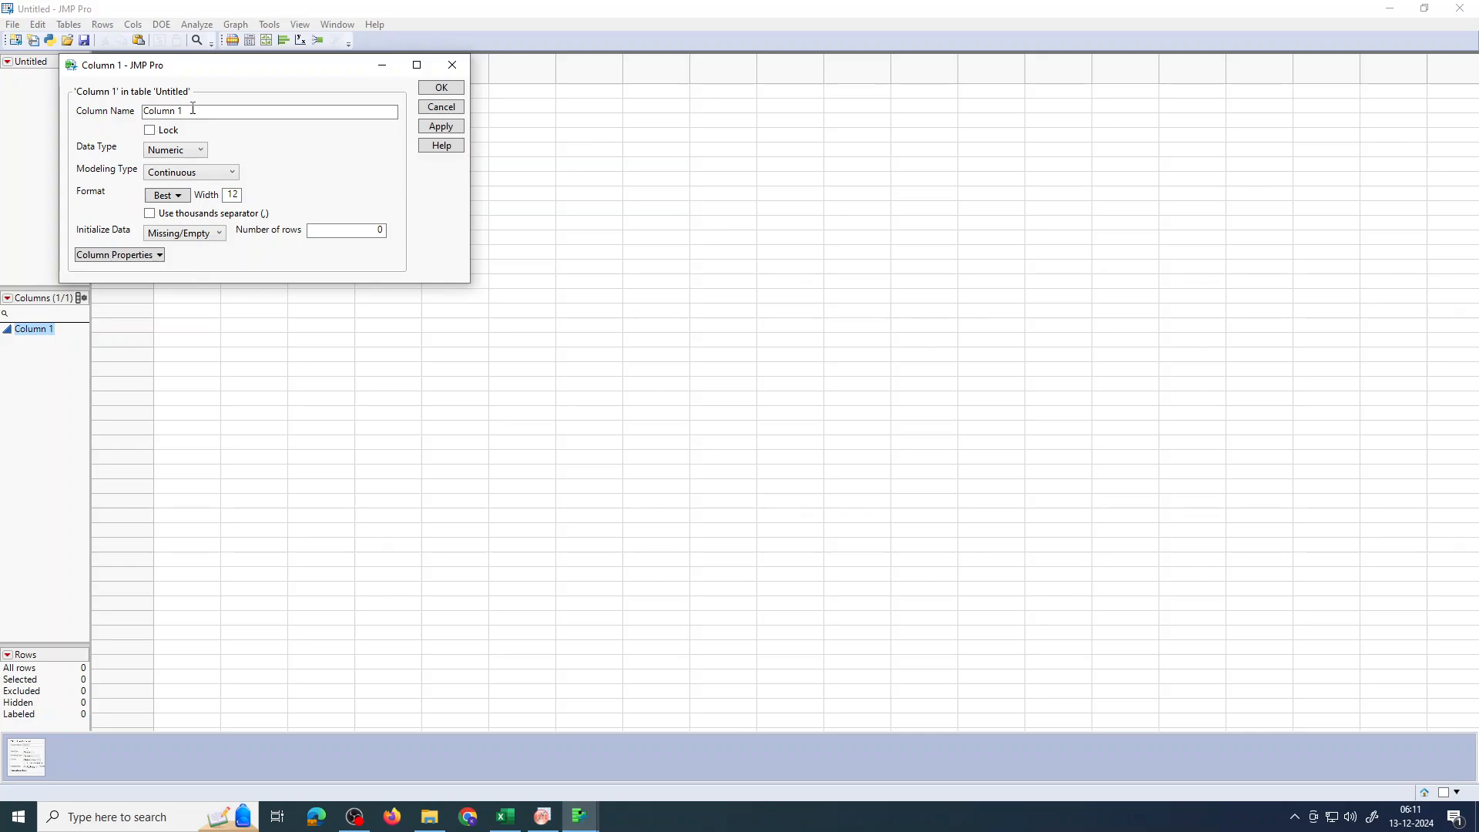
click(193, 109)
text(t)
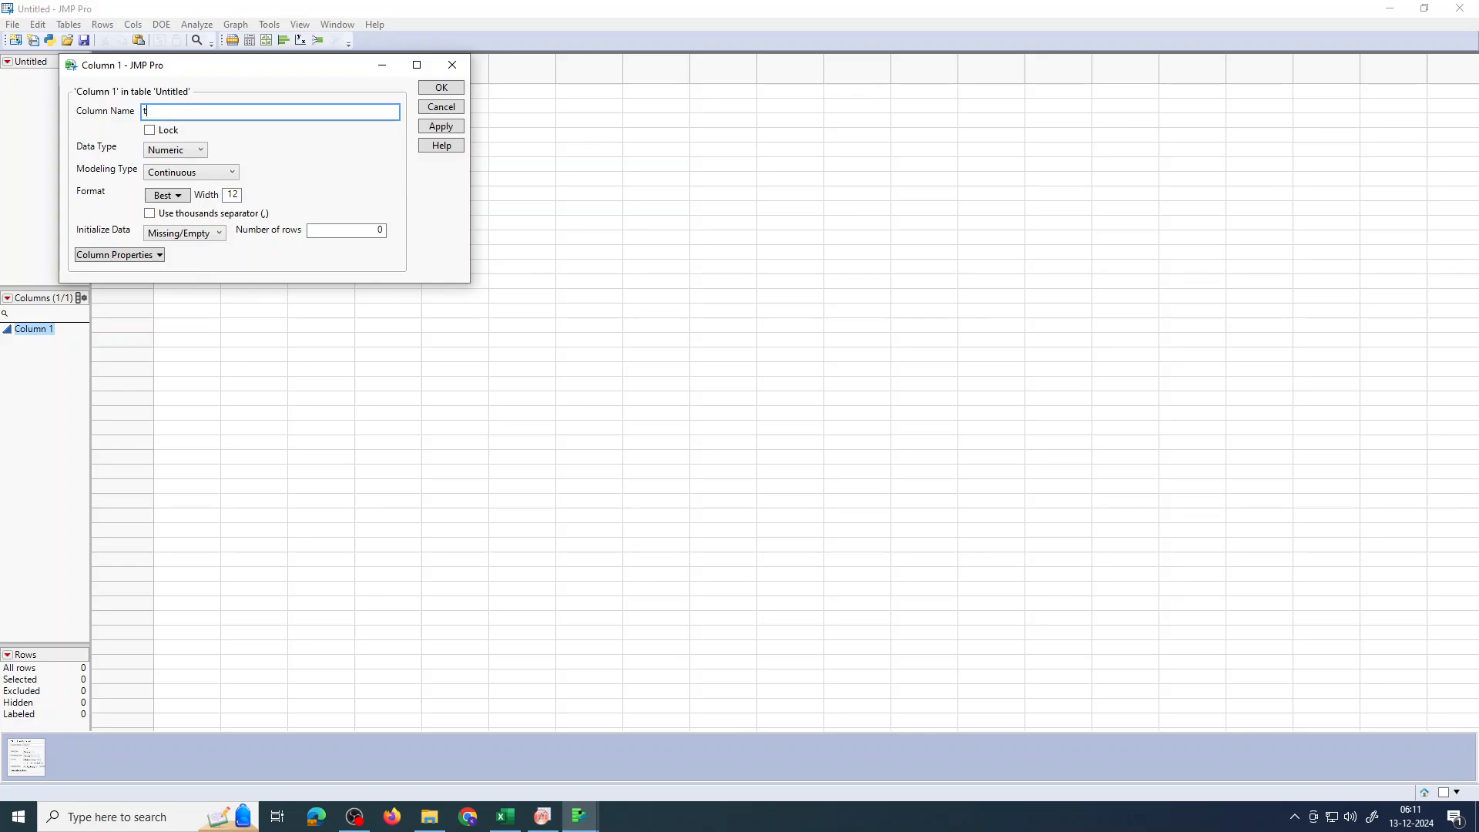
click(455, 88)
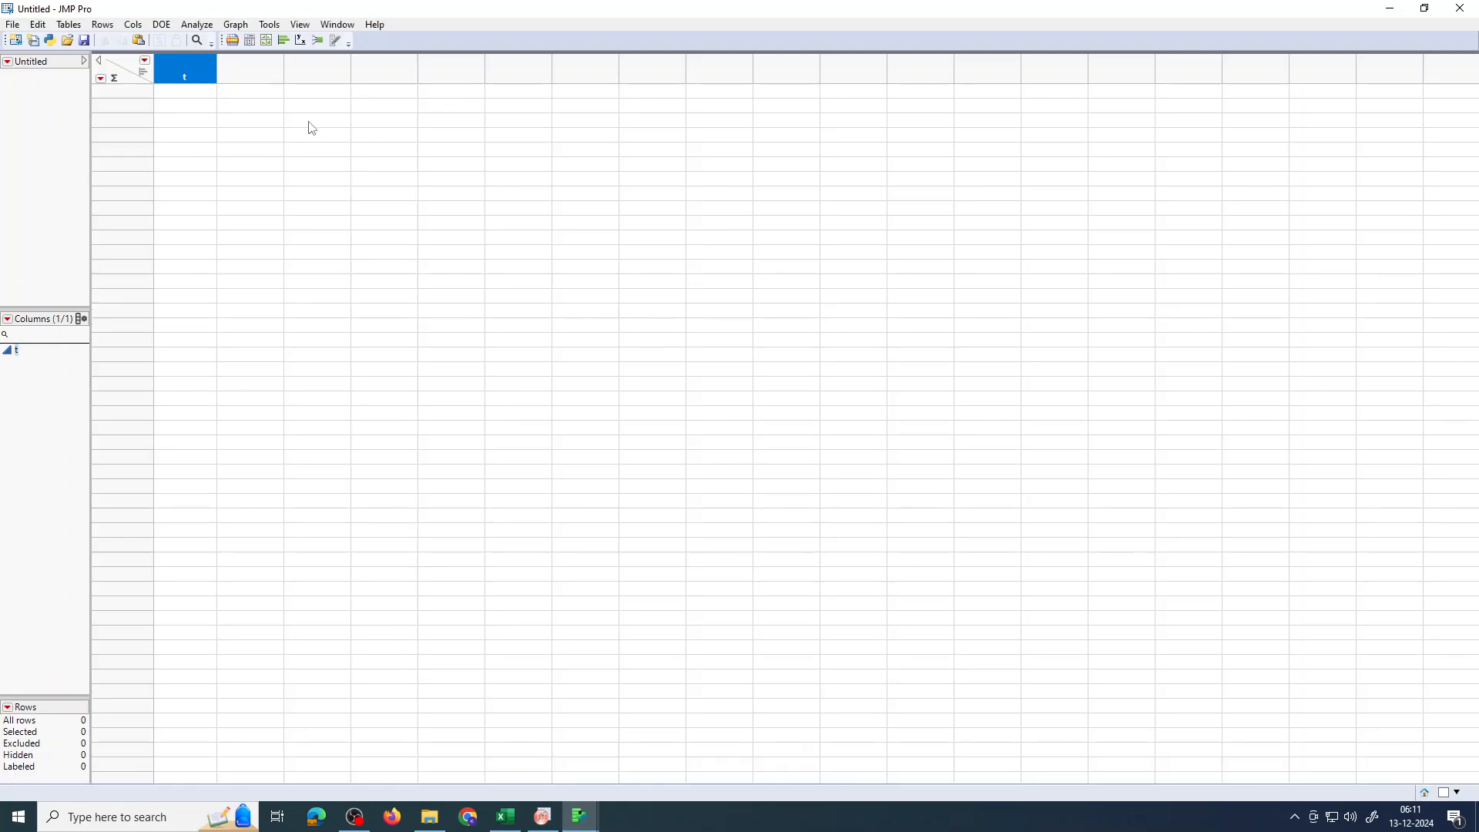
double_click(257, 80)
double_click(254, 73)
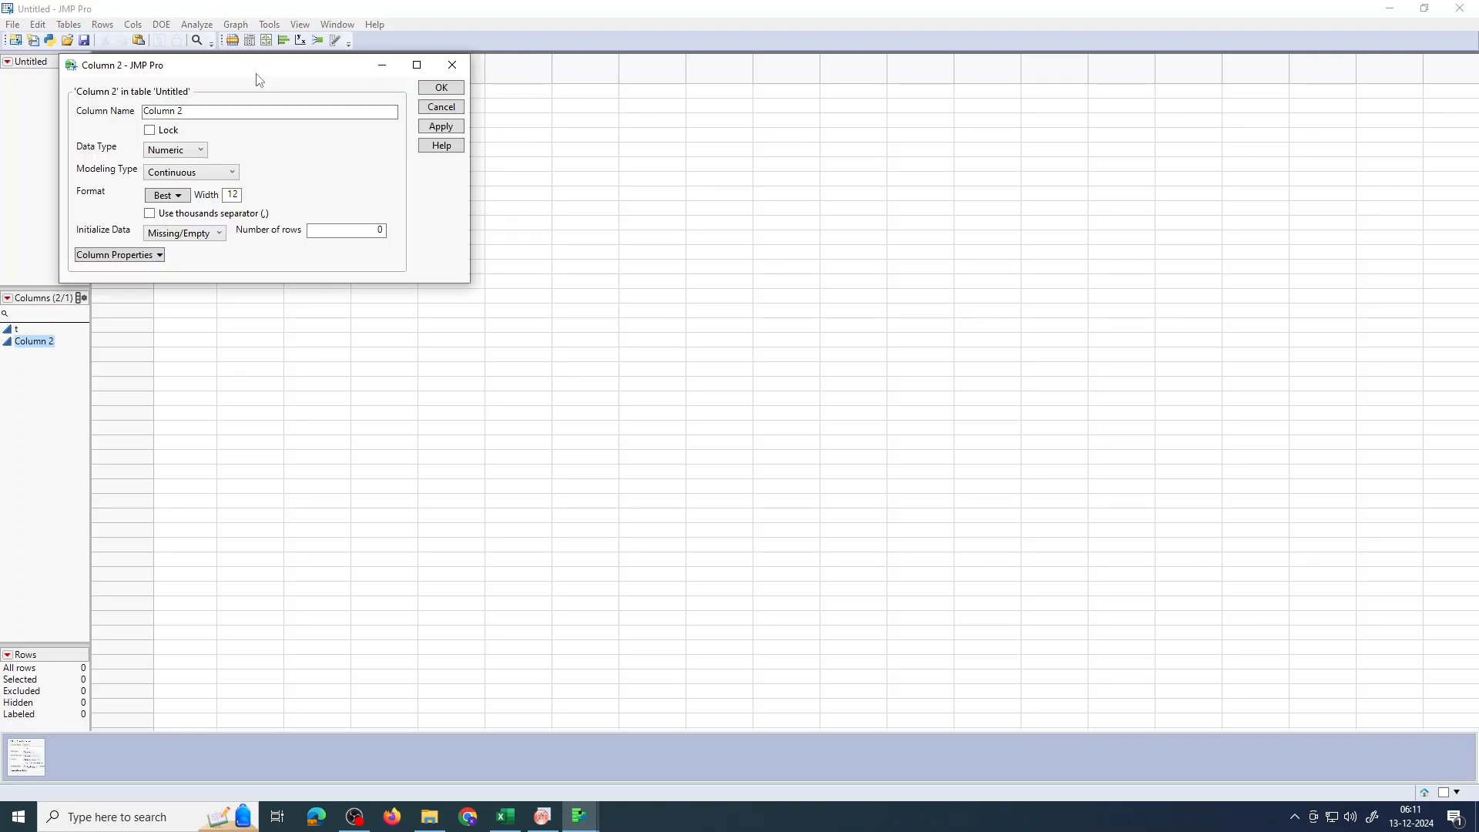
click(227, 109)
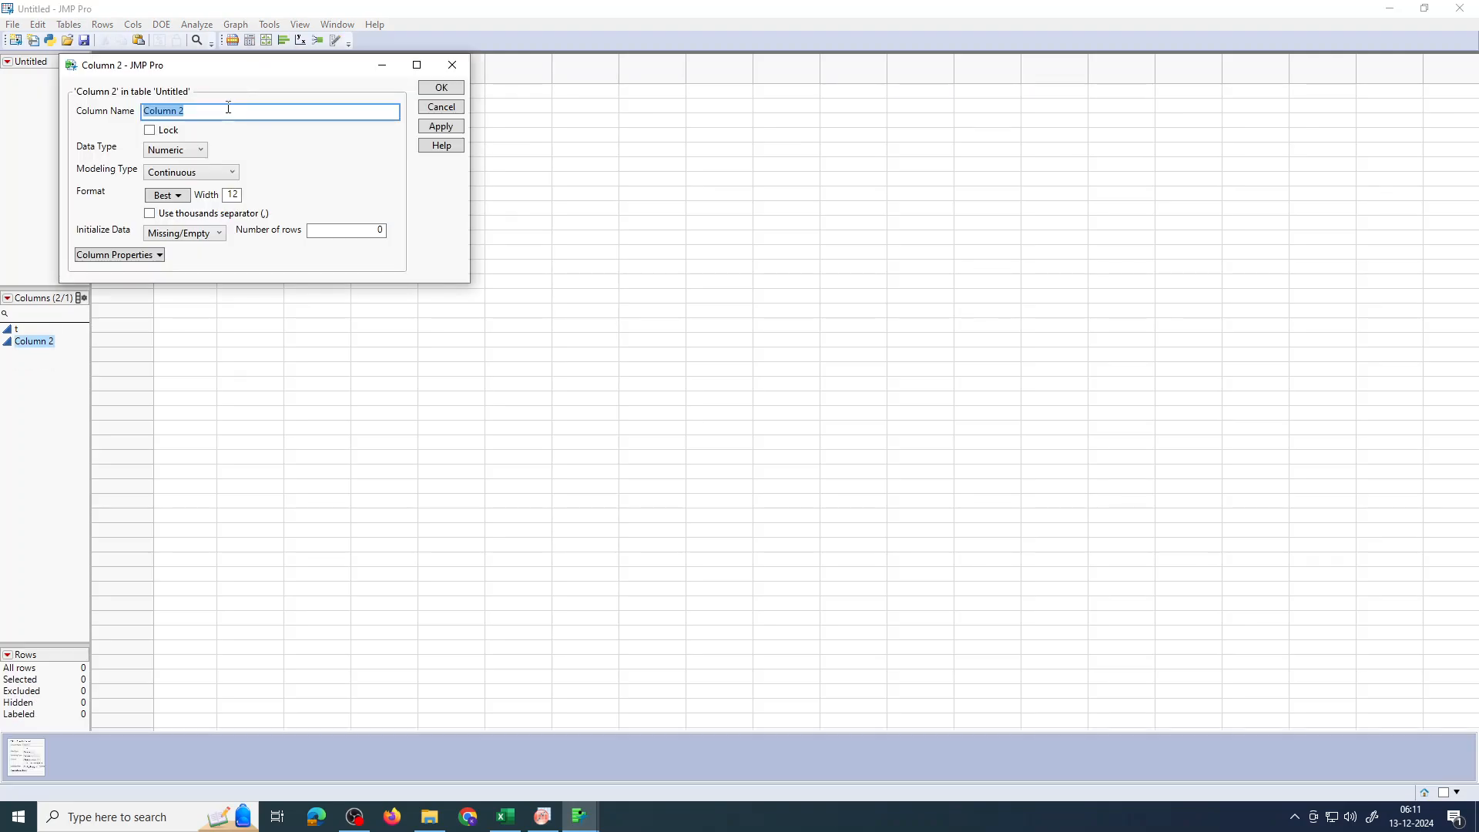
key(BackSpace)
click(450, 88)
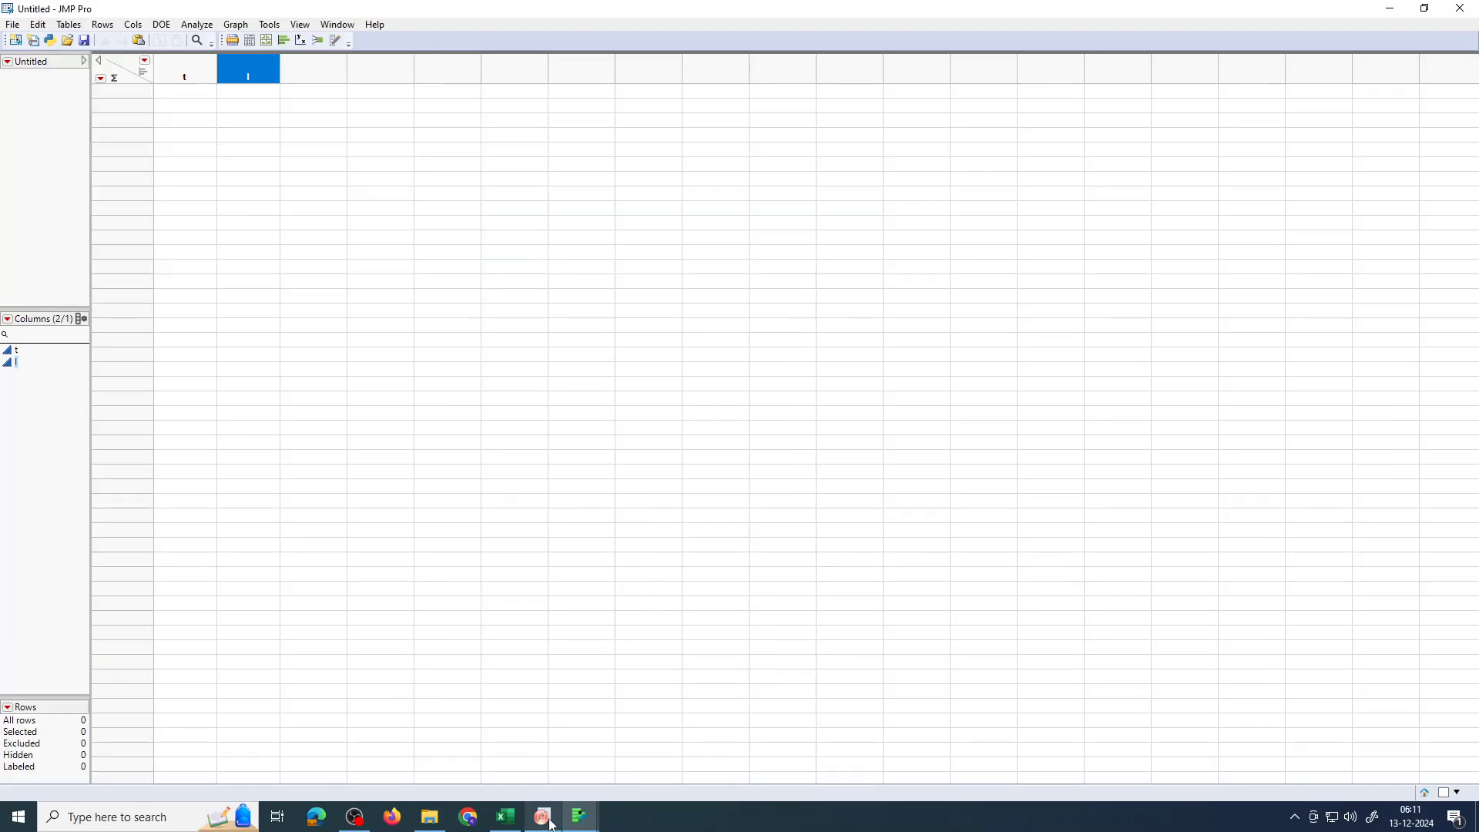
Step: Copy H3:I8 from the Excel sheet JC 1 and paste it into columns t and I of the JMP table
click(508, 821)
drag(513, 824, 537, 824)
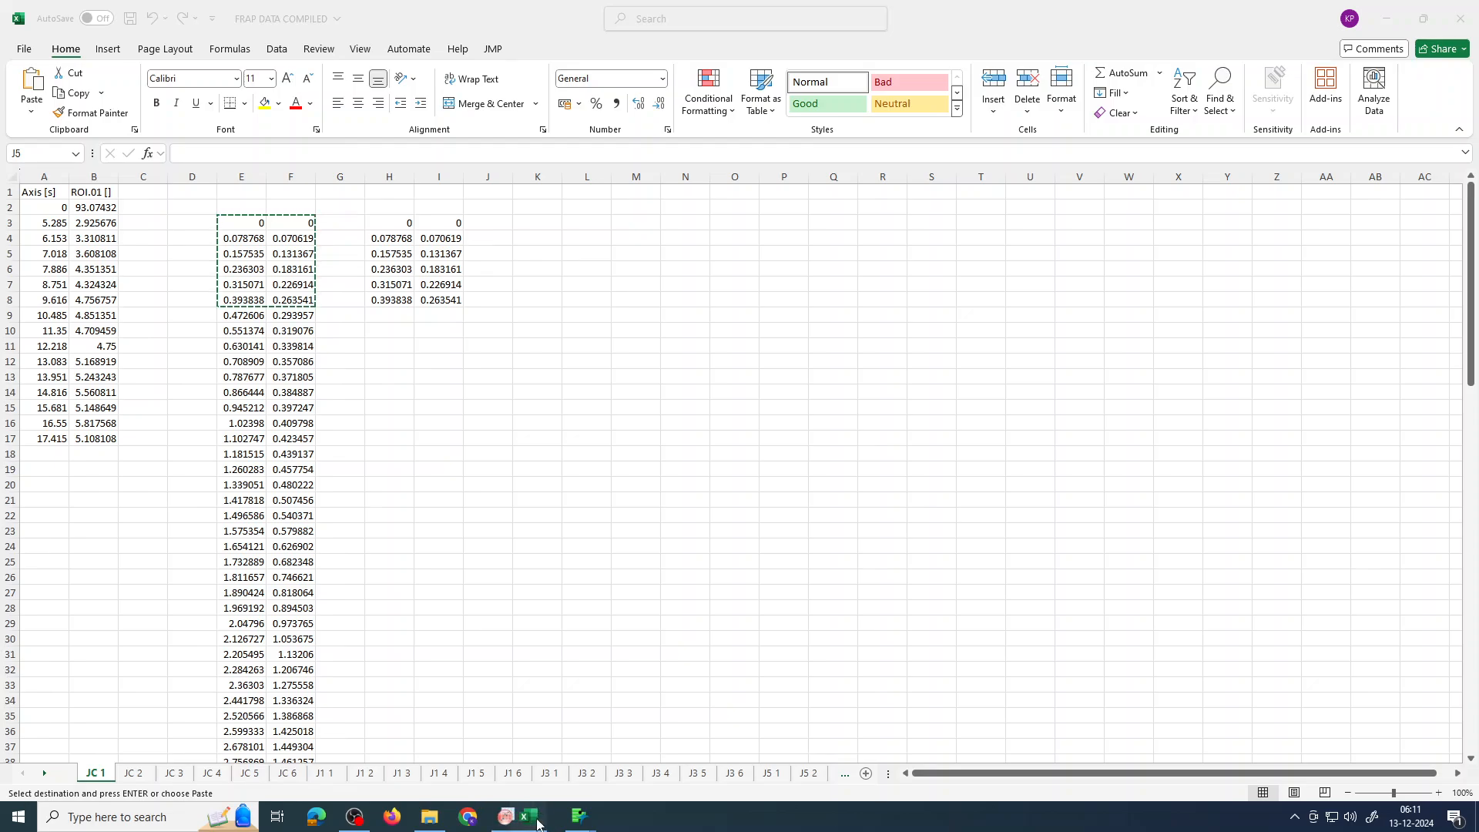
click(408, 222)
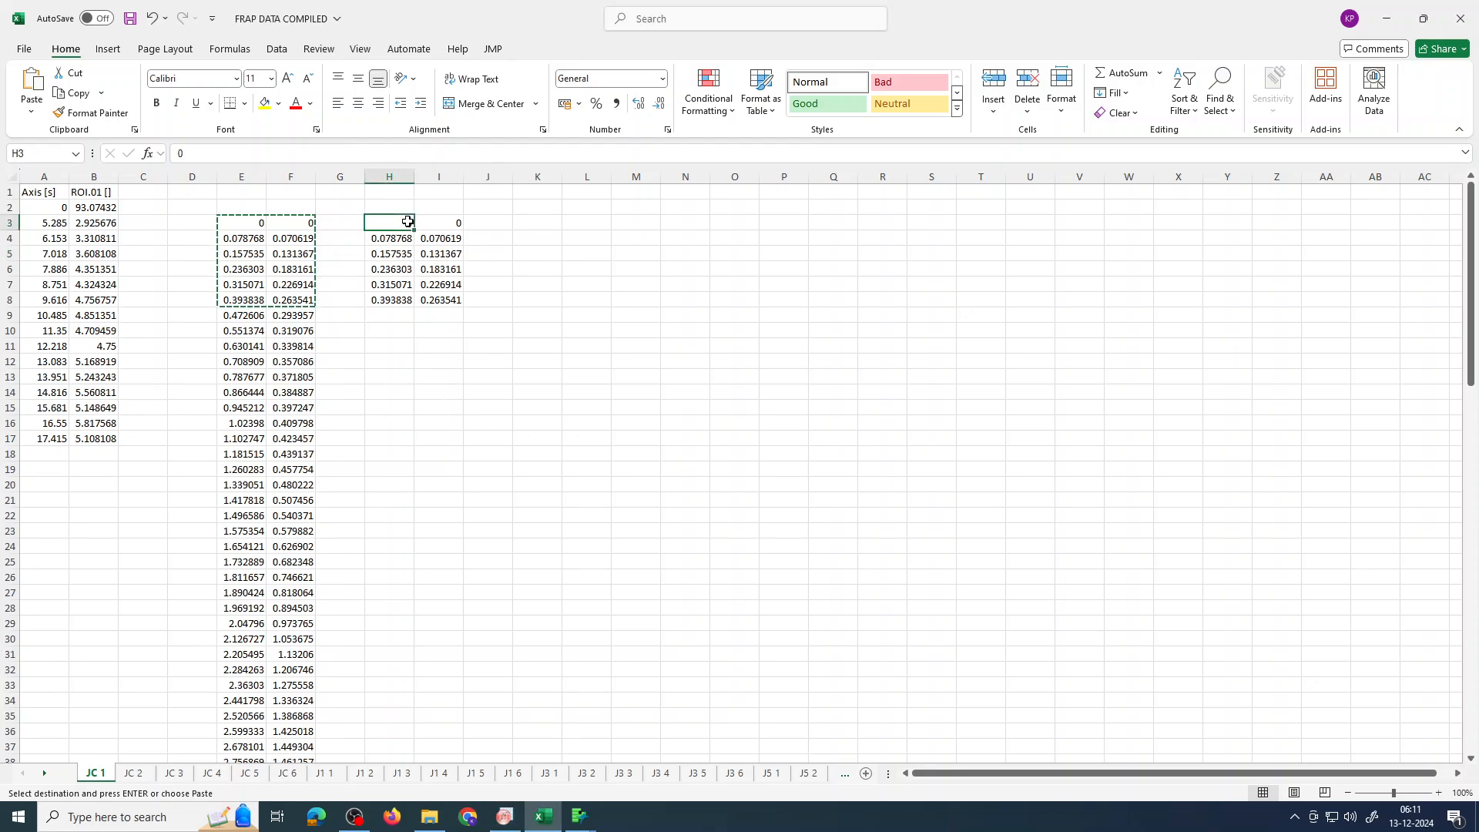
key(Escape)
drag(408, 222, 453, 293)
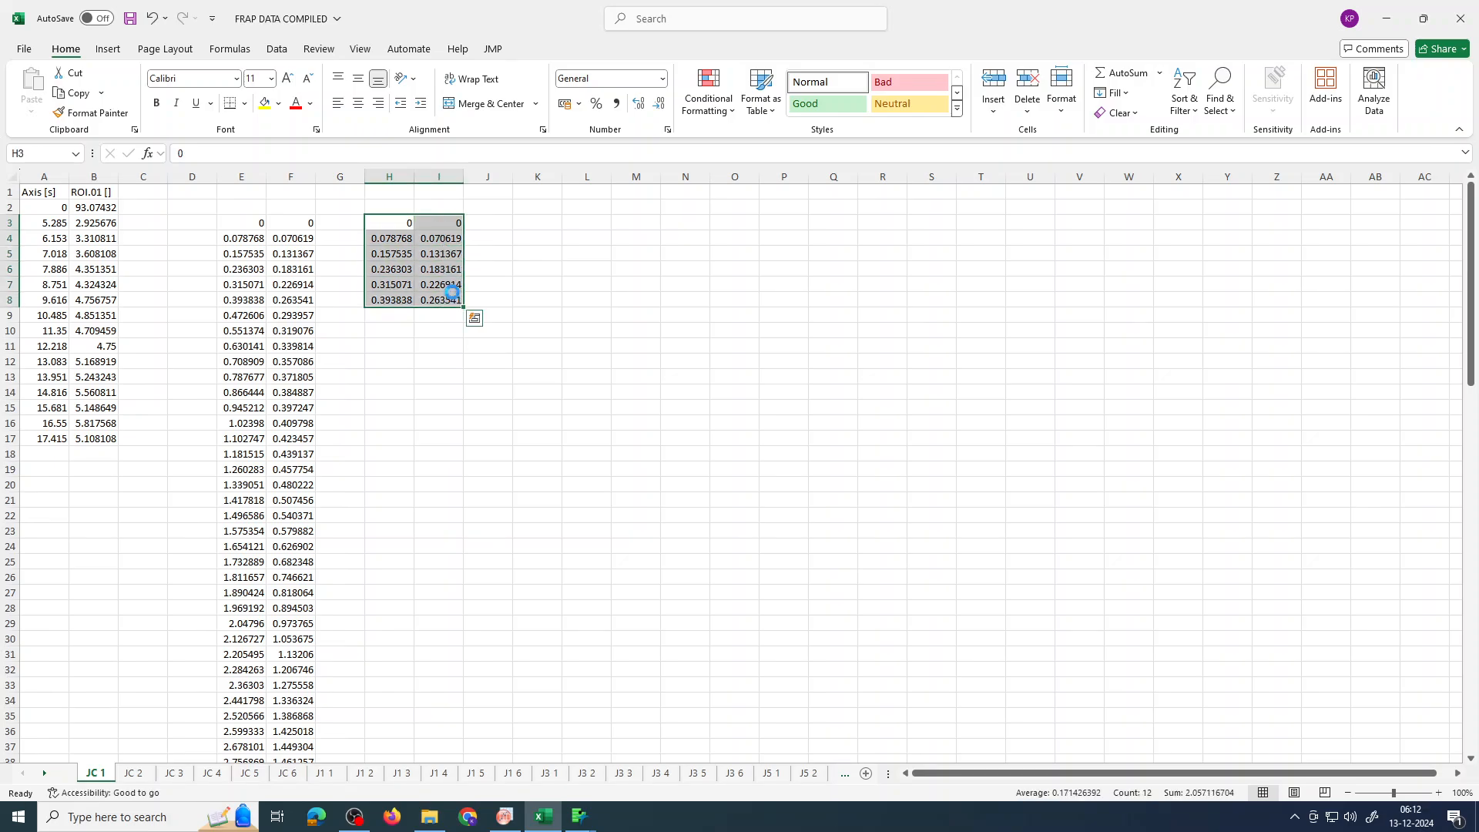
key(ctrl+c)
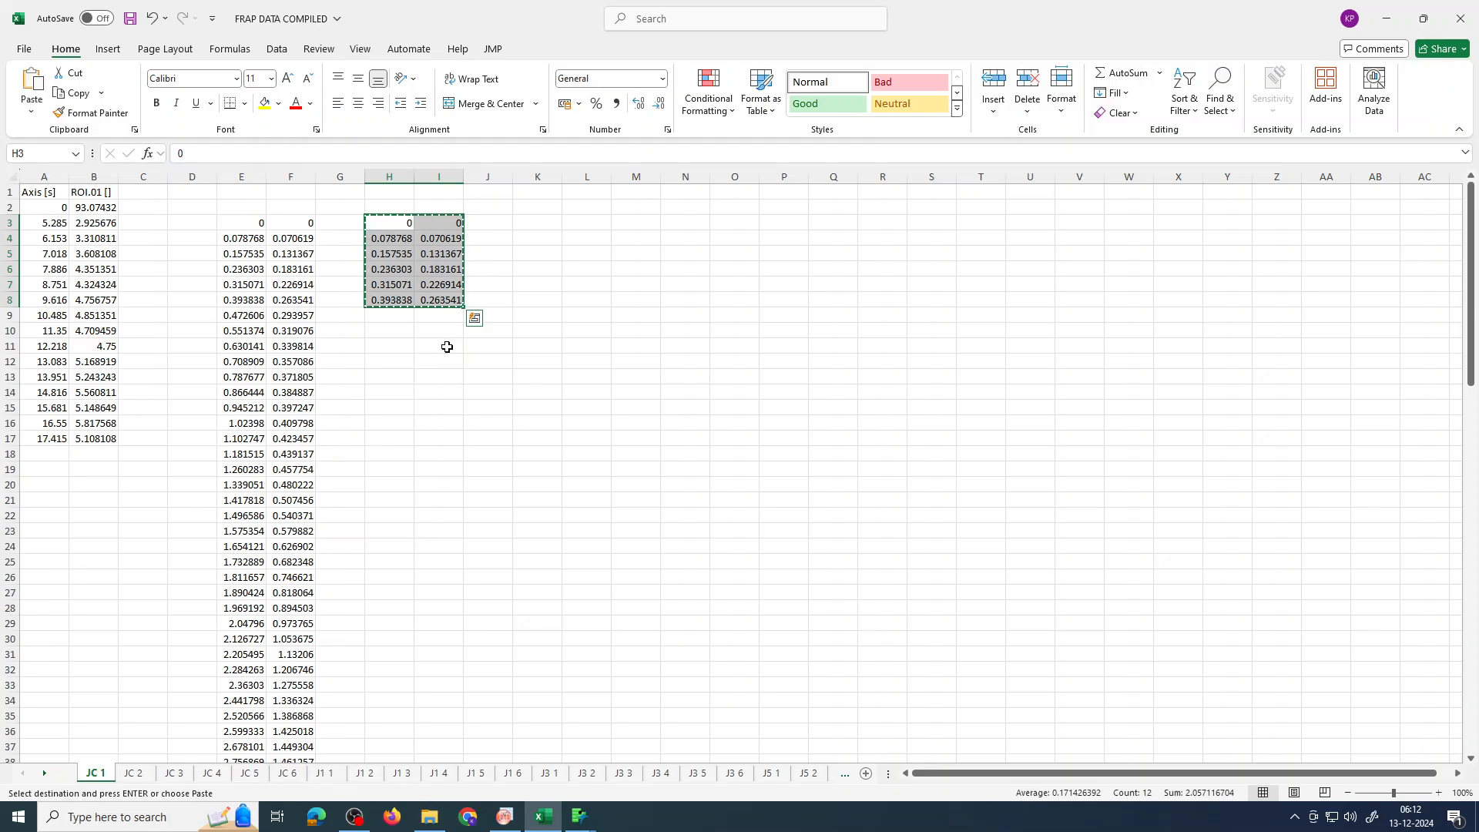
click(580, 816)
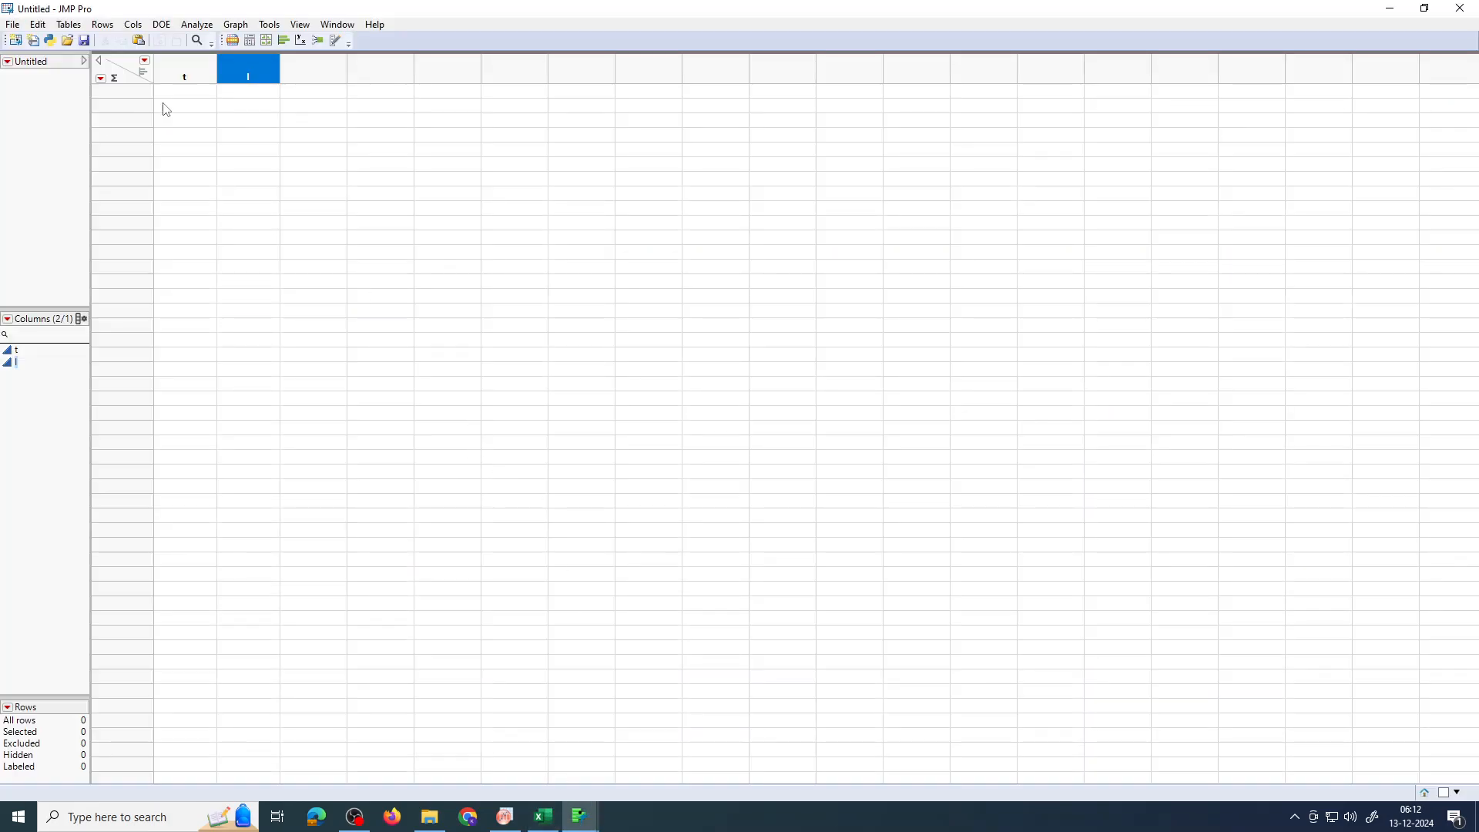
click(189, 91)
key(ctrl+v)
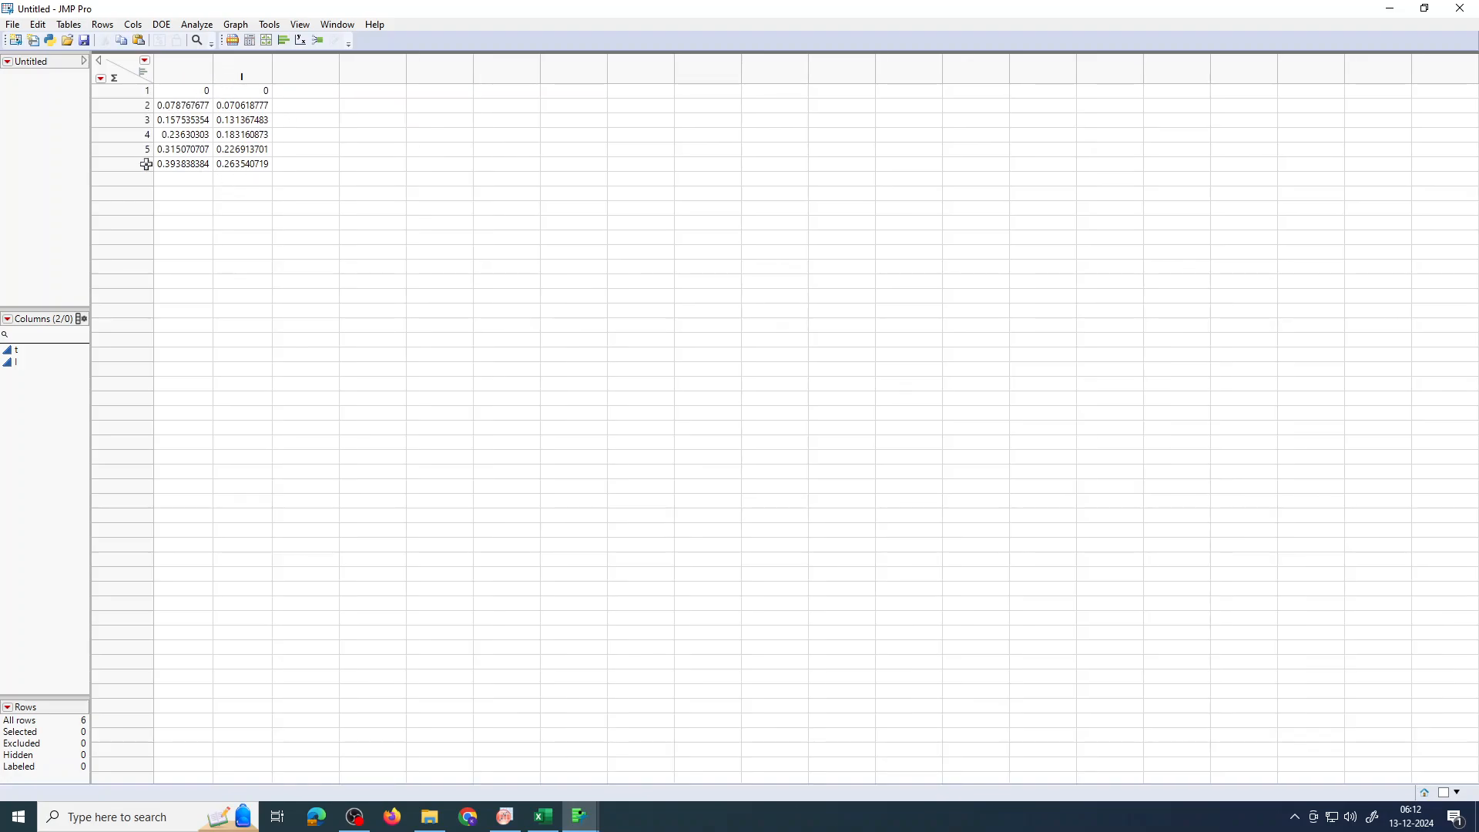
Step: Add a third numeric column named KP model to the data table
double_click(306, 78)
double_click(310, 75)
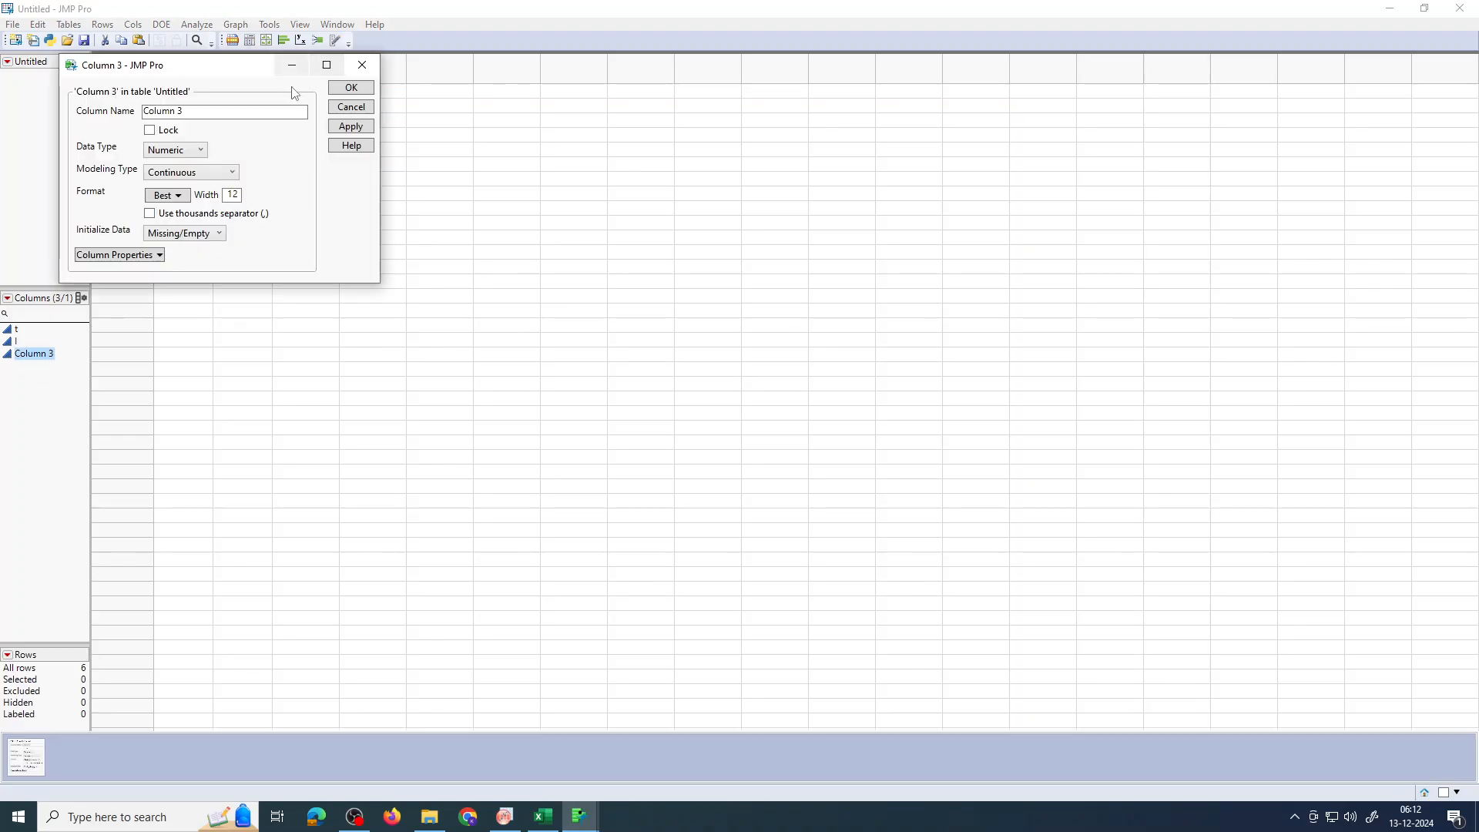
text(KP model)
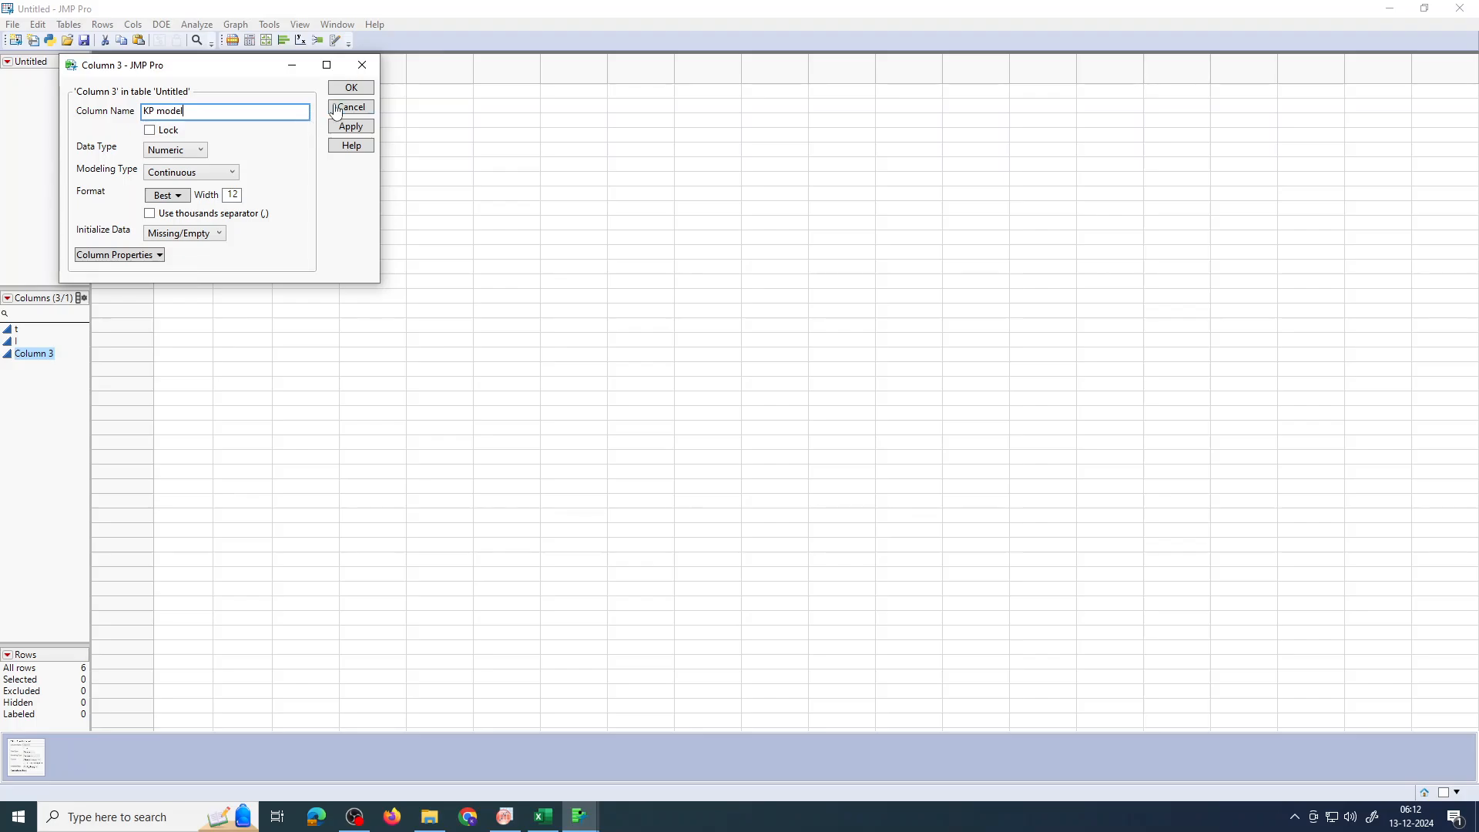
click(361, 88)
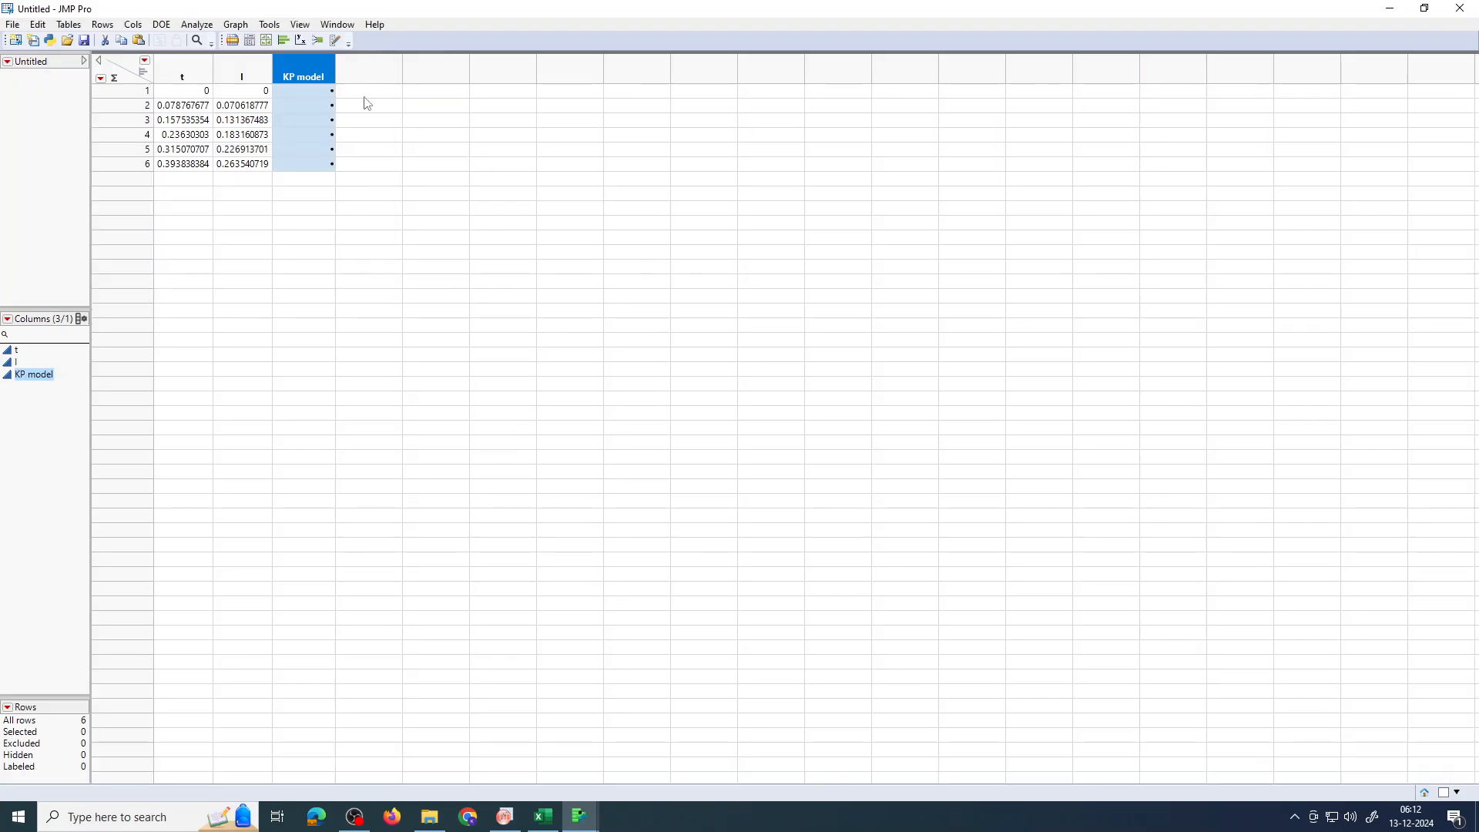
Step: Enter the formula K•t^n for the KP model column in the formula editor
right_click(314, 75)
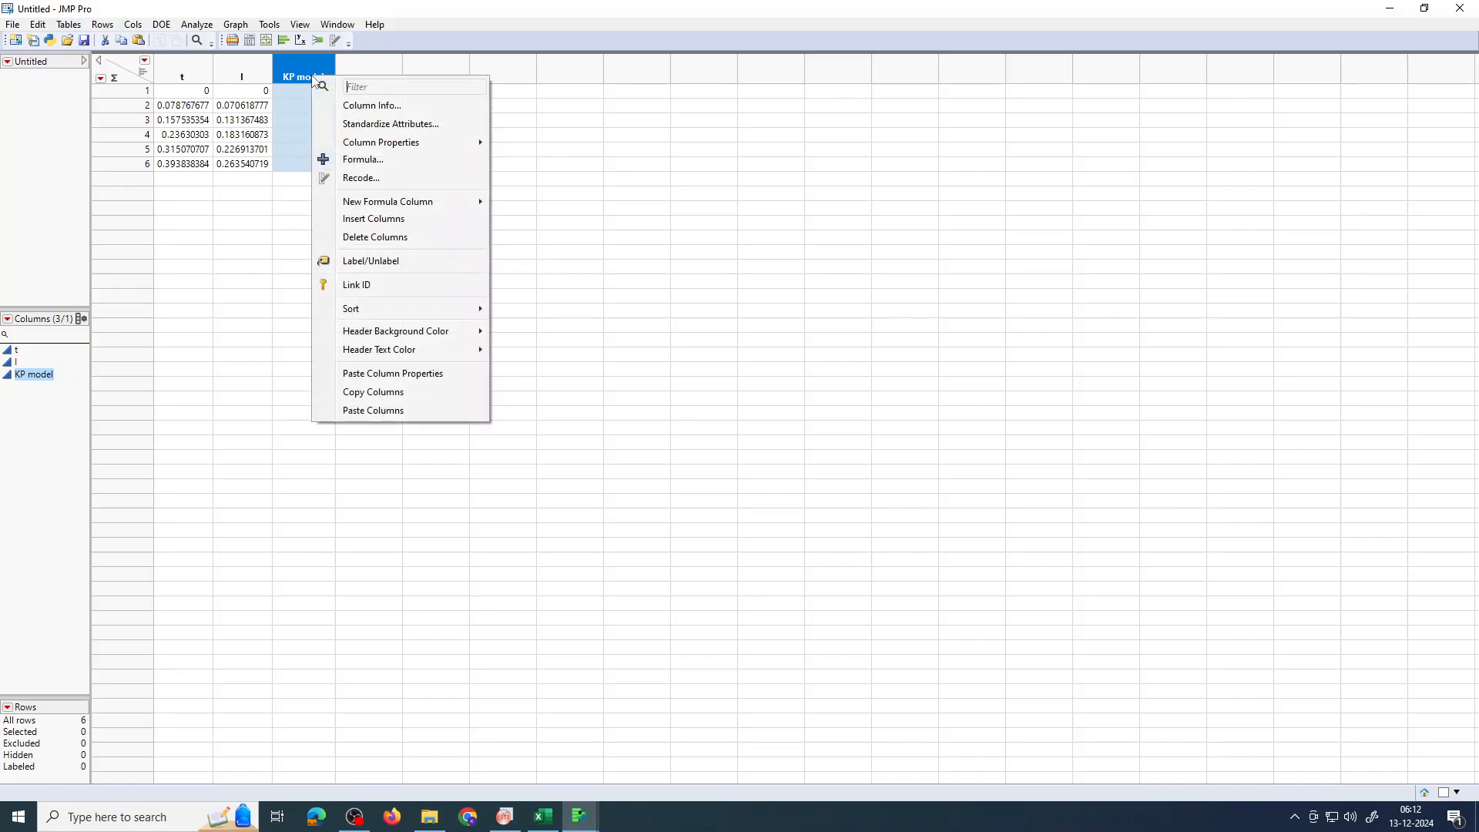
click(374, 161)
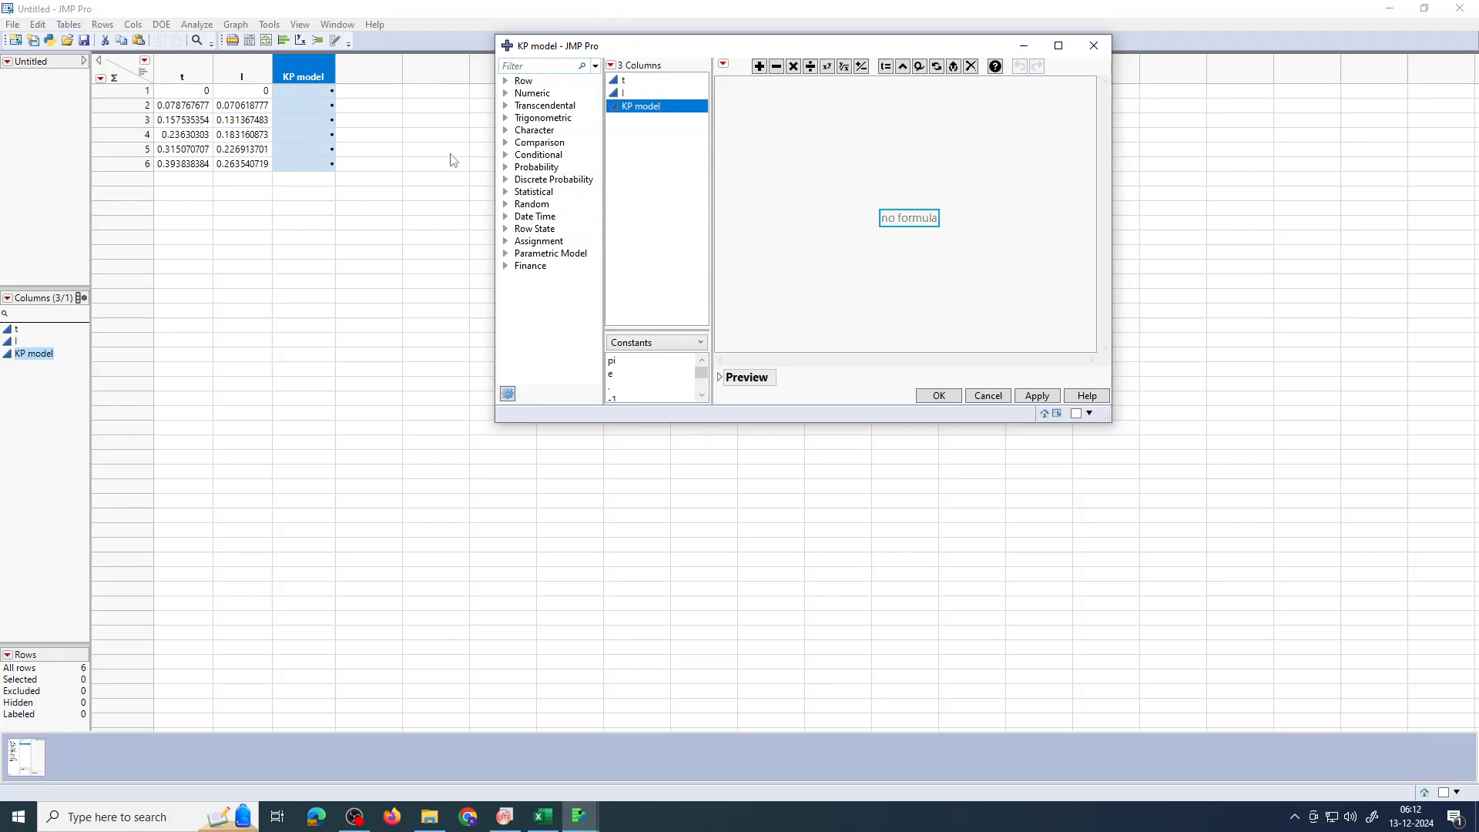
double_click(909, 219)
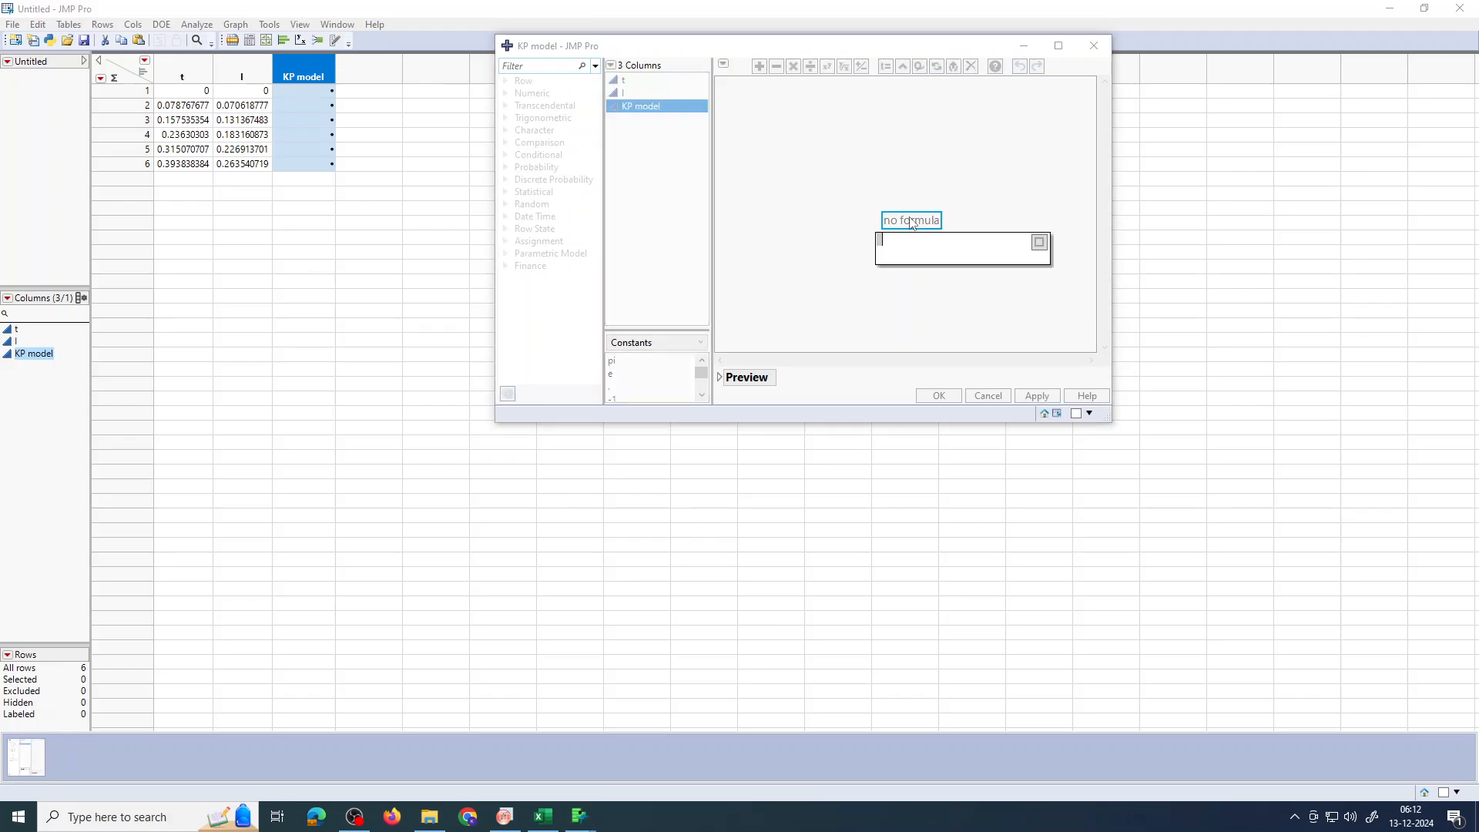
text(K•t^n)
click(954, 315)
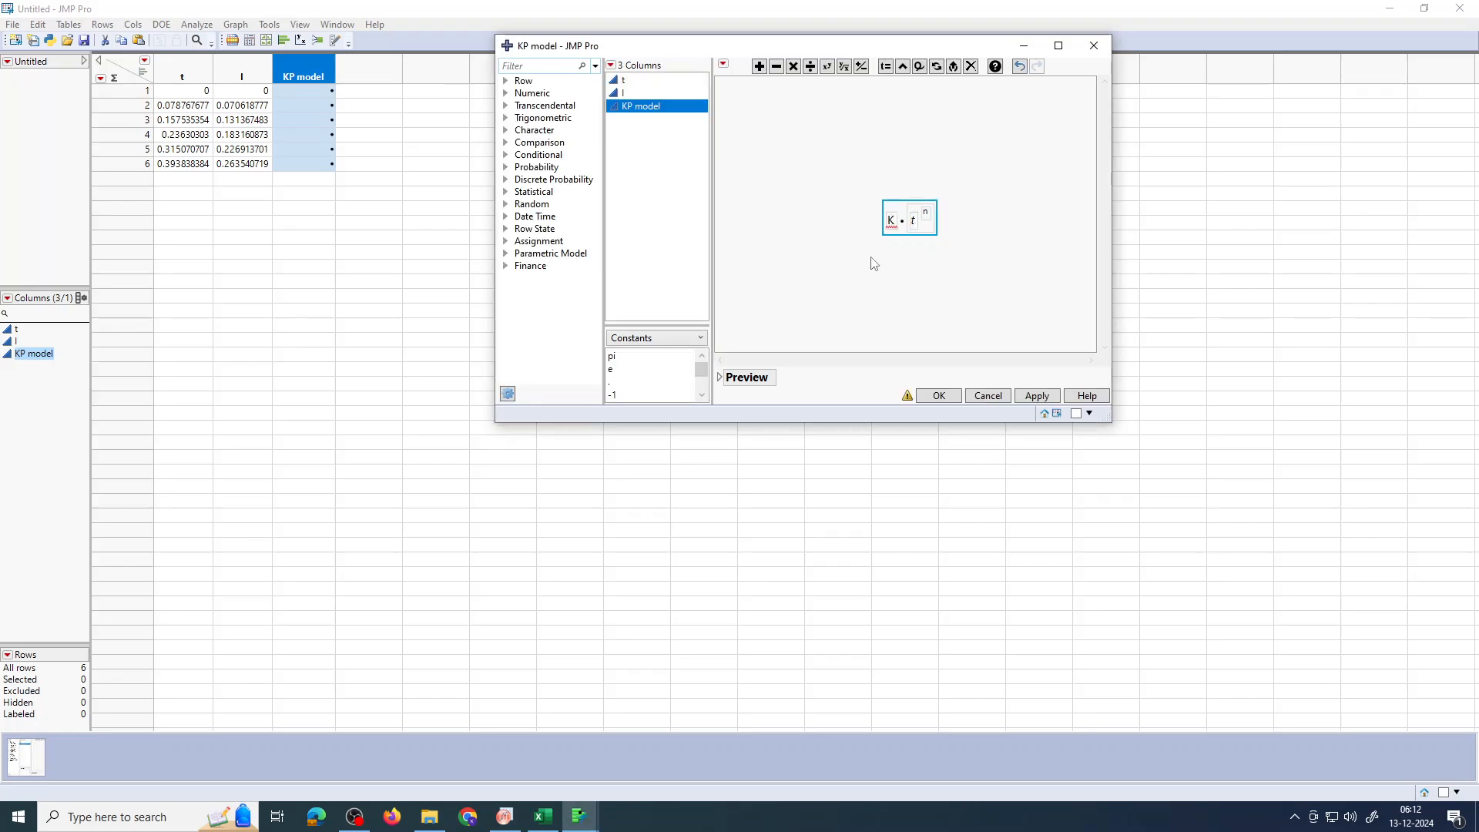
Step: Create a formula parameter named K with an initial value of 1 for the KP model column
click(702, 339)
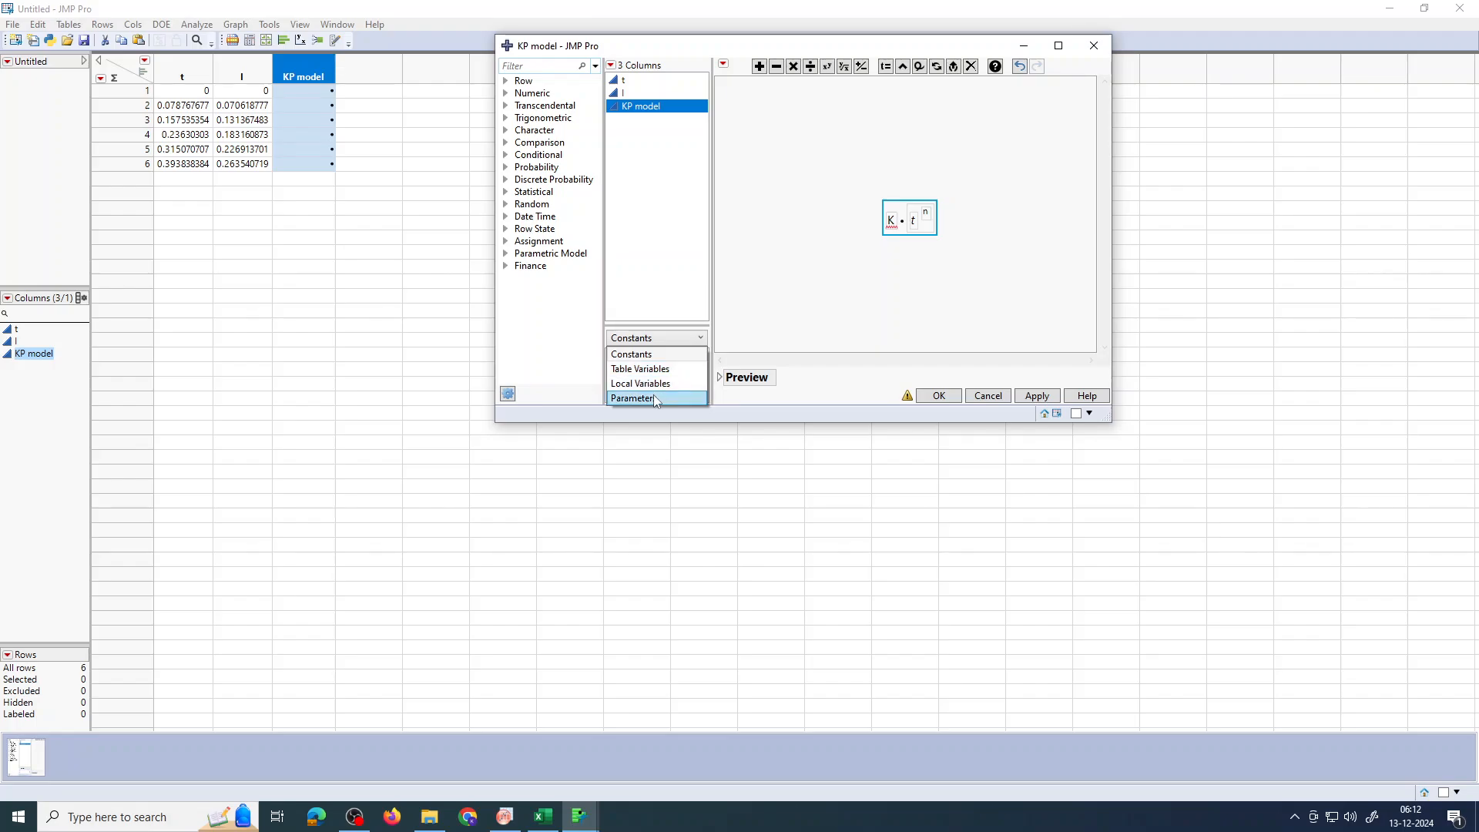
click(653, 398)
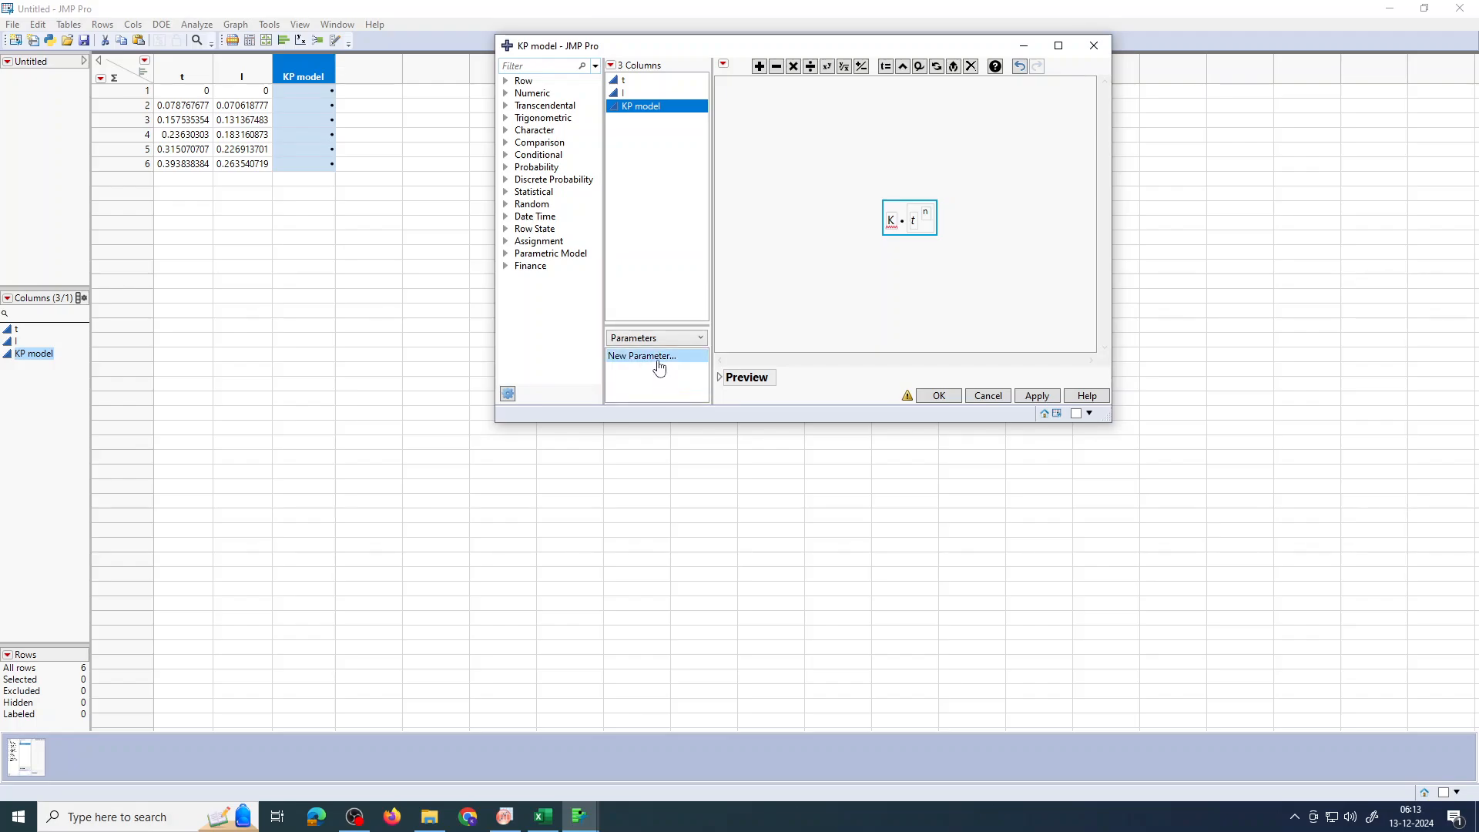
click(659, 358)
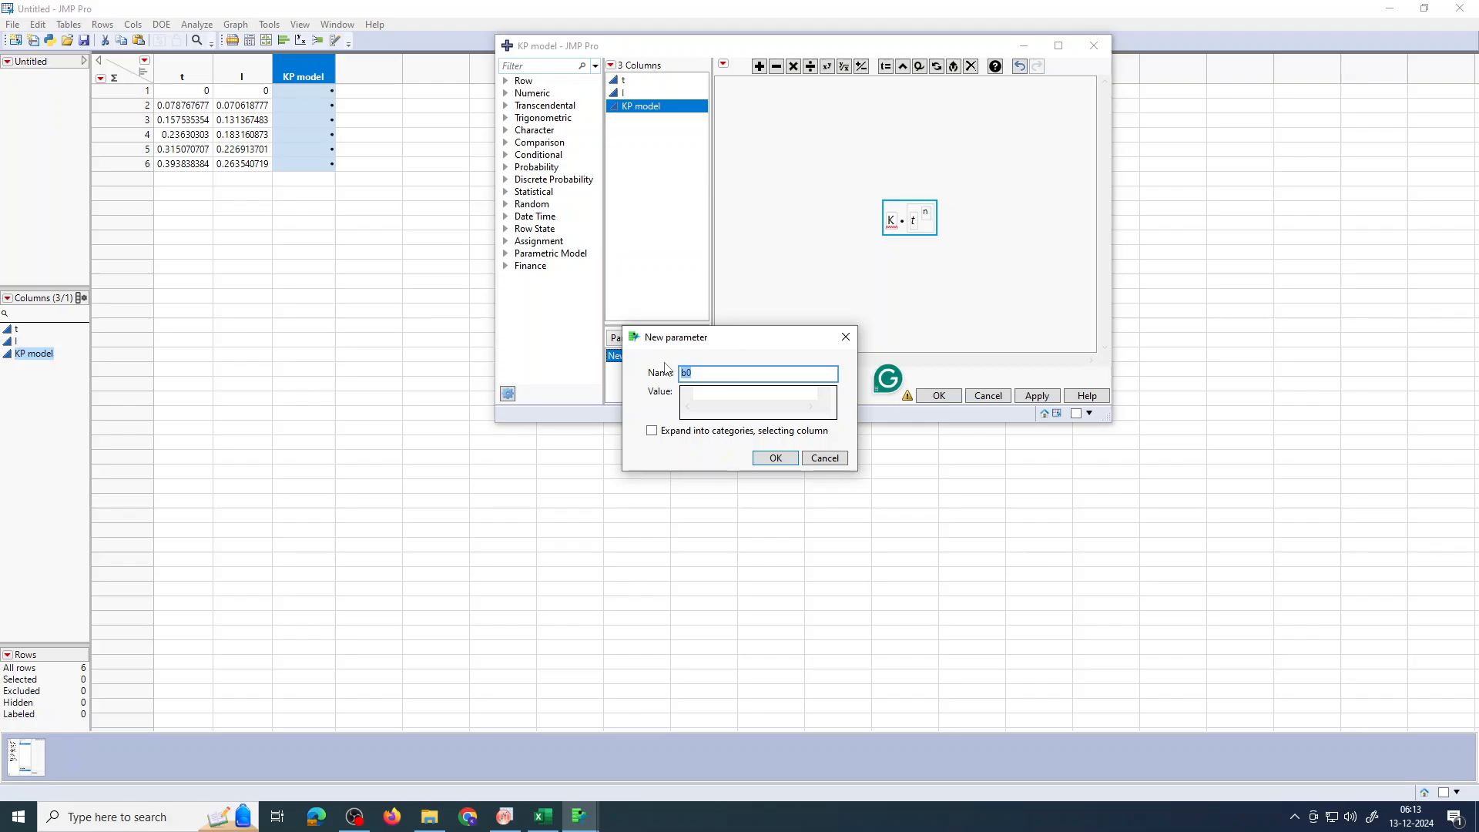
text(K)
click(724, 393)
text(1)
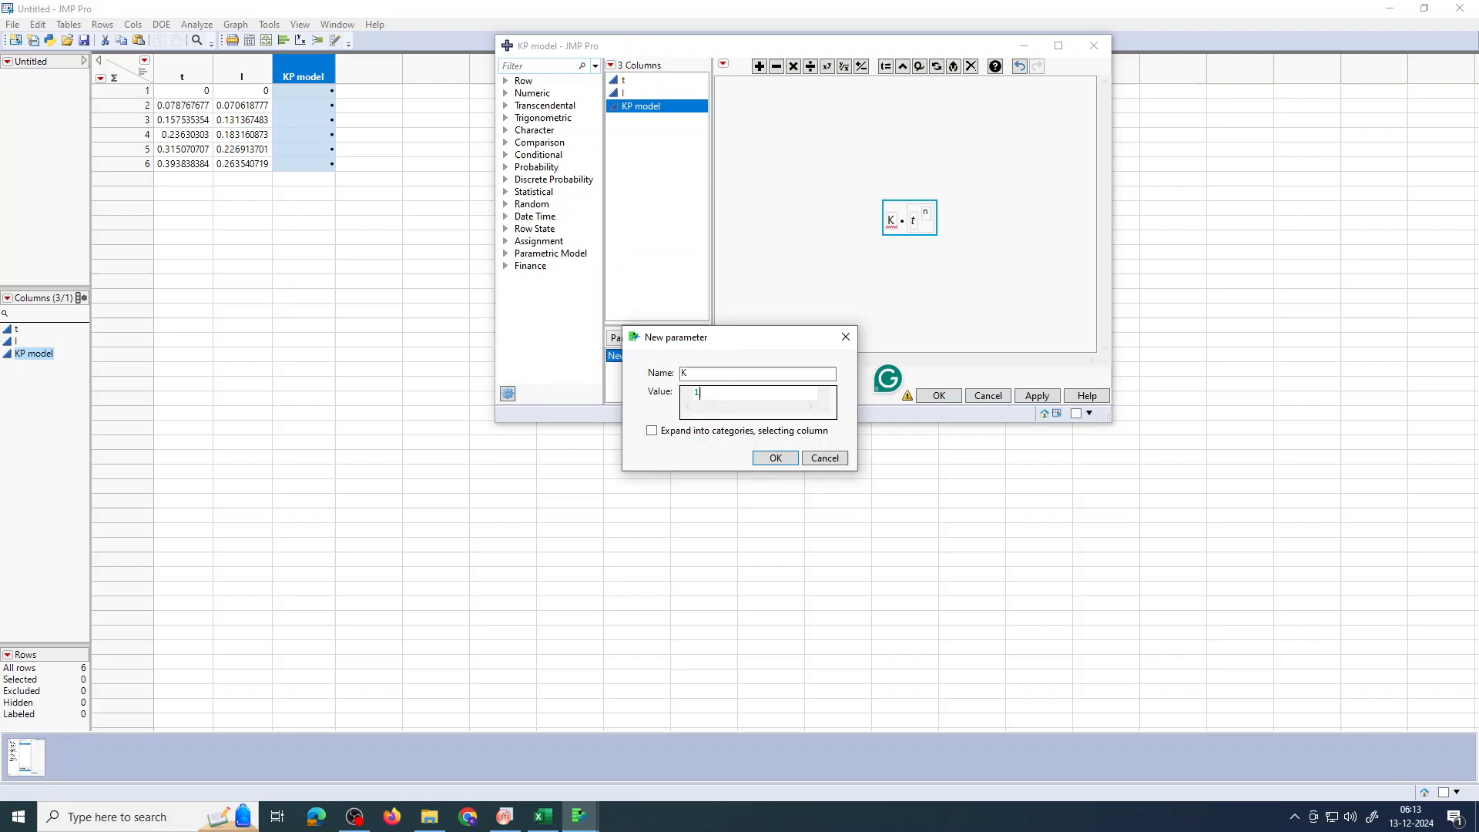
click(775, 458)
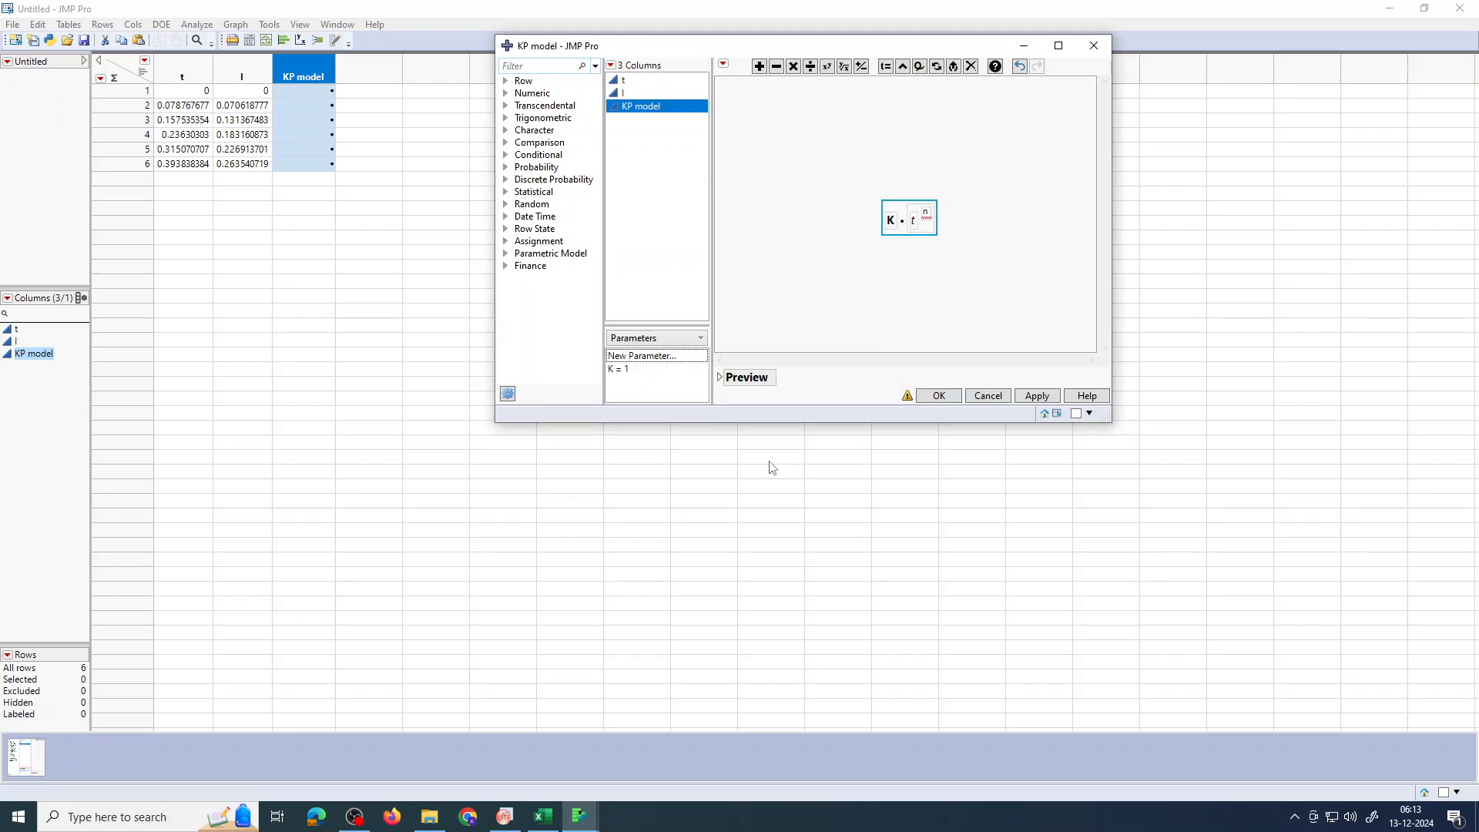
Step: Create a formula parameter named n with an initial value of 0.5 and apply the KP model formula to the column
click(659, 356)
text(n)
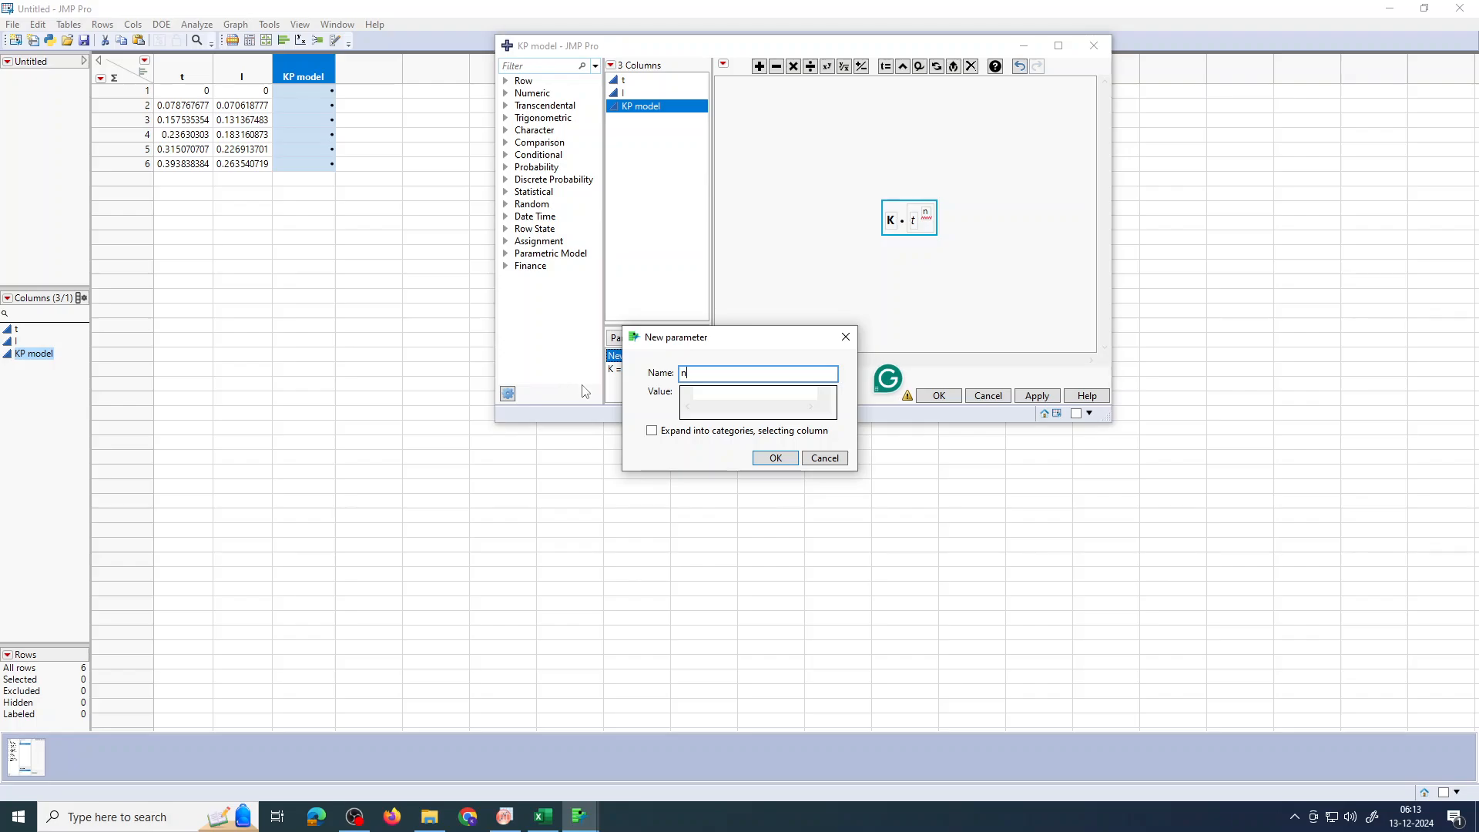
click(704, 394)
text(0.5)
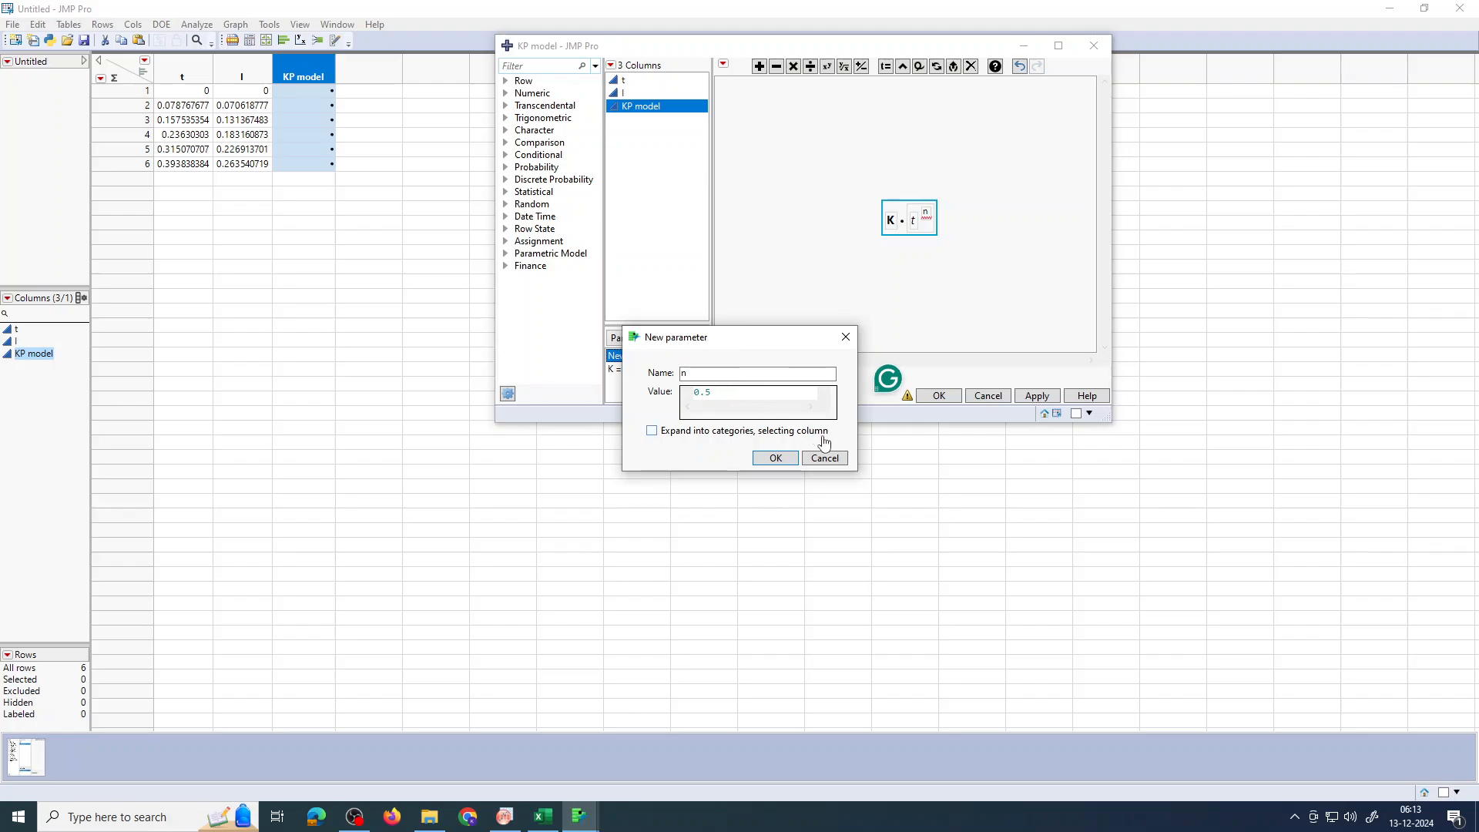
click(776, 459)
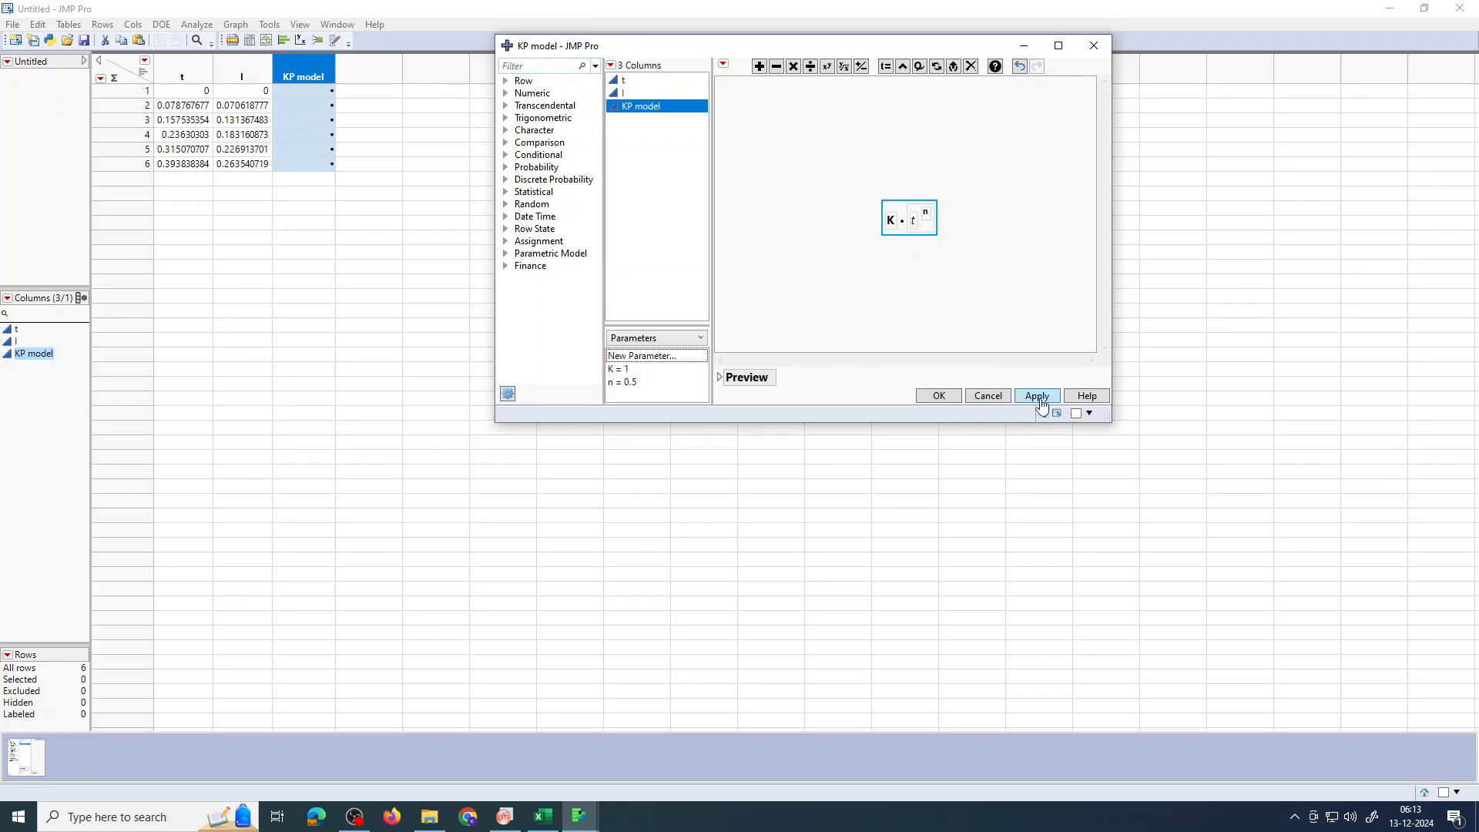
click(1040, 398)
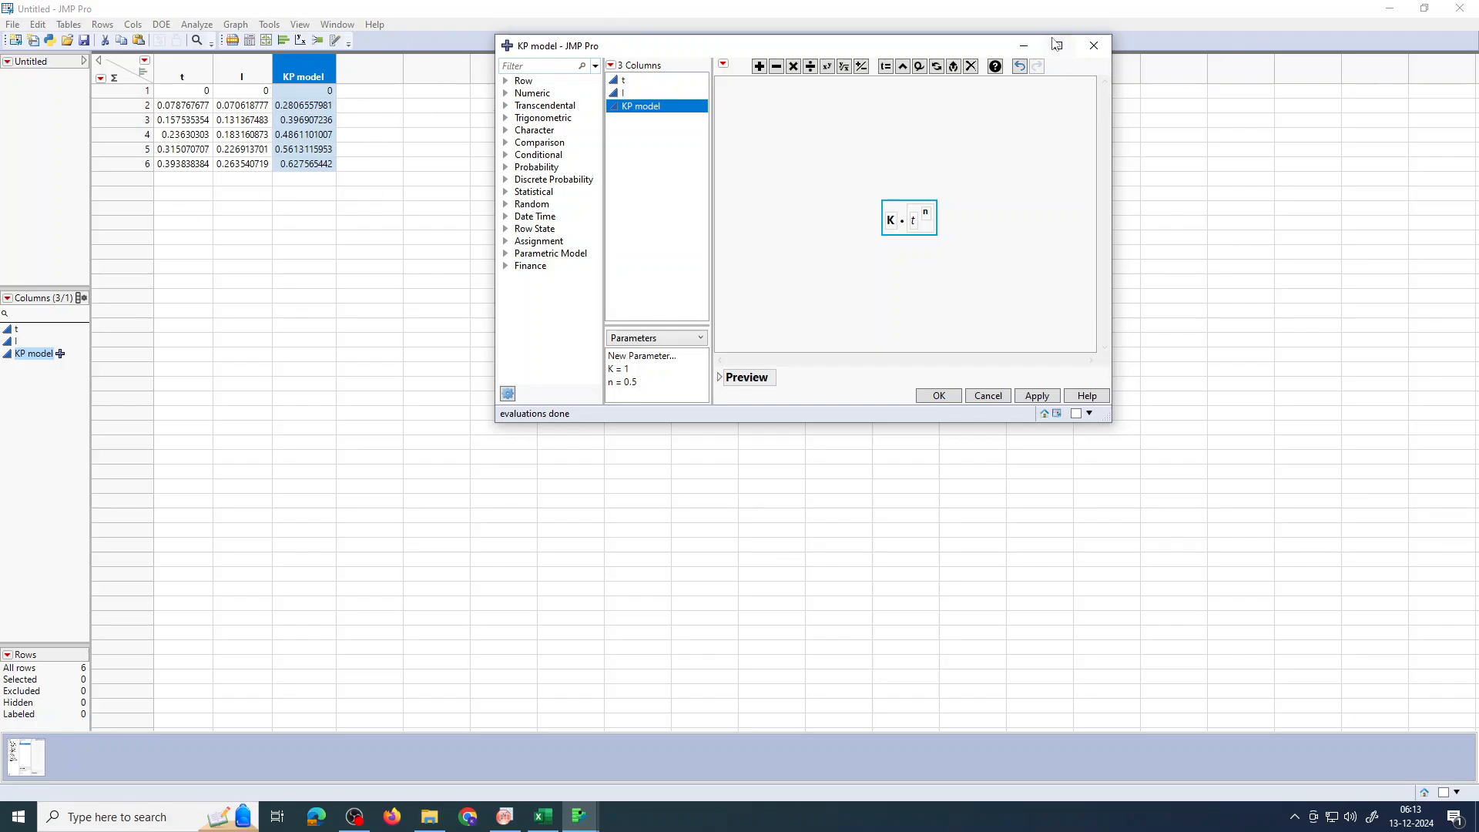
click(1028, 48)
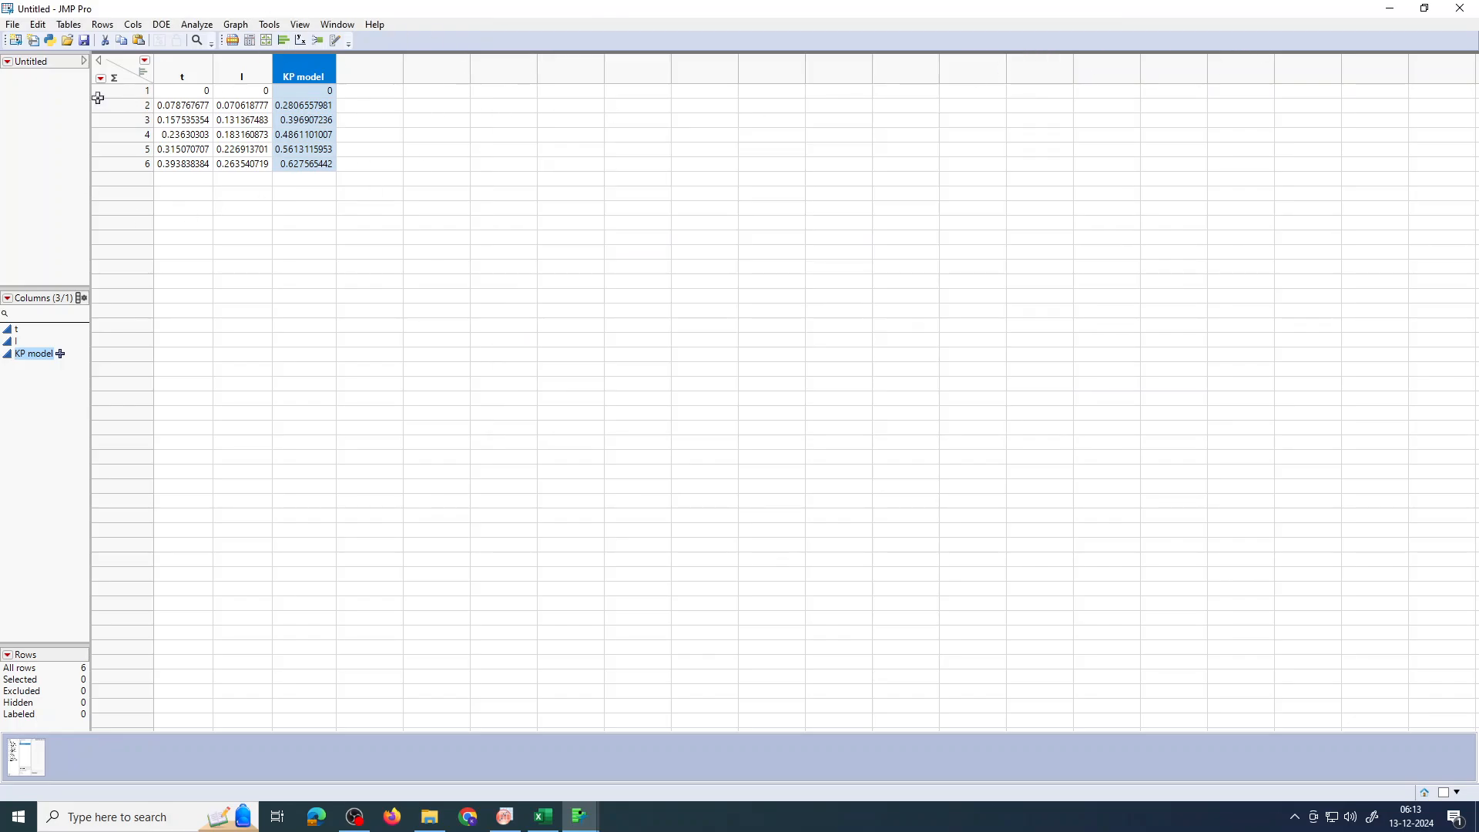
Step: Run a Nonlinear fit with I as the Y response and KP model as the X predictor formula
click(197, 24)
mouse_move(238, 174)
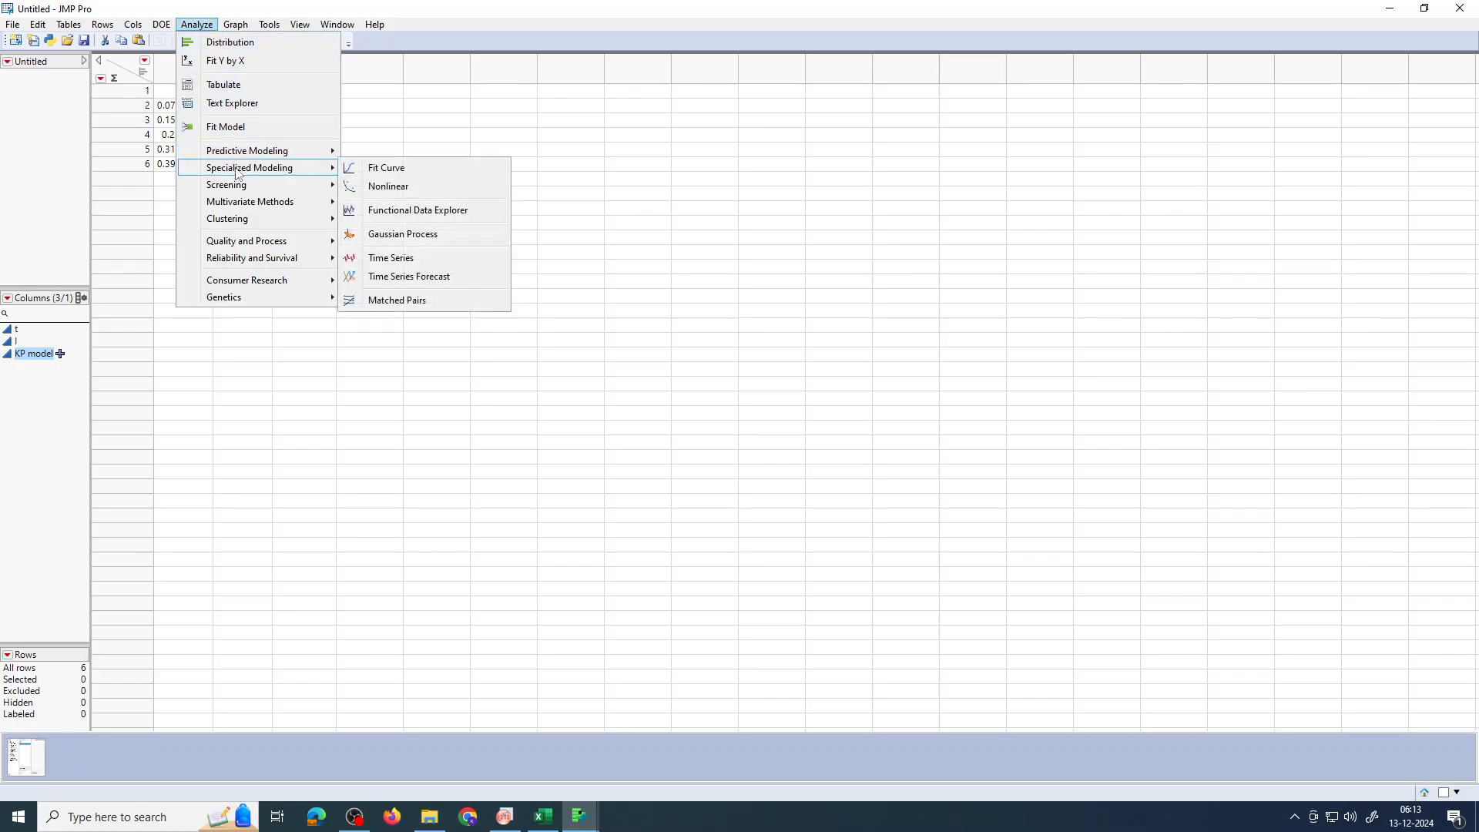
click(398, 189)
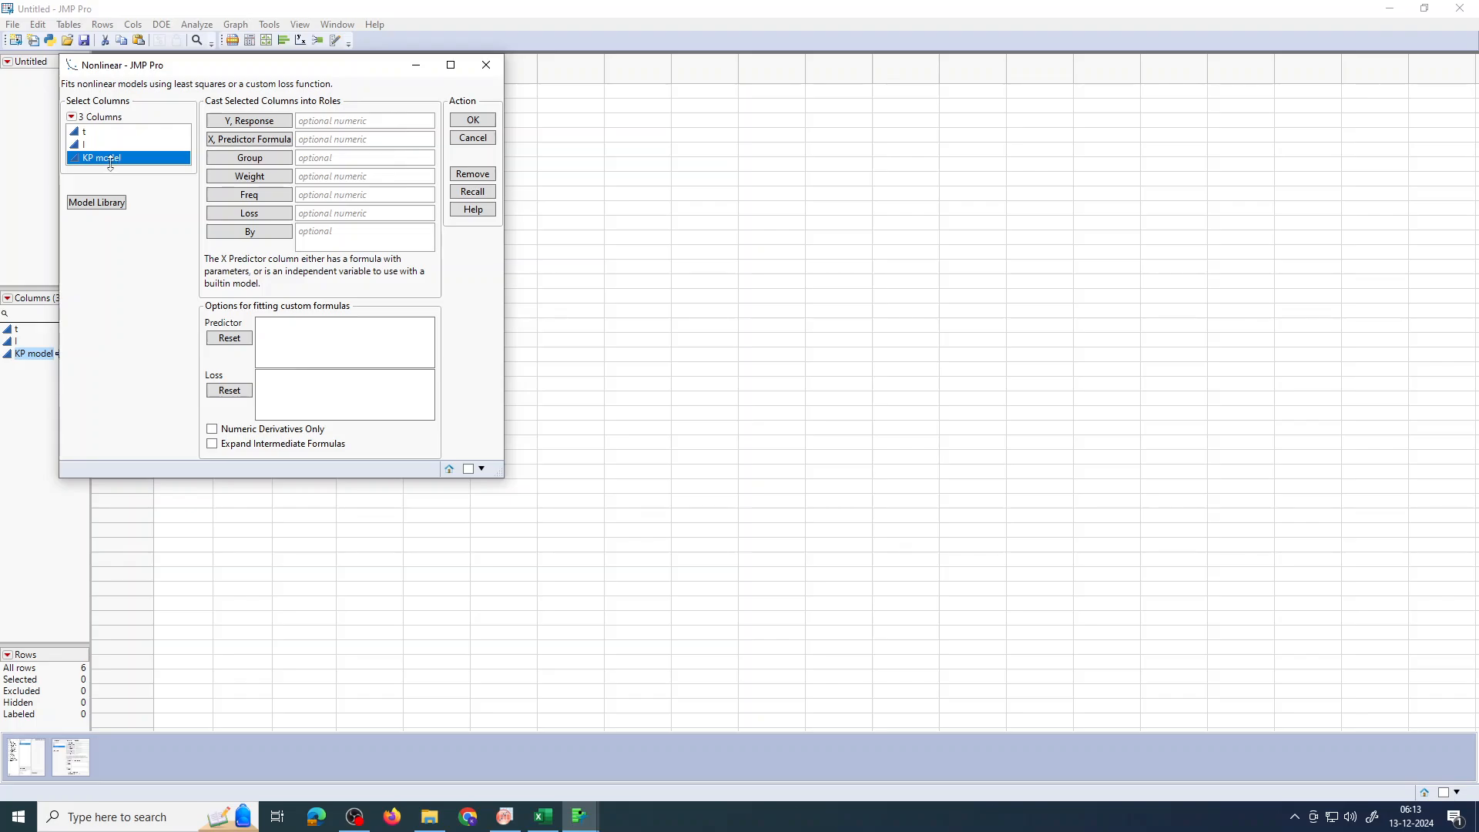
click(272, 140)
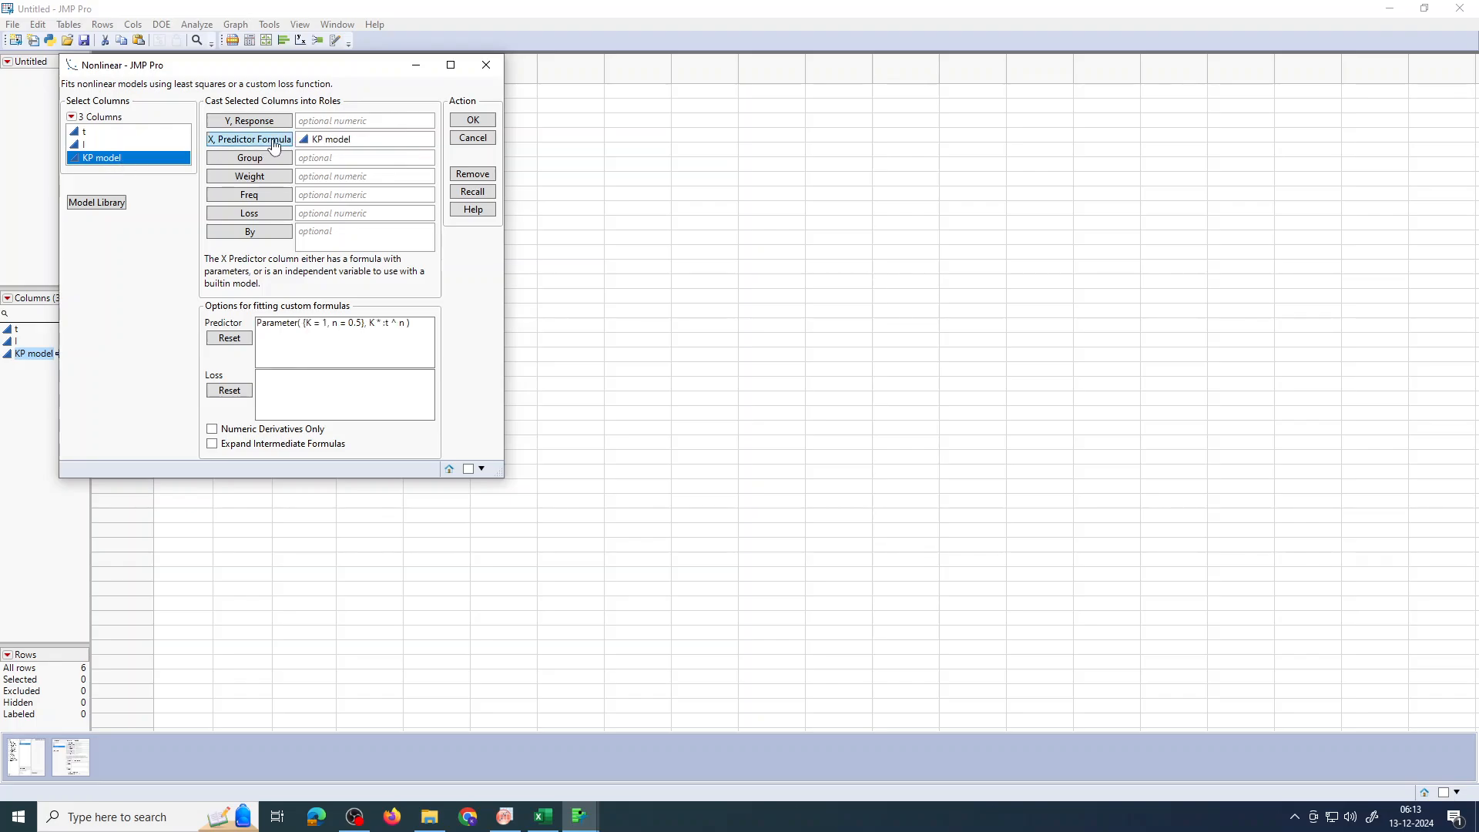
click(95, 146)
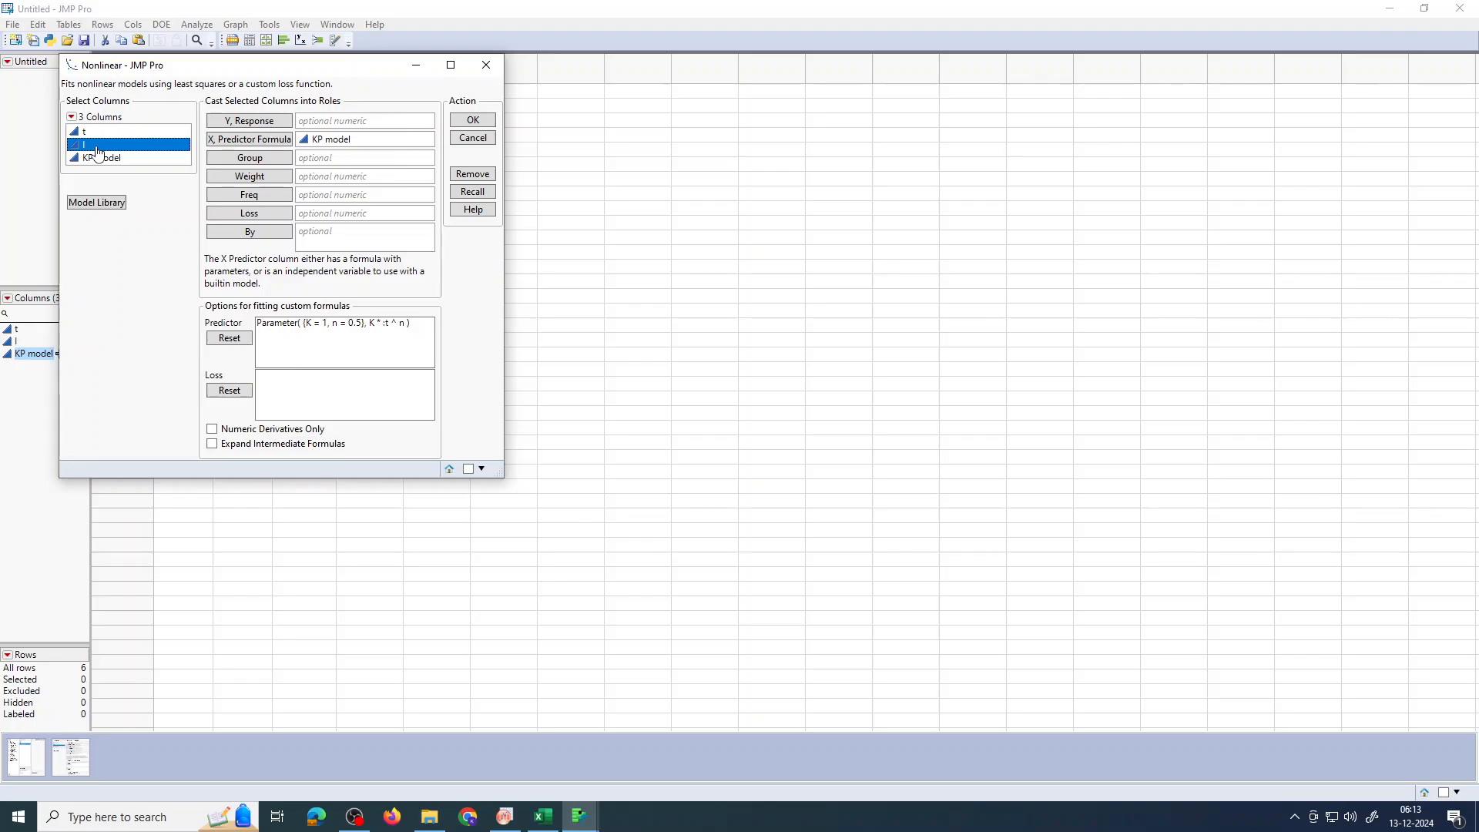
click(268, 124)
click(473, 121)
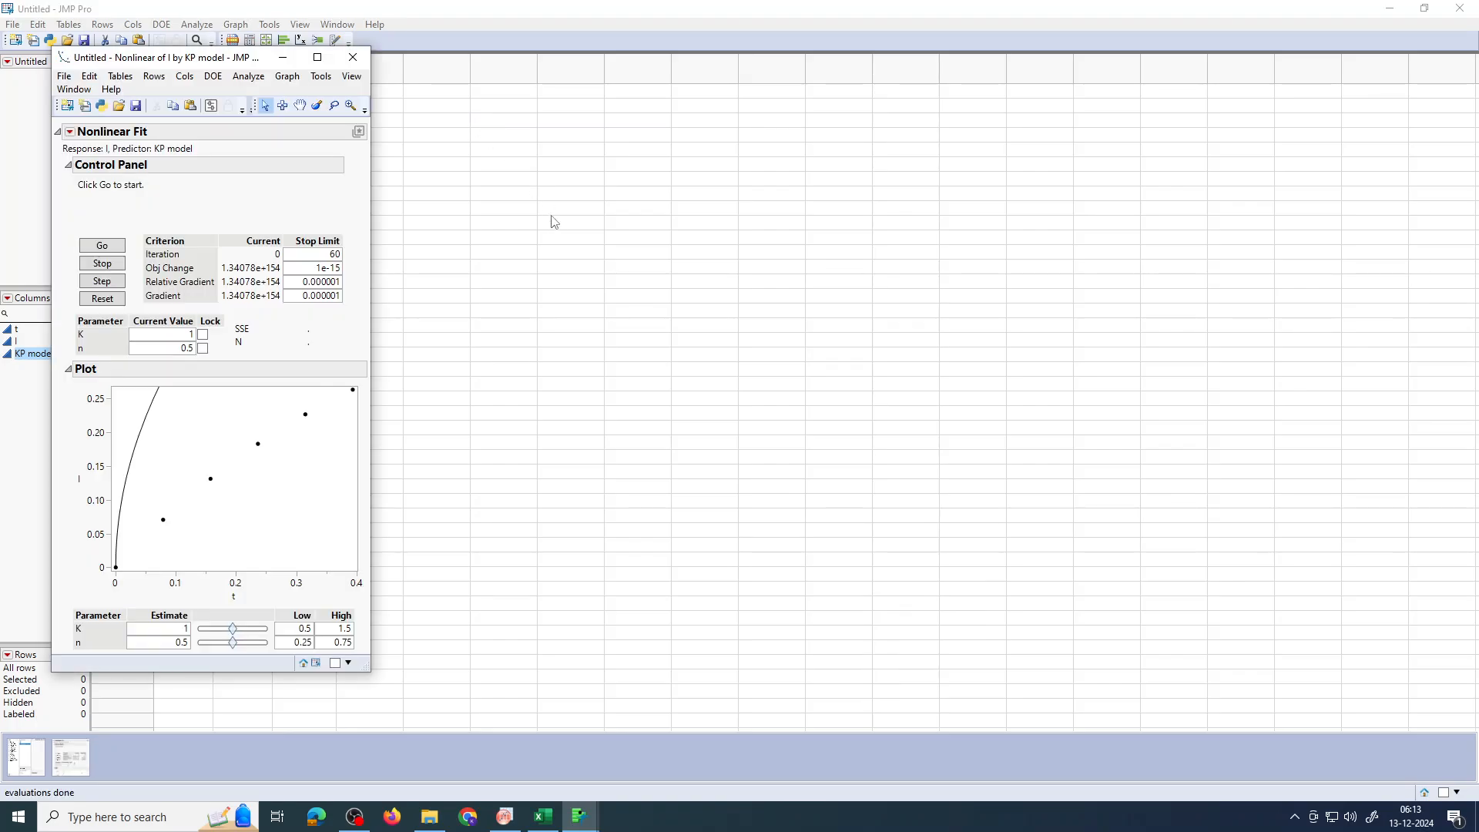
click(316, 57)
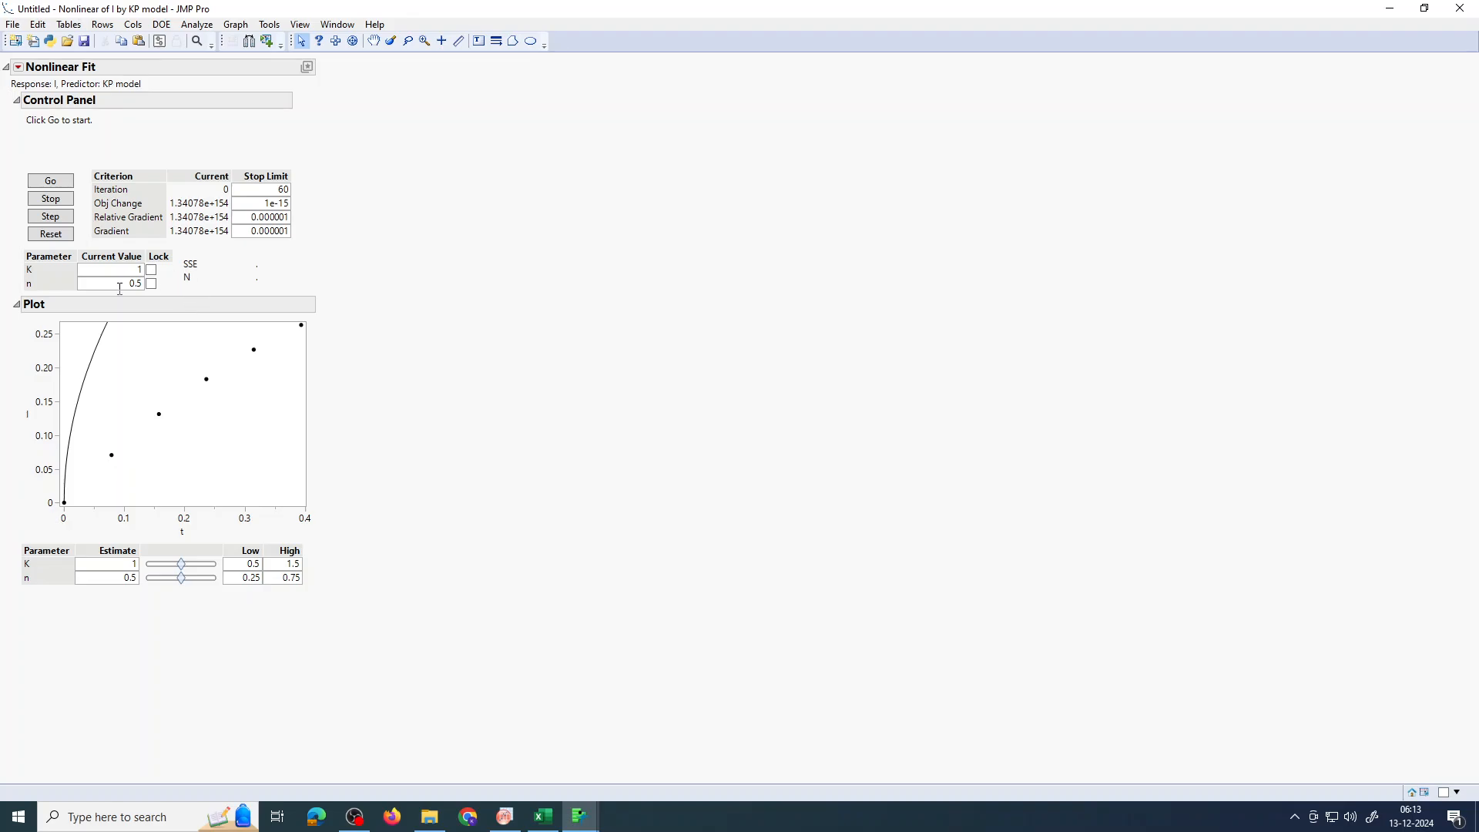
click(50, 182)
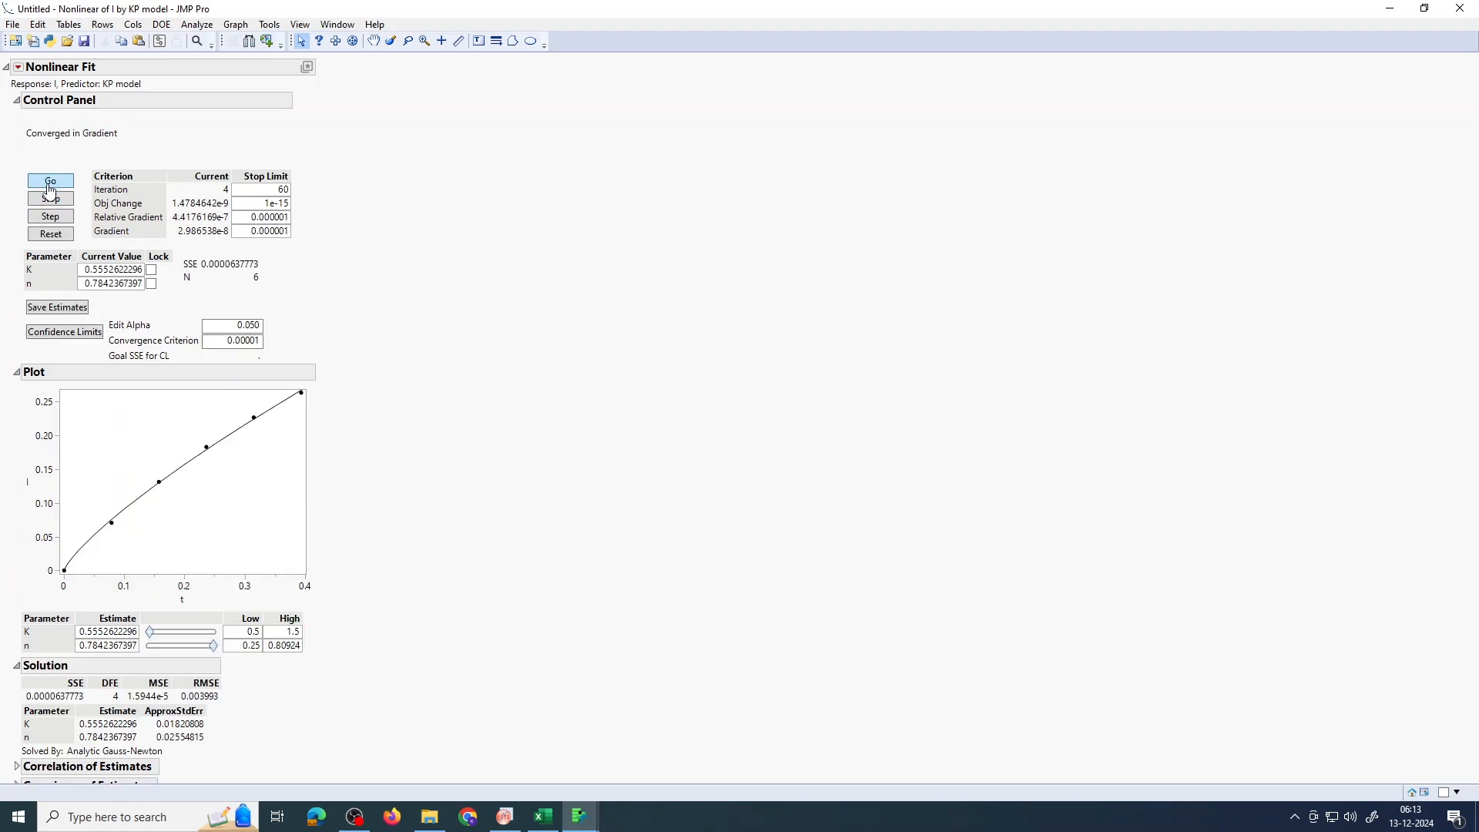
Step: Copy the fitted K value to L3 of the Excel sheet JC 1, labelling K3 as K and K4 as n
click(87, 270)
key(ctrl+c)
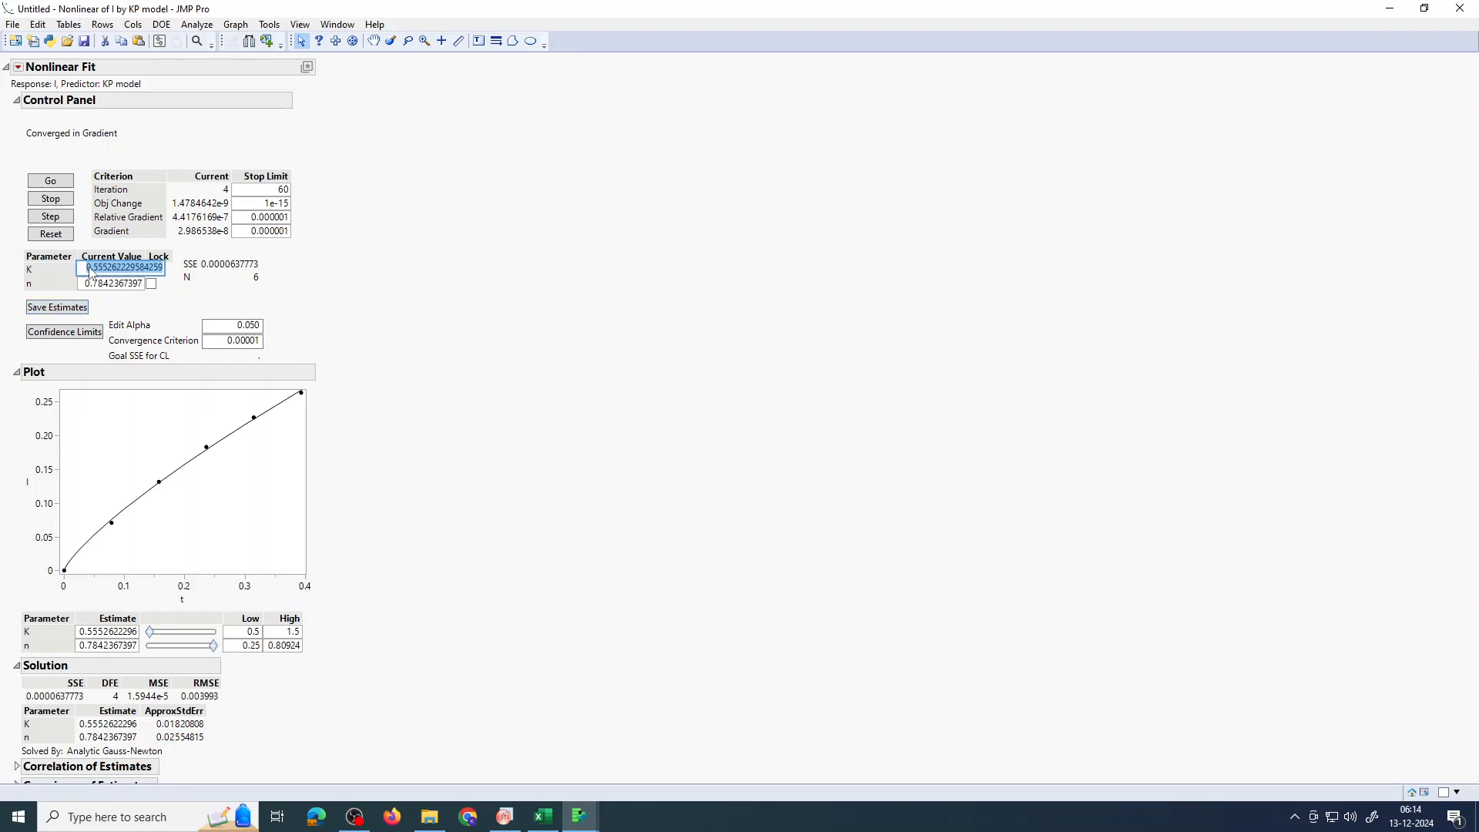
click(543, 817)
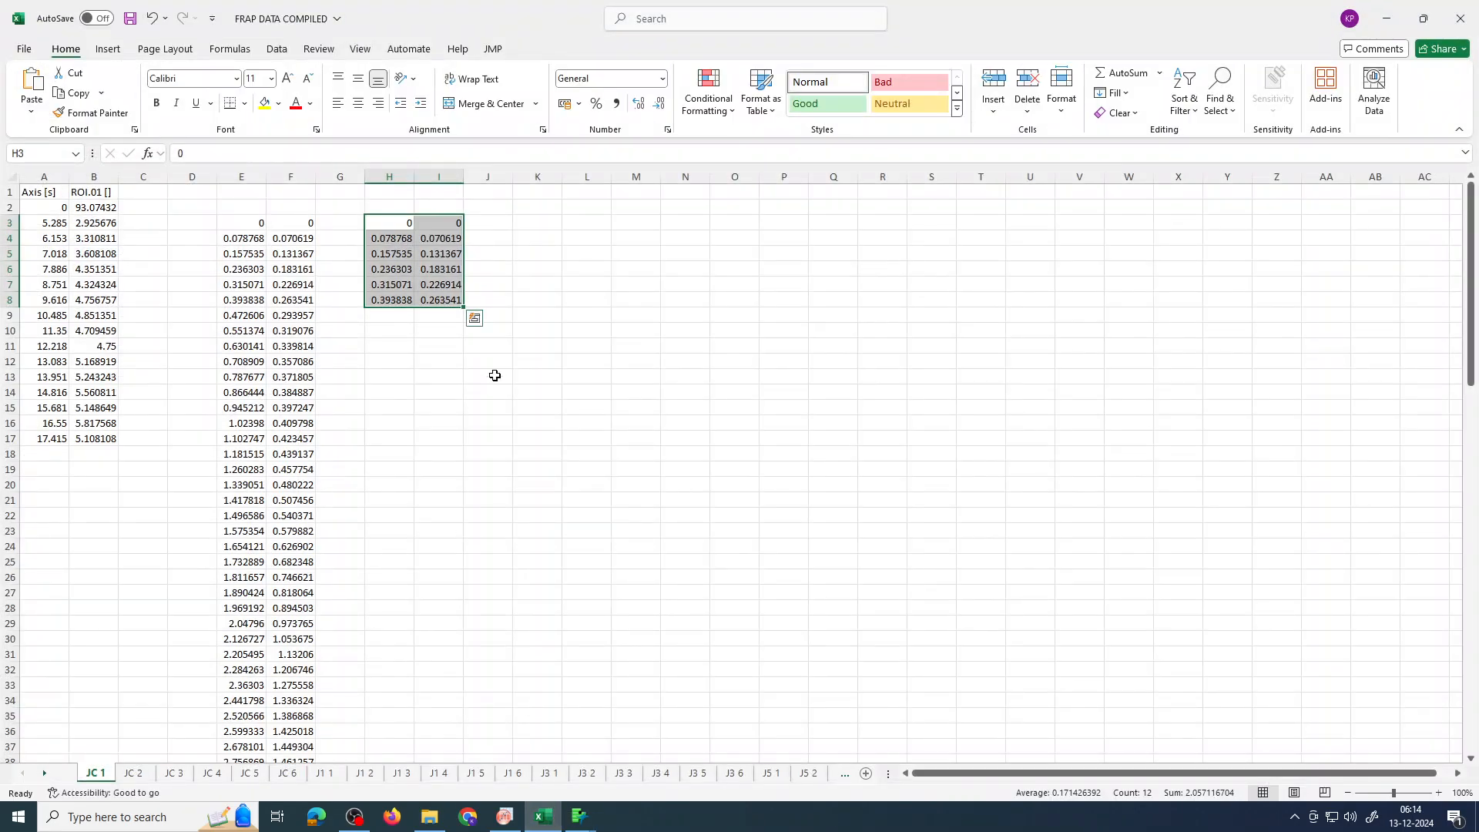
click(552, 223)
text(K)
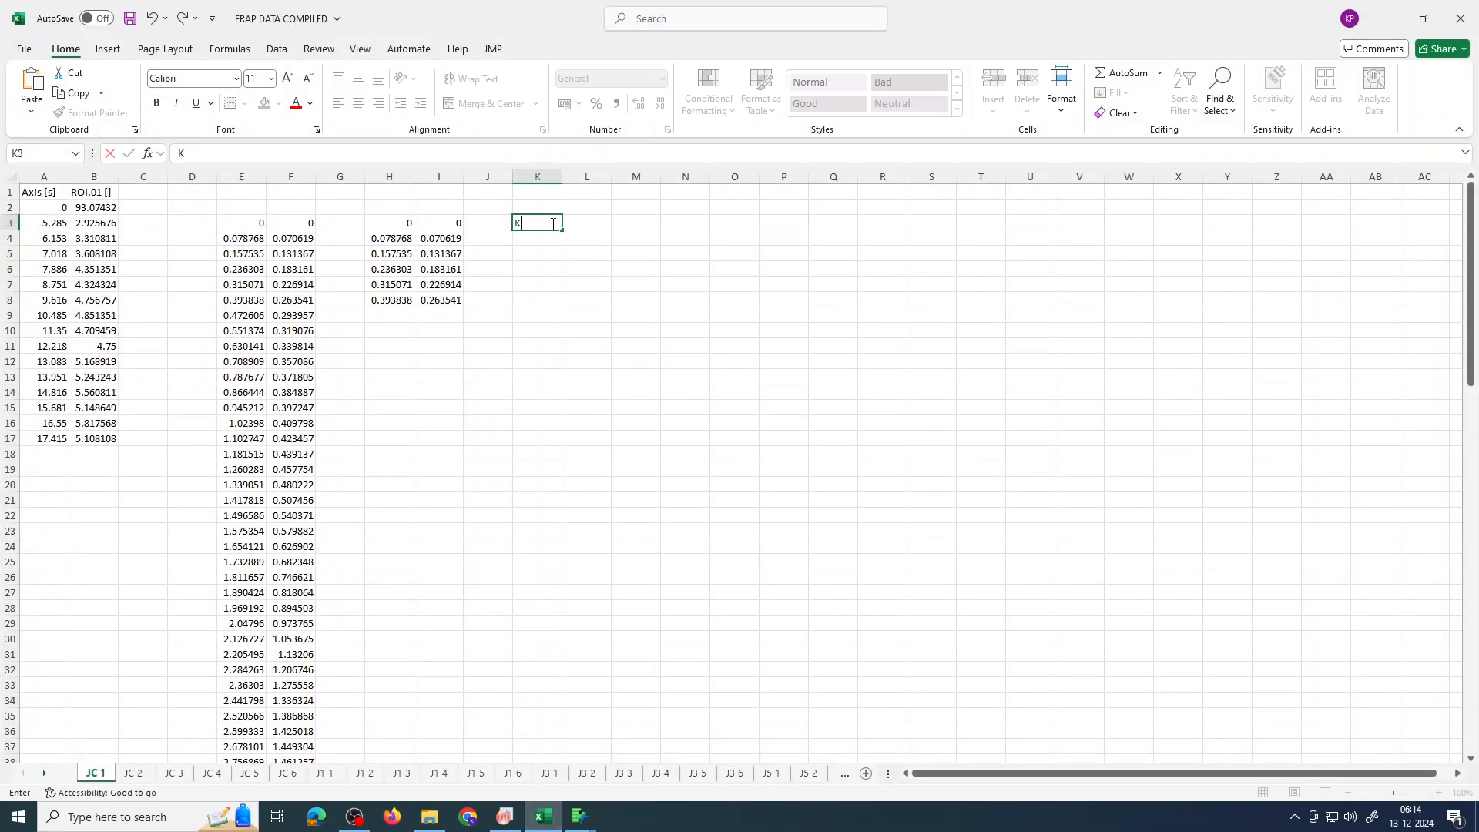
click(549, 245)
text(n)
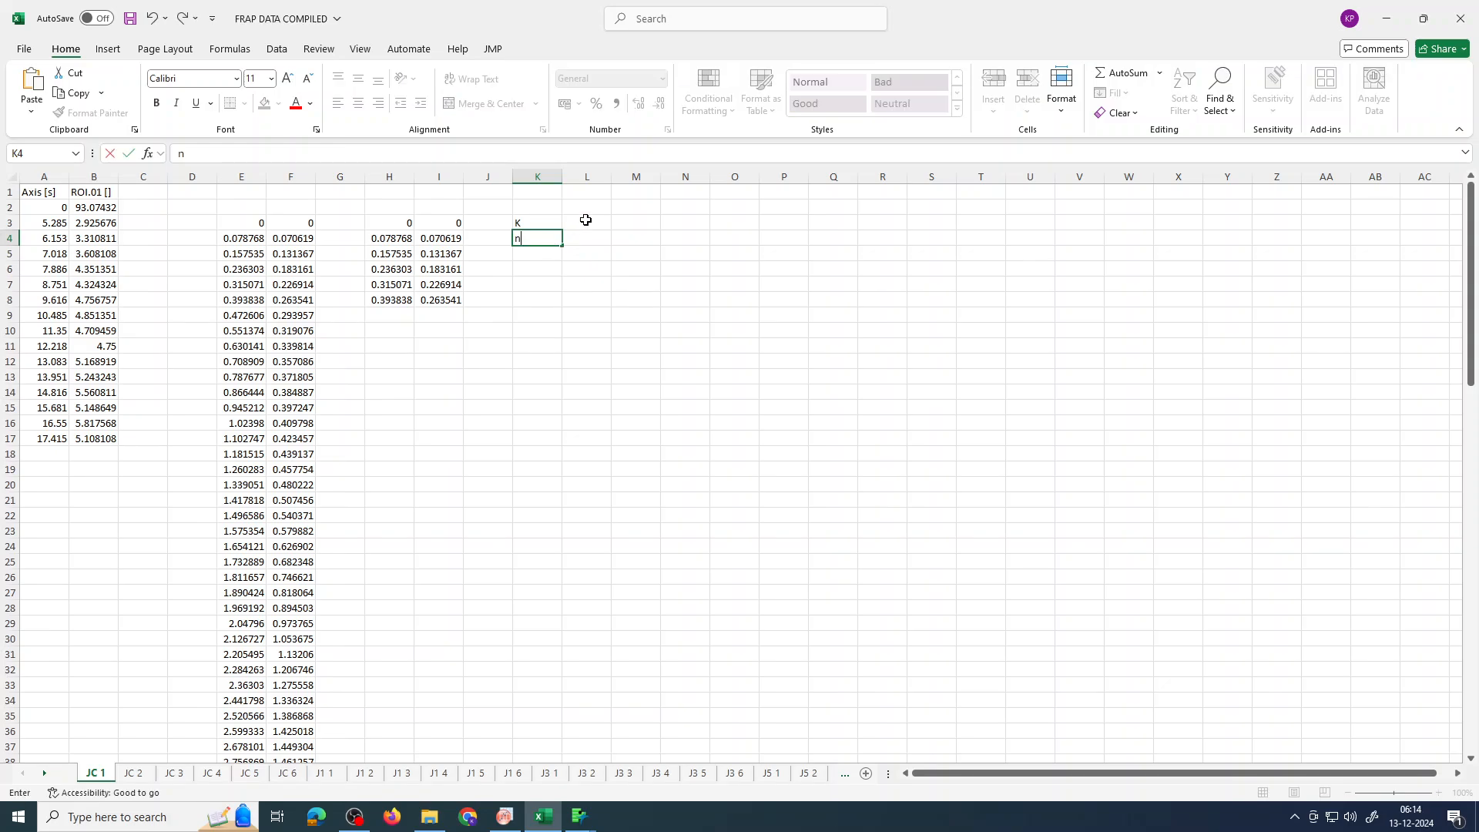
click(586, 220)
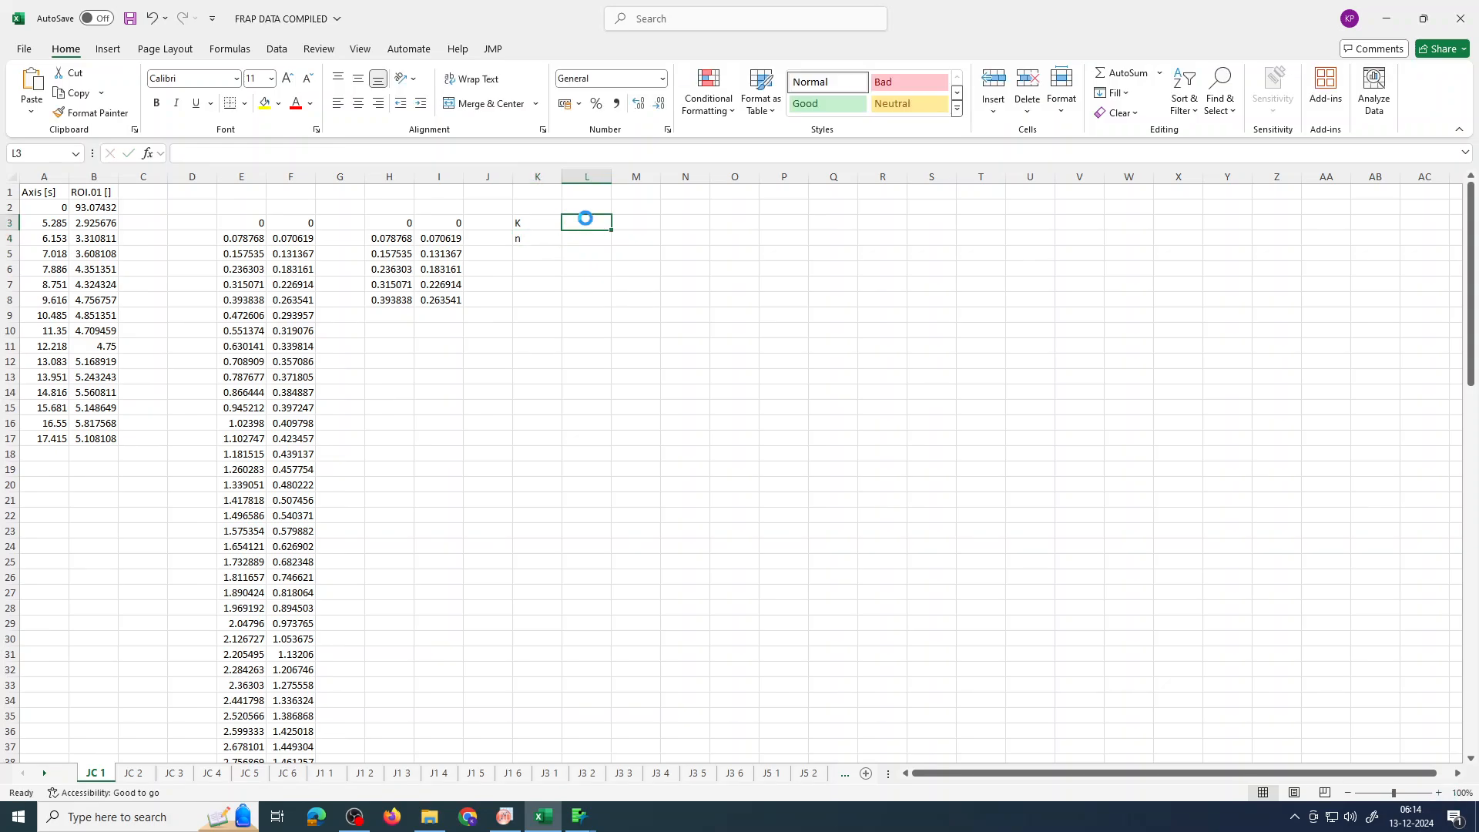
key(ctrl+v)
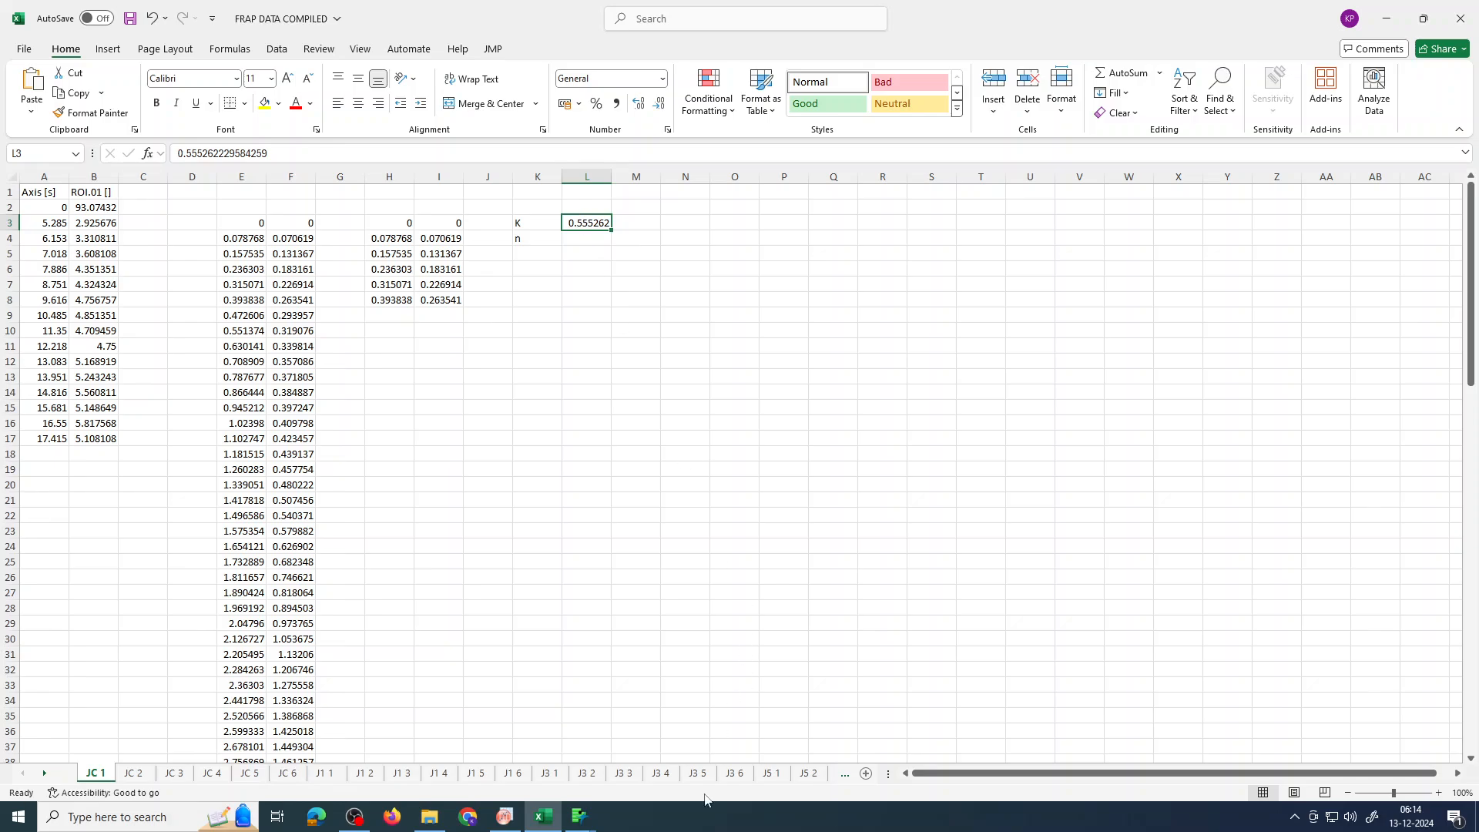
Step: Copy the fitted n value from the JMP nonlinear report into cell L4 of the Excel sheet
click(566, 816)
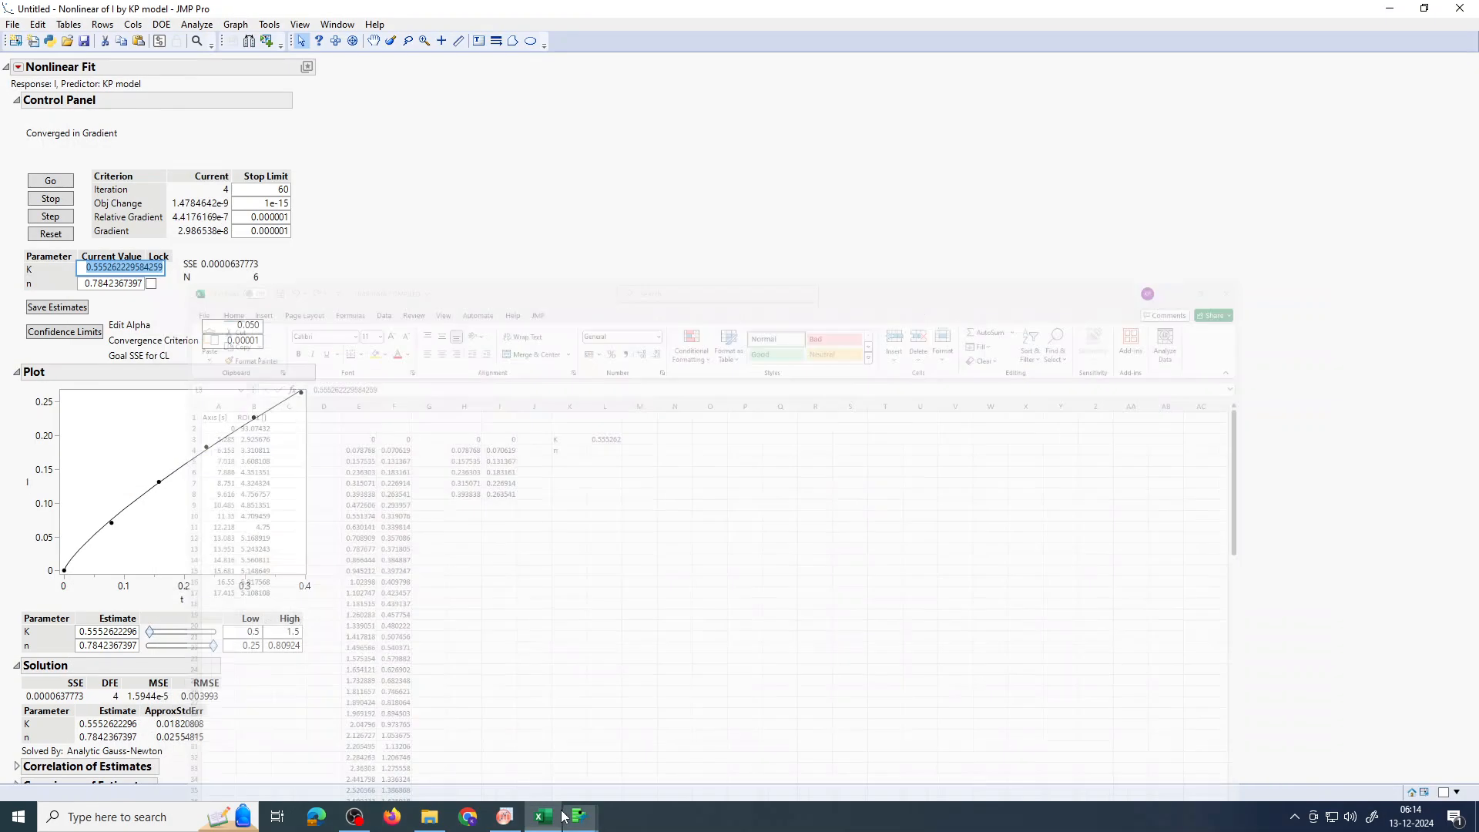
click(85, 284)
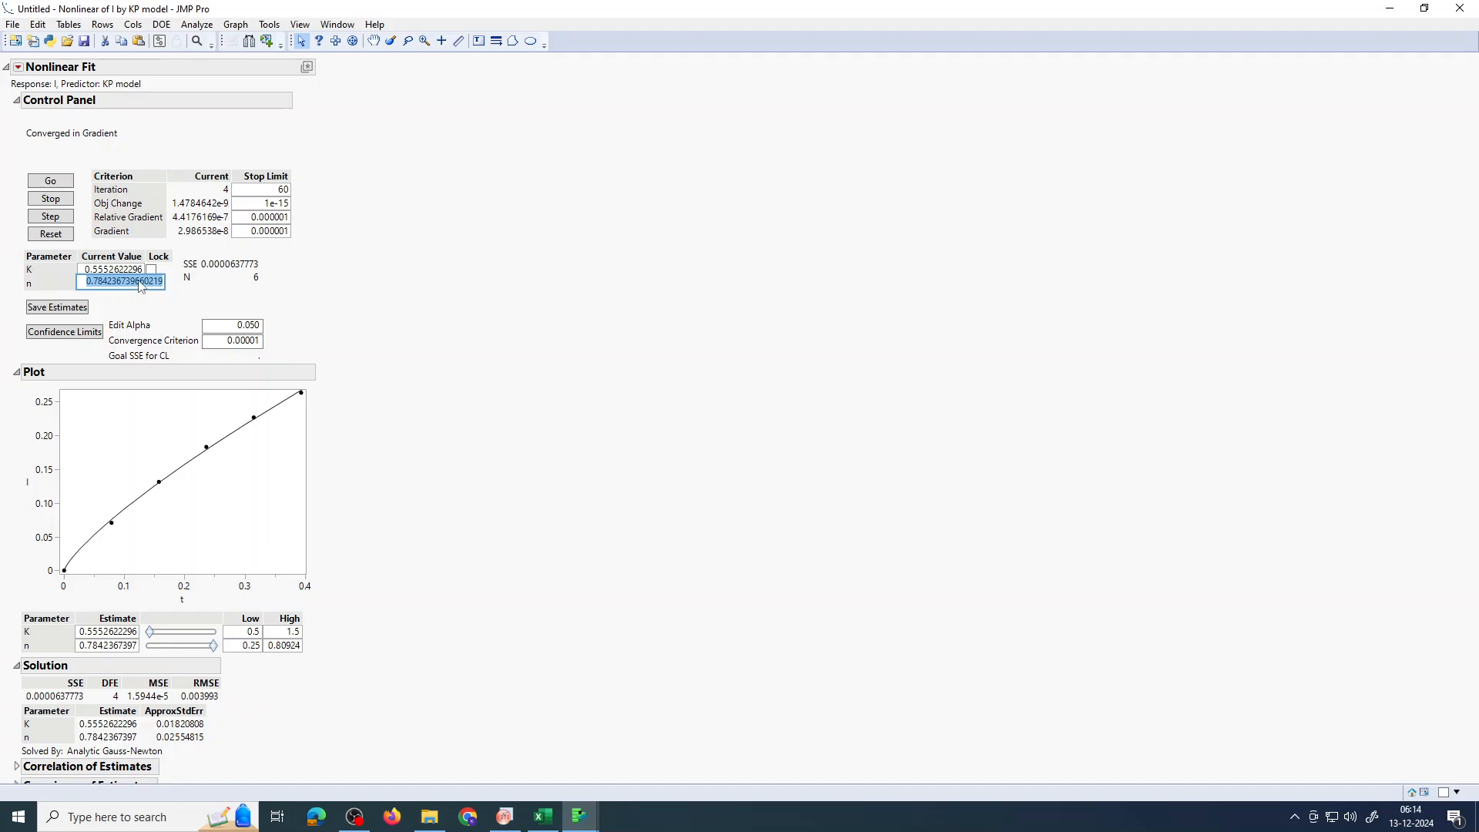
click(543, 816)
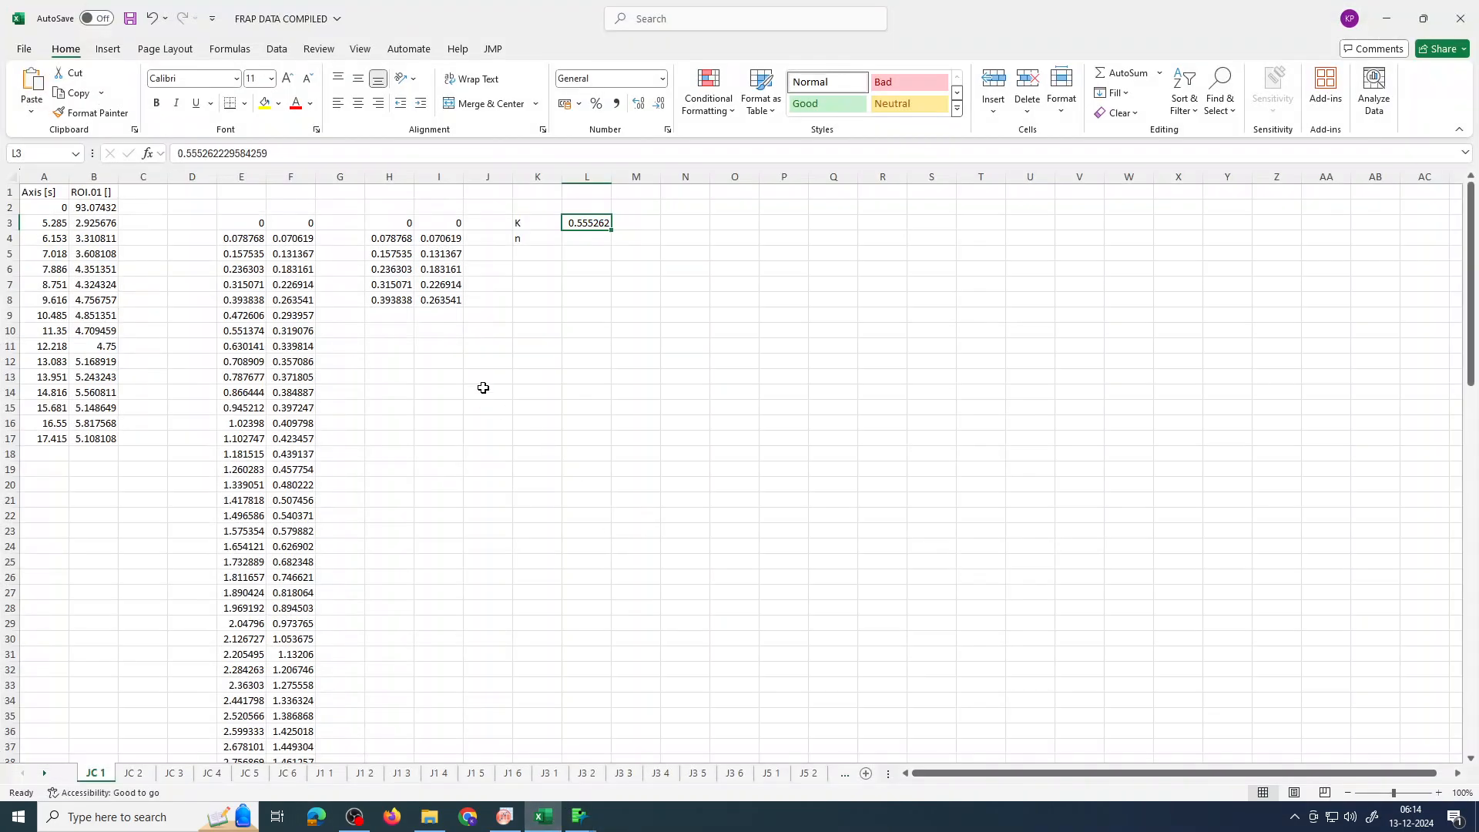
click(581, 238)
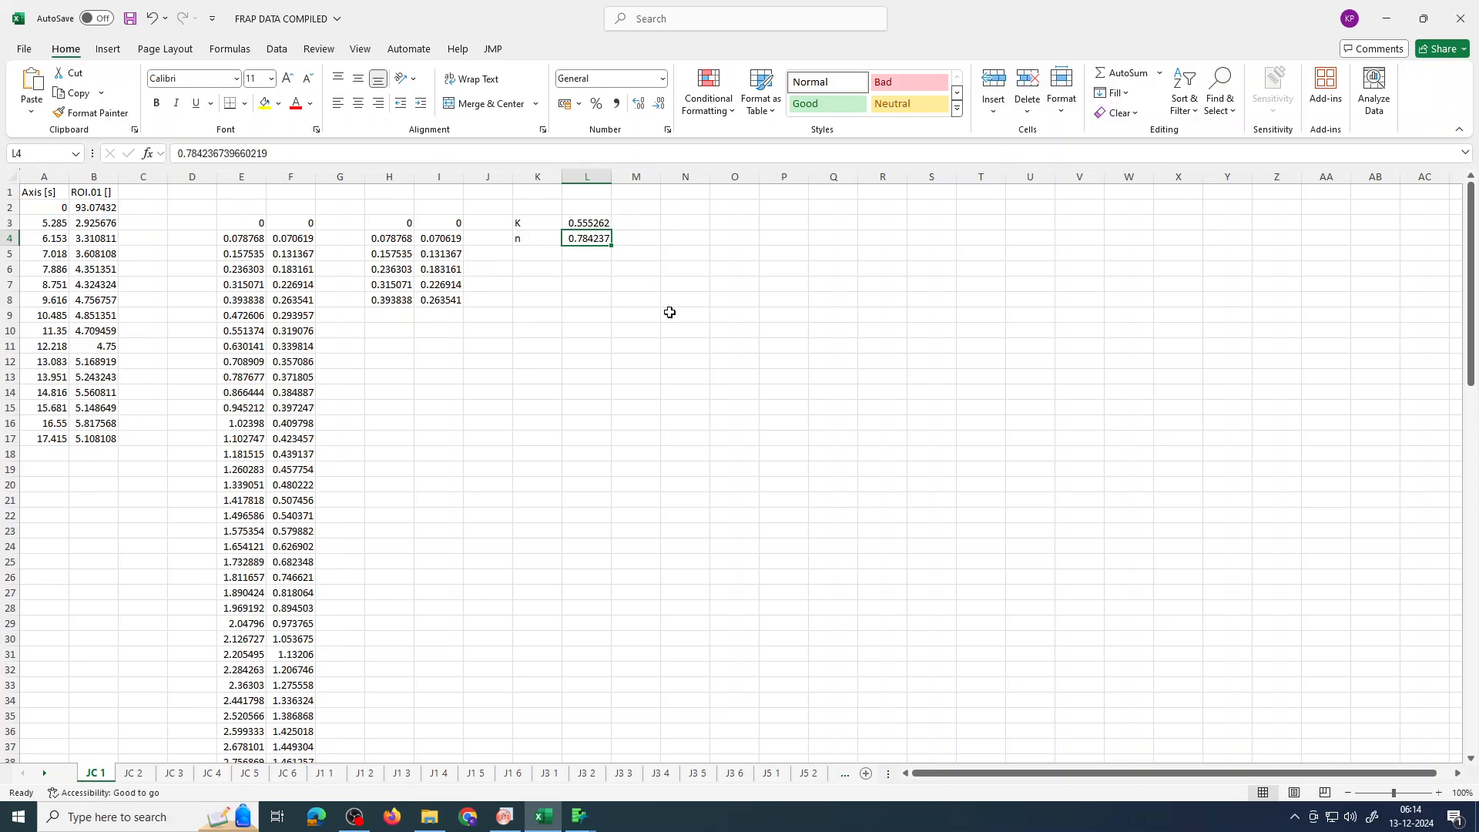
Step: Save the nonlinear fit's estimates to the KP model column in JMP and minimize the report
click(558, 817)
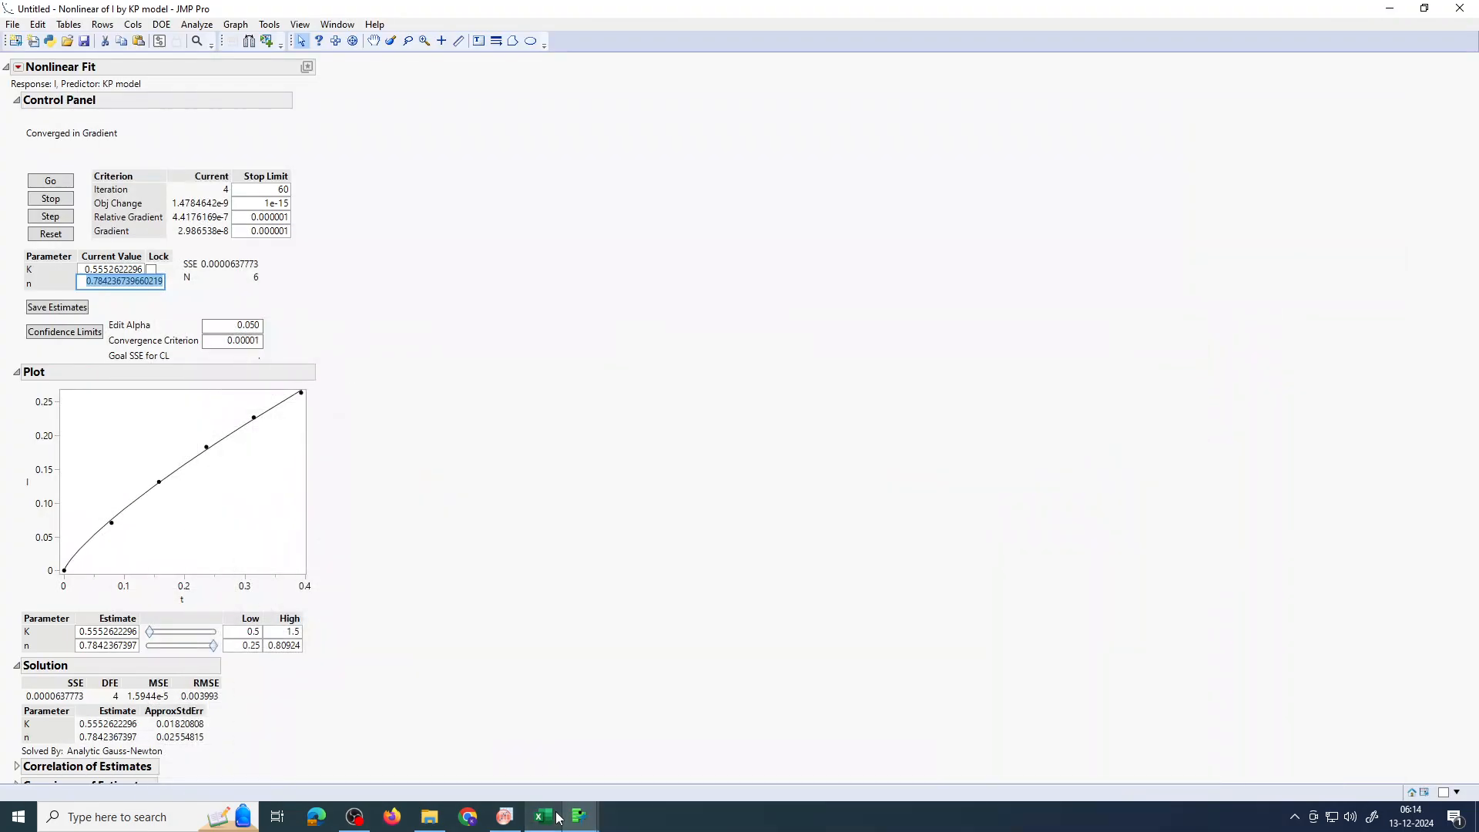
click(453, 481)
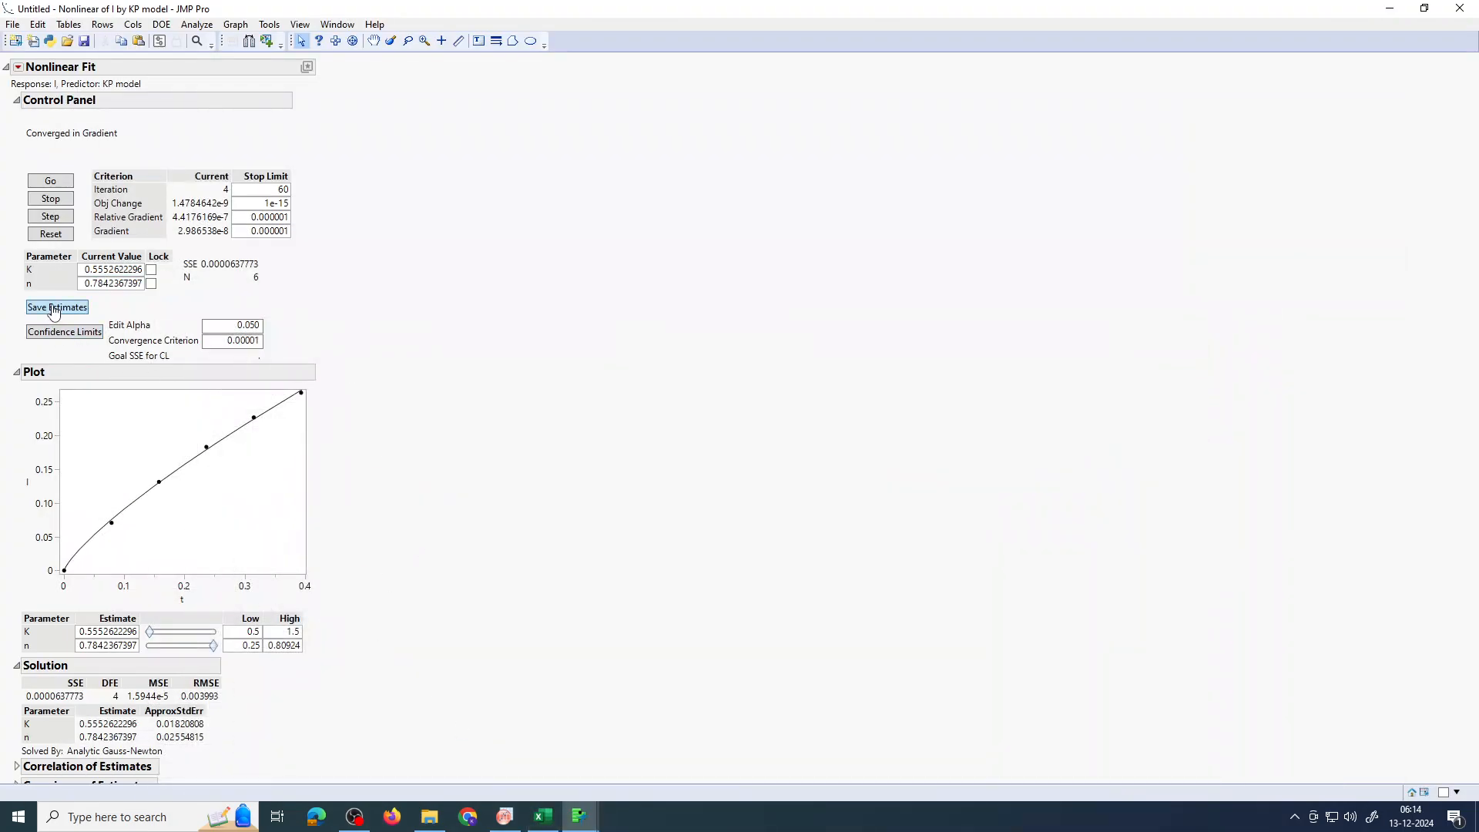
click(54, 309)
click(1391, 12)
Step: Enter the label R^2 in cell N3 of the Excel sheet JC 1 and select the cell beside it
click(543, 817)
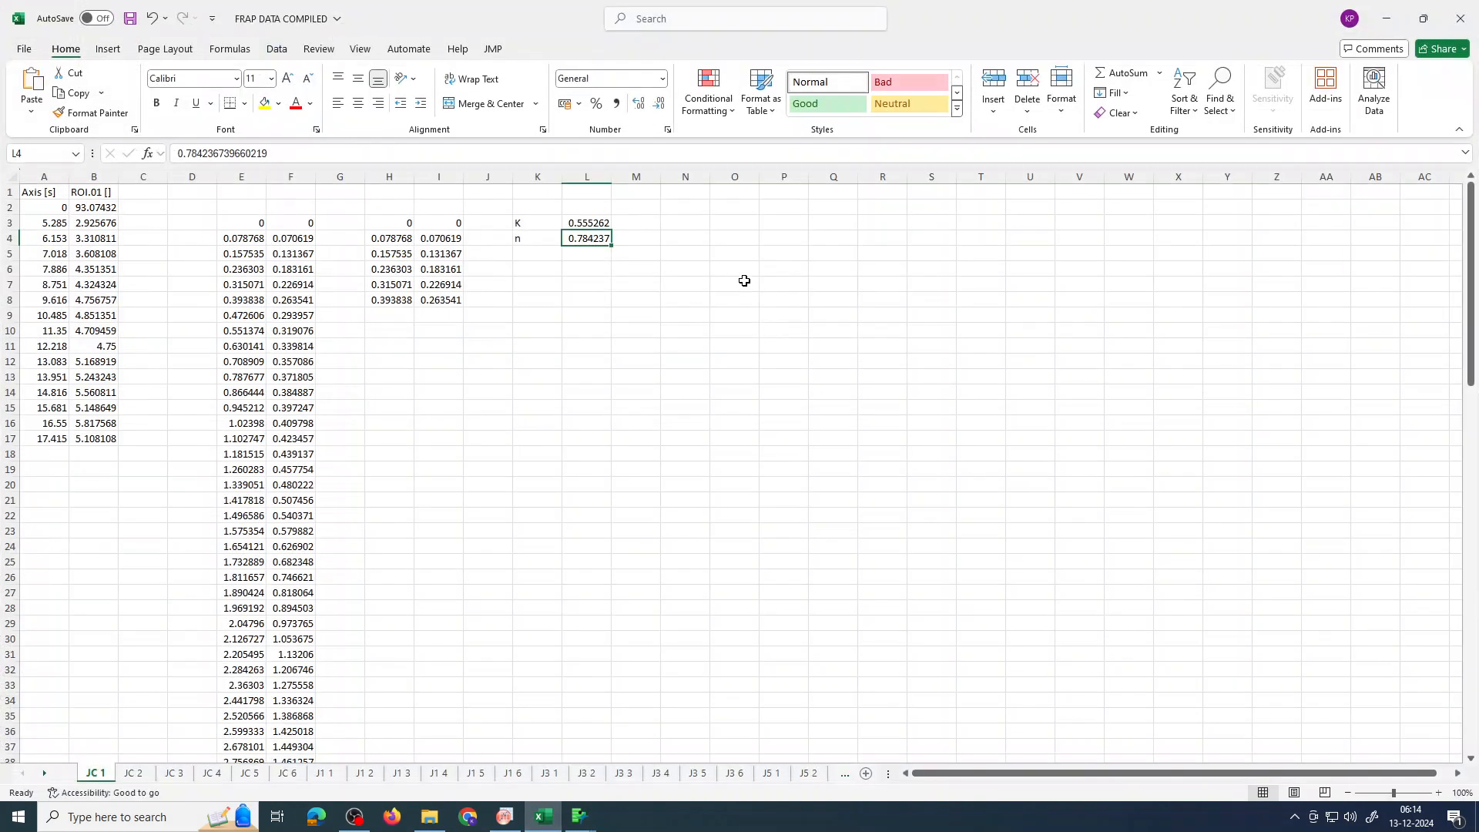
click(697, 223)
text(R^2)
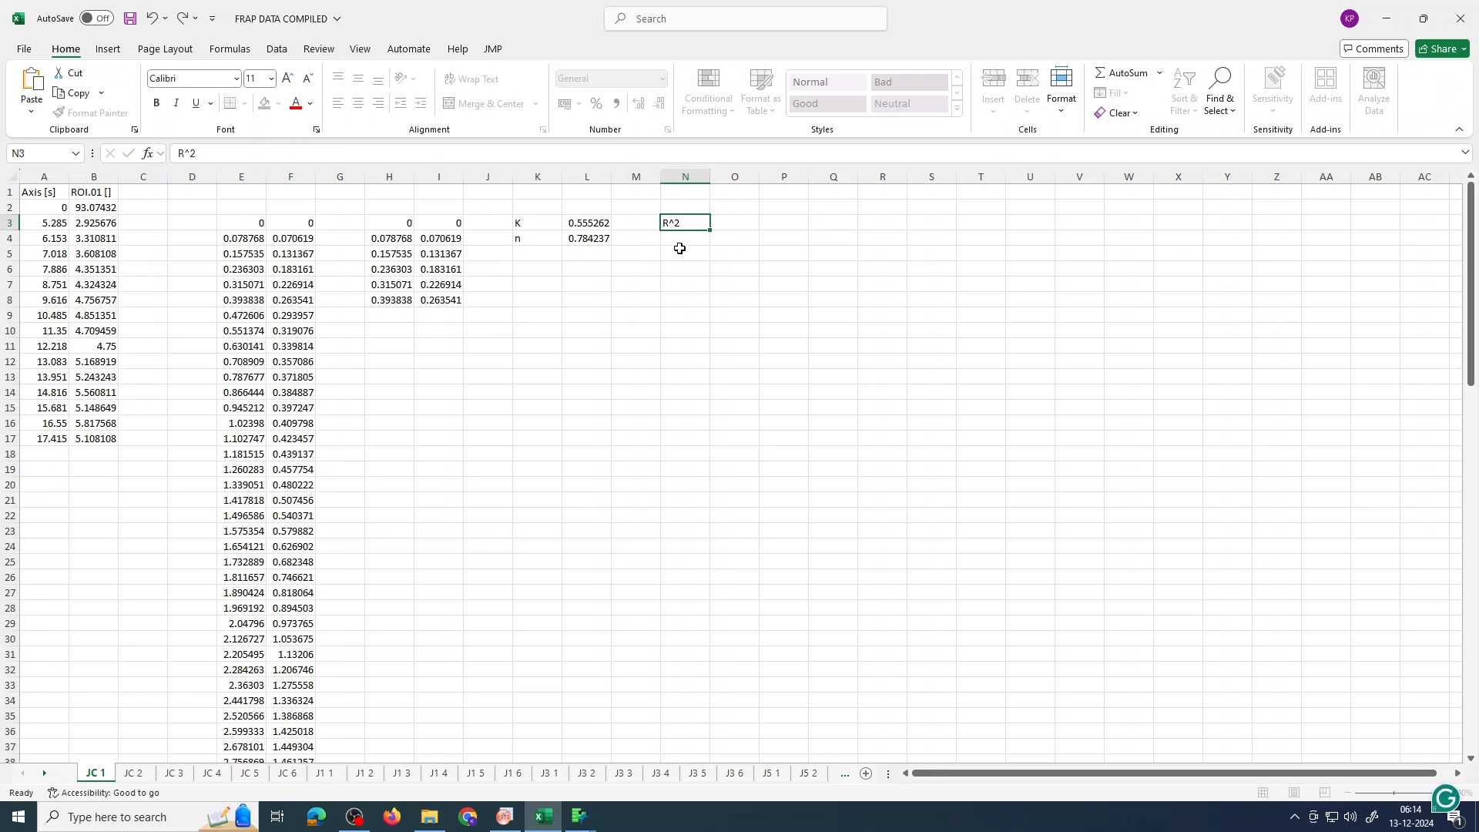
click(744, 221)
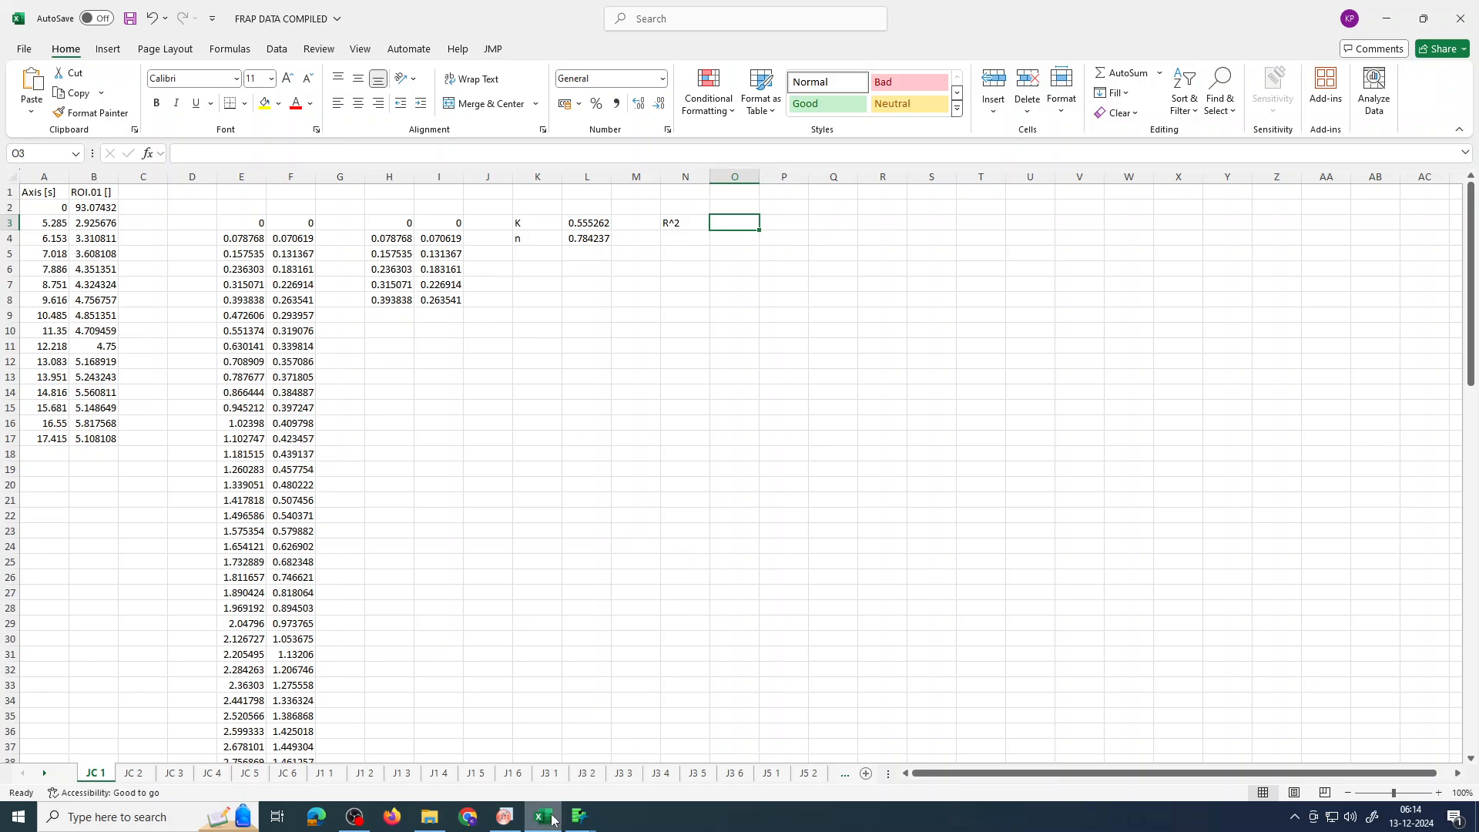
Step: Switch to JMP Pro and run a multivariate correlation analysis on the columns I and KP model
click(579, 817)
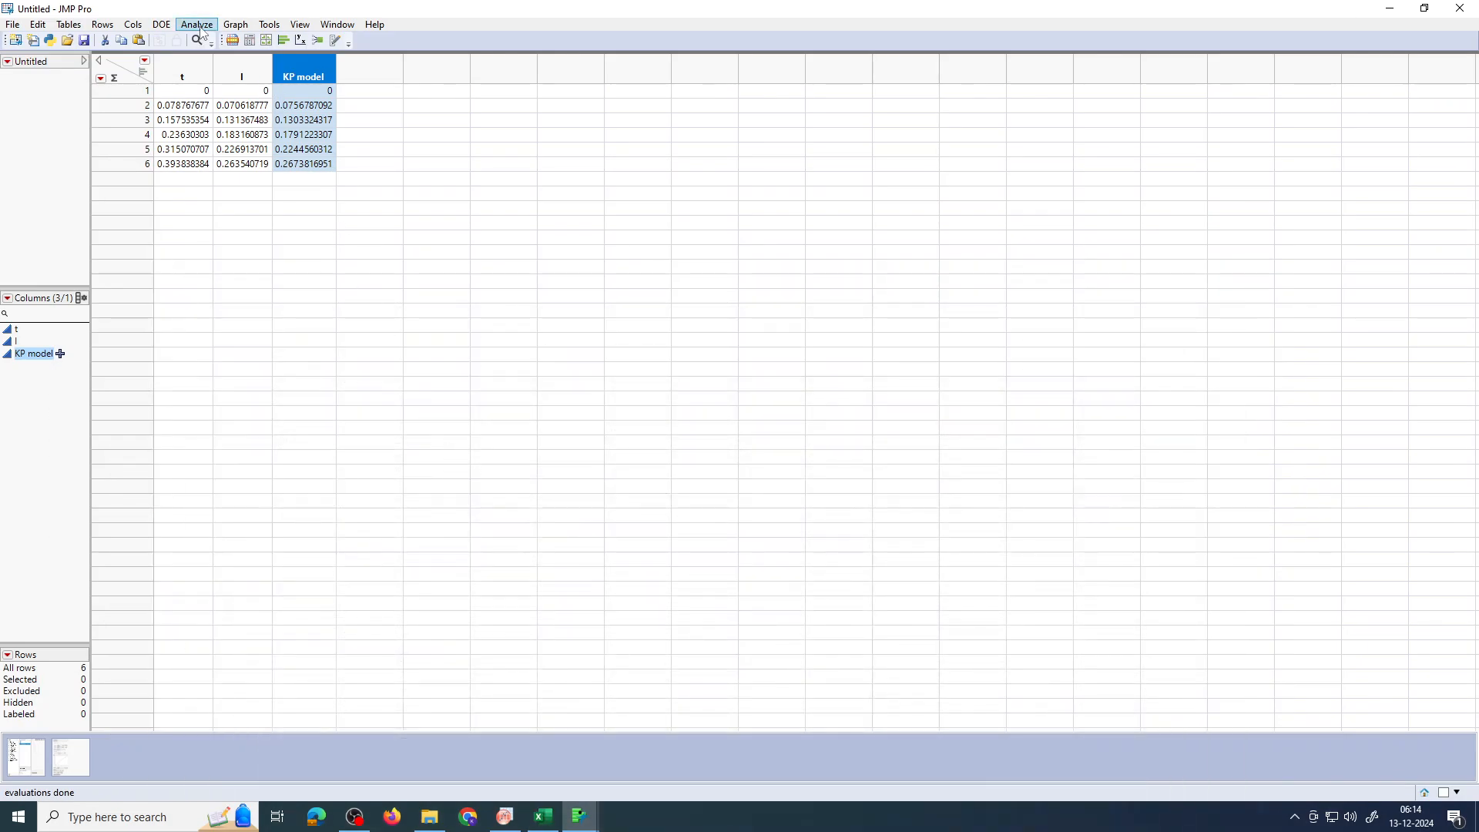
click(199, 26)
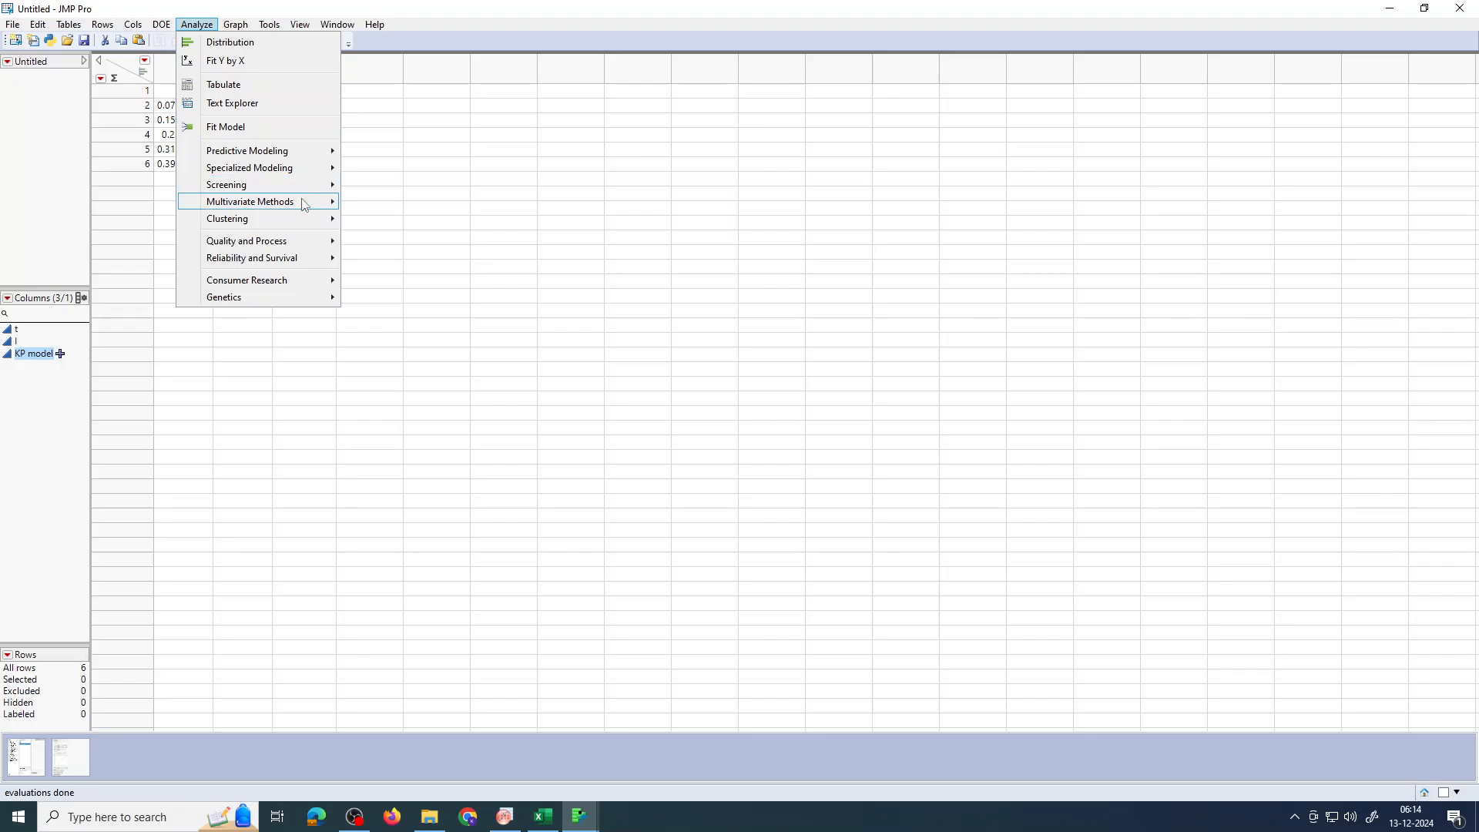
mouse_move(304, 202)
click(401, 201)
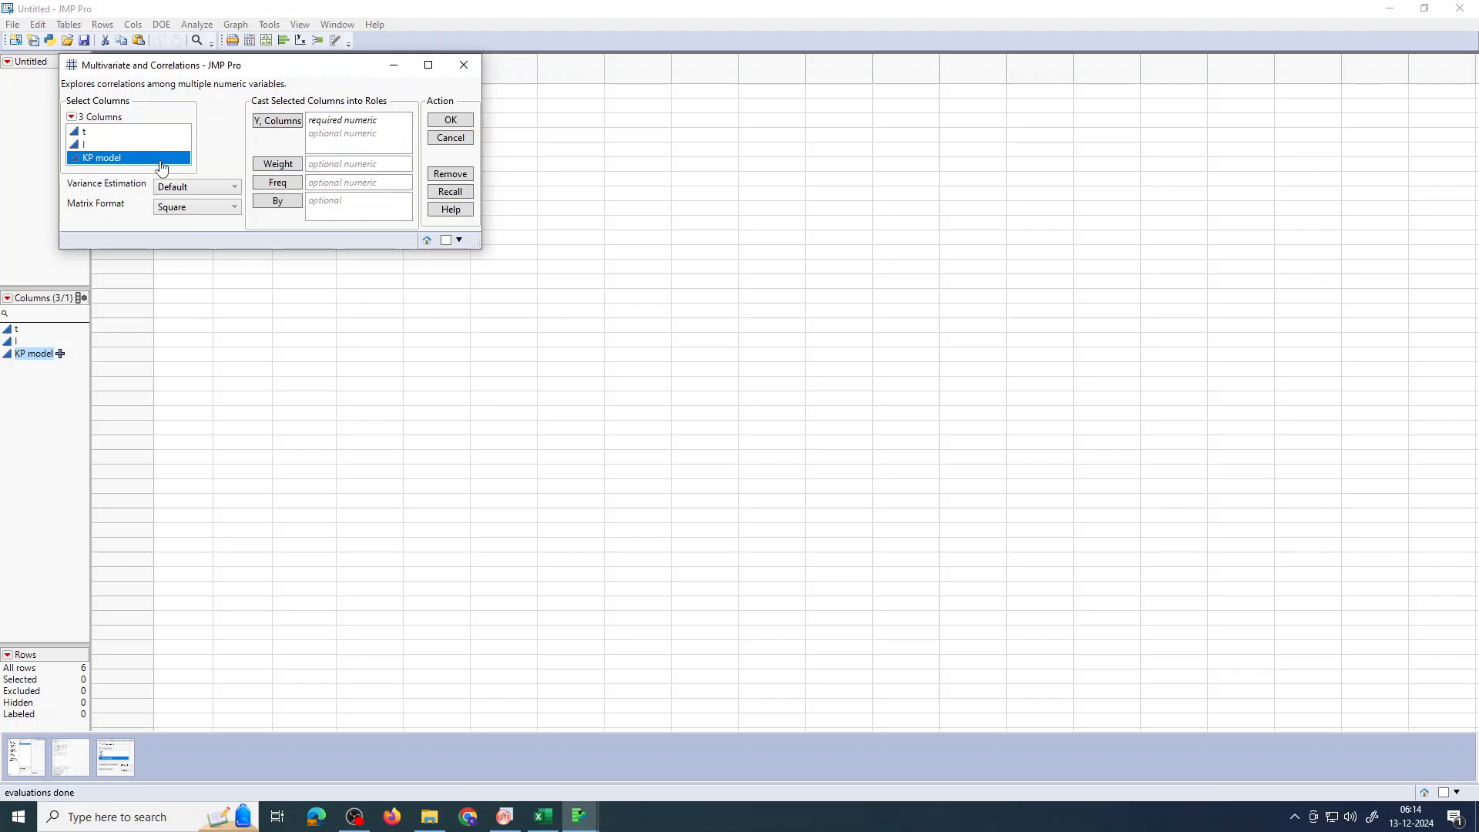
shift+click(106, 146)
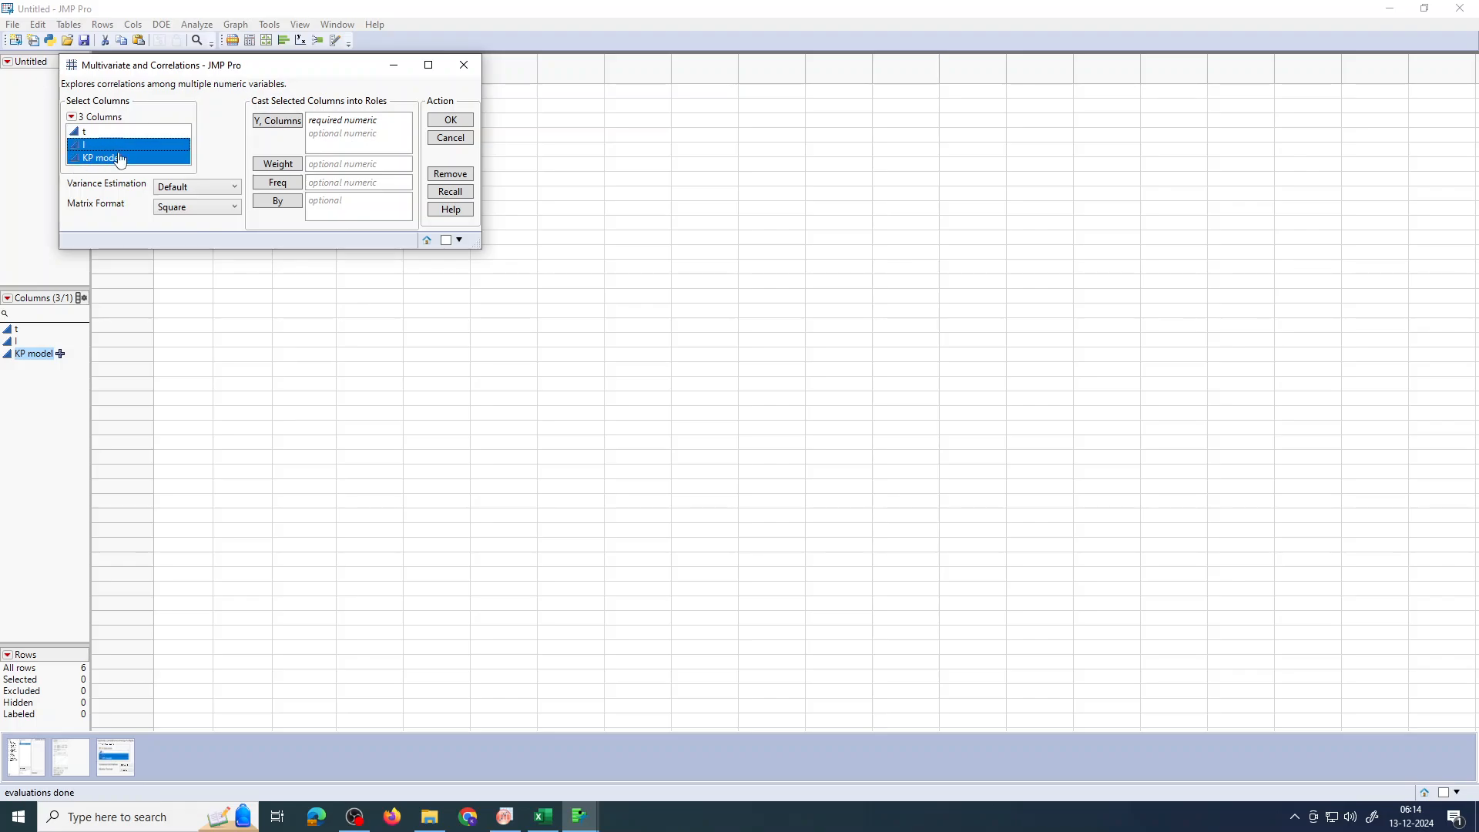
click(271, 123)
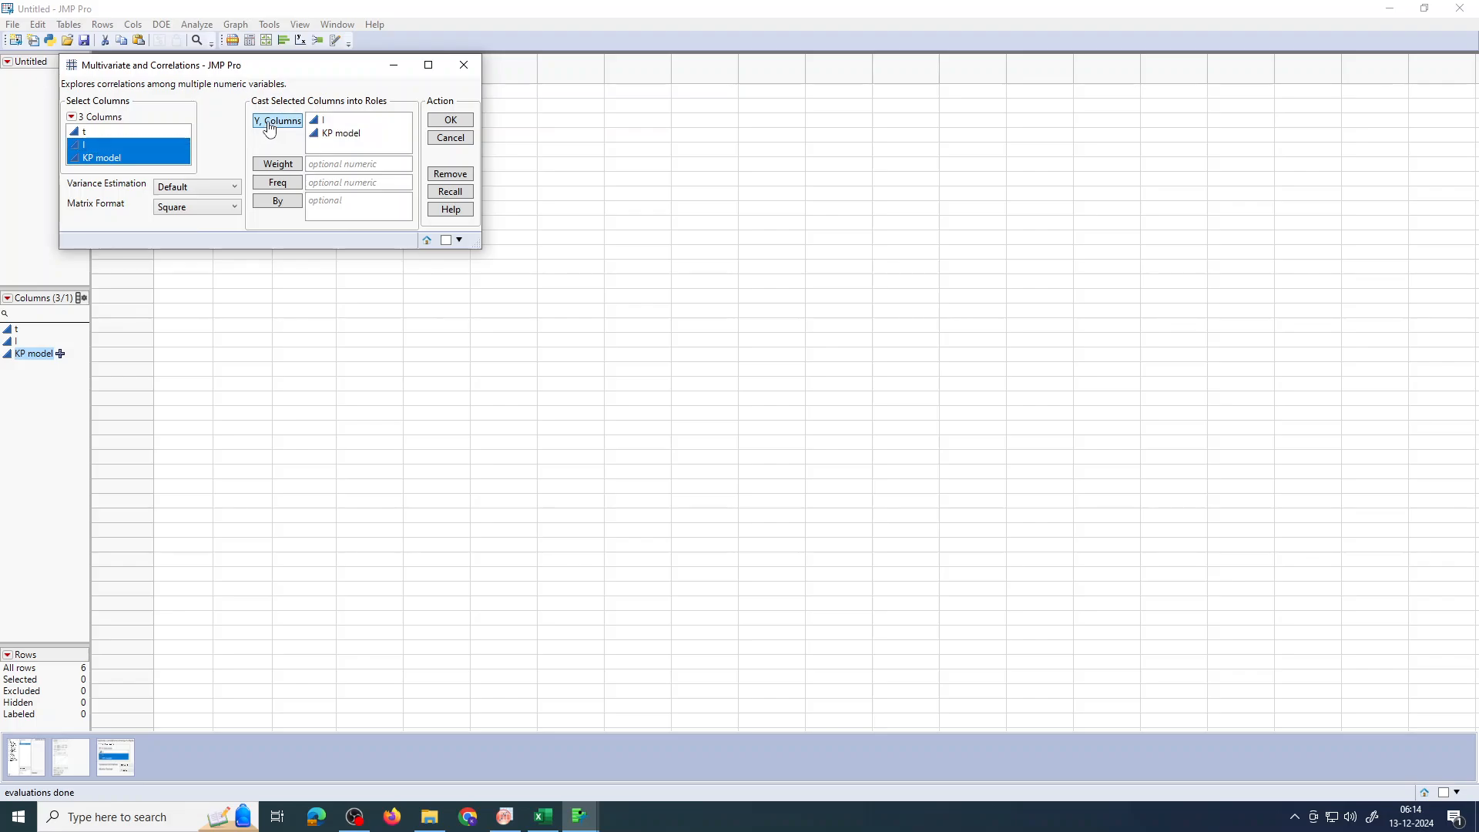
click(452, 124)
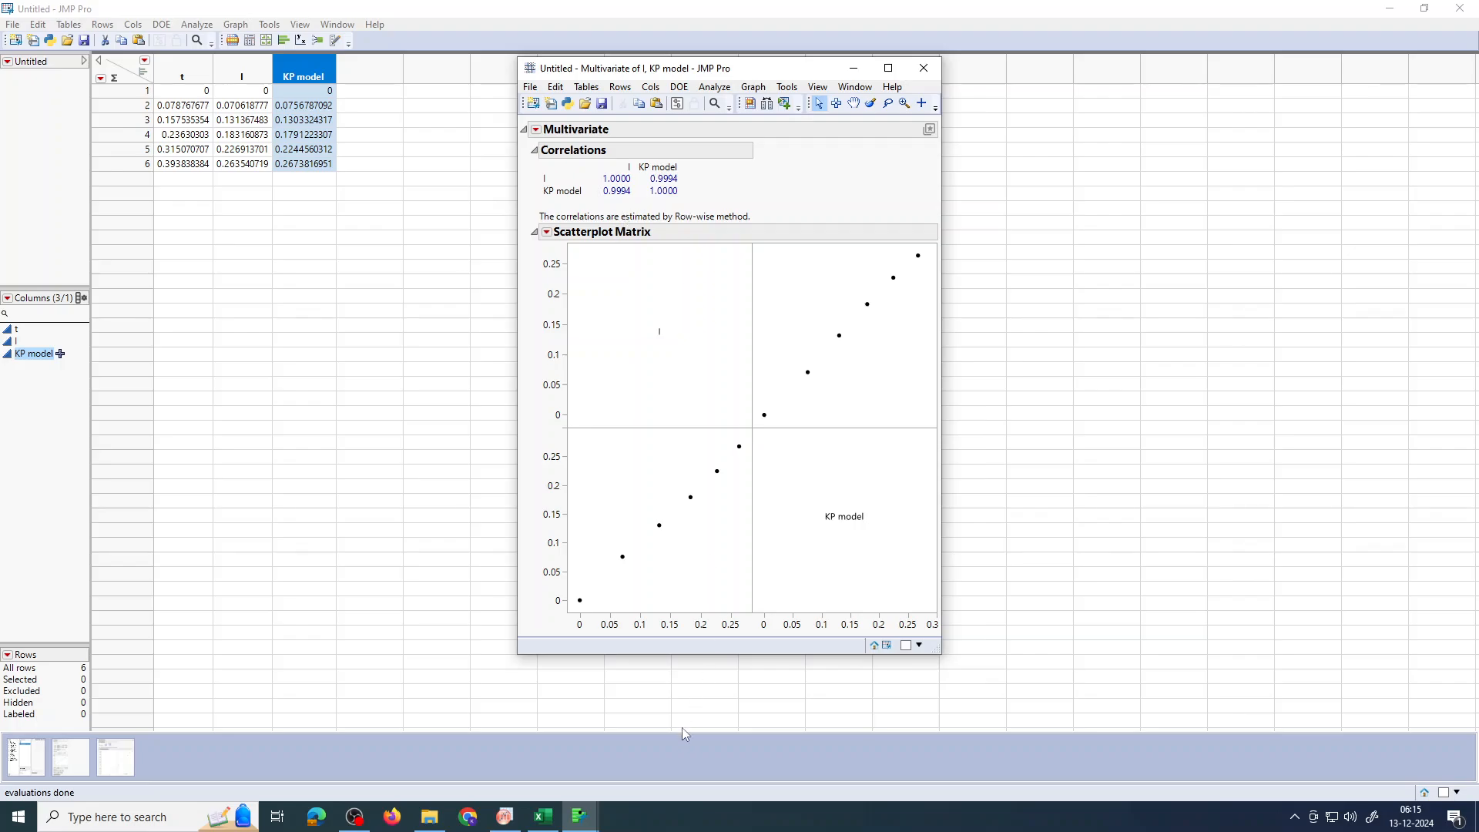
Step: Enter 0.9994 beside the R^2 label in cell O3 of Excel sheet JC 1, and close JMP's multivariate report
click(543, 817)
click(723, 225)
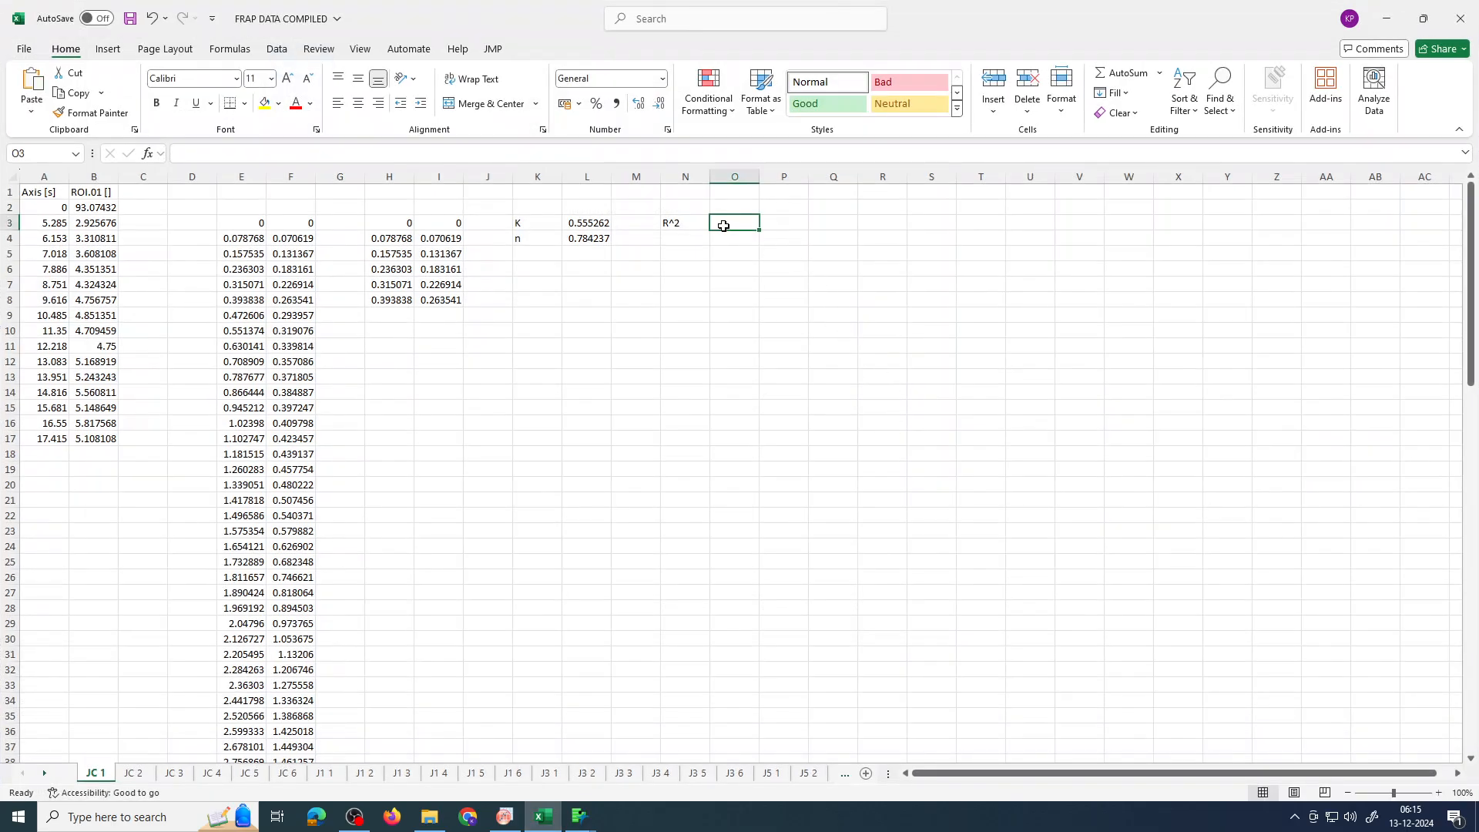
text(0.9994)
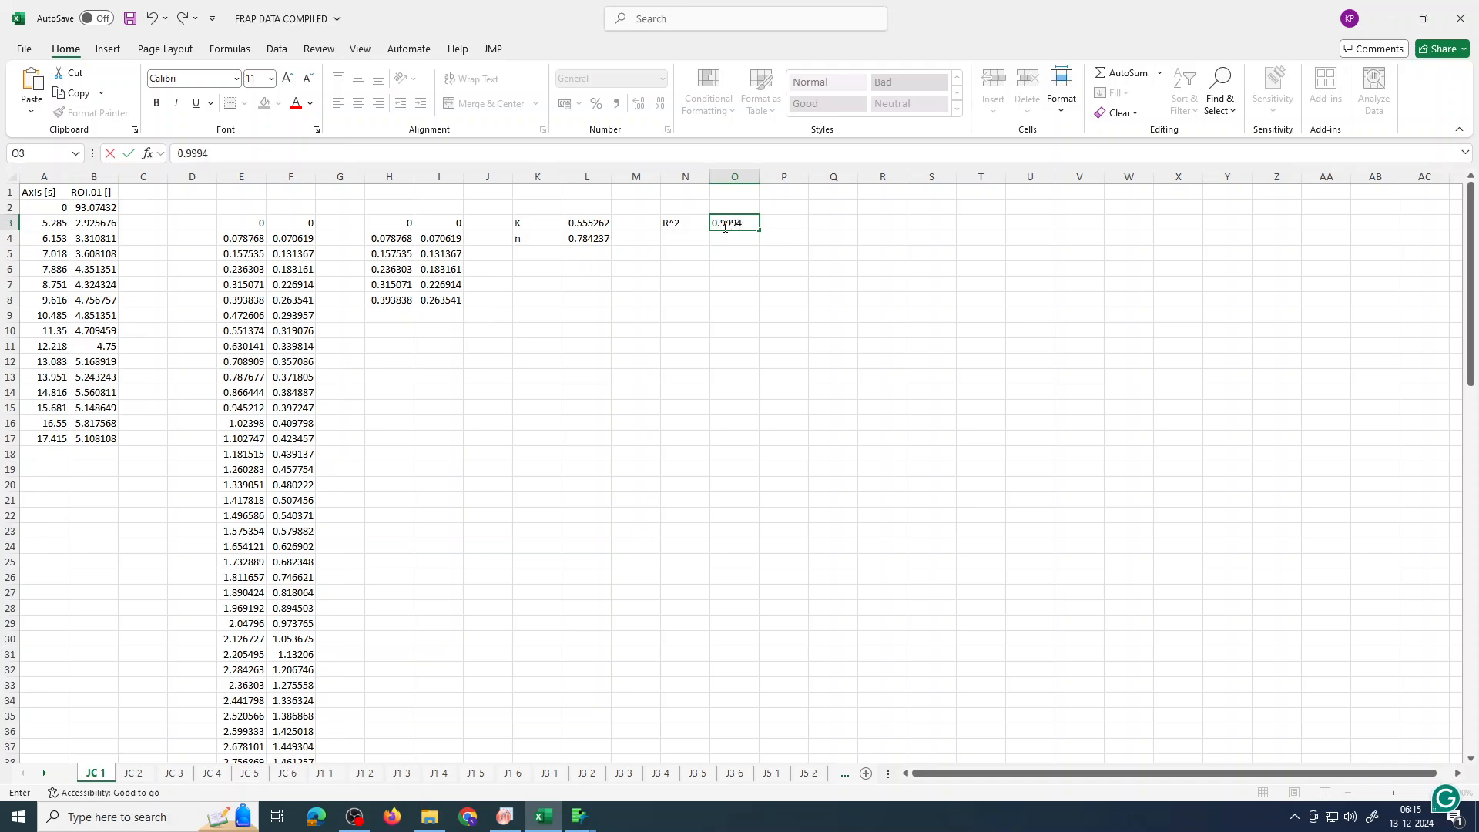
click(718, 329)
click(551, 823)
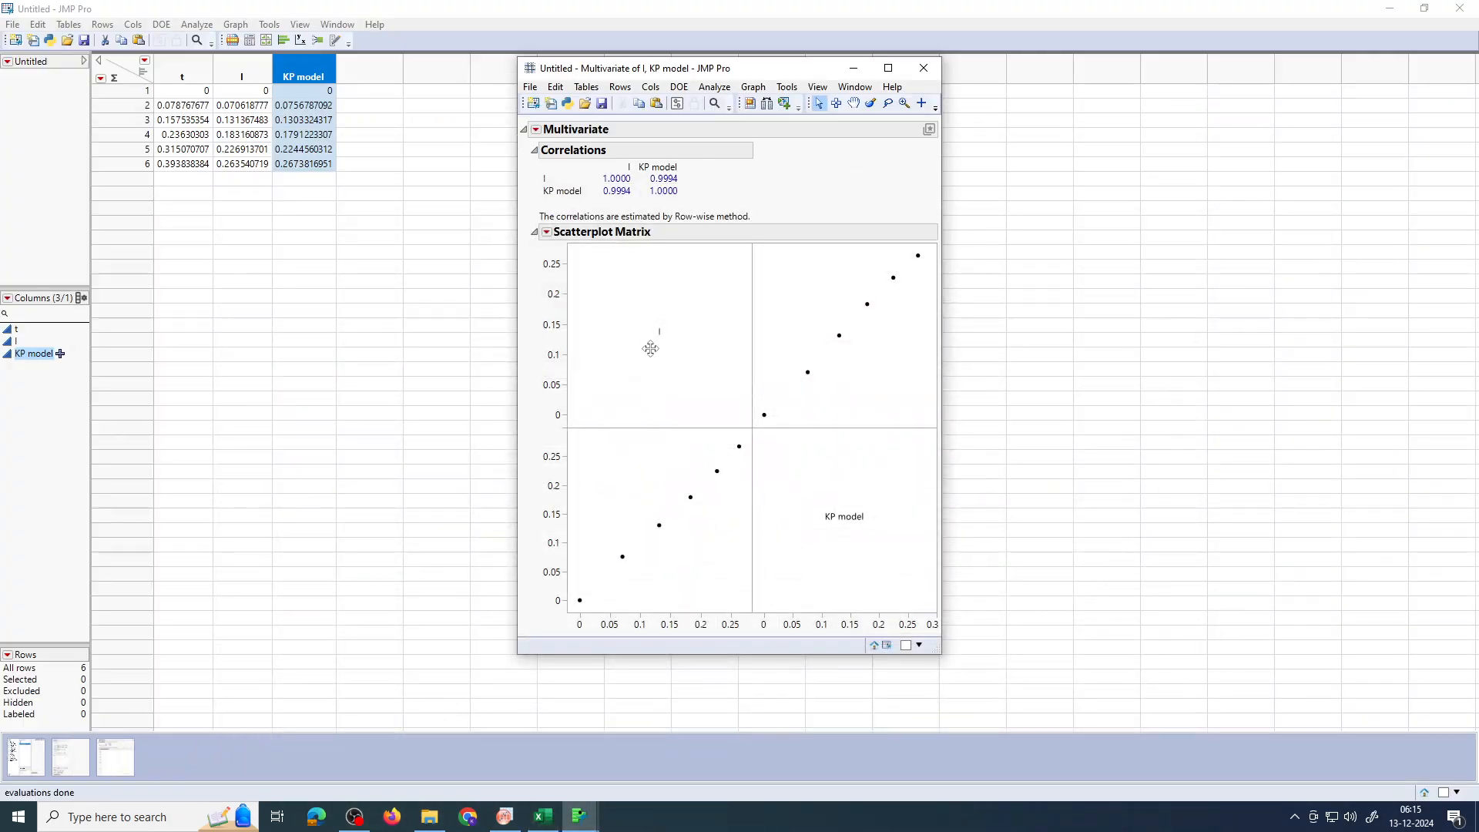
click(924, 68)
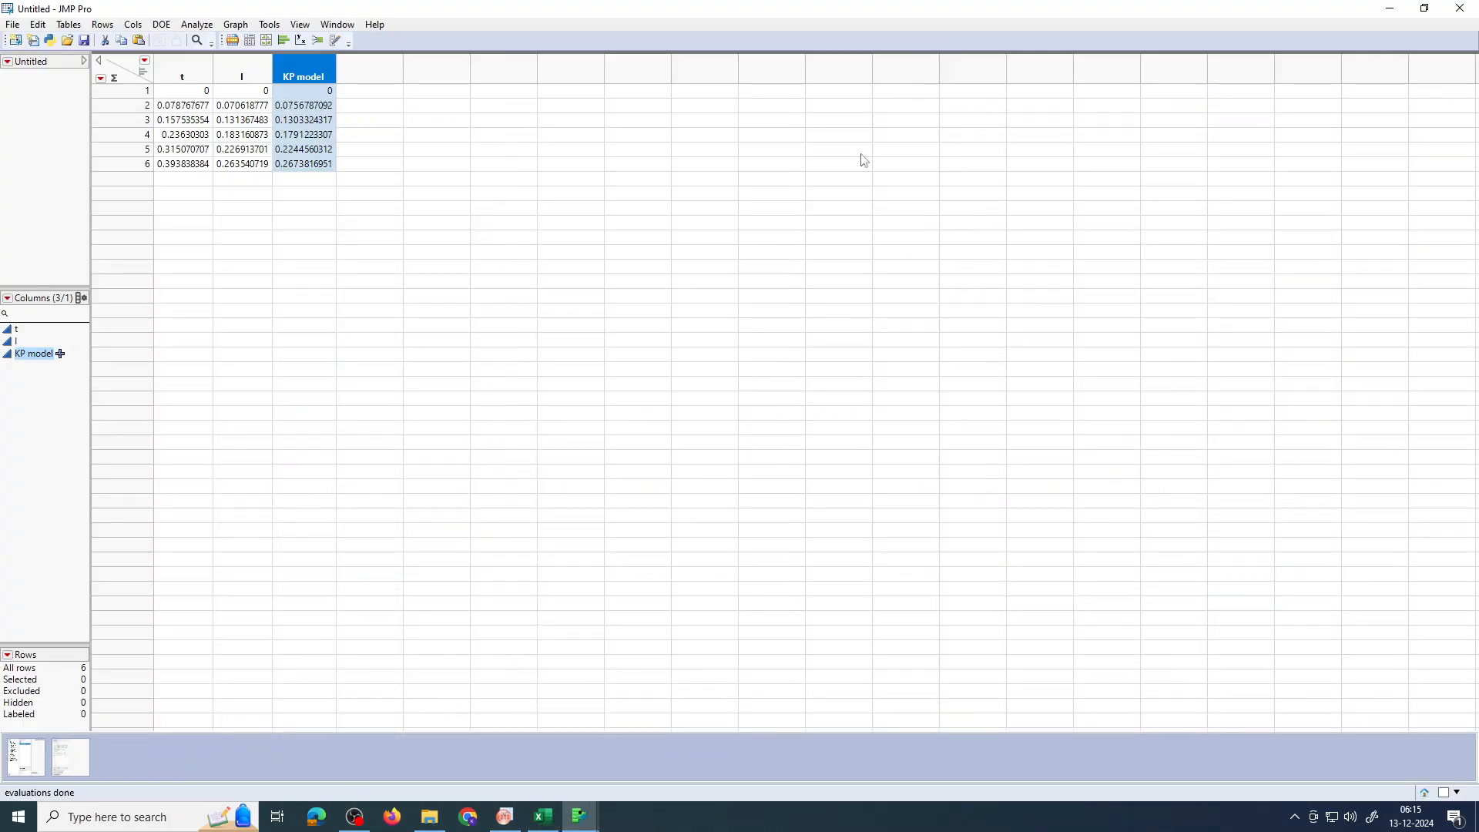
click(12, 24)
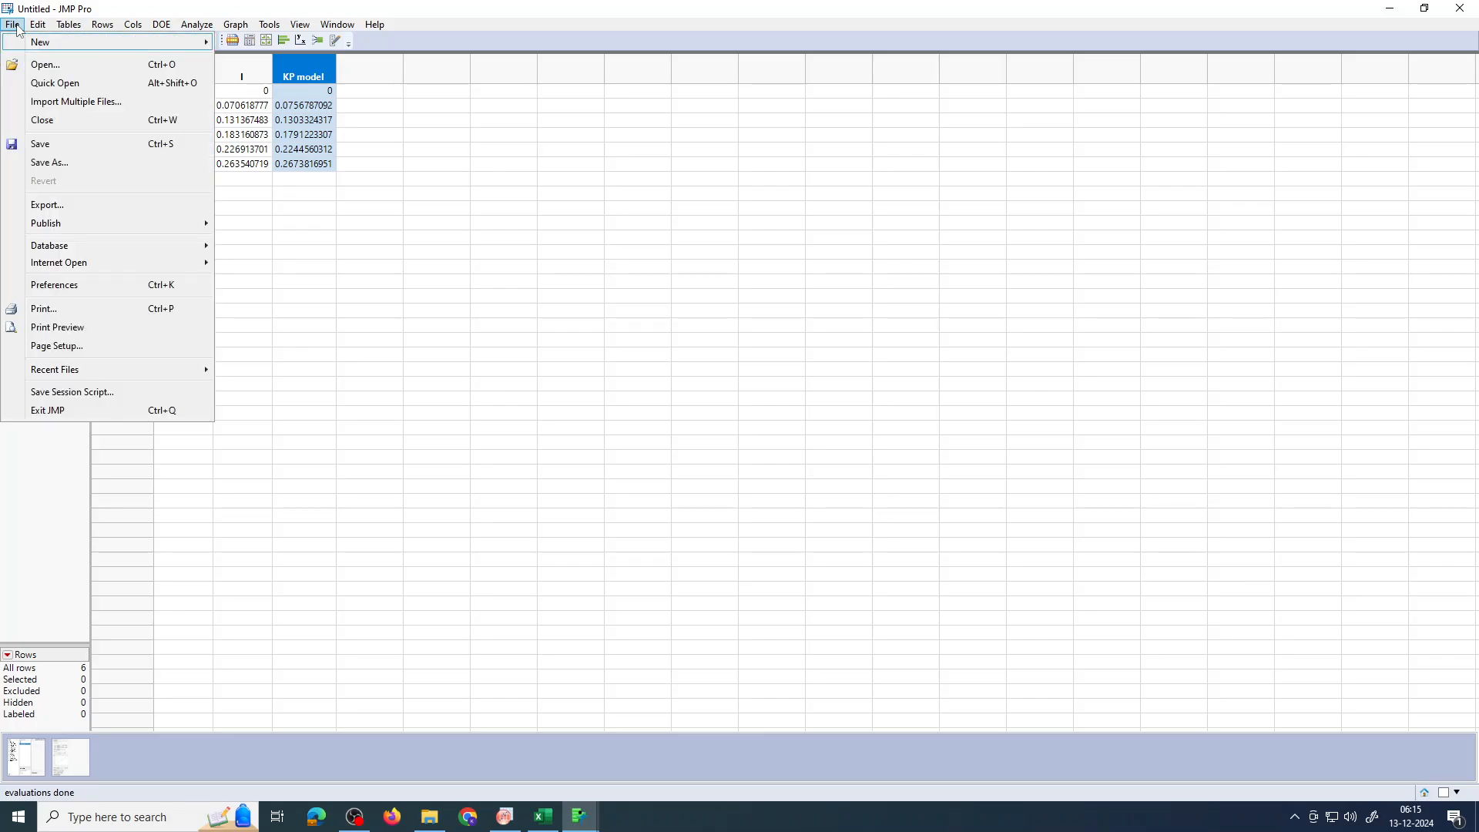
click(58, 165)
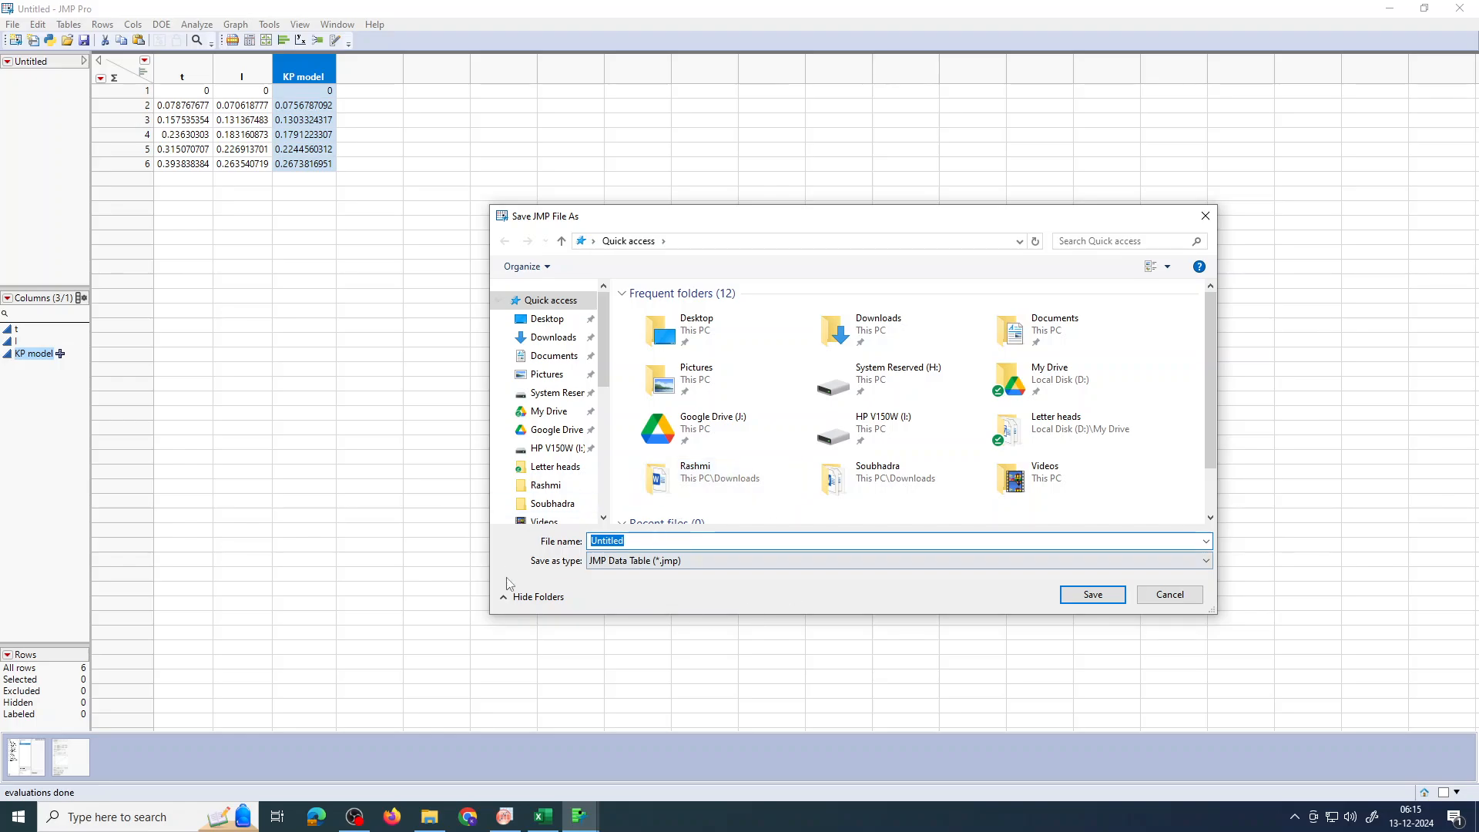
click(1205, 216)
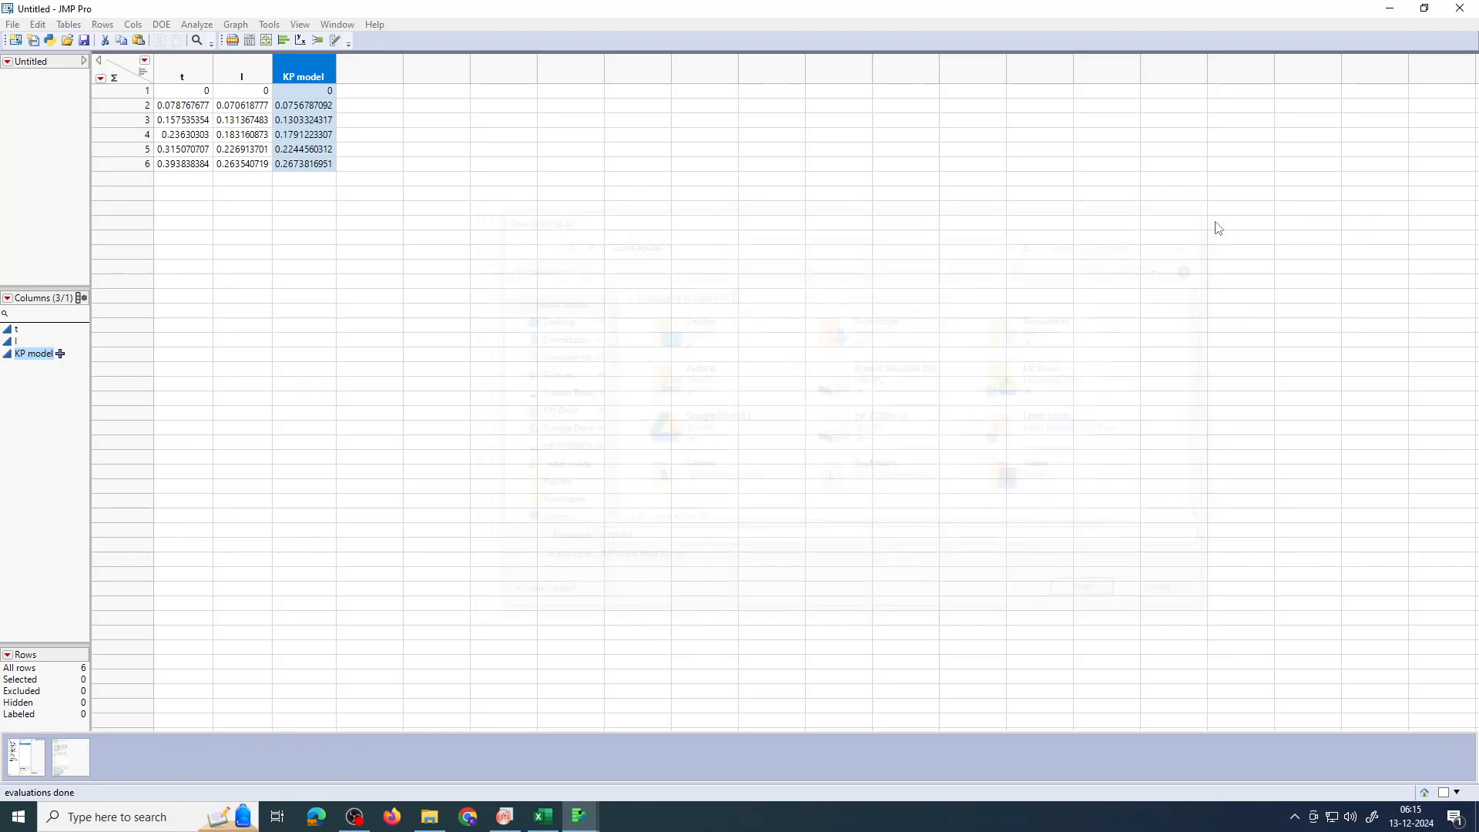
Step: Switch to Excel and open sheet J1 1, checking data rows 4 and 5 for the recovery's starting point
click(544, 816)
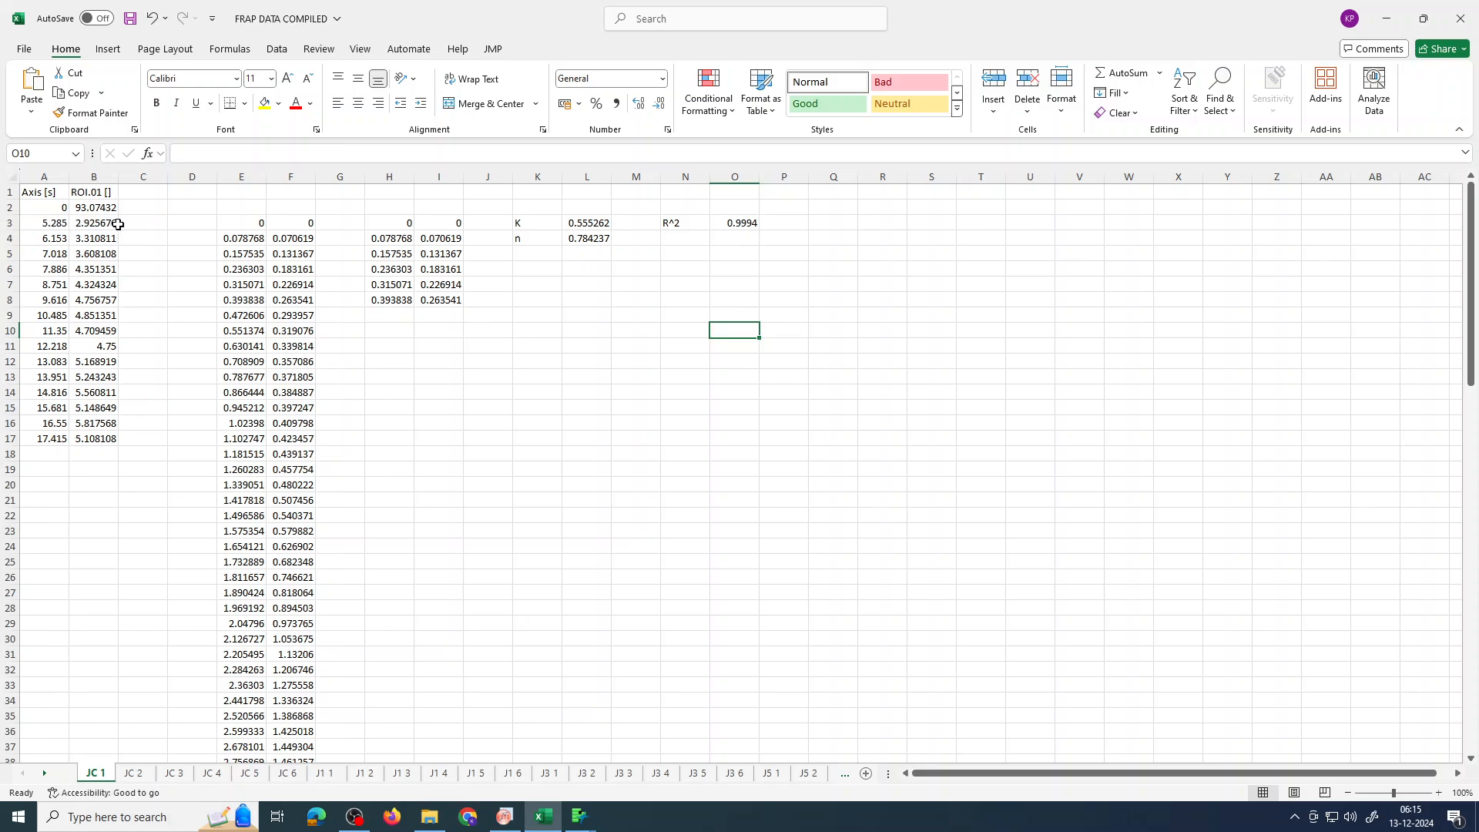
click(118, 223)
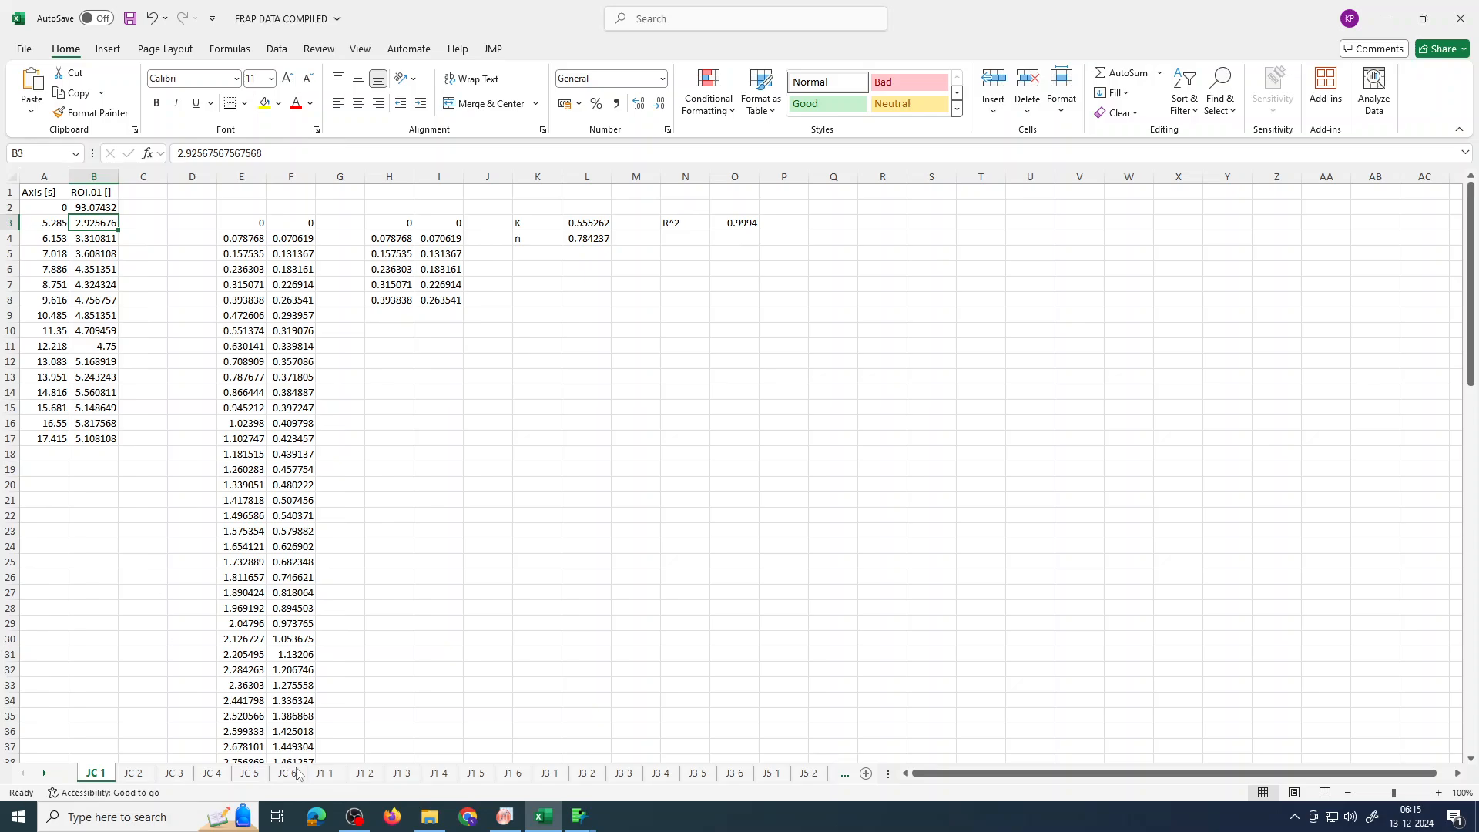
click(326, 774)
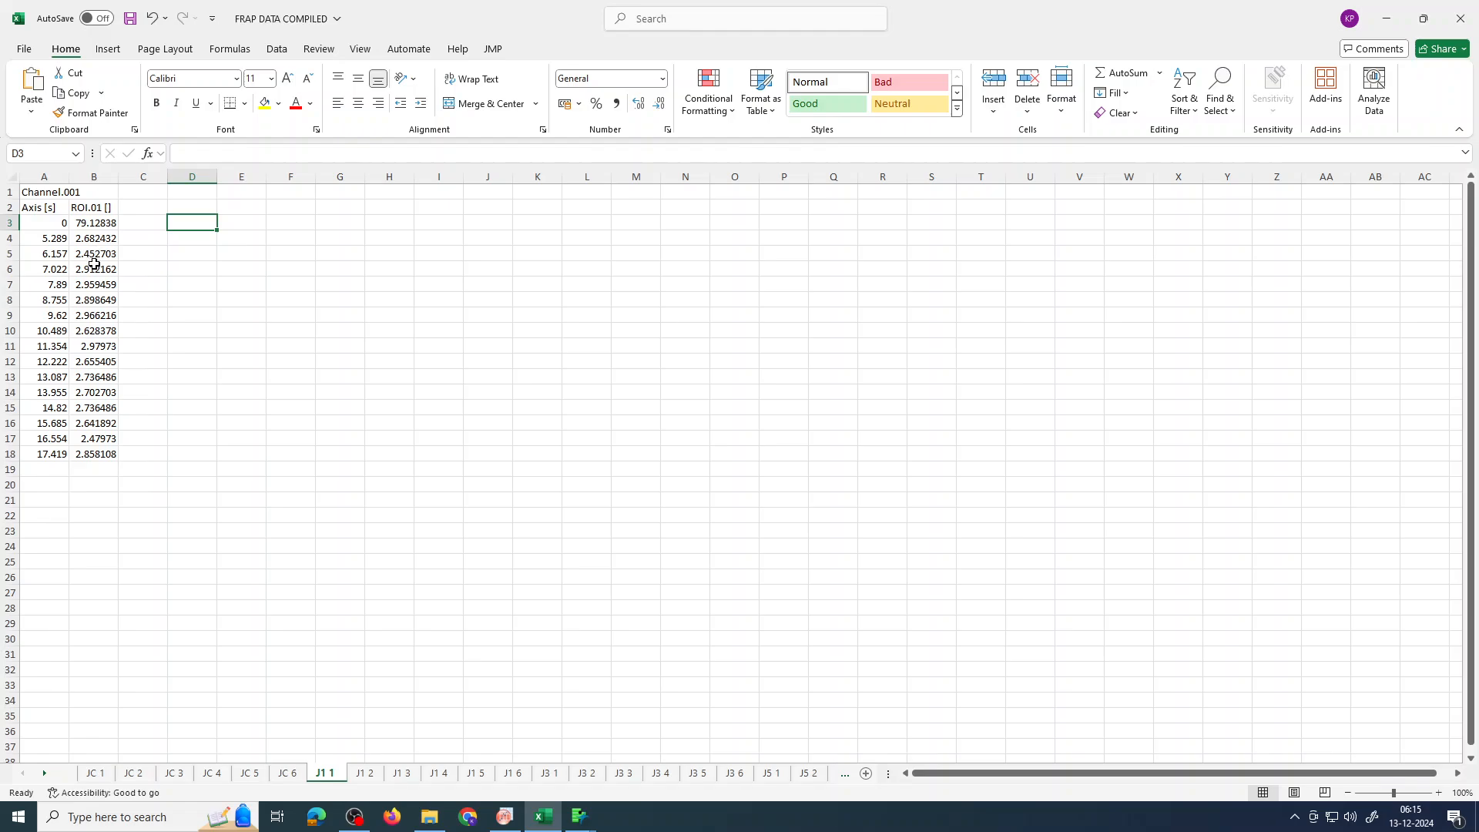
click(8, 238)
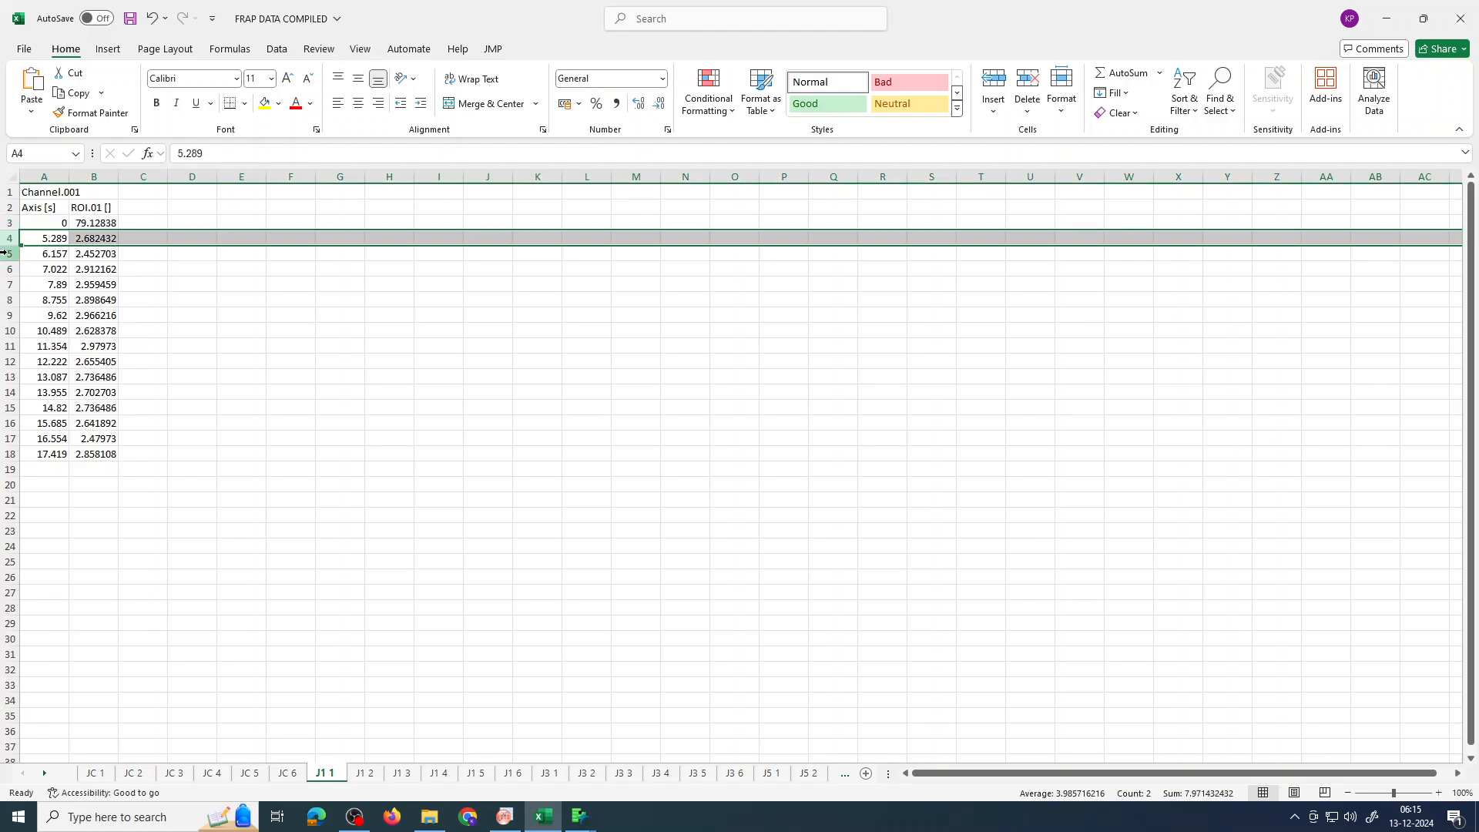
click(6, 253)
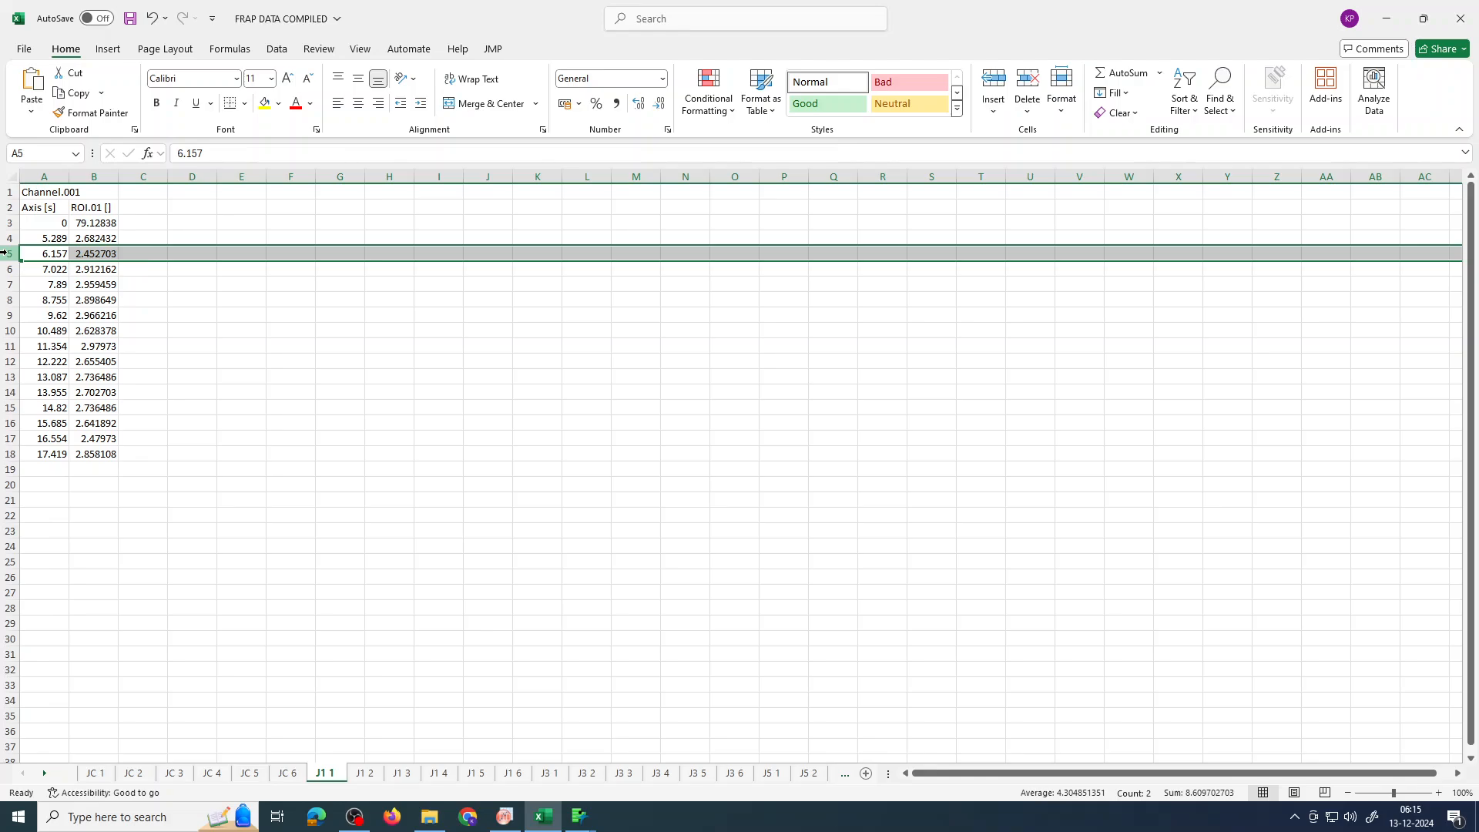
click(183, 268)
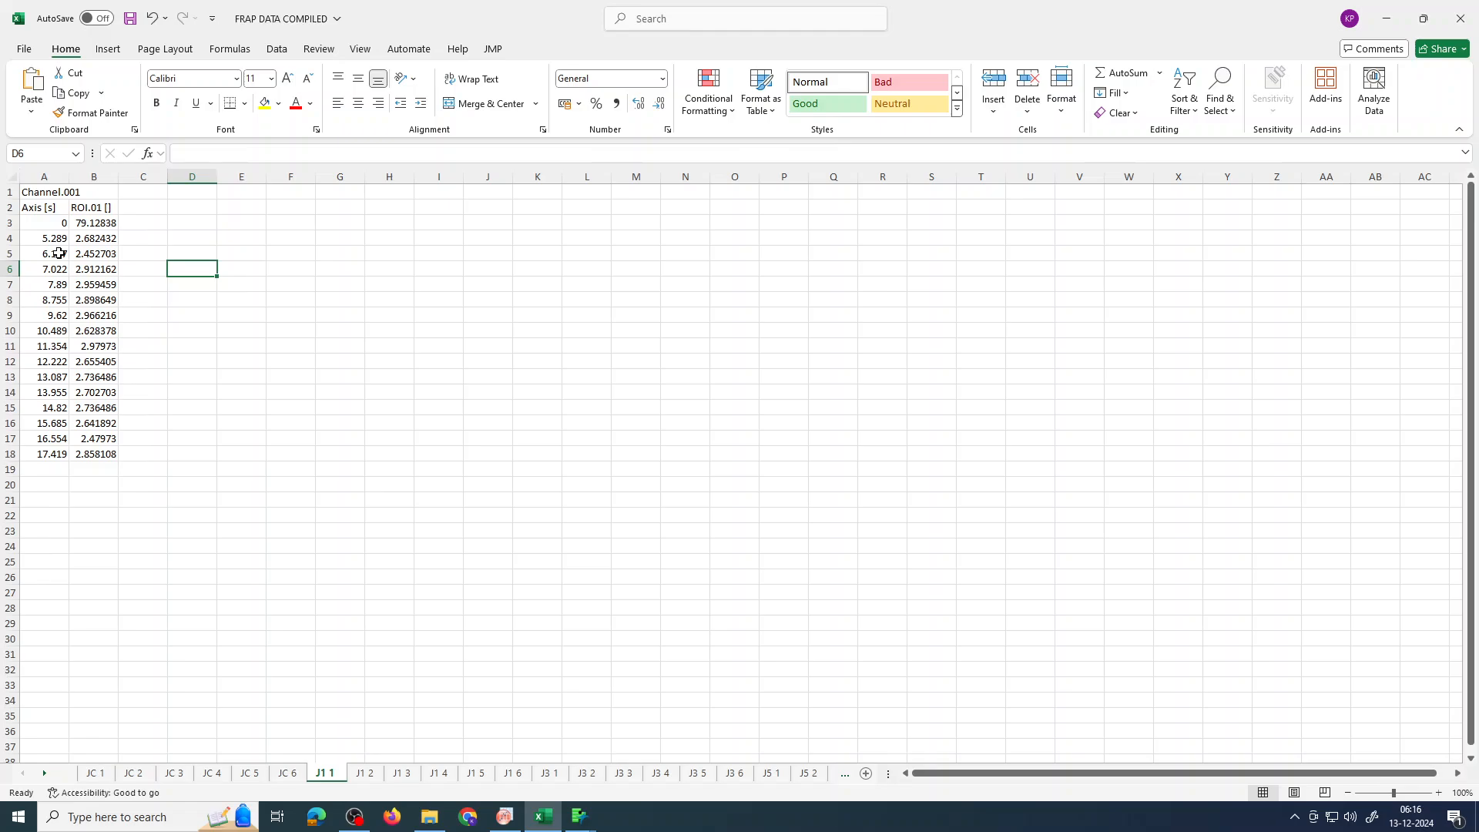
Step: Copy the range A5:B14 of sheet J1 1 into columns A and B of a new OriginPro workbook
drag(58, 253, 89, 388)
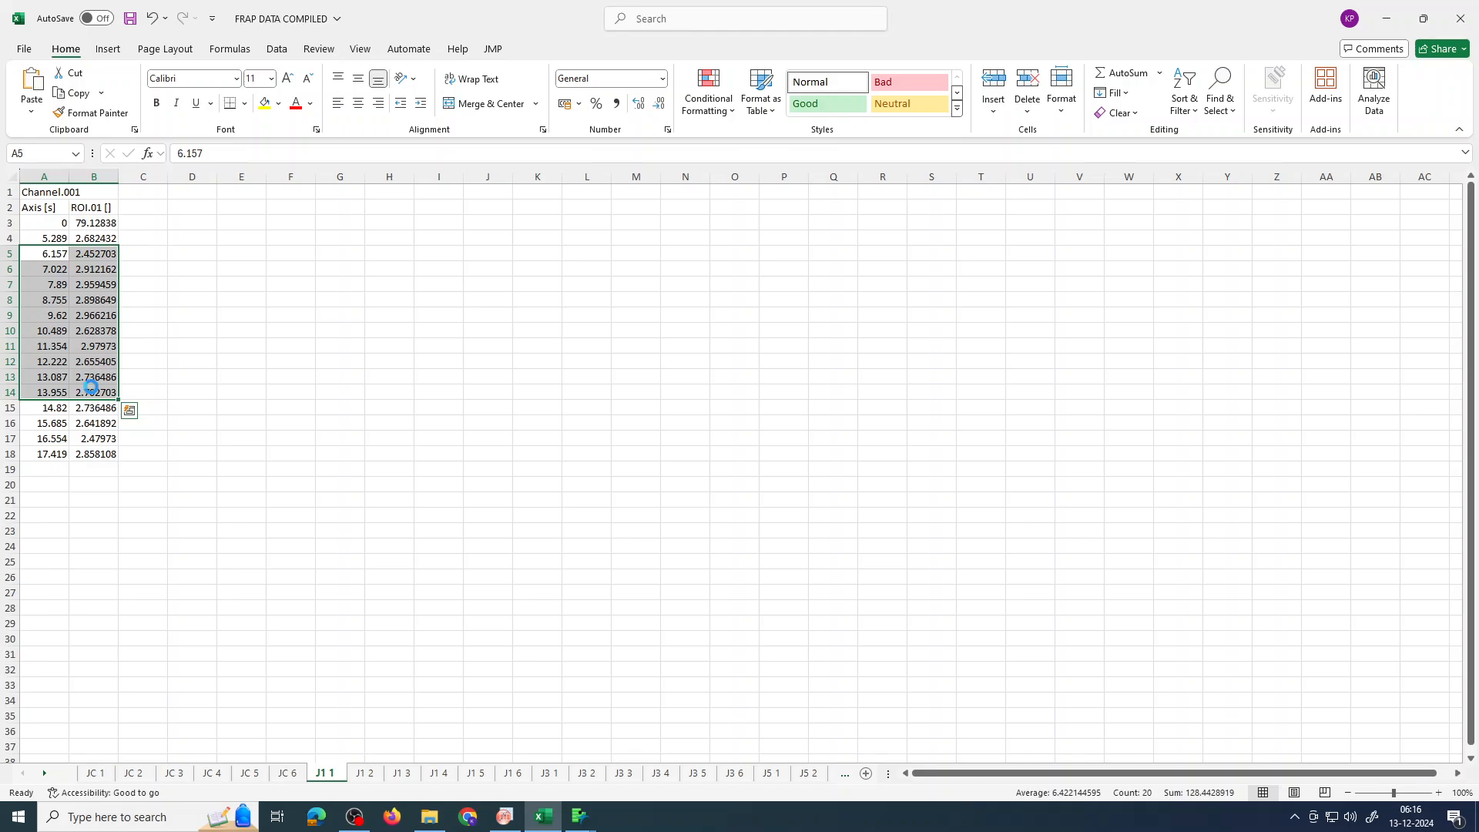
key(ctrl+c)
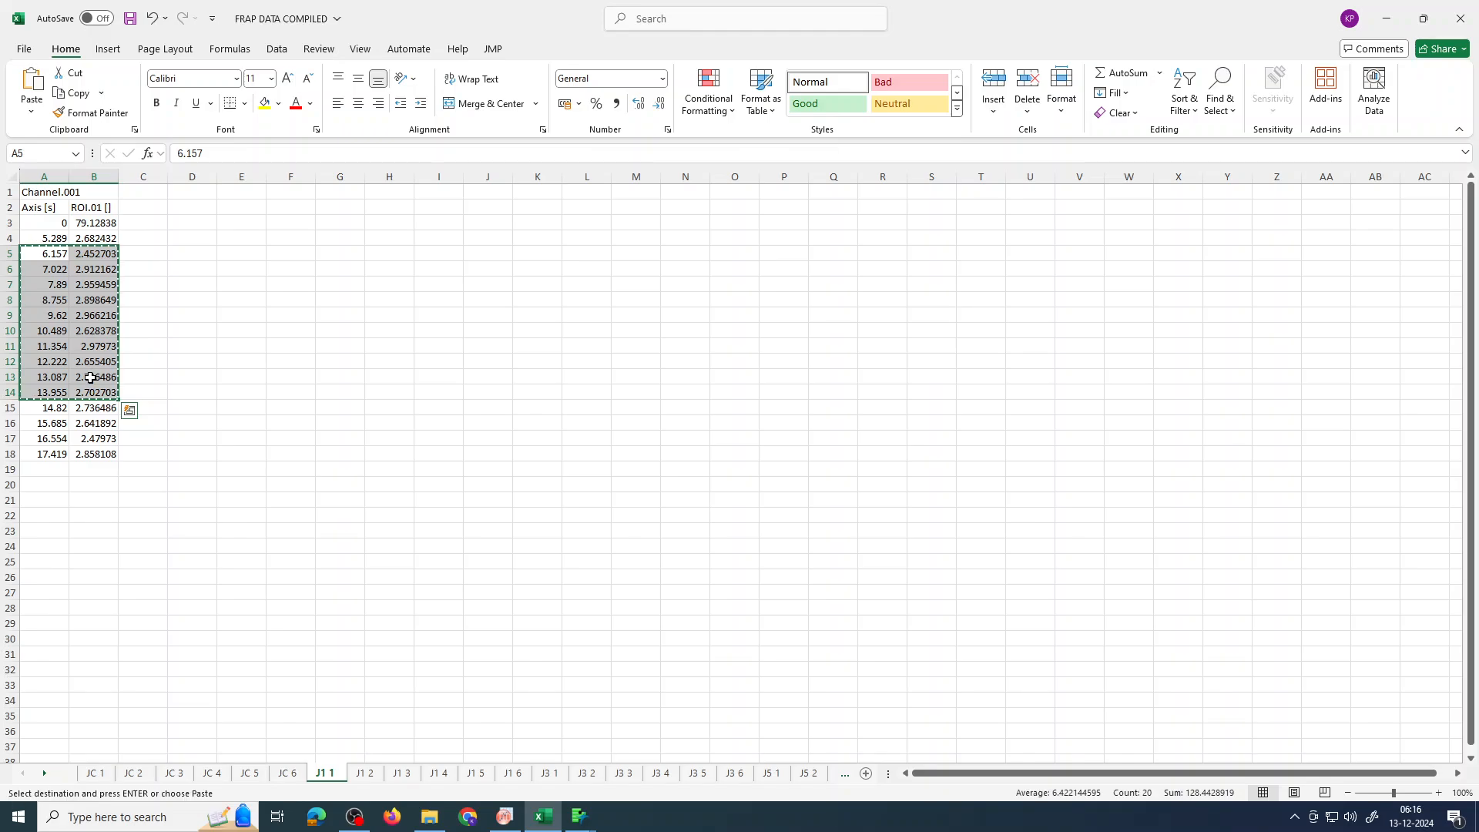
click(505, 817)
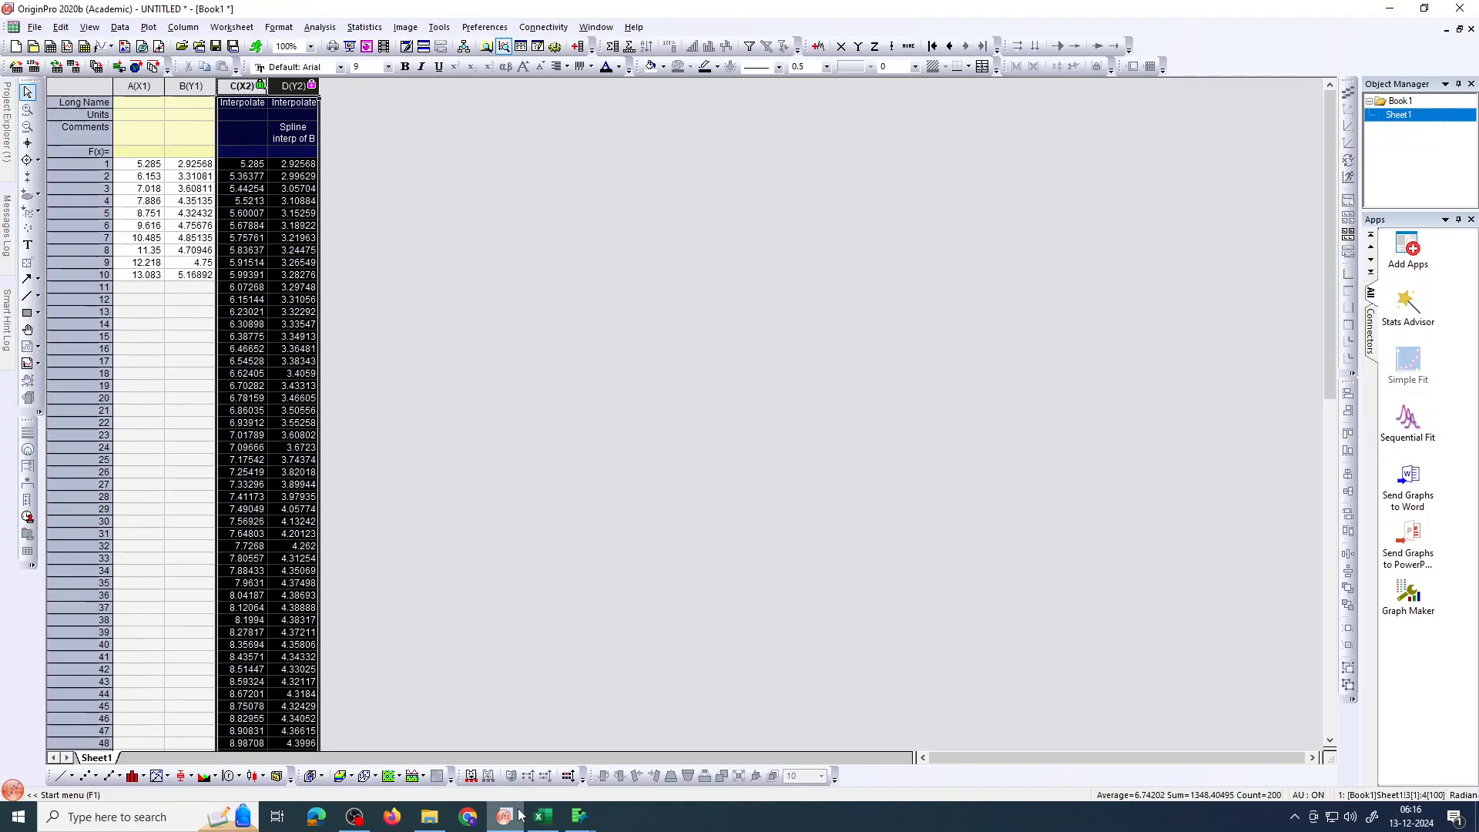
click(50, 48)
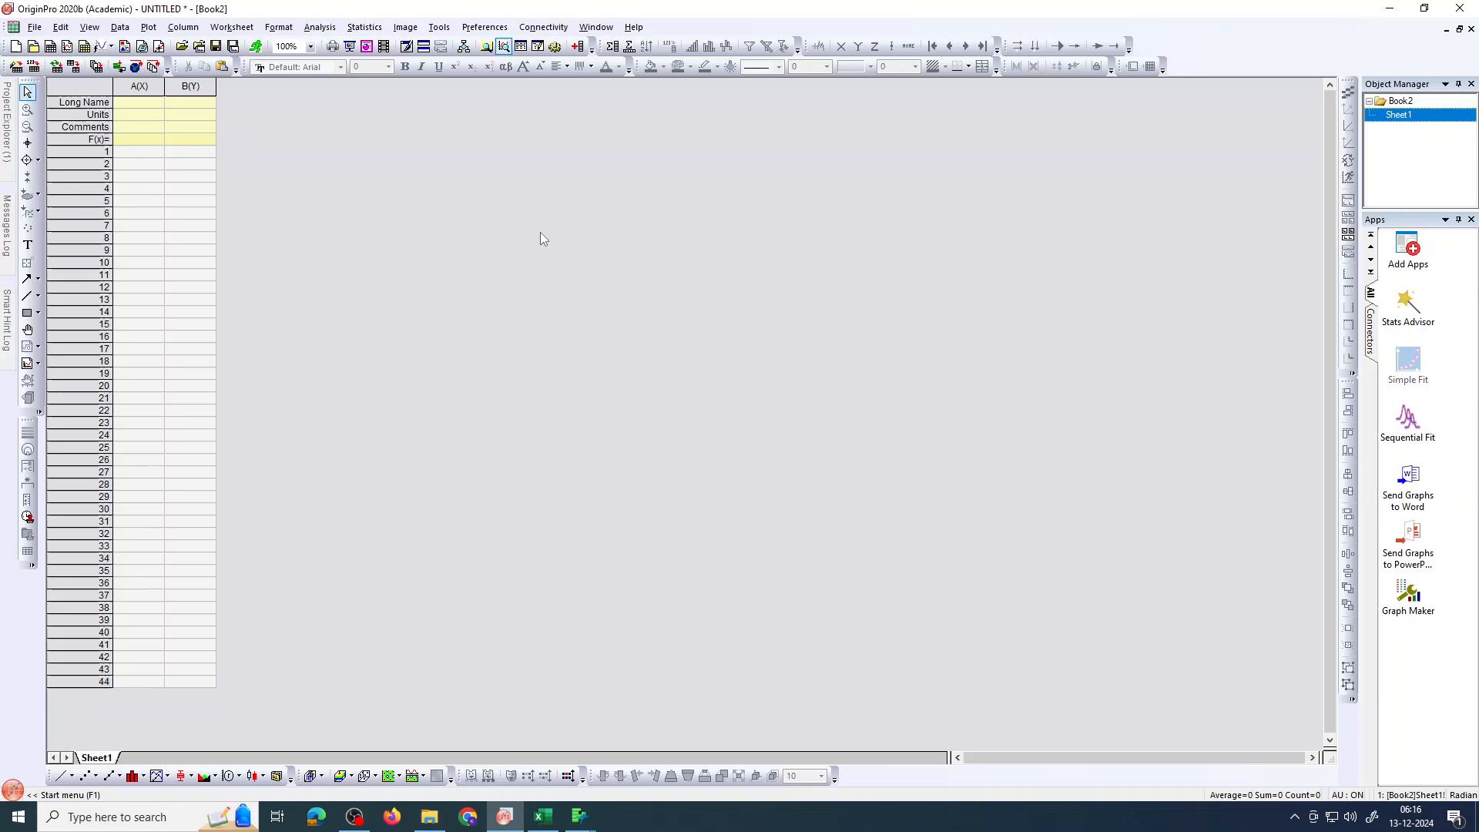
click(139, 152)
key(ctrl+v)
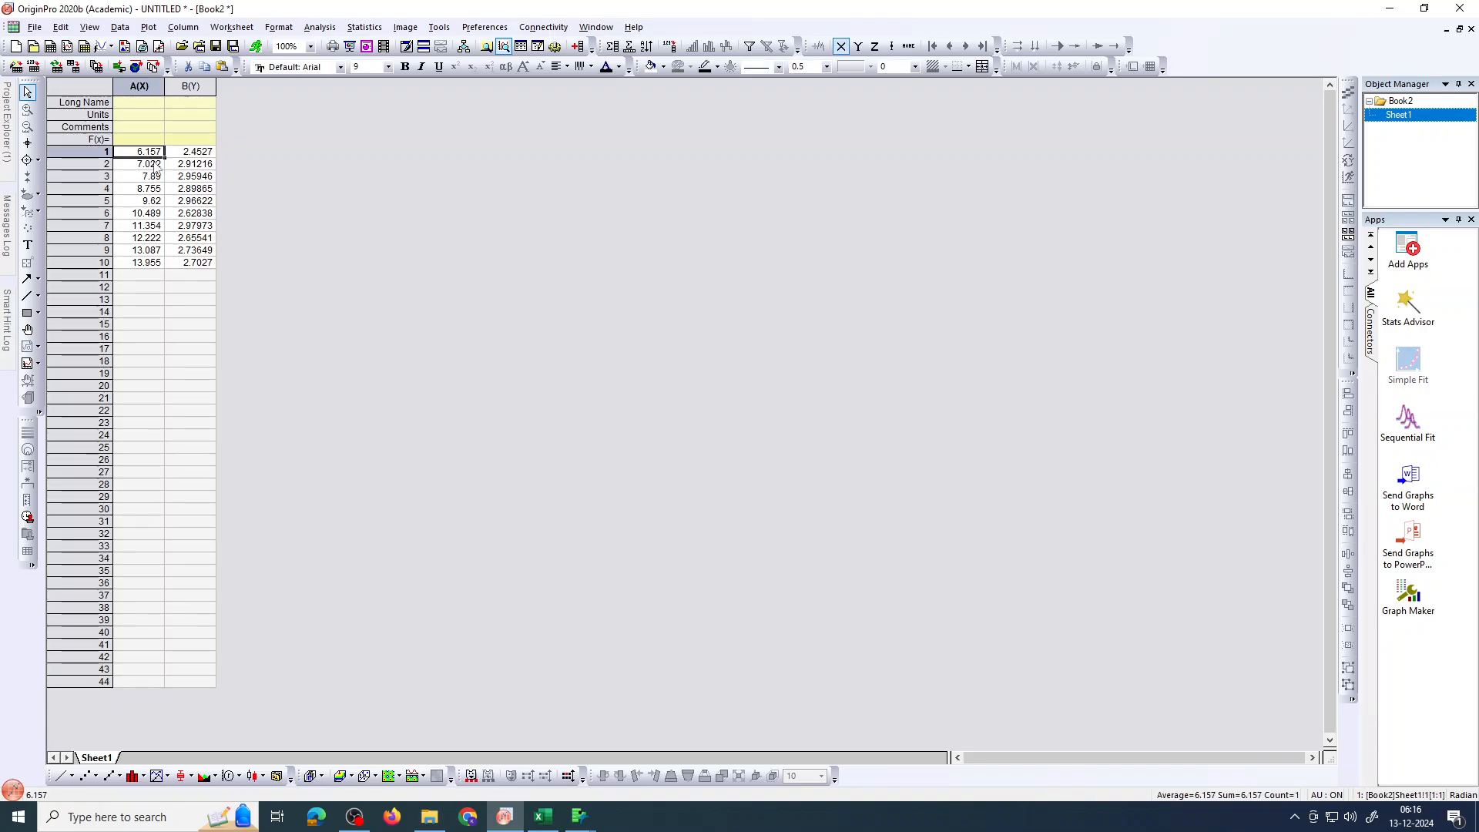
Step: Set up Interpolate/Extrapolate for columns A and B with the Cubic Spline method and 100 points
drag(139, 86, 191, 86)
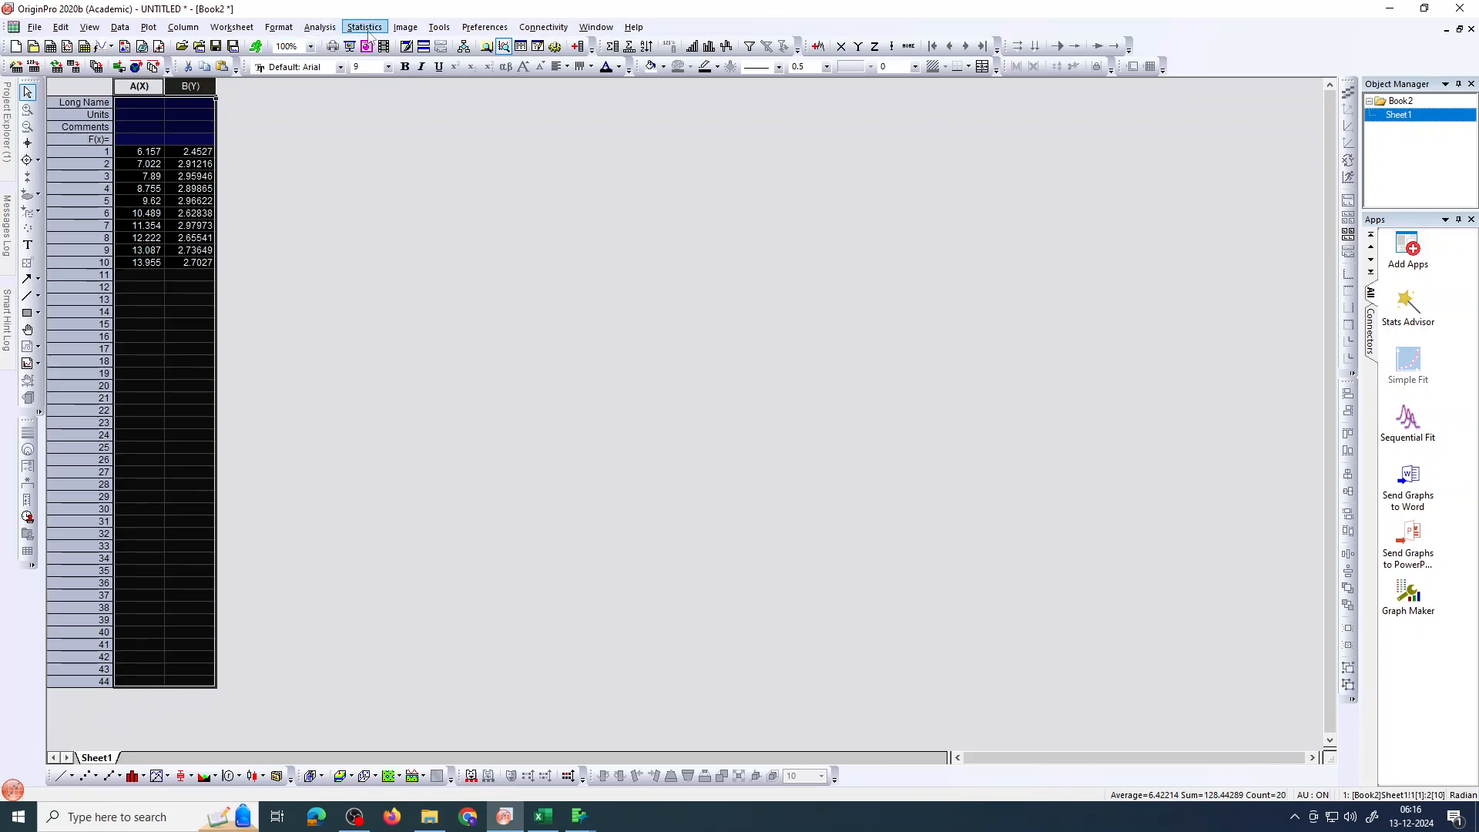
click(320, 27)
mouse_move(462, 44)
mouse_move(586, 77)
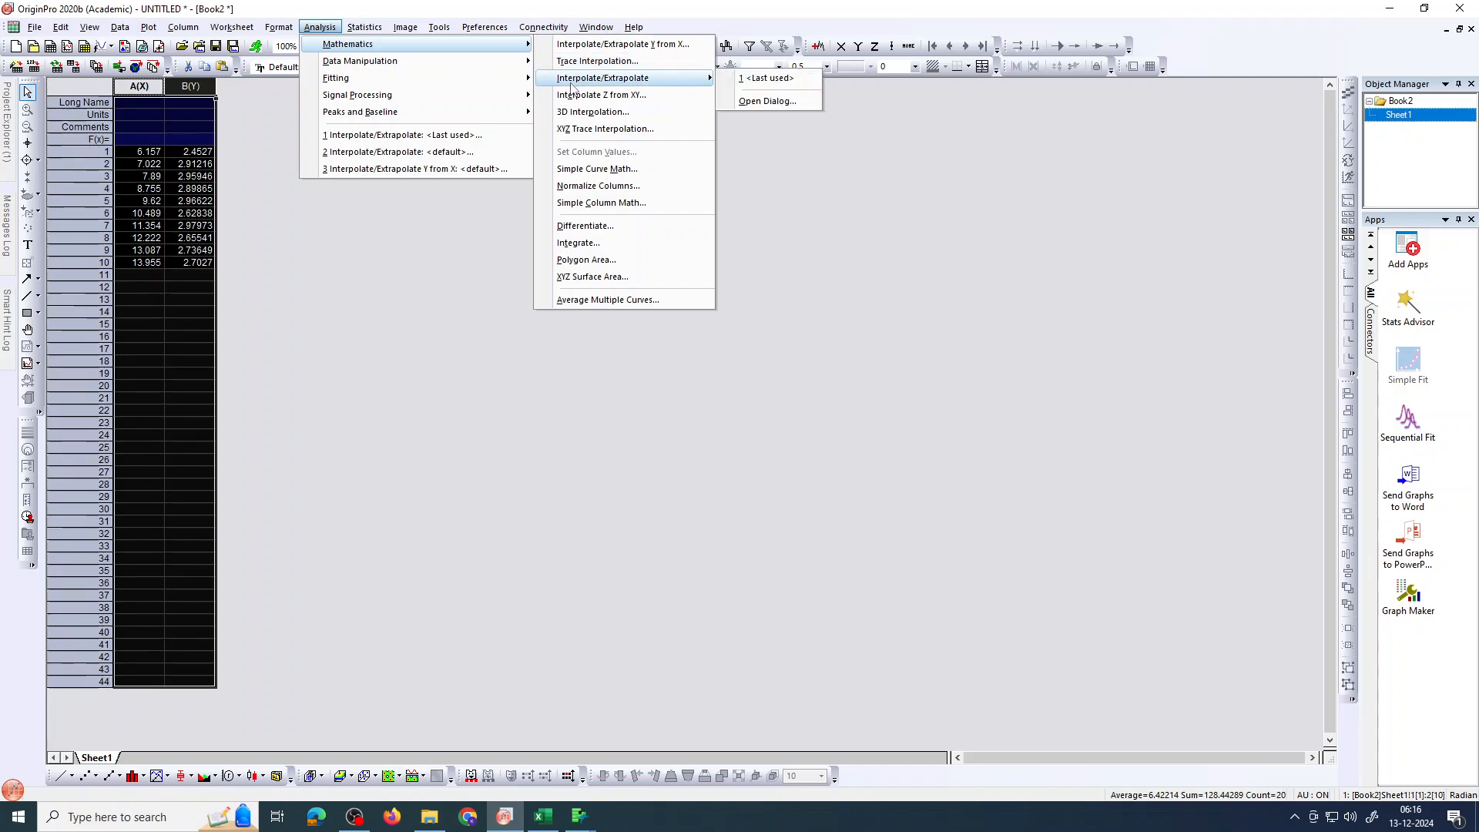
click(752, 102)
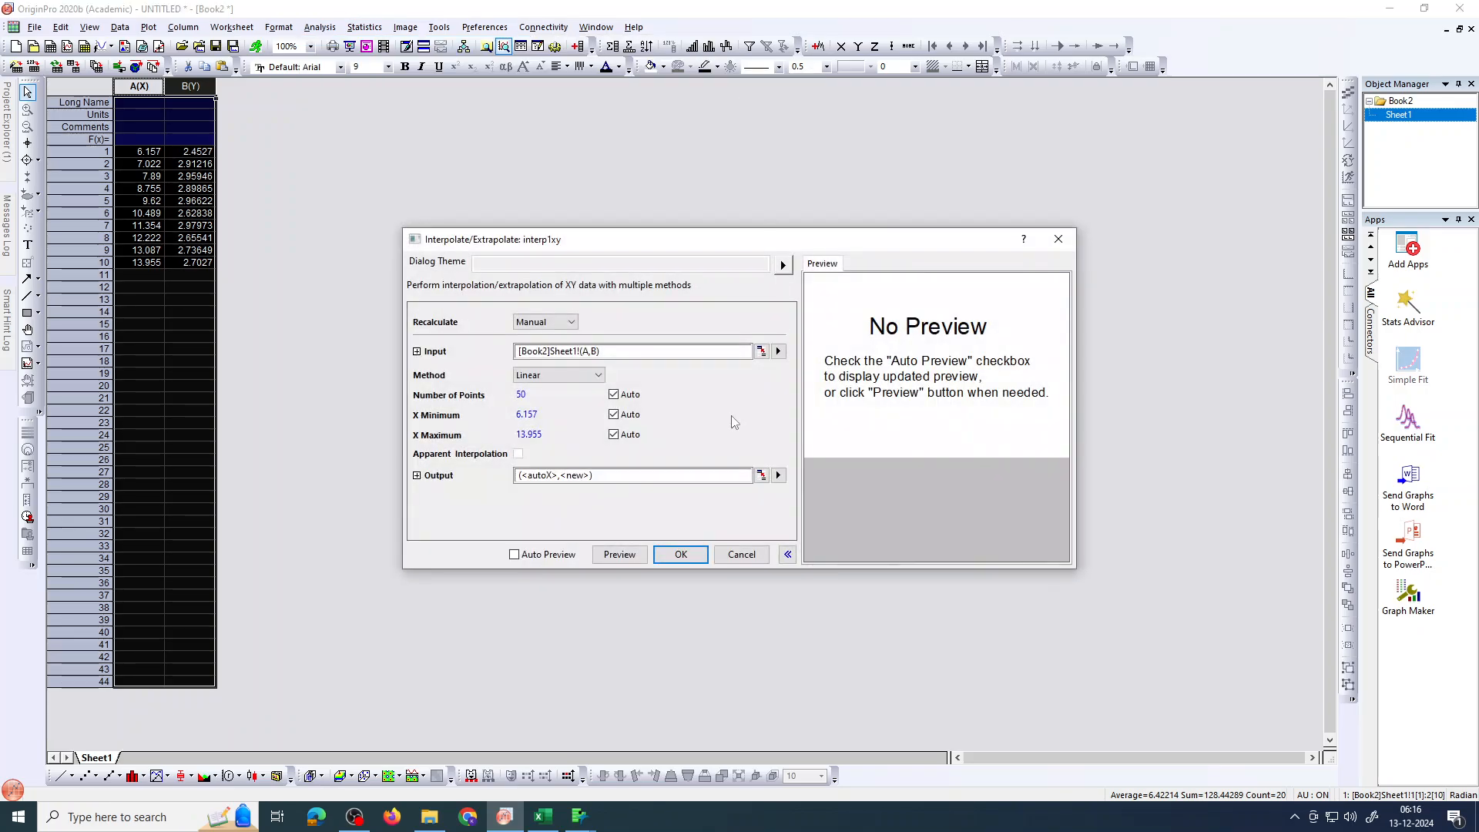
click(573, 375)
click(567, 394)
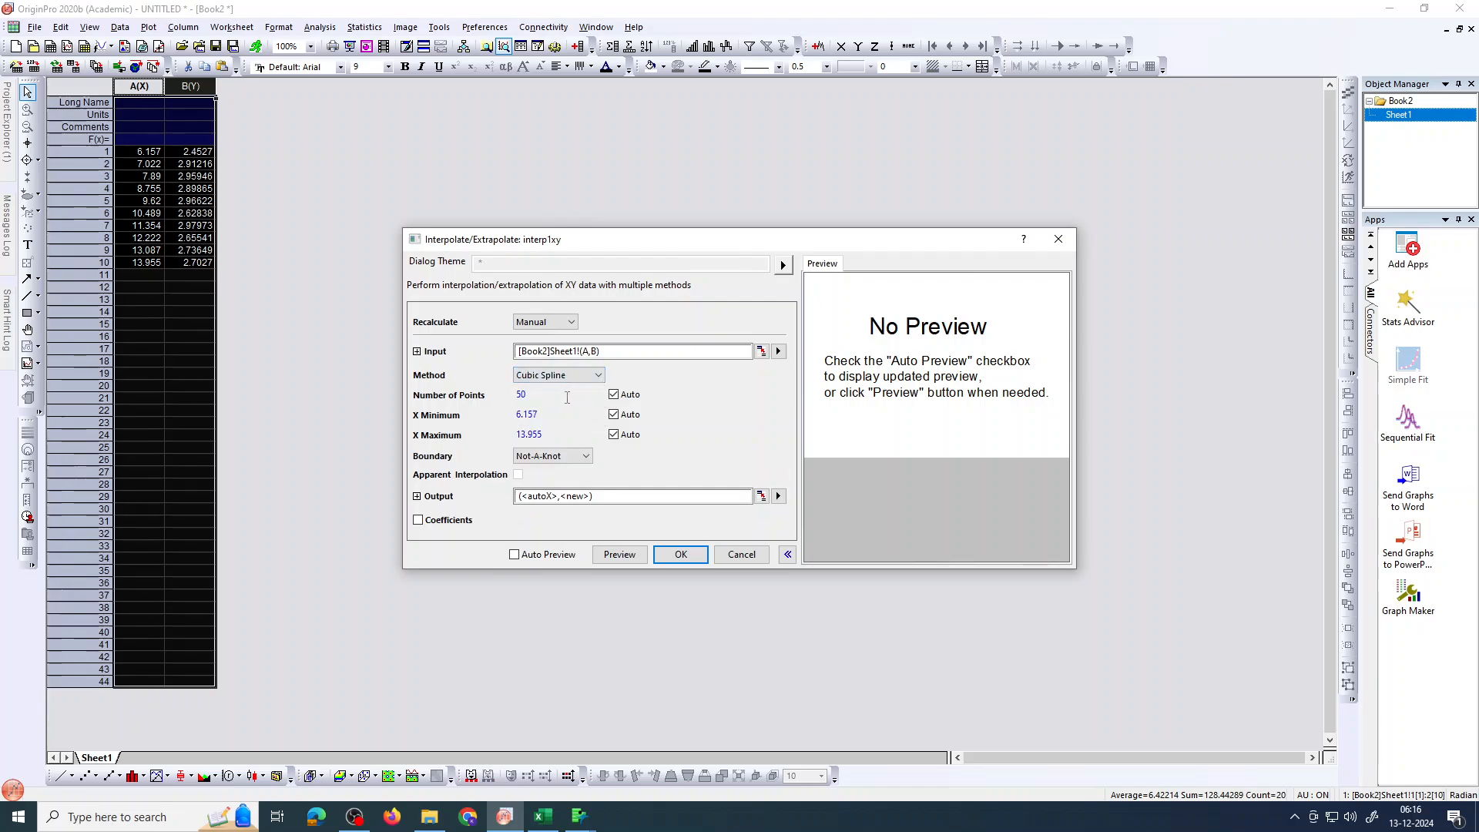
click(613, 394)
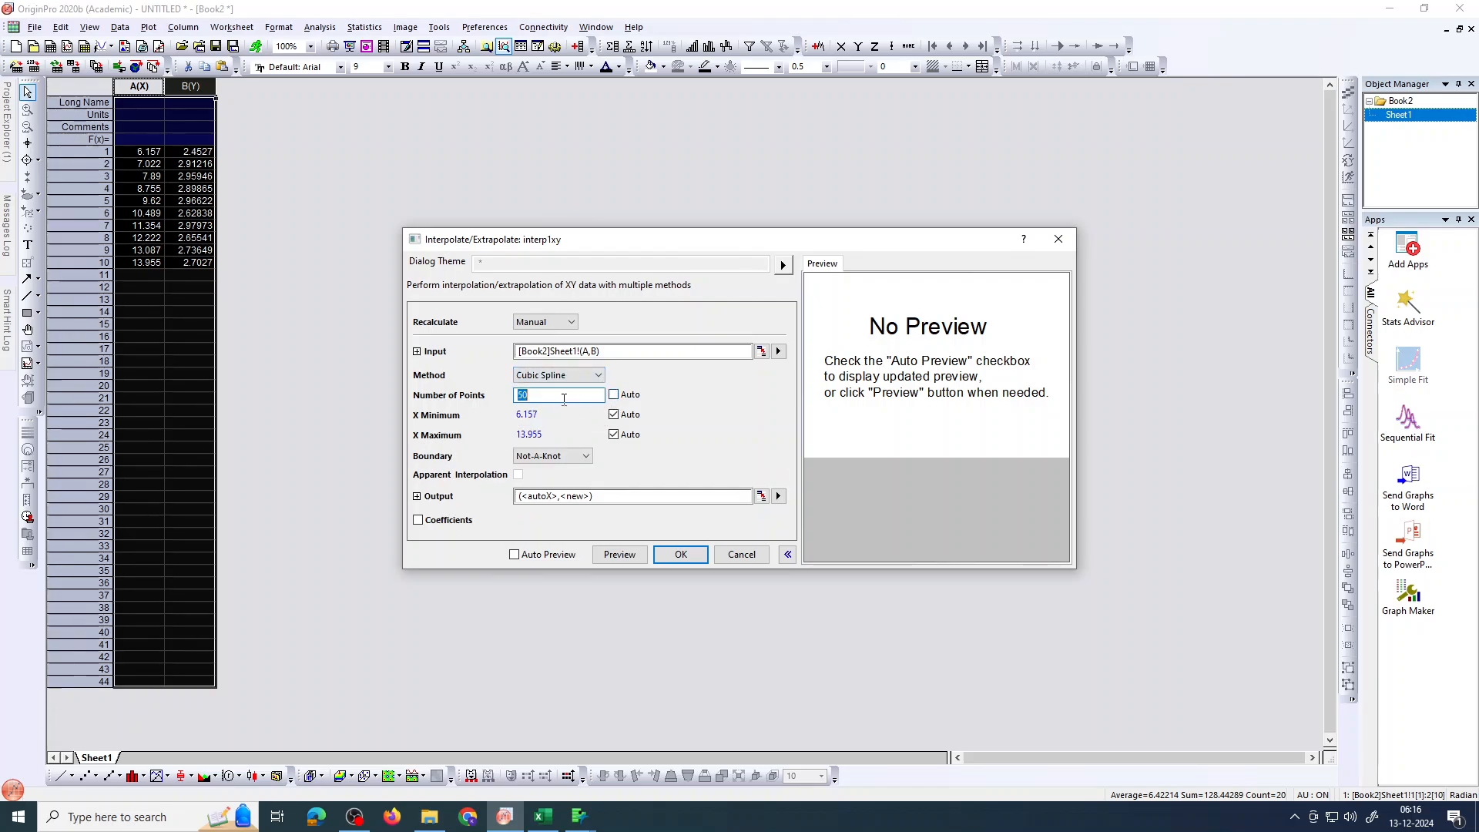
text(1000)
key(BackSpace)
Step: Set the interpolation's X output to <new>, turn on Auto Preview and run the interpolation
click(417, 497)
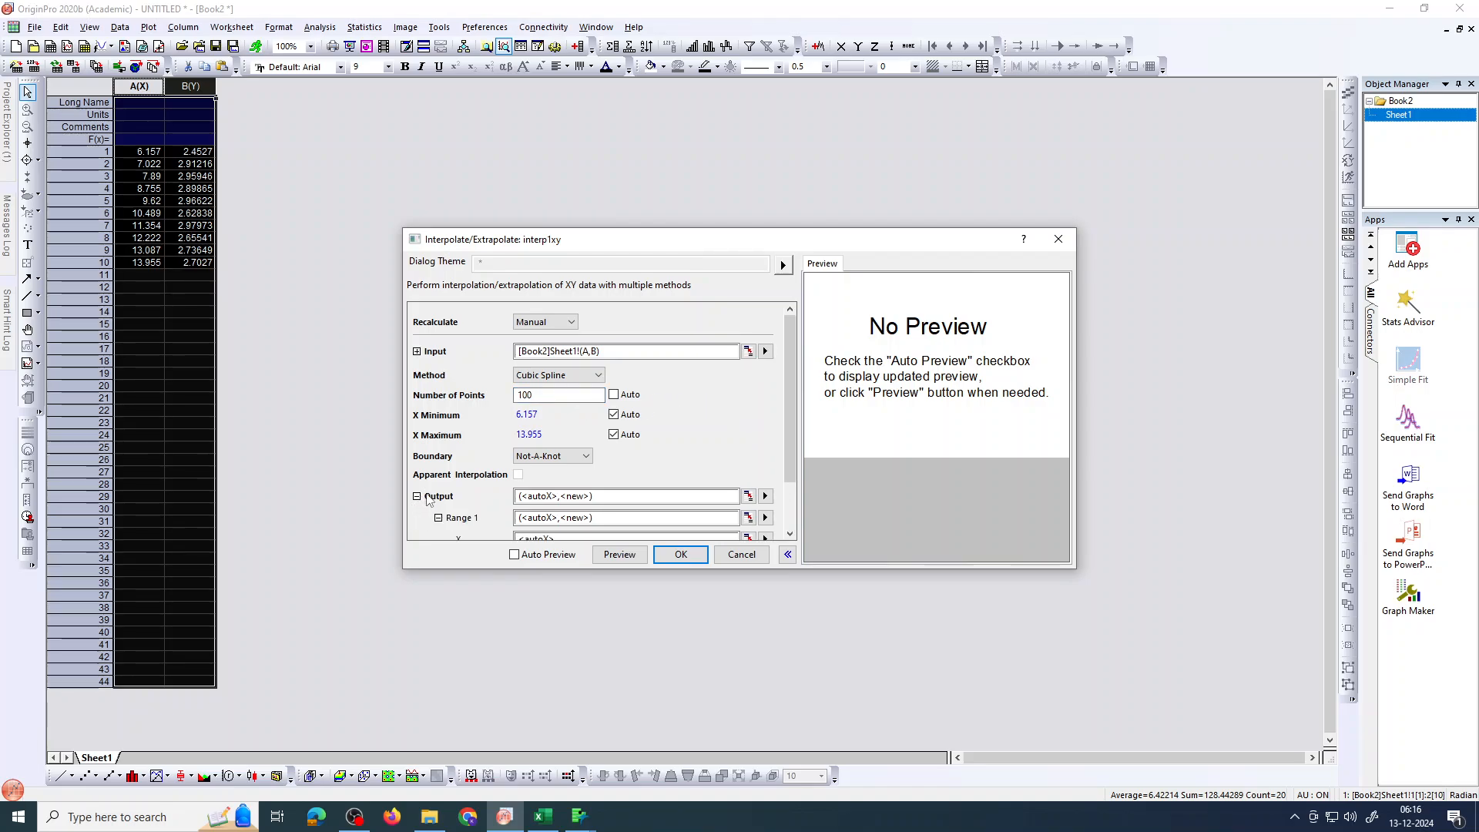
drag(785, 441, 786, 489)
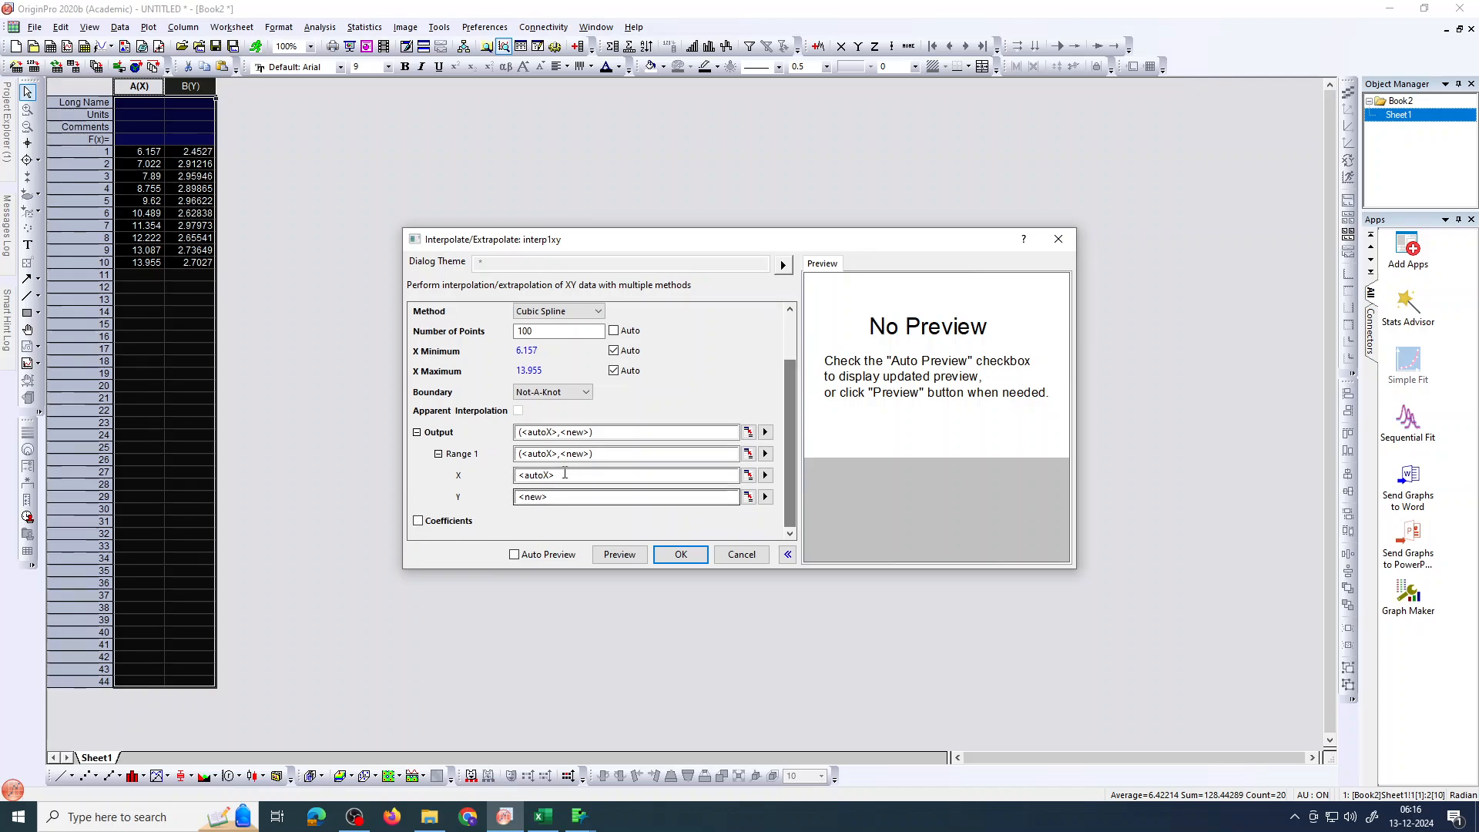
click(556, 475)
click(551, 475)
key(BackSpace)
key(BackSpace)
key(BackSpace)
key(BackSpace)
key(BackSpace)
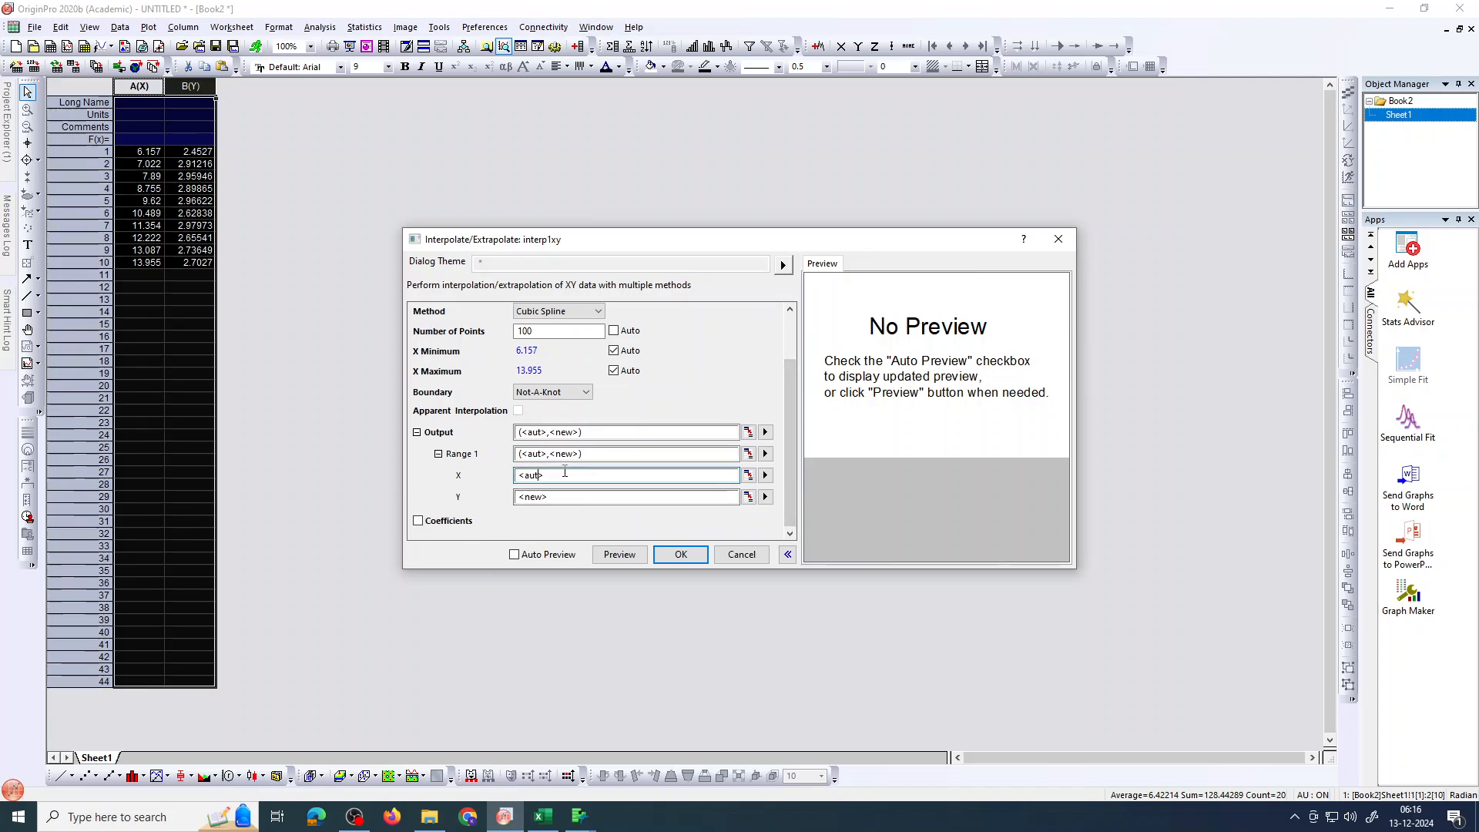
text(new>)
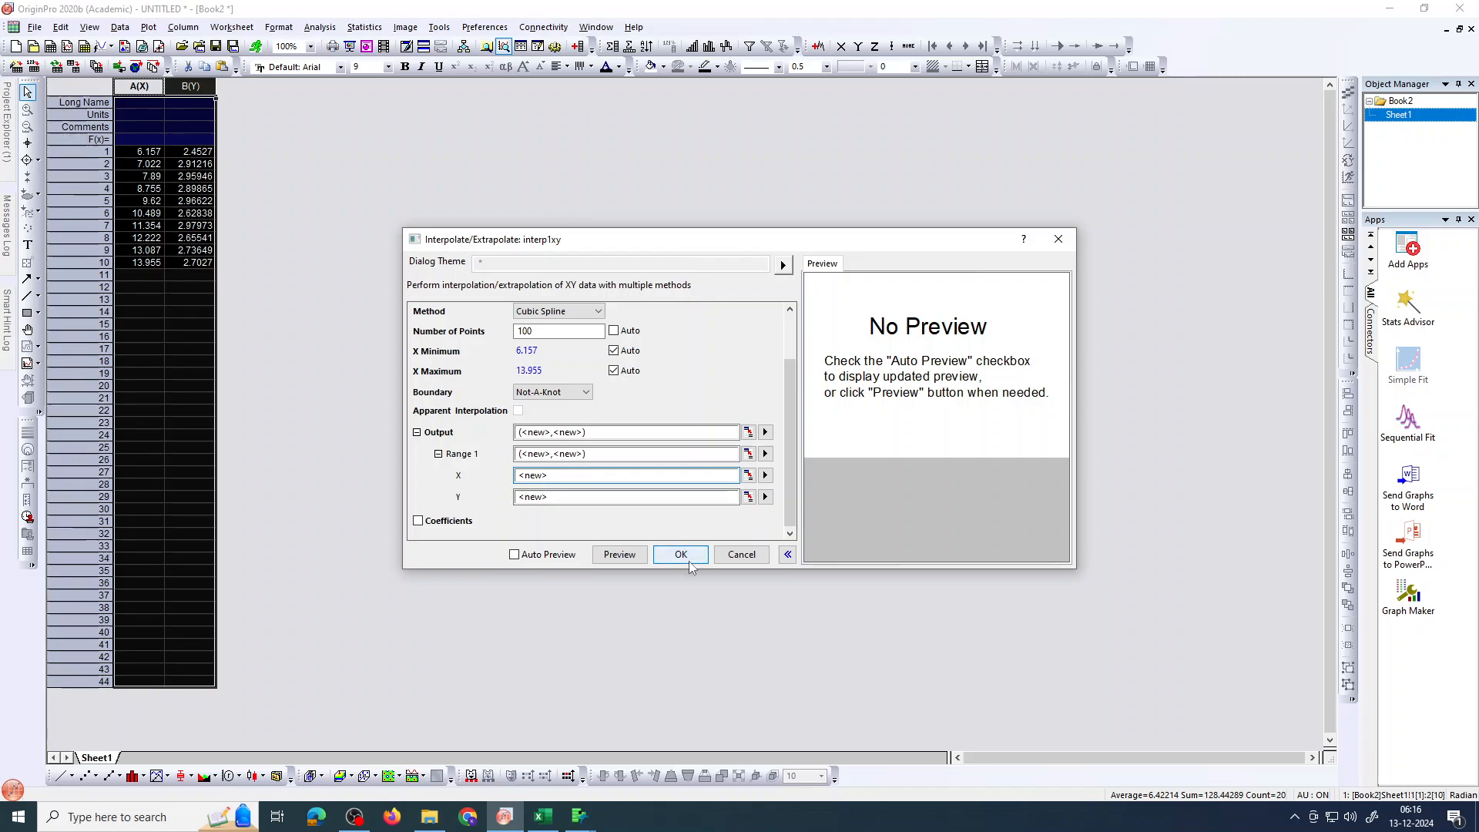
click(556, 558)
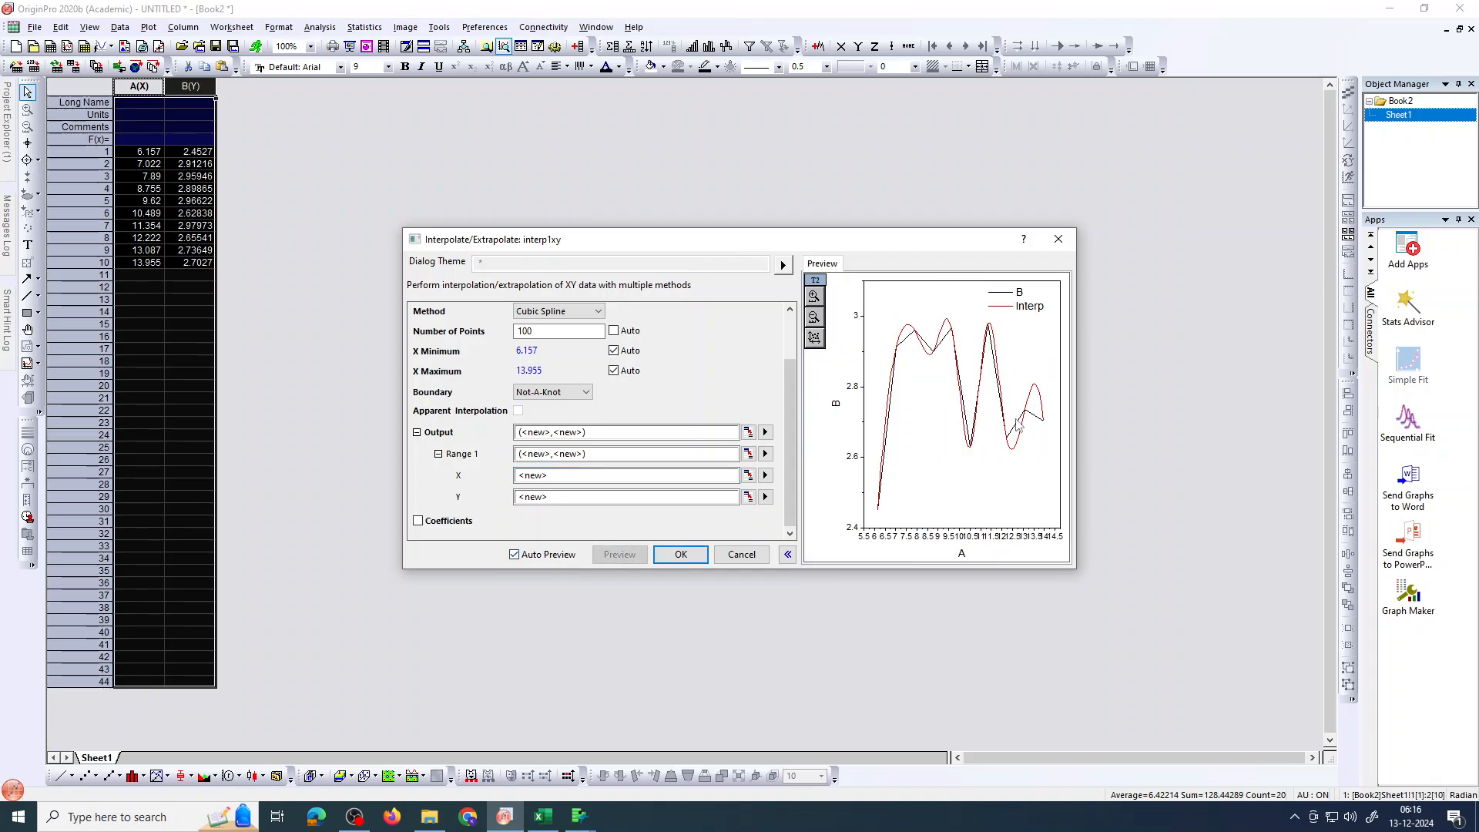
click(681, 555)
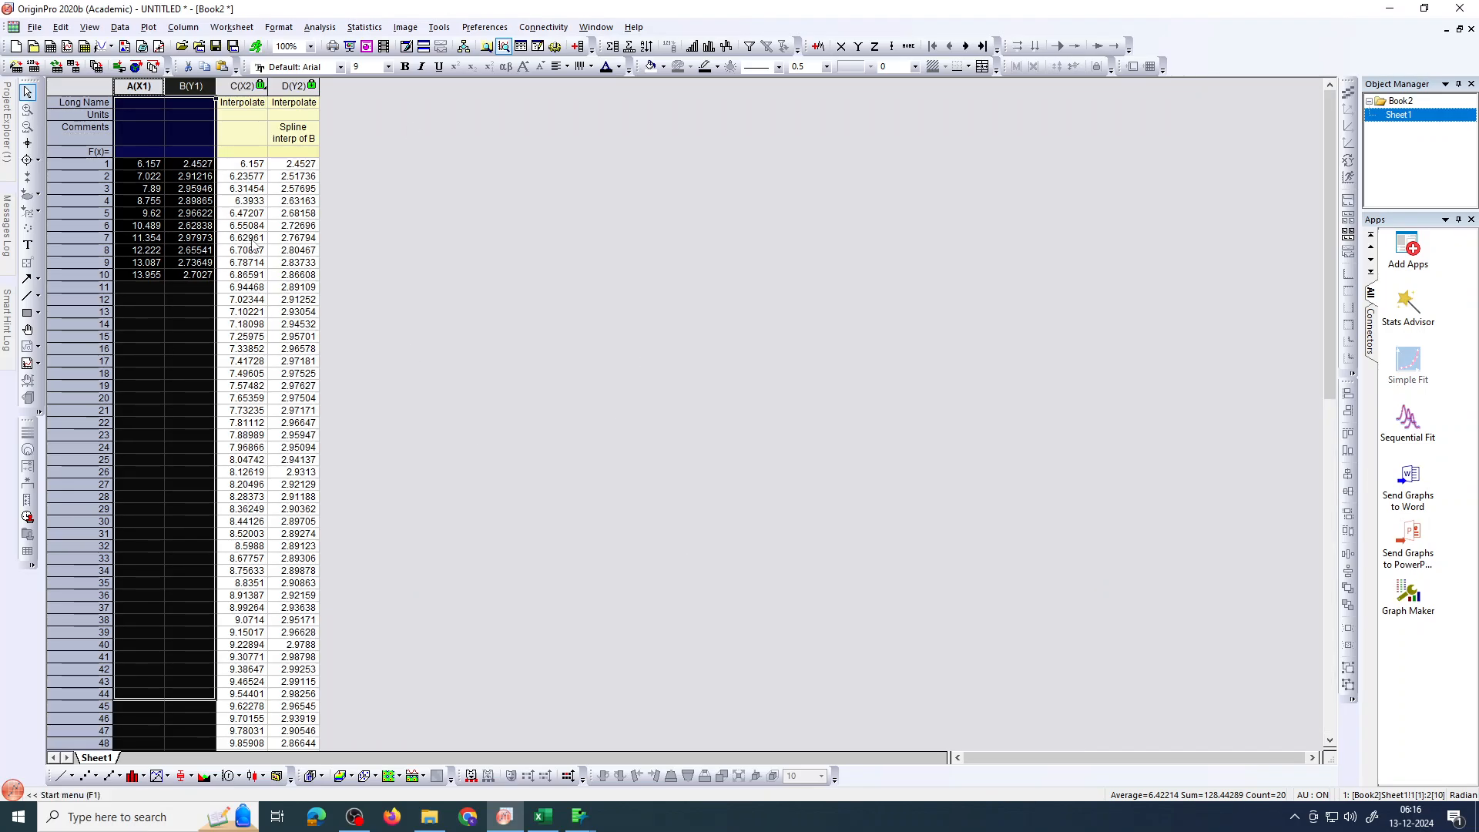
Step: Copy the interpolated data in columns C and D of the OriginPro worksheet
click(524, 189)
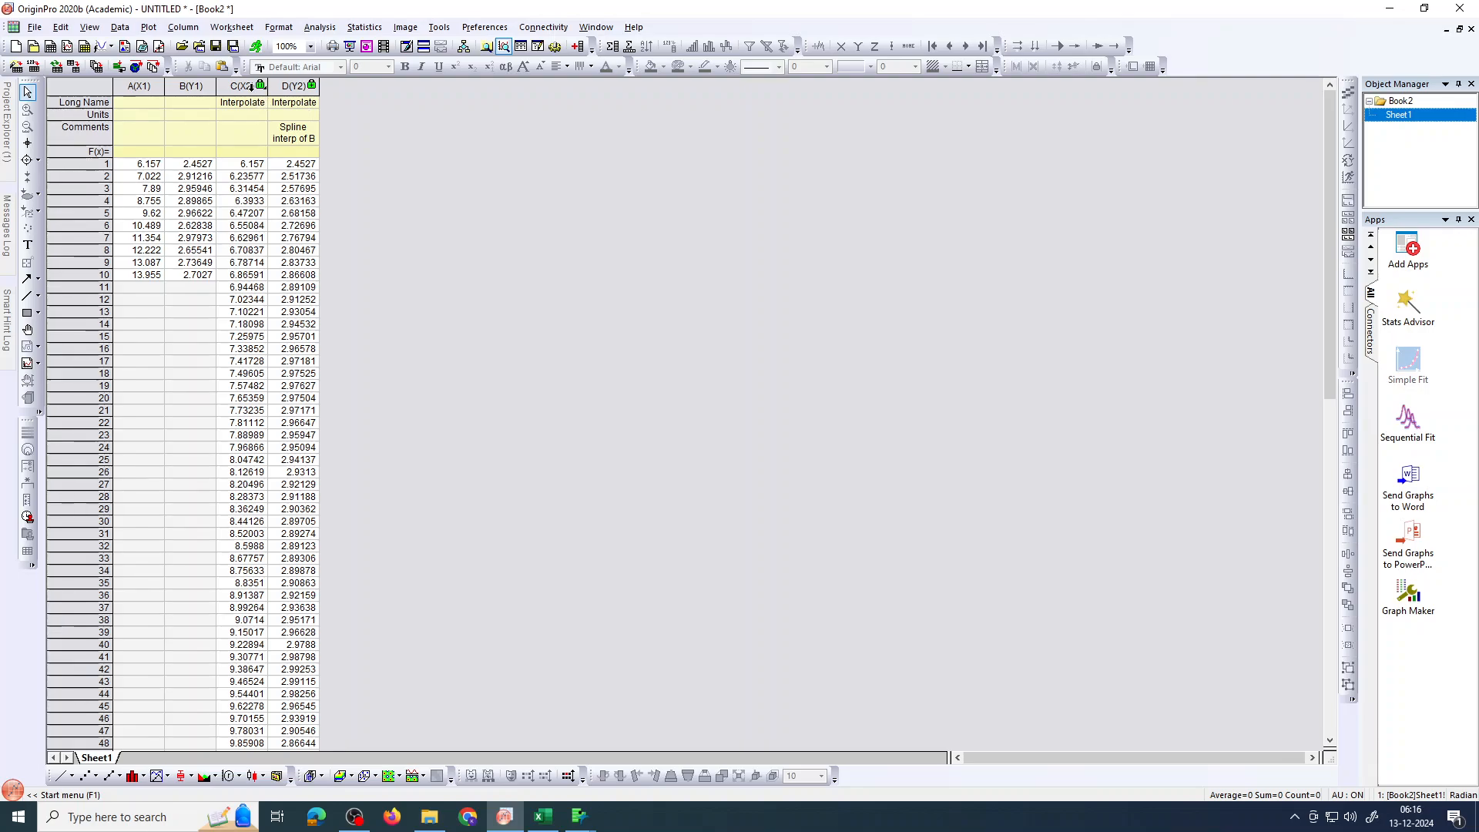
drag(242, 86, 285, 86)
right_click(285, 86)
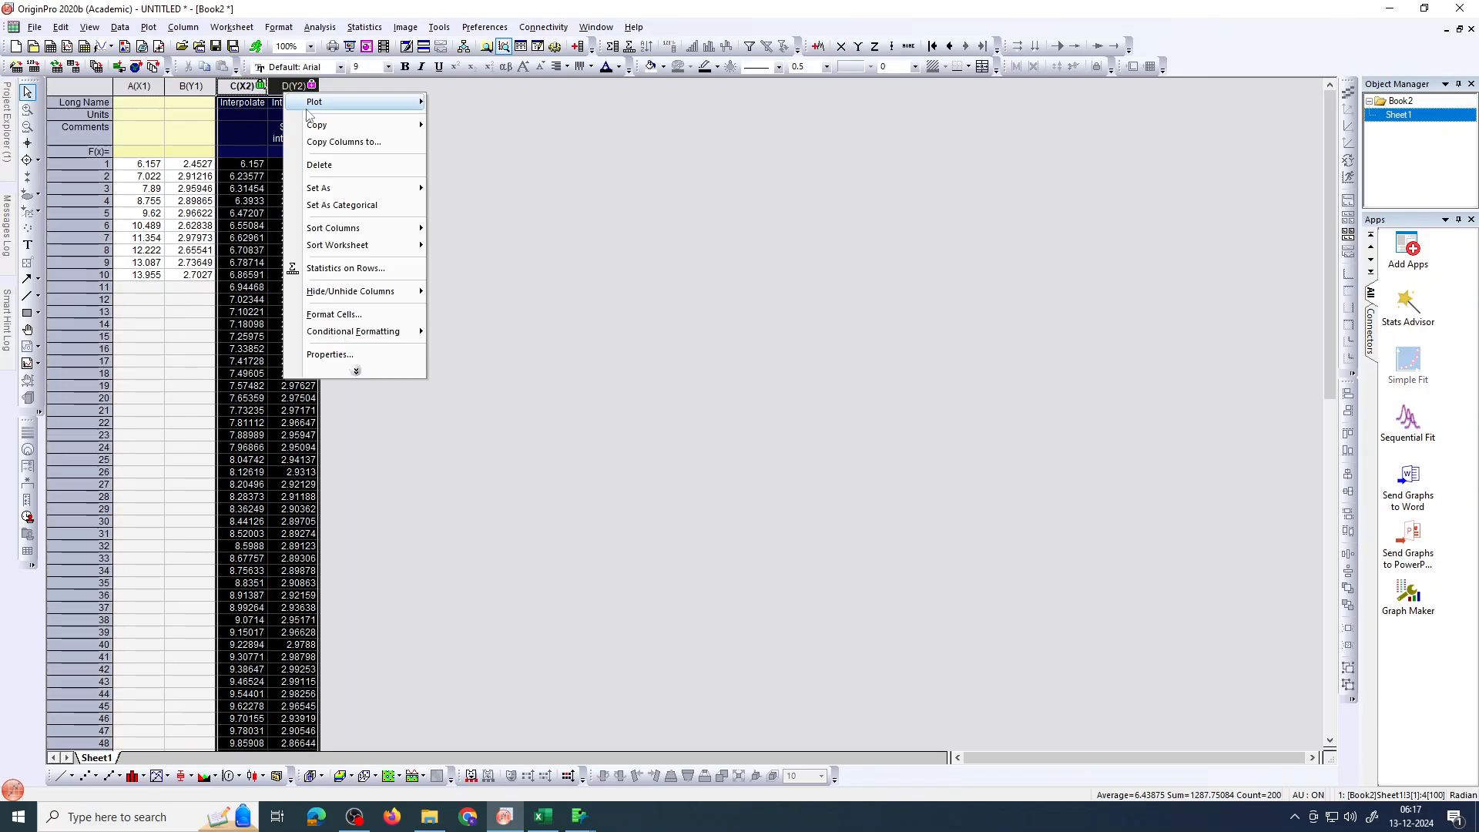
mouse_move(320, 127)
click(486, 141)
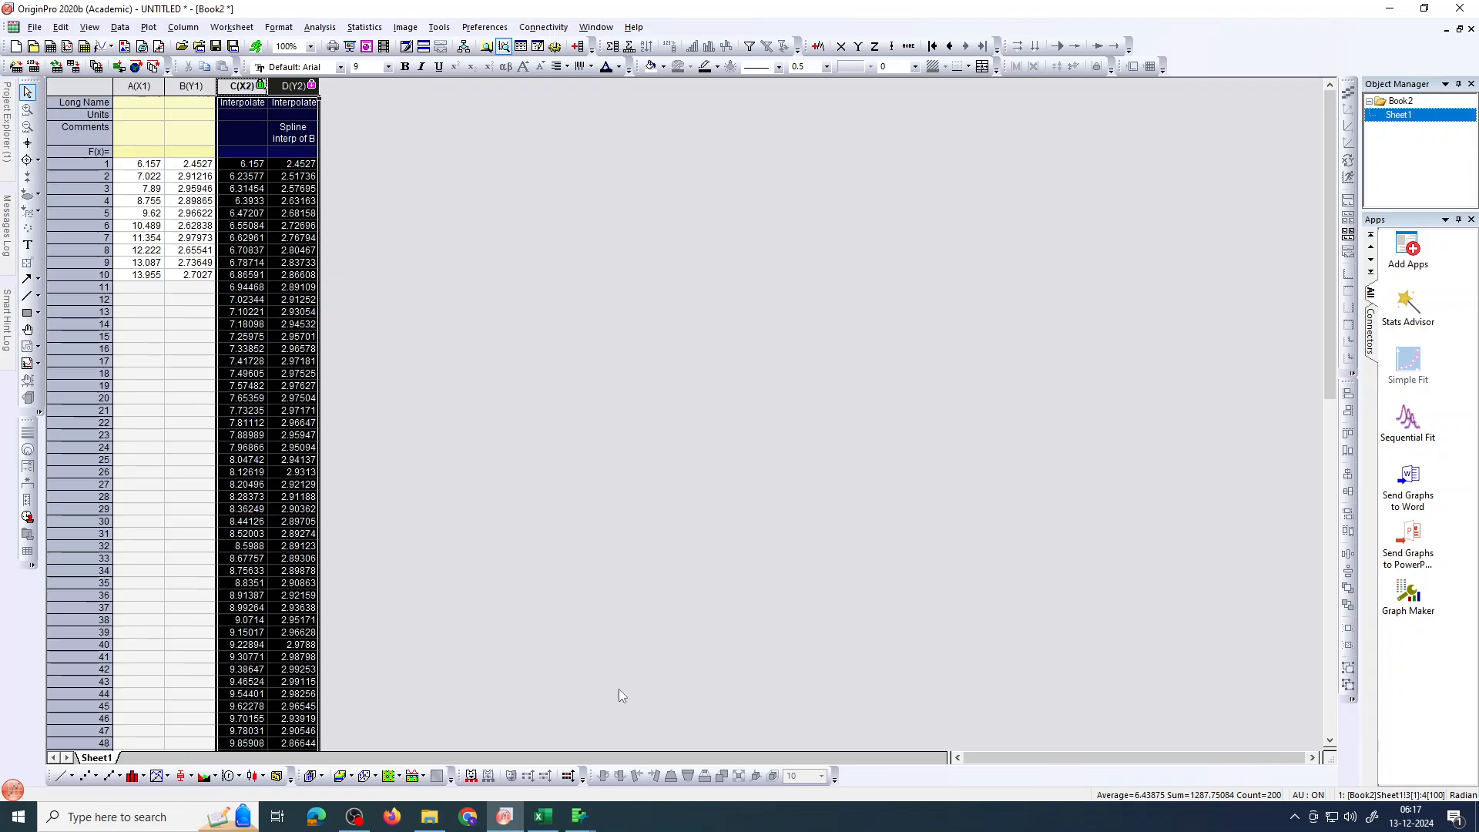
Step: Switch to Excel, select cell E3 on sheet J1 1 and clear the pending copy of A5:B14
click(556, 815)
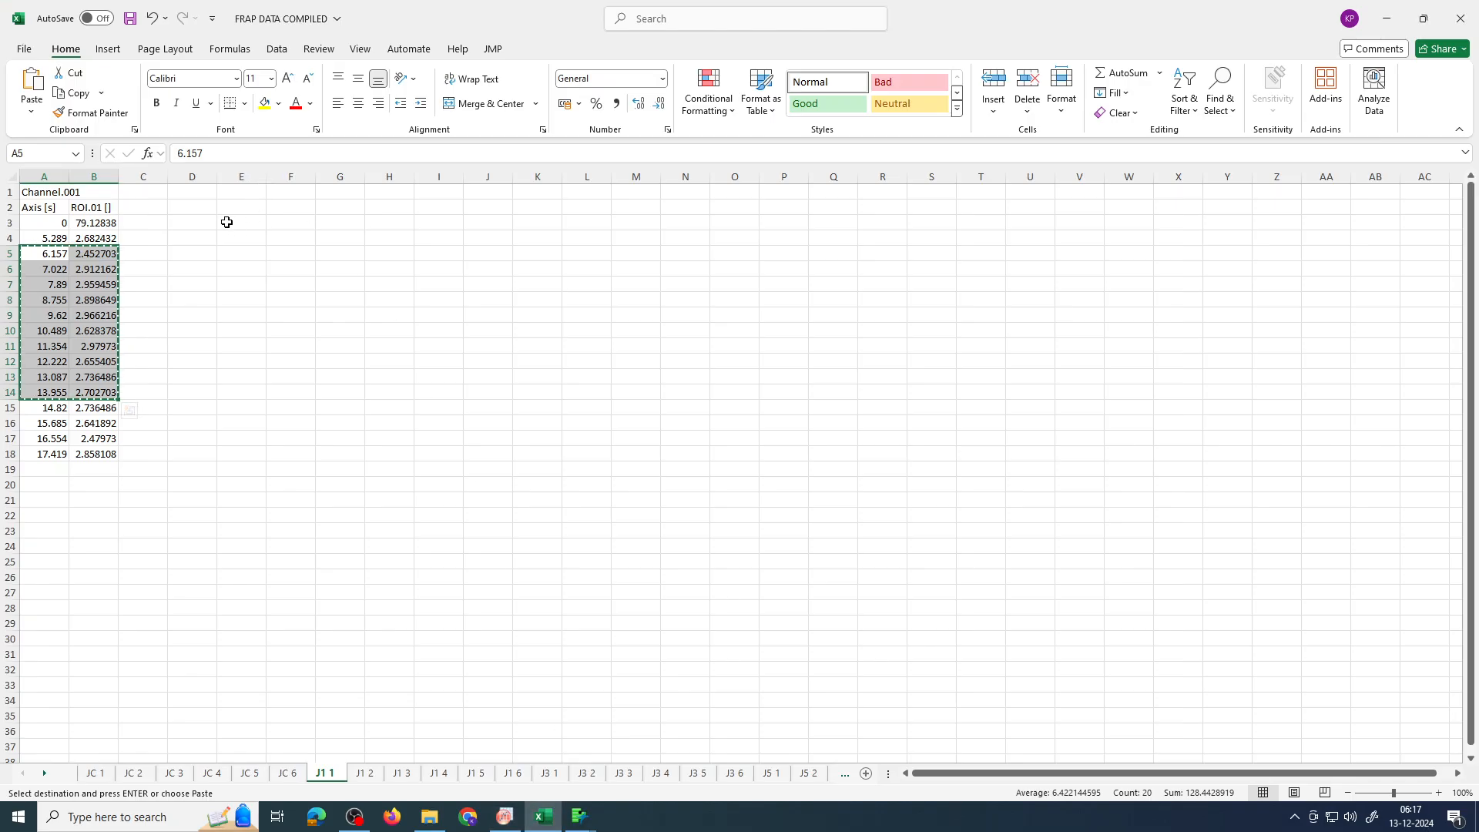
click(230, 222)
right_click(229, 222)
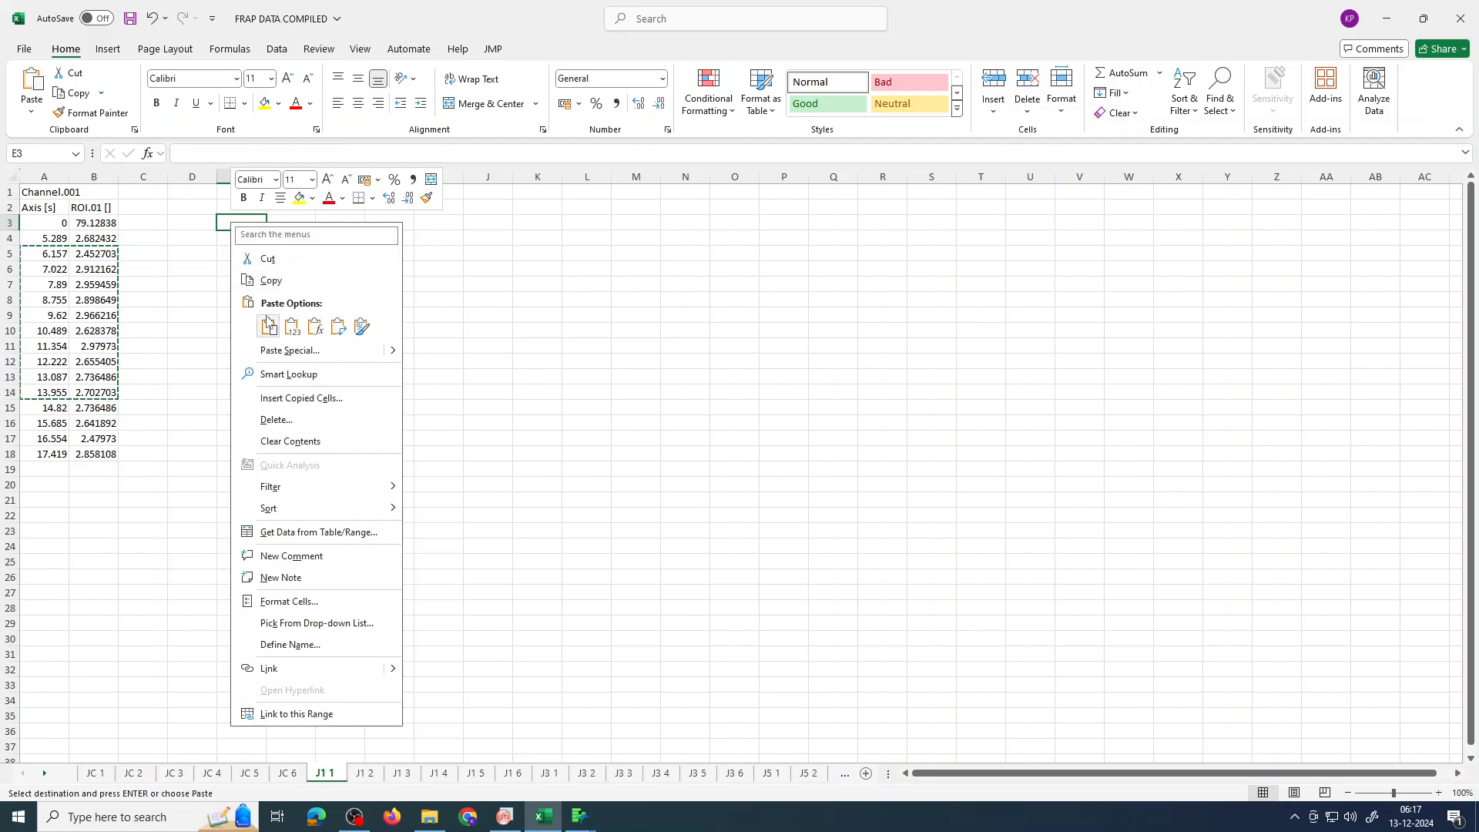
click(530, 553)
click(548, 816)
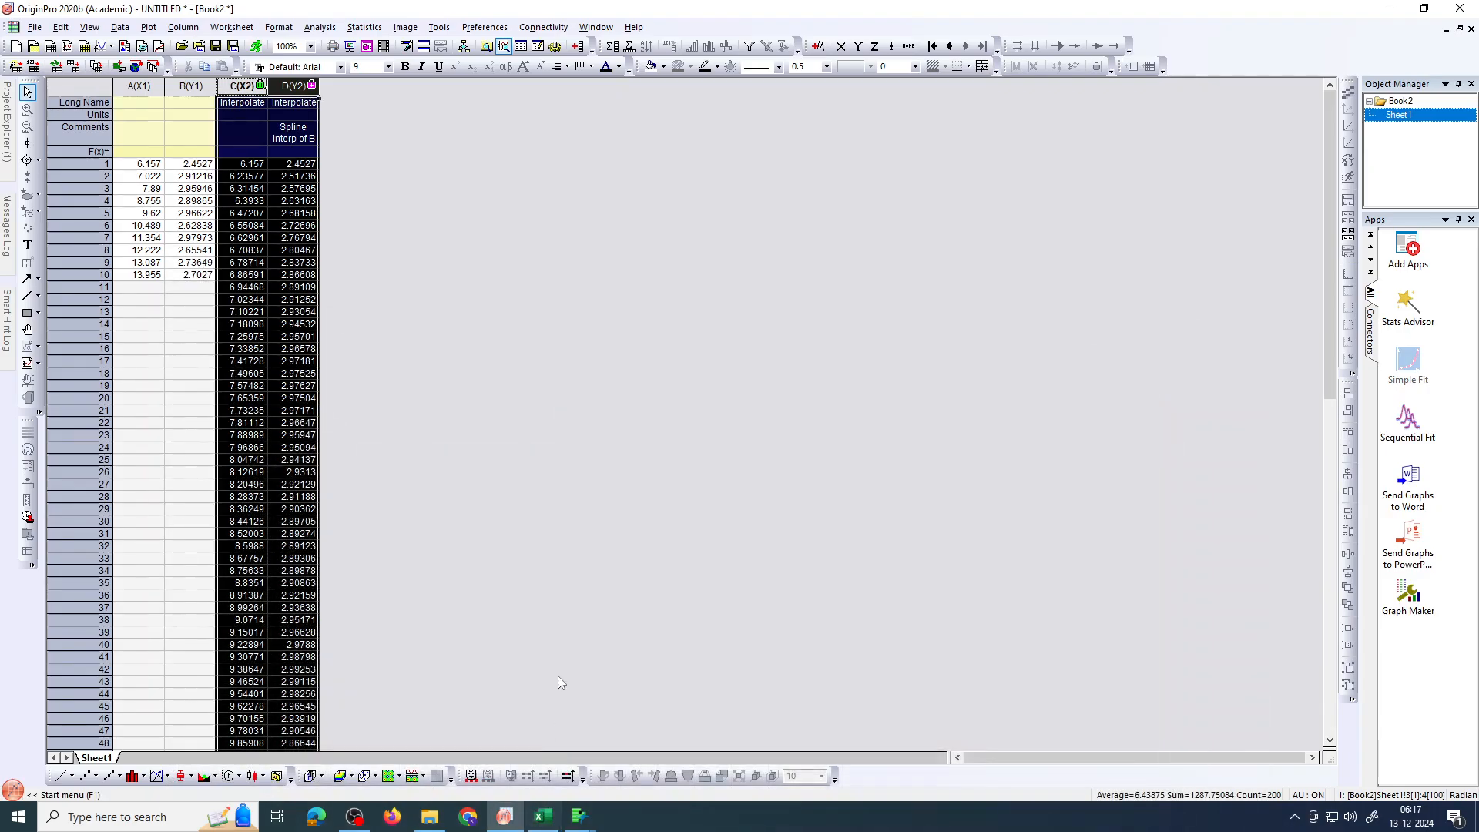
click(543, 817)
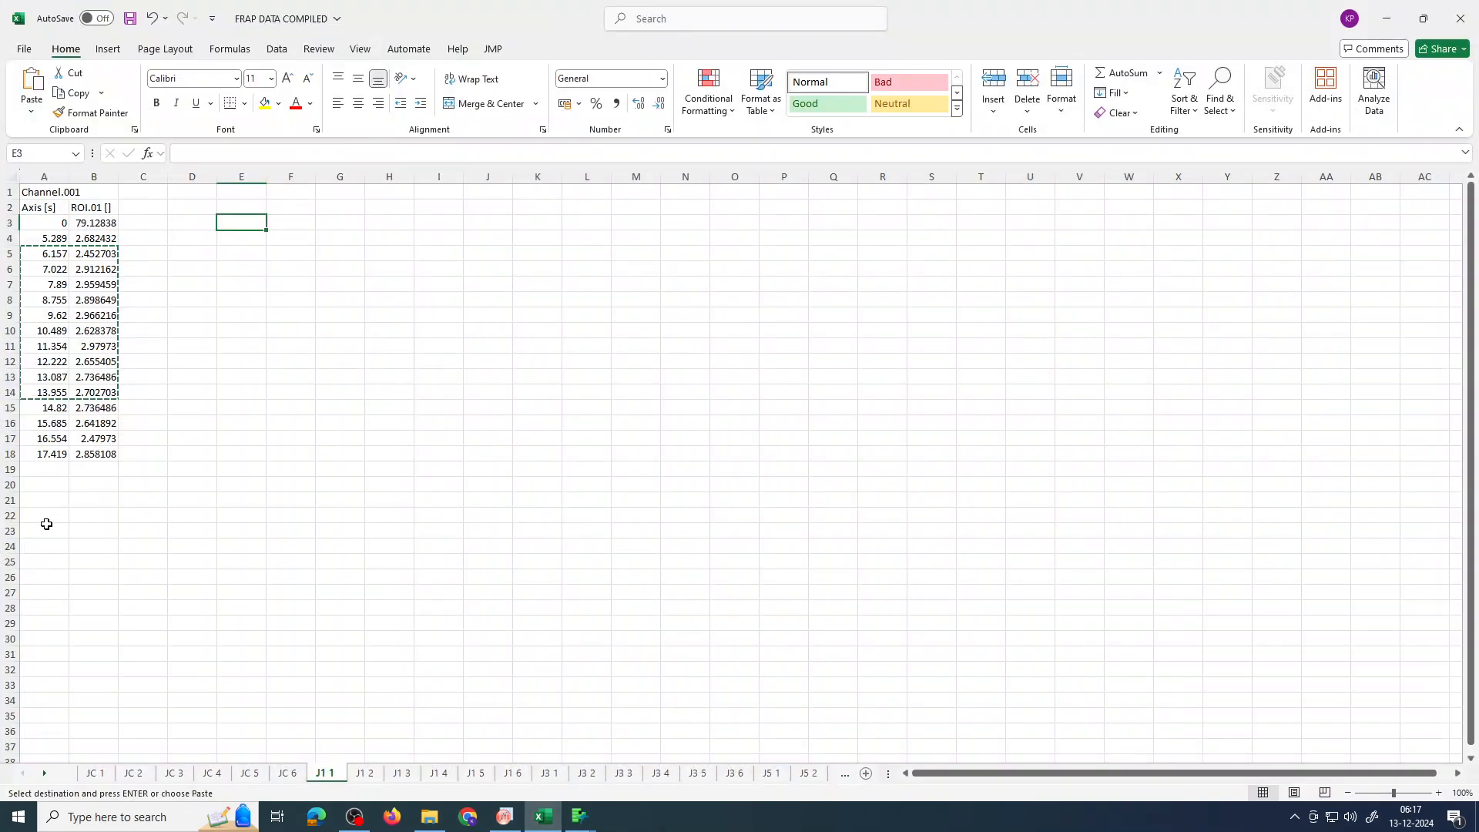
key(Escape)
Step: Copy interpolated columns C and D from OriginPro again and paste them into Excel sheet J1 1 starting at E3
click(504, 816)
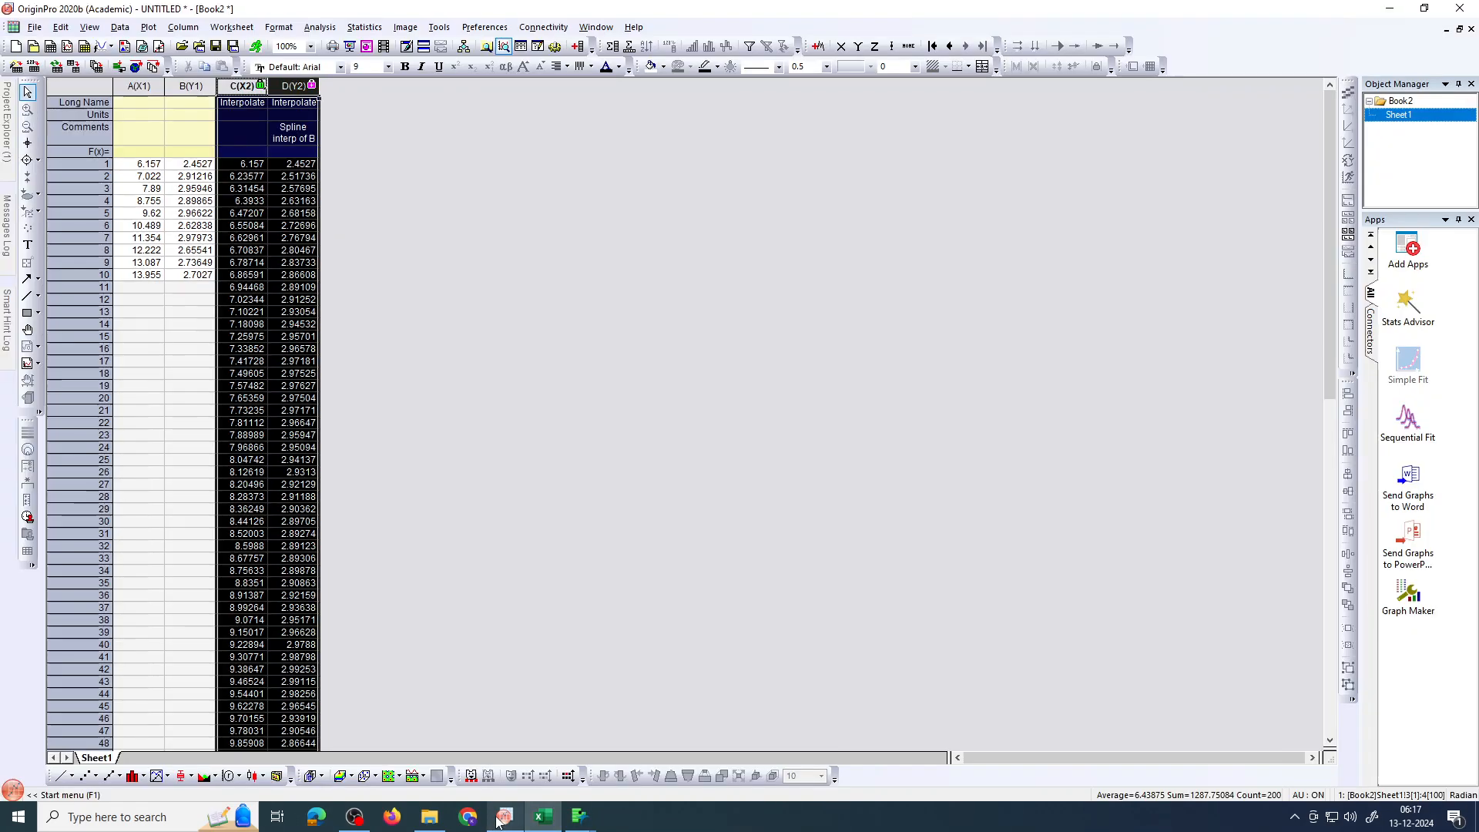
right_click(305, 188)
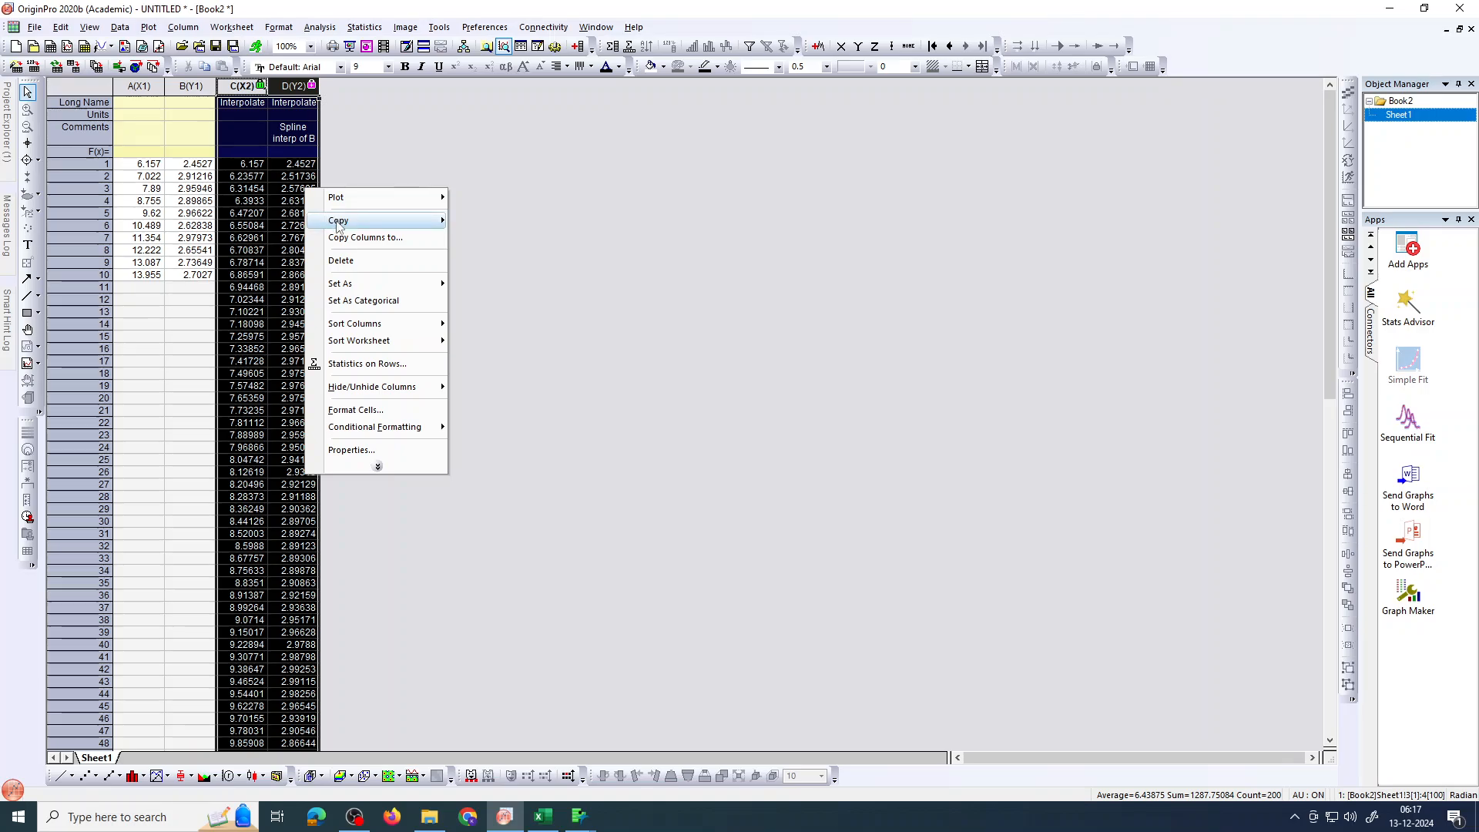
mouse_move(337, 224)
click(481, 238)
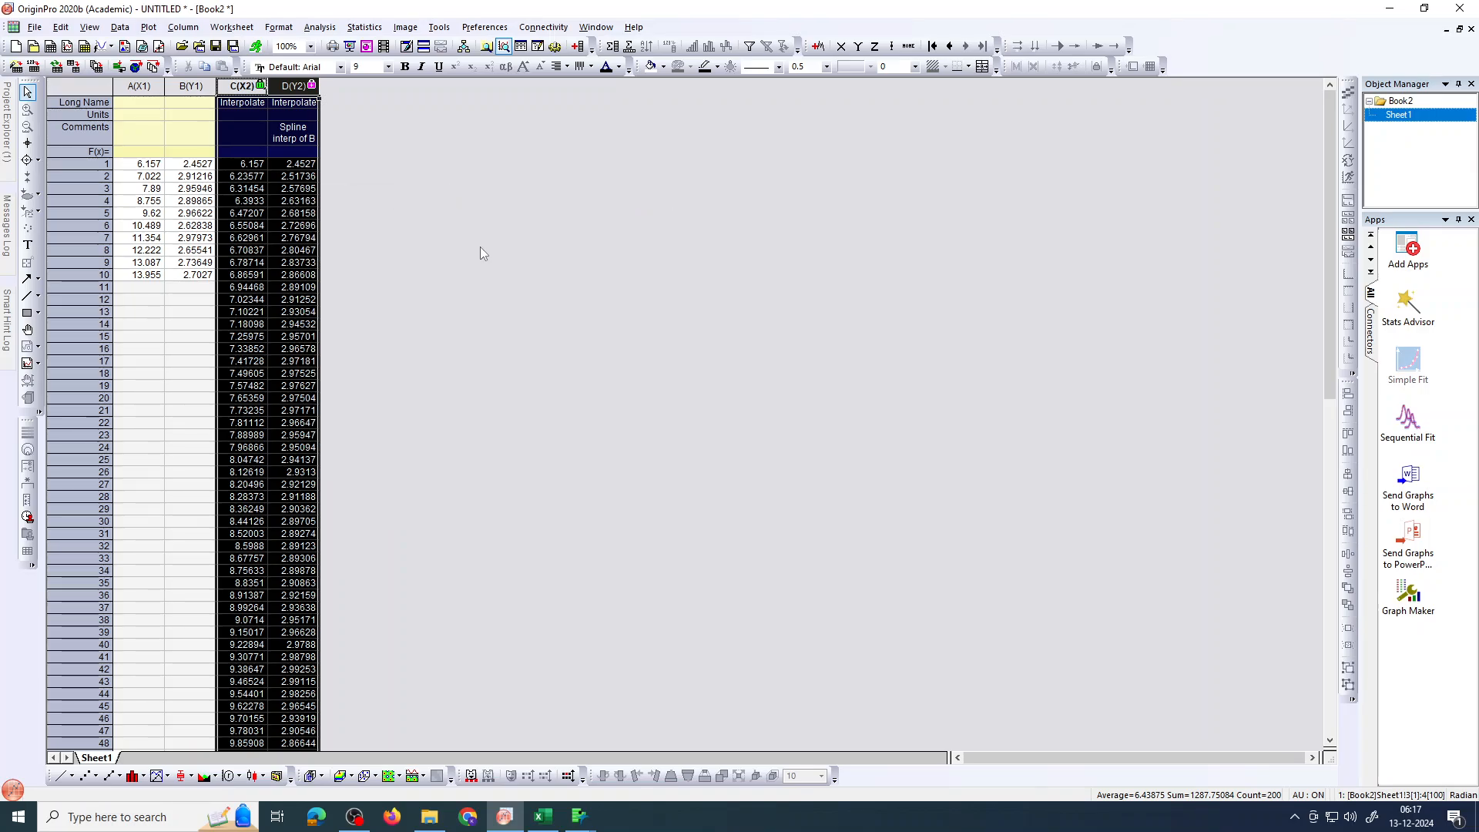
click(542, 816)
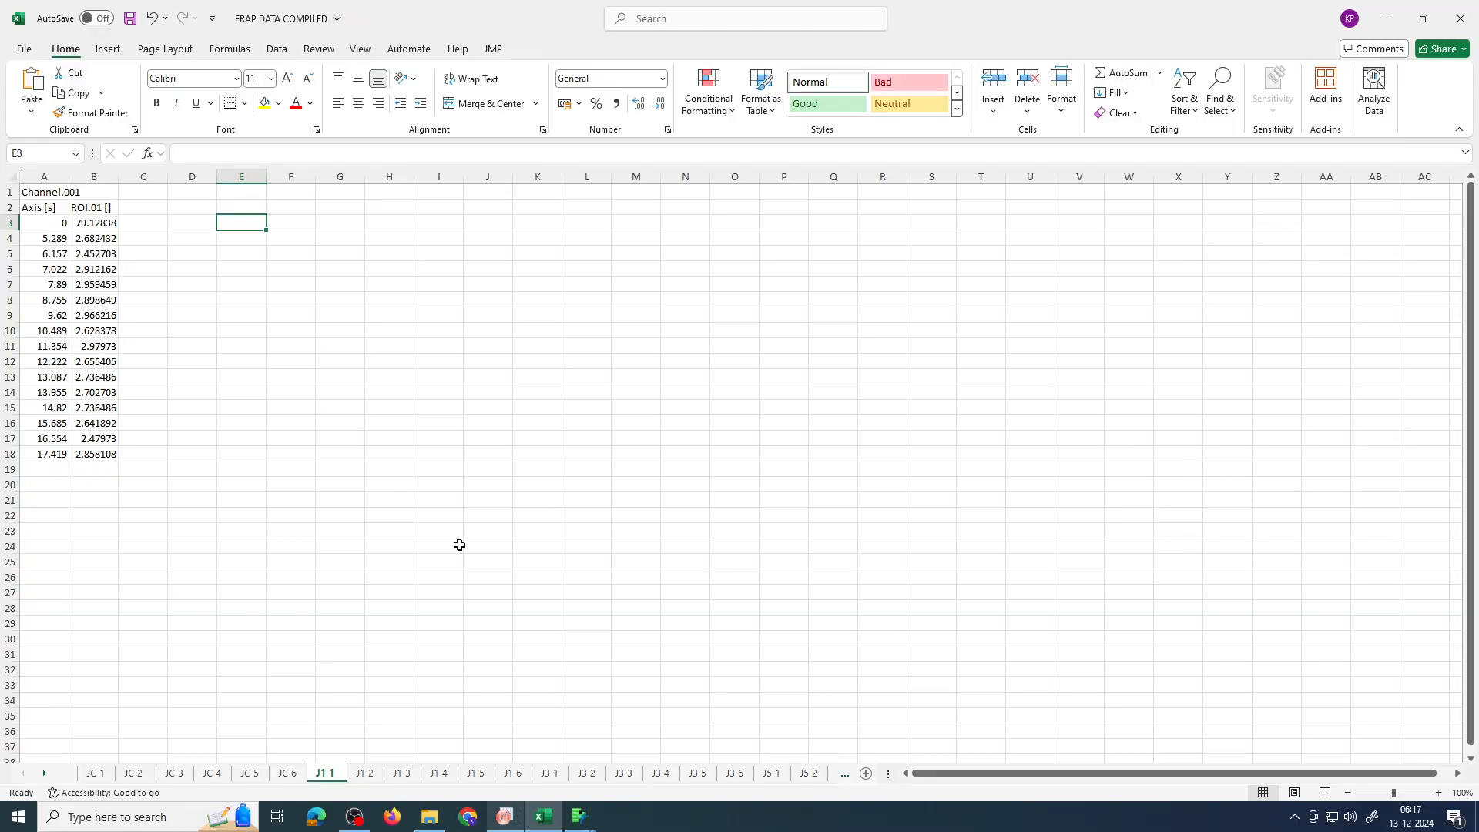
right_click(261, 223)
click(293, 324)
click(361, 271)
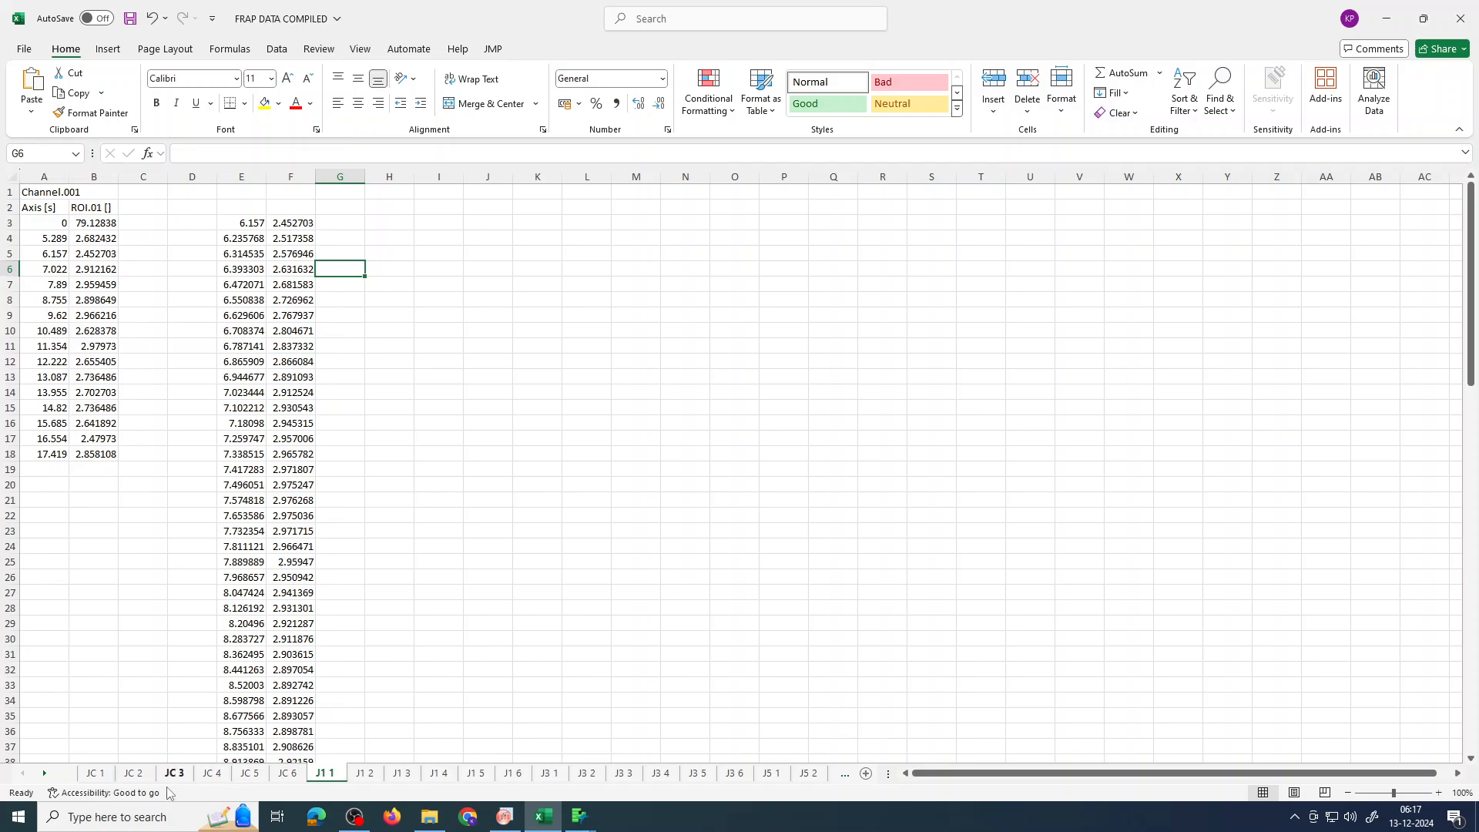
Step: Compare sheets JC 1 and JC 2, examining the K, n and R^2 entries recorded on JC 1
click(95, 774)
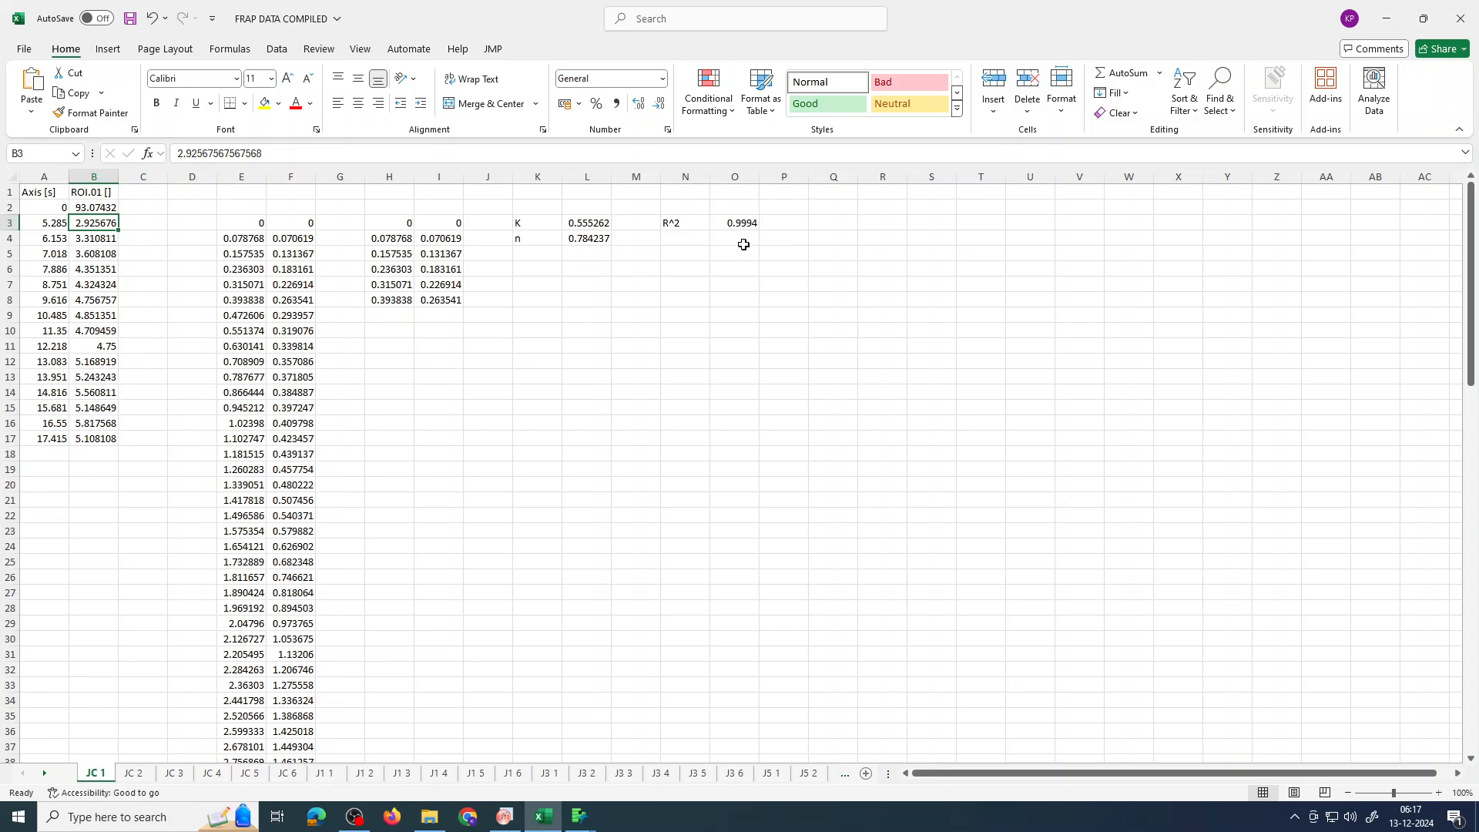
click(125, 774)
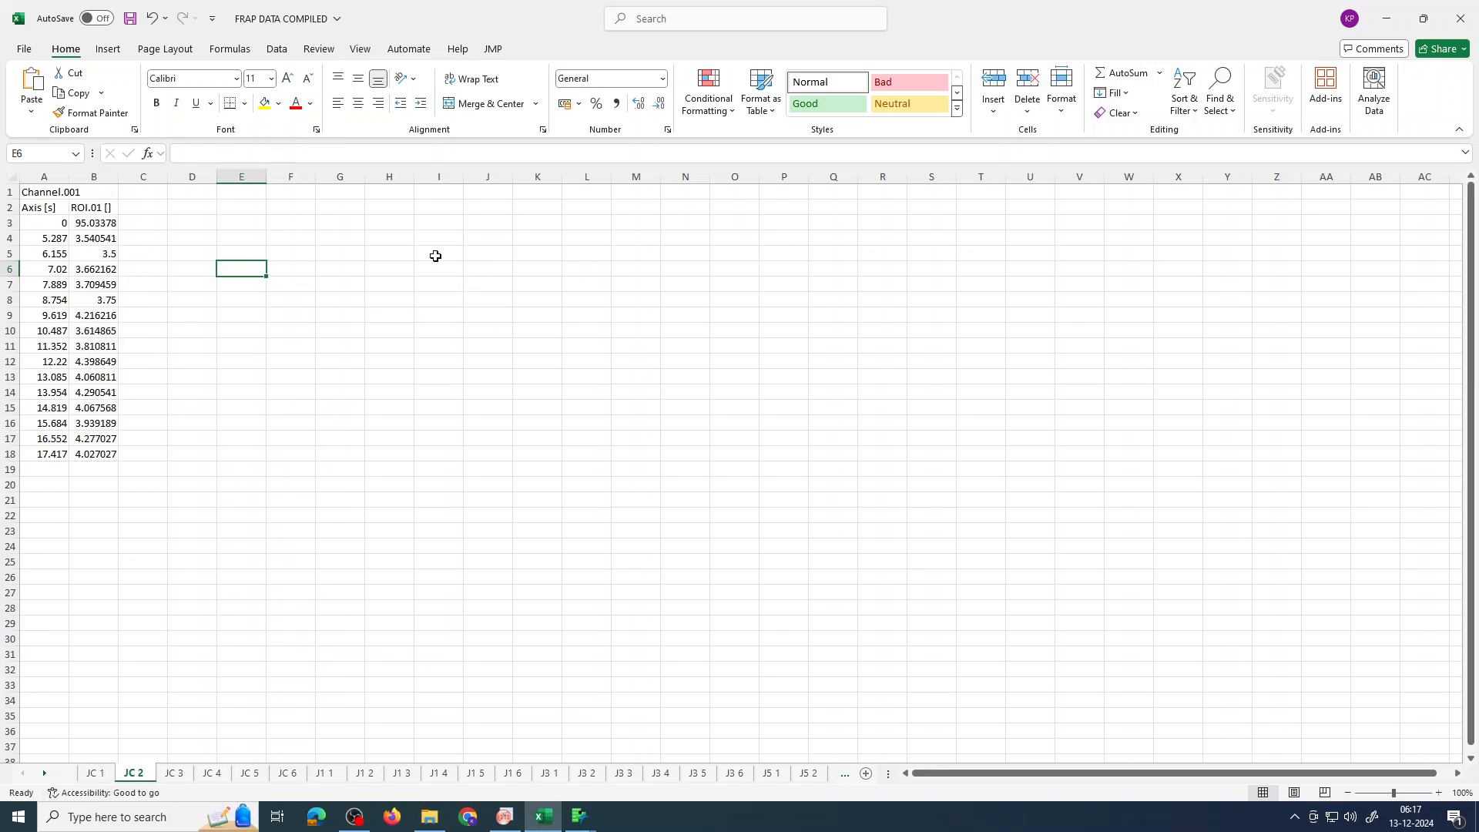
click(94, 773)
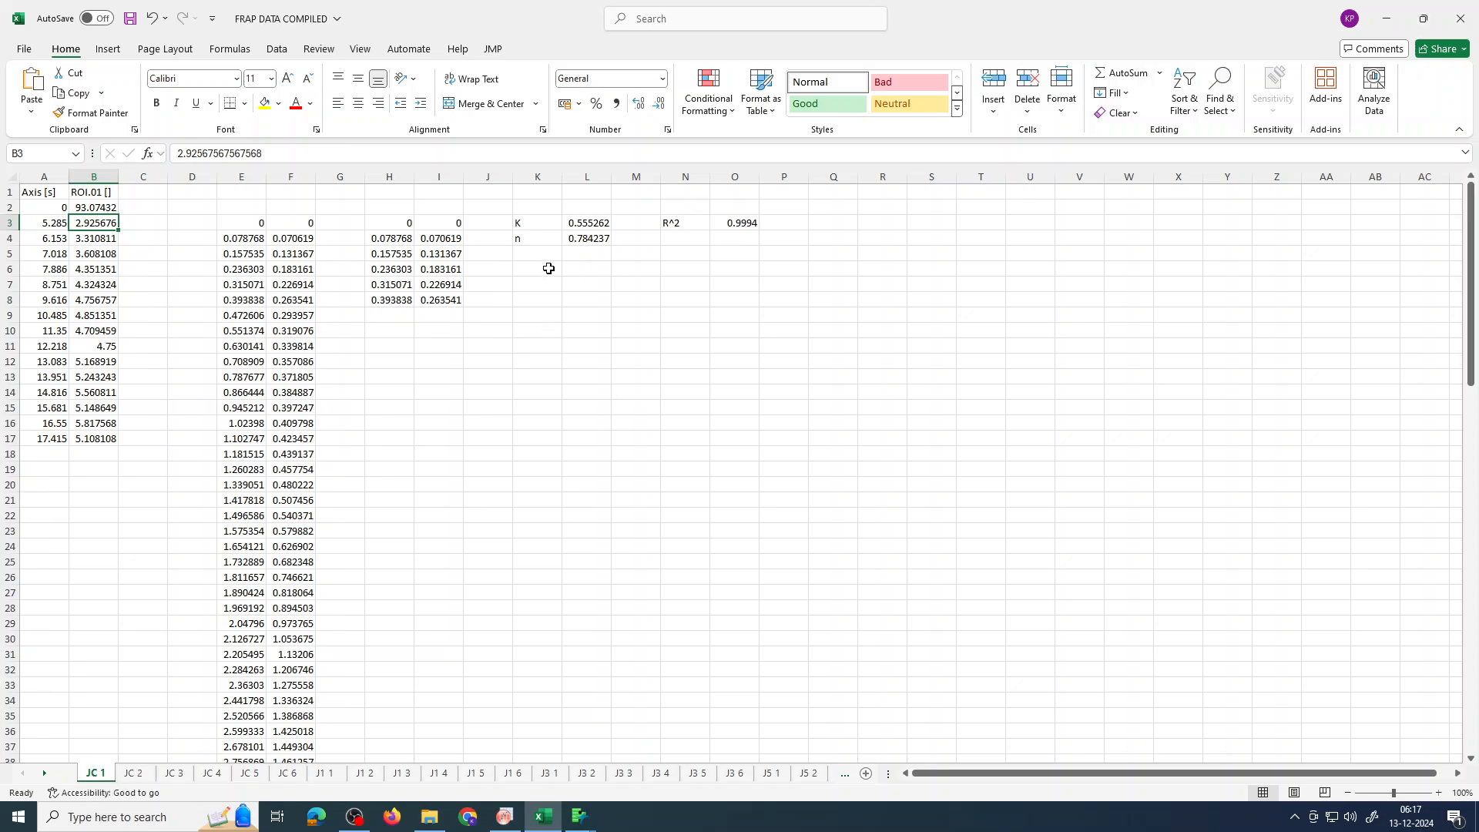
click(543, 224)
click(543, 241)
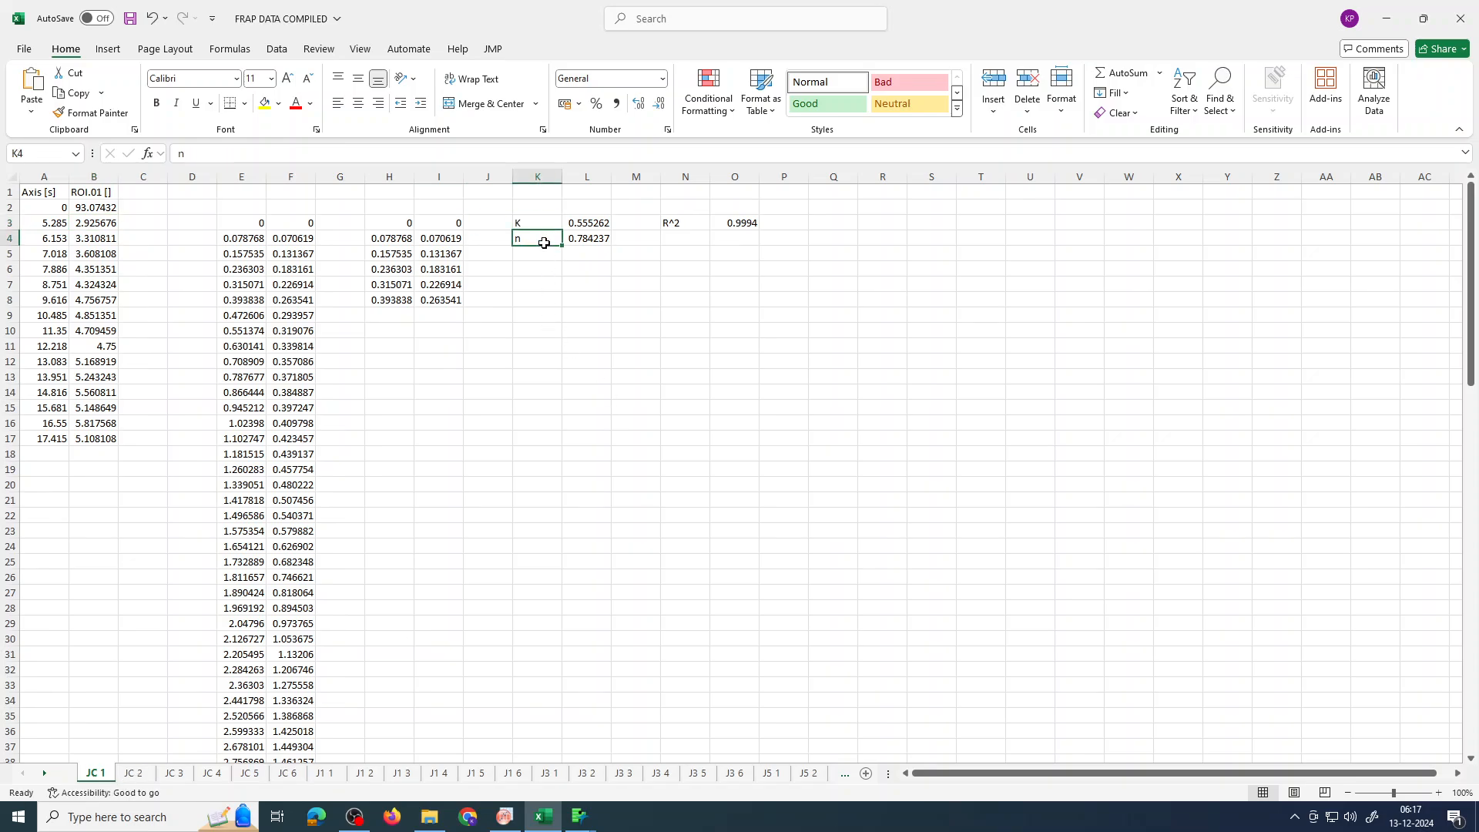
click(133, 772)
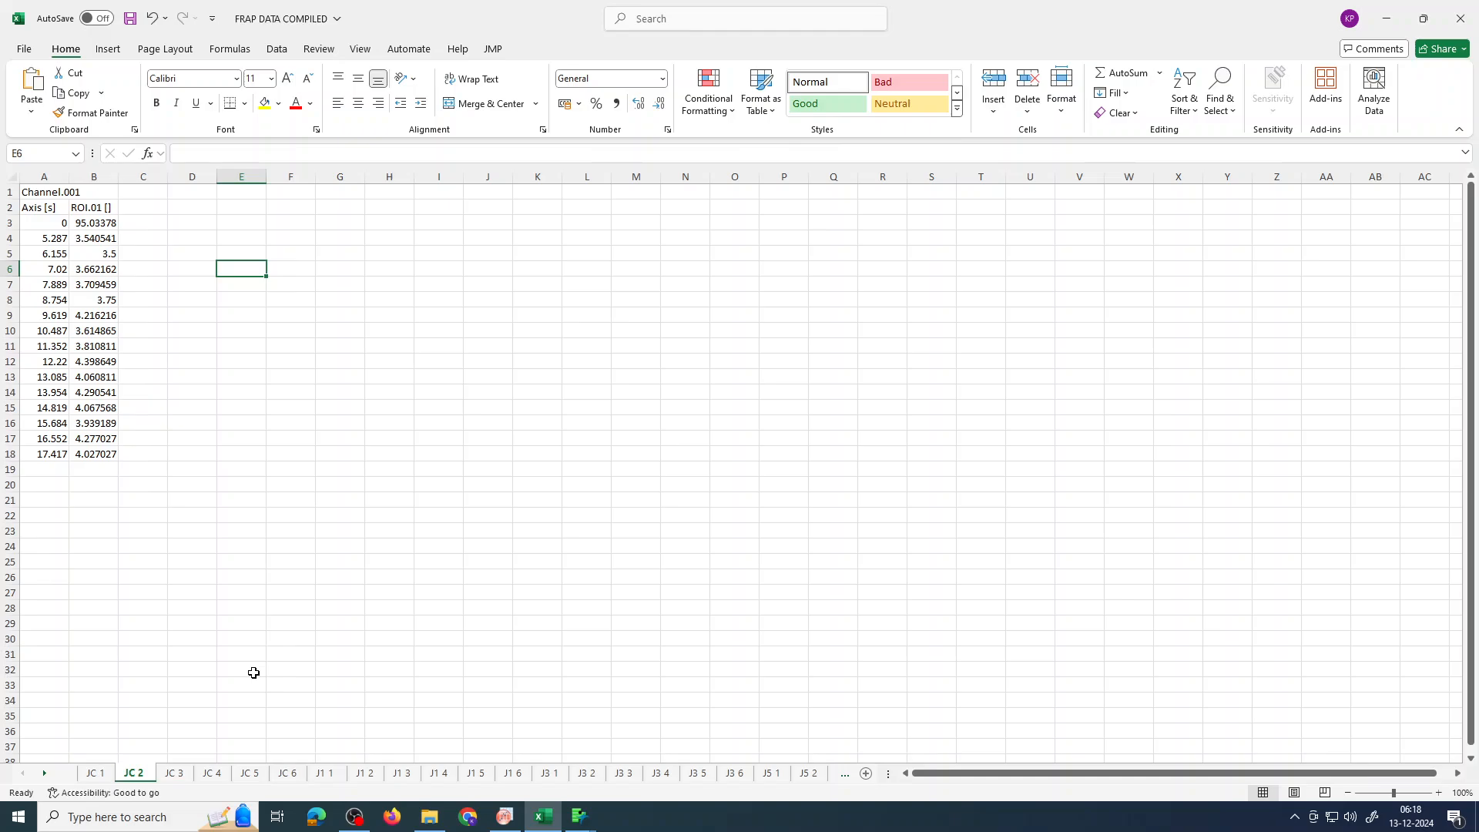
click(100, 776)
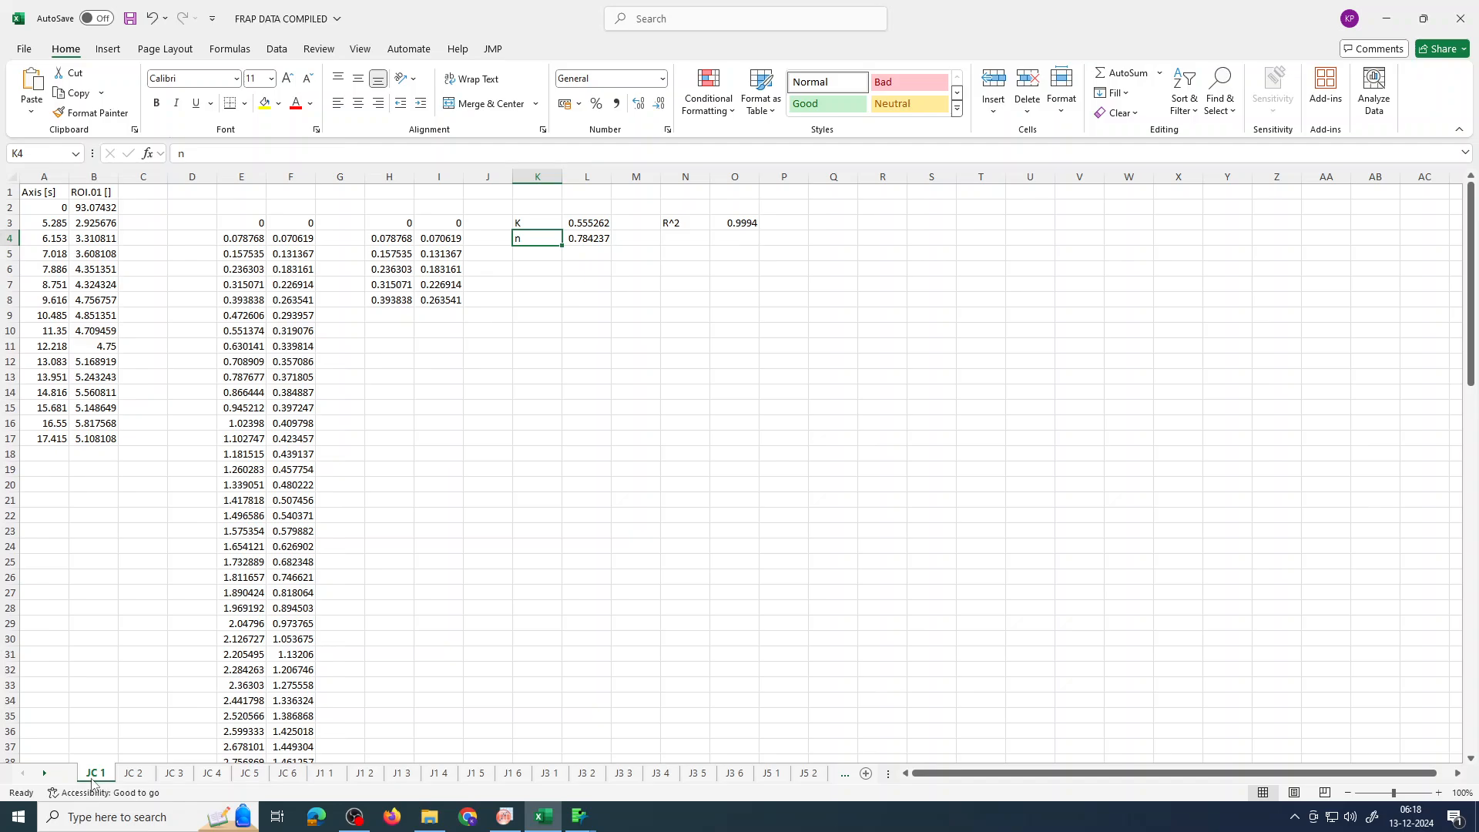
click(133, 774)
click(96, 773)
click(133, 773)
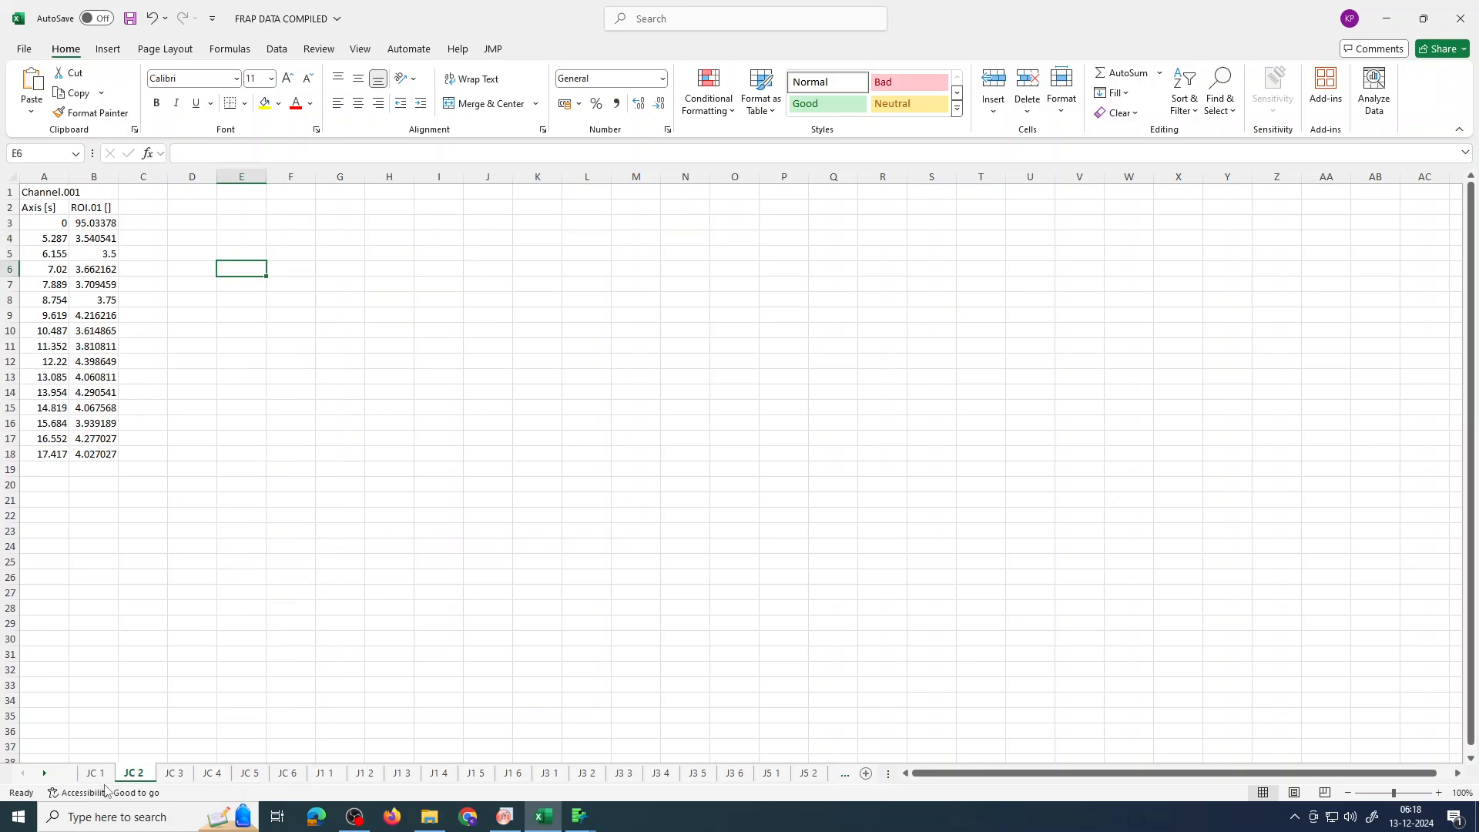
click(97, 774)
click(524, 223)
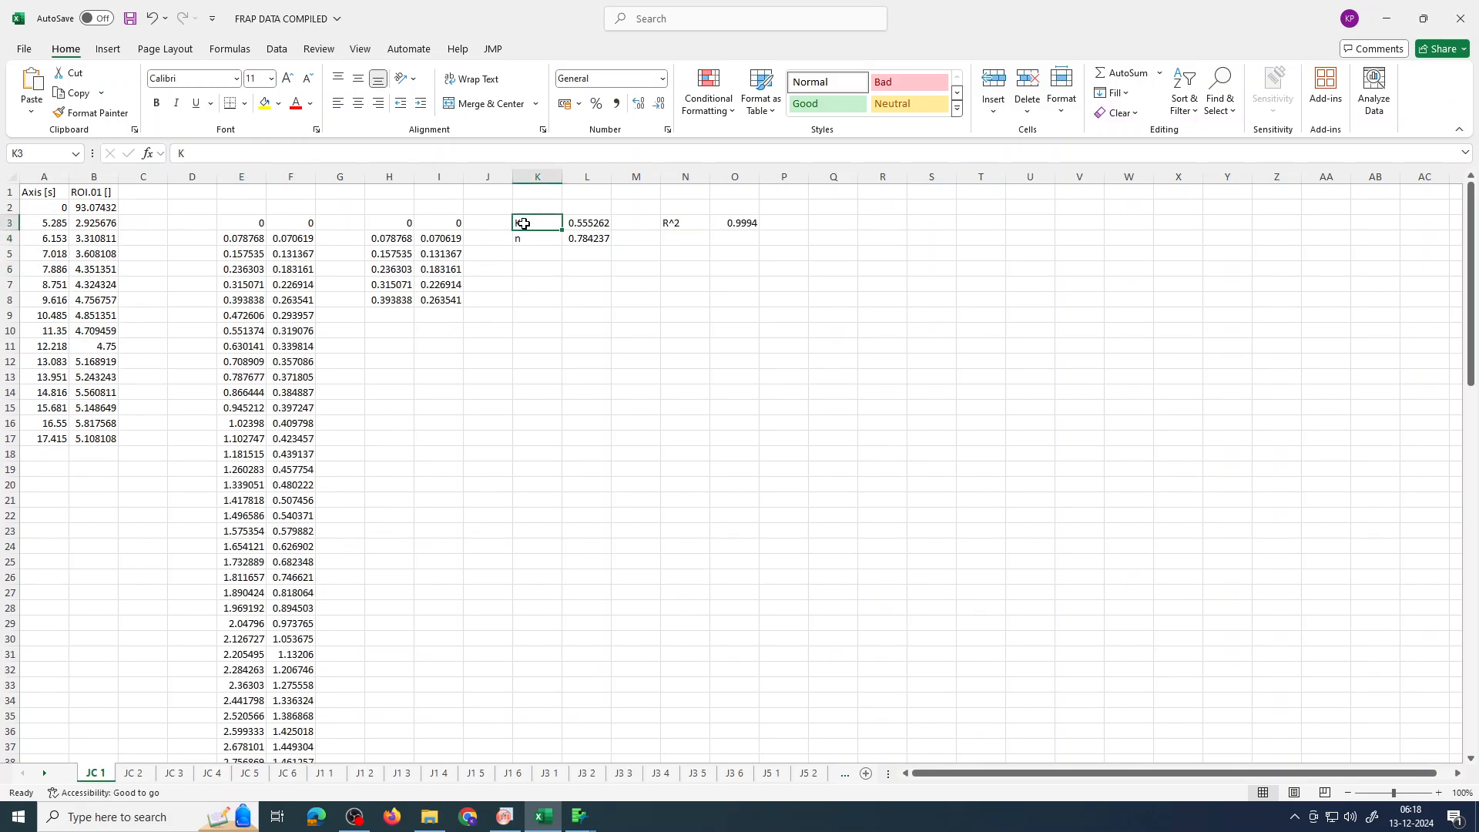
click(528, 238)
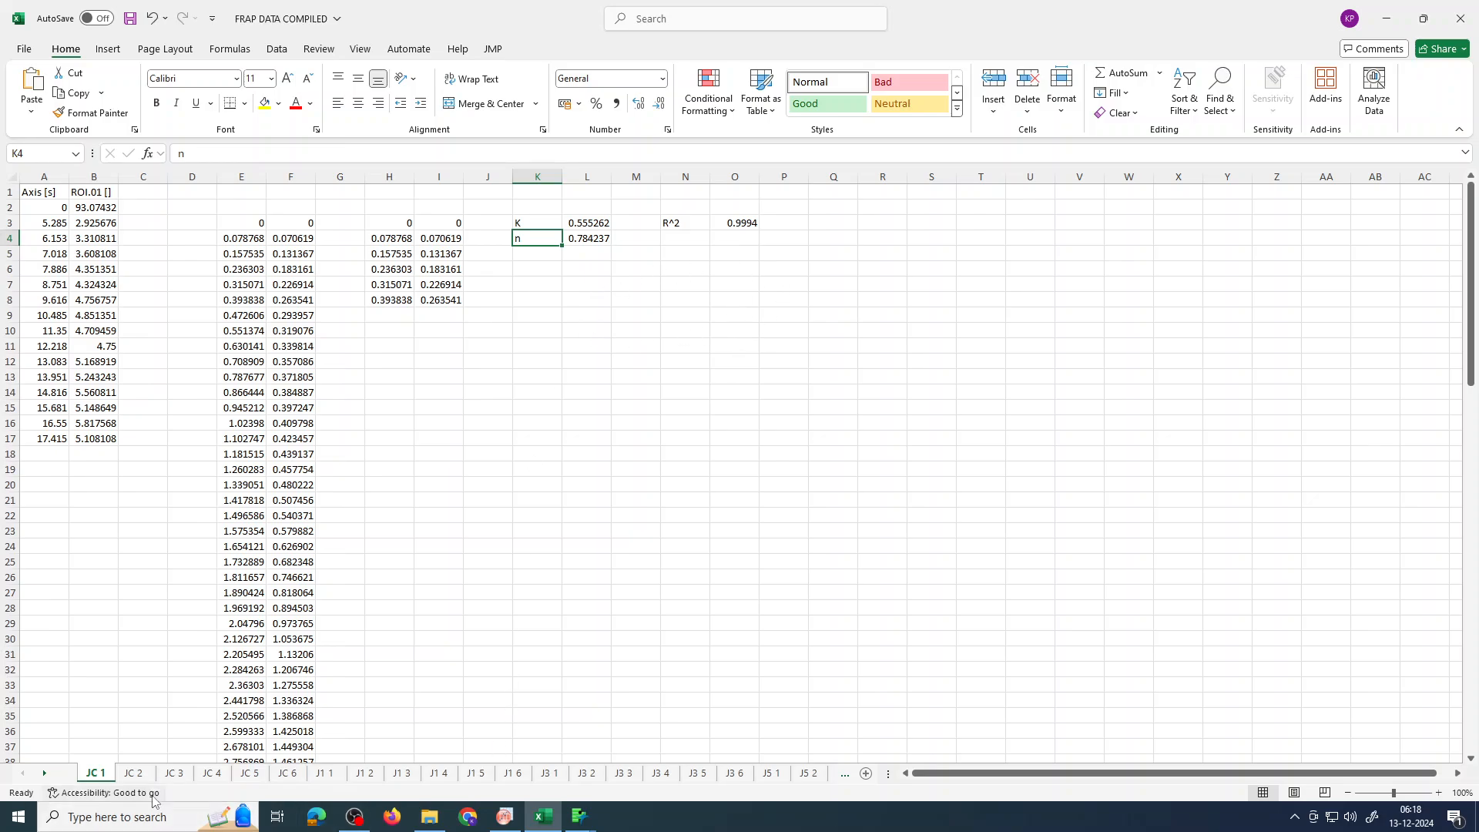
Step: Copy the range A5:B14 of sheet JC 2 into columns A and B of a new OriginPro workbook
click(133, 773)
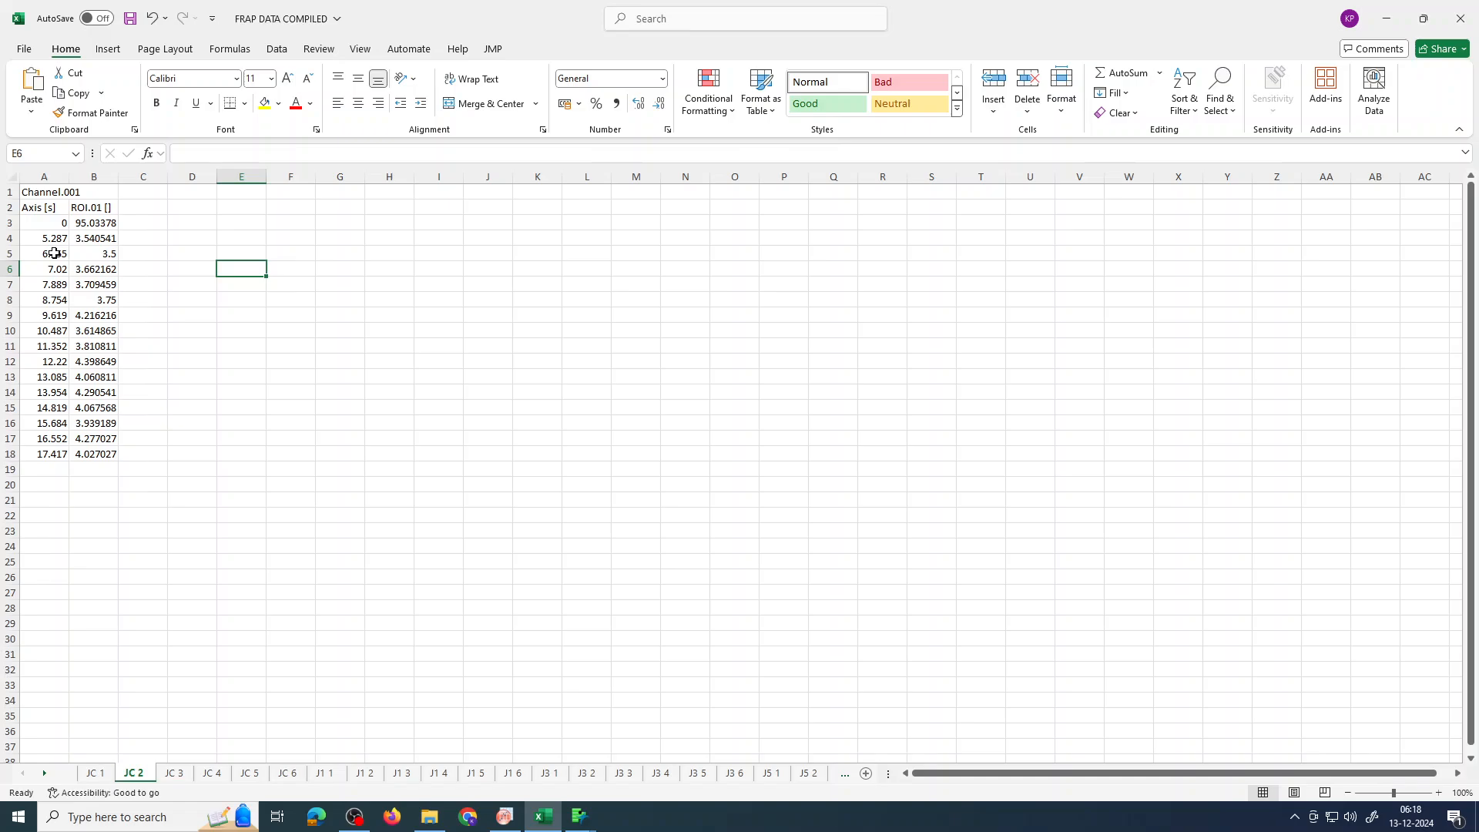
drag(54, 254, 105, 392)
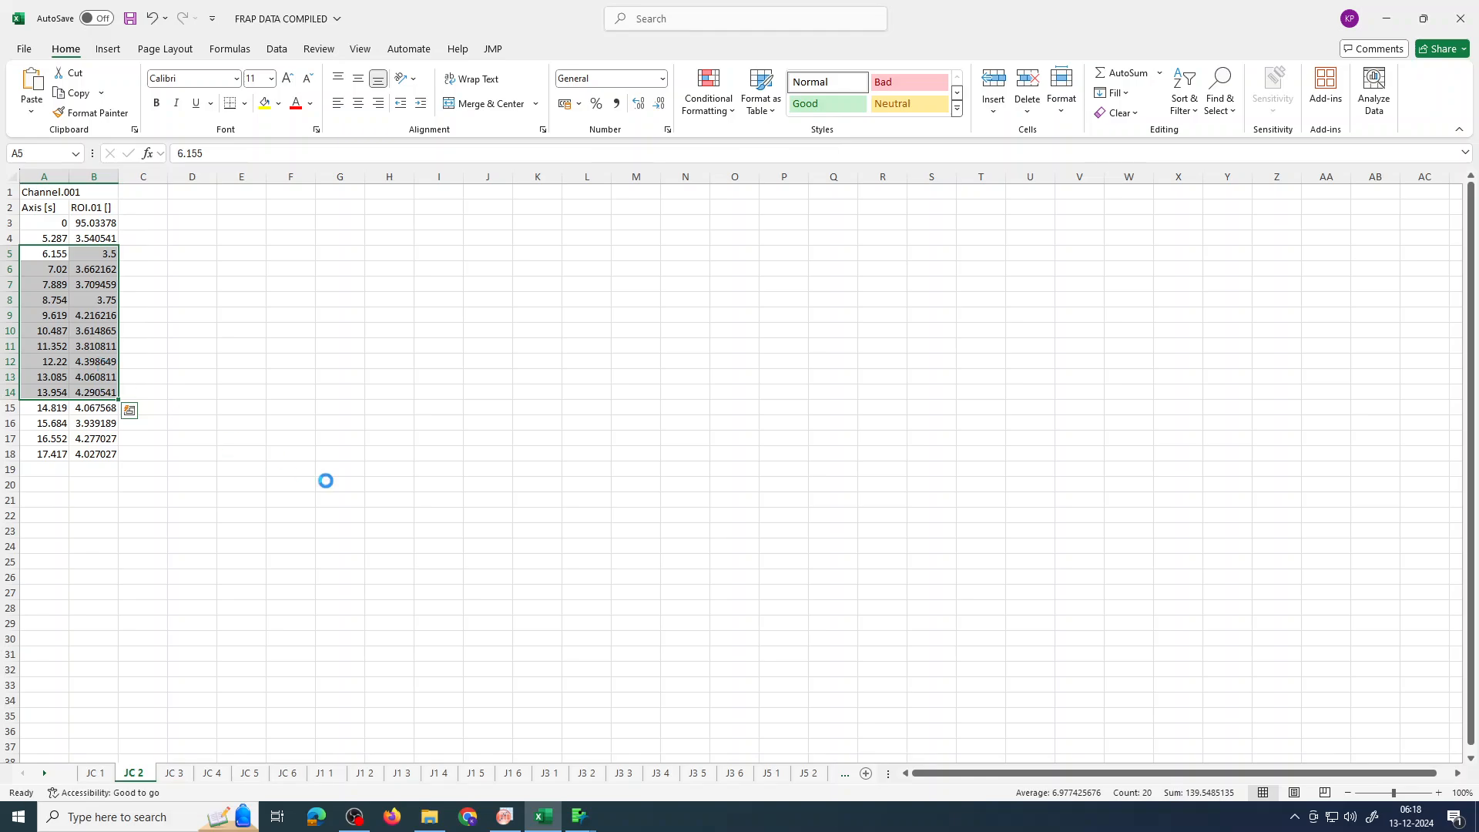
key(ctrl+c)
click(503, 818)
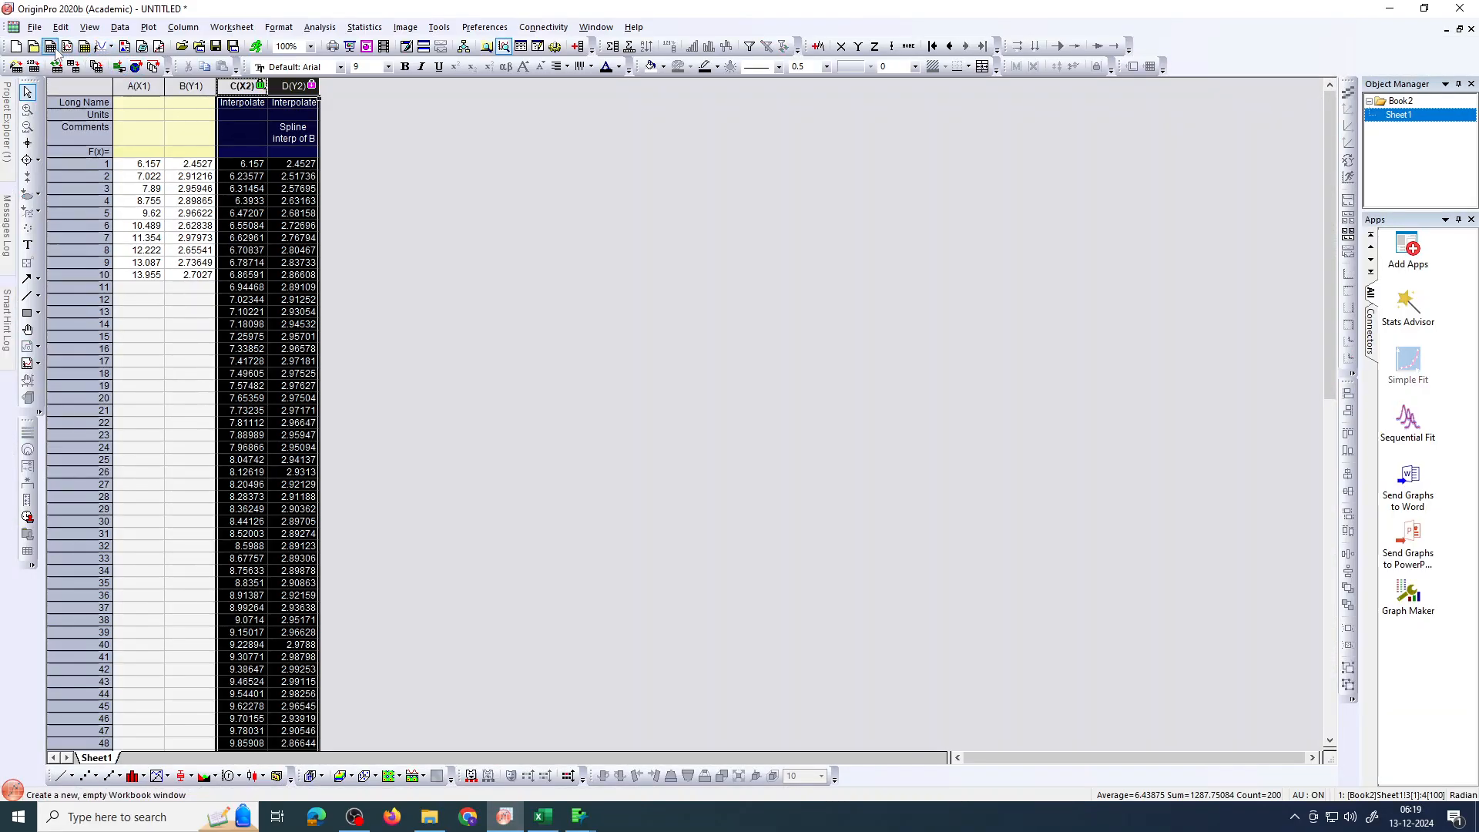
click(51, 48)
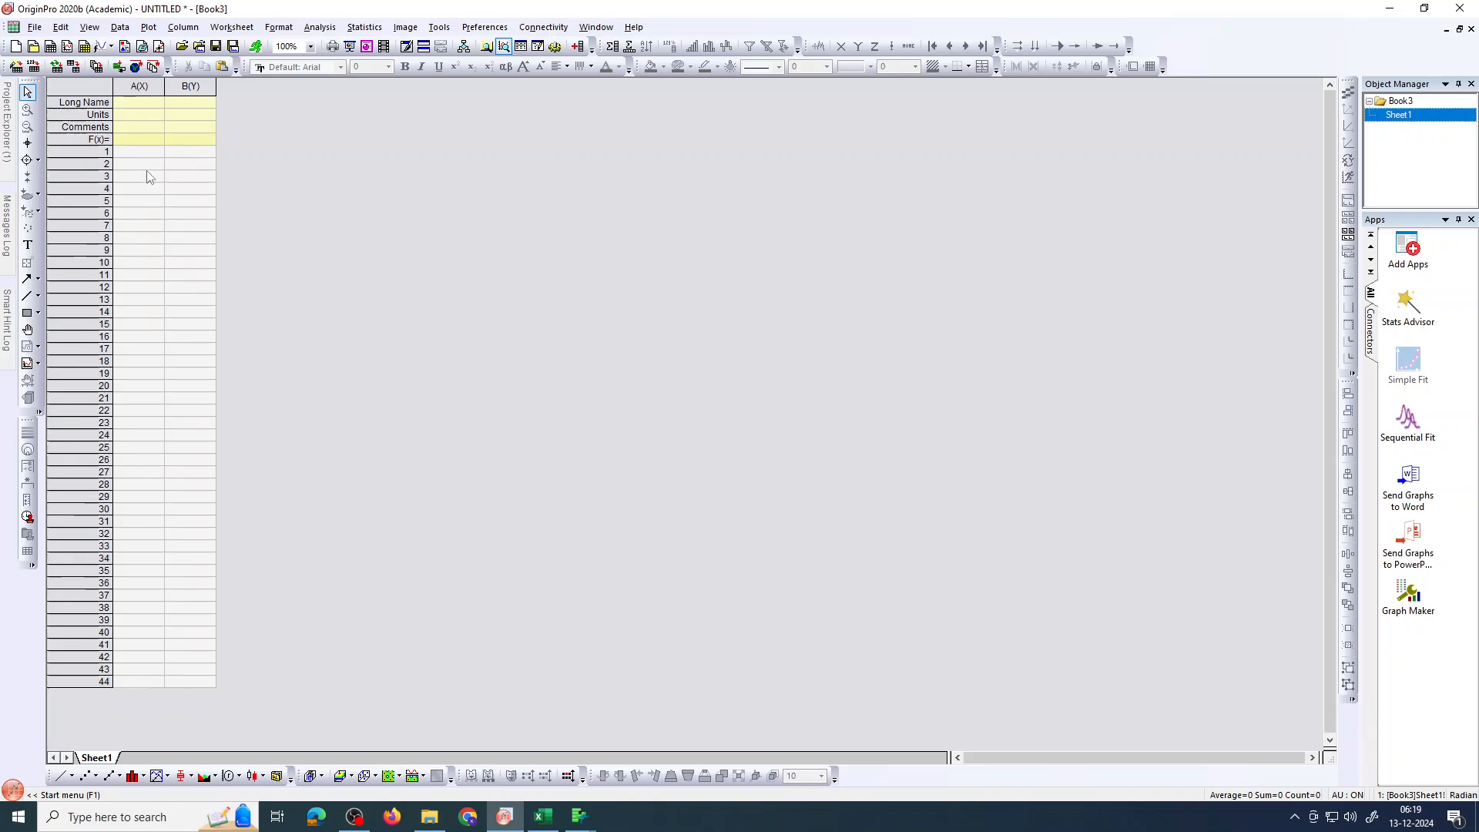
click(146, 152)
key(ctrl+v)
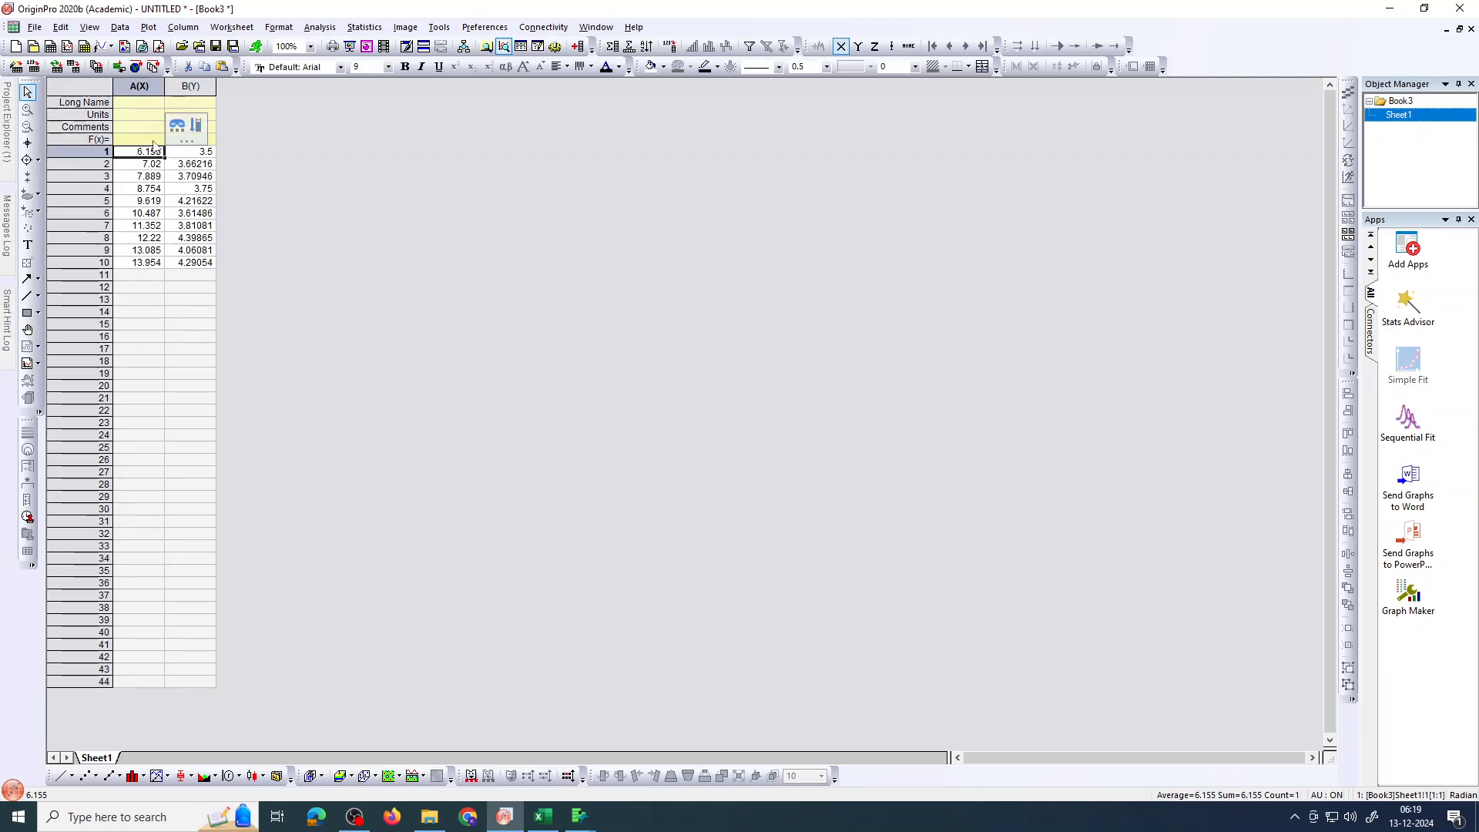
Step: Set up Interpolate/Extrapolate for both columns of the new workbook with the Cubic Spline method and 100 points
key(ctrl+a)
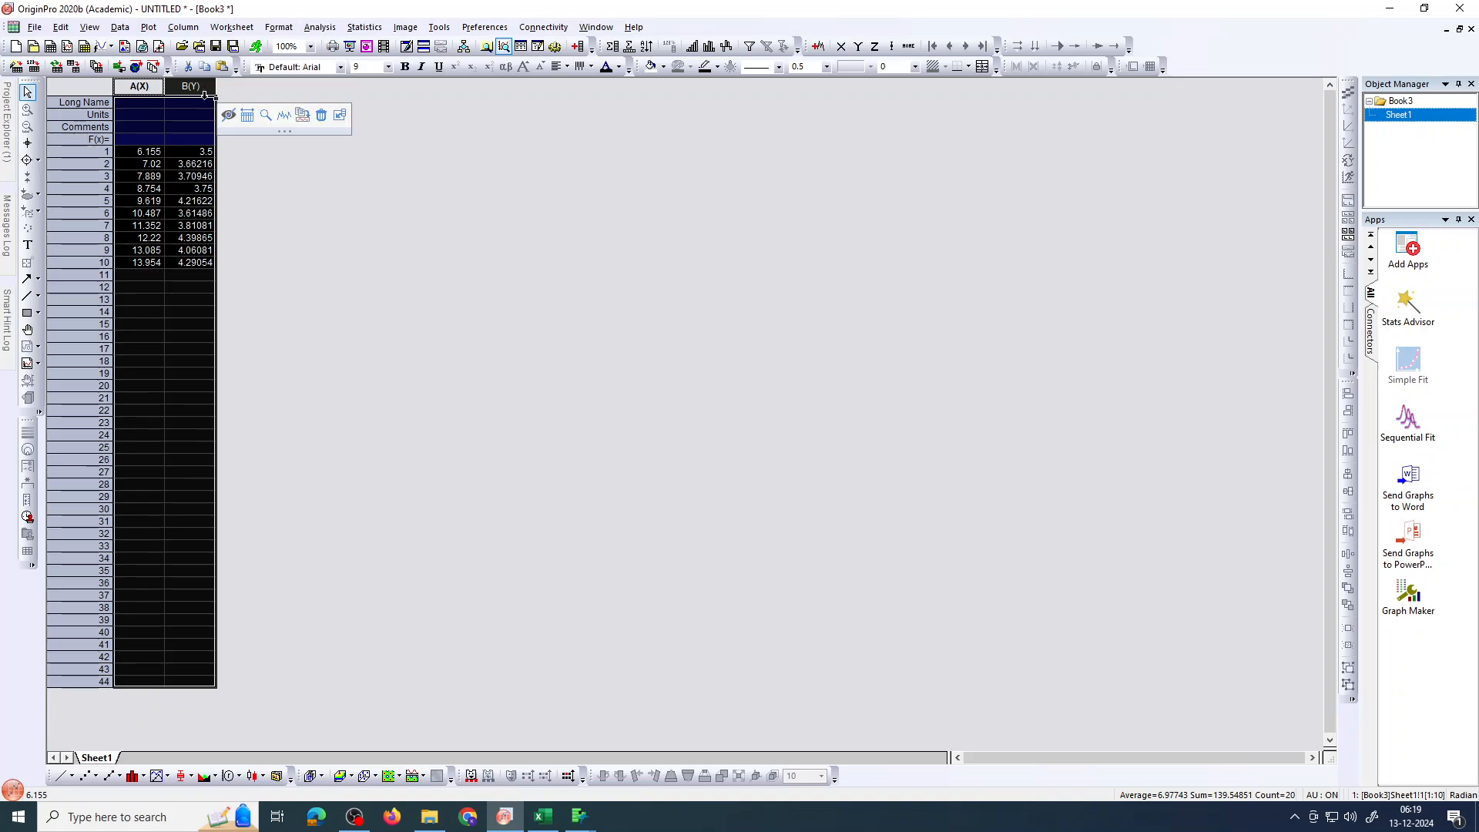
click(320, 29)
mouse_move(462, 44)
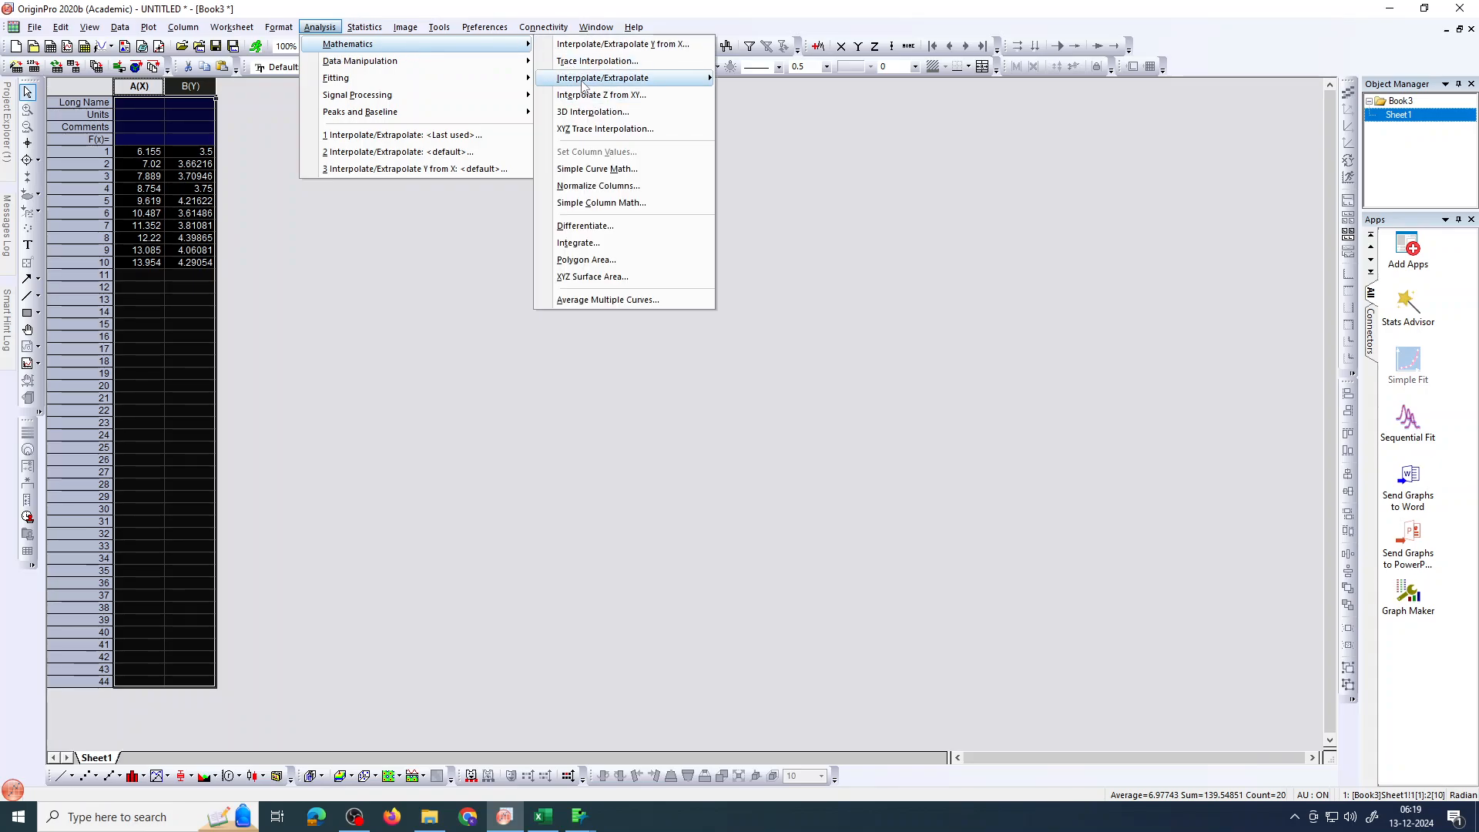
mouse_move(678, 78)
click(766, 101)
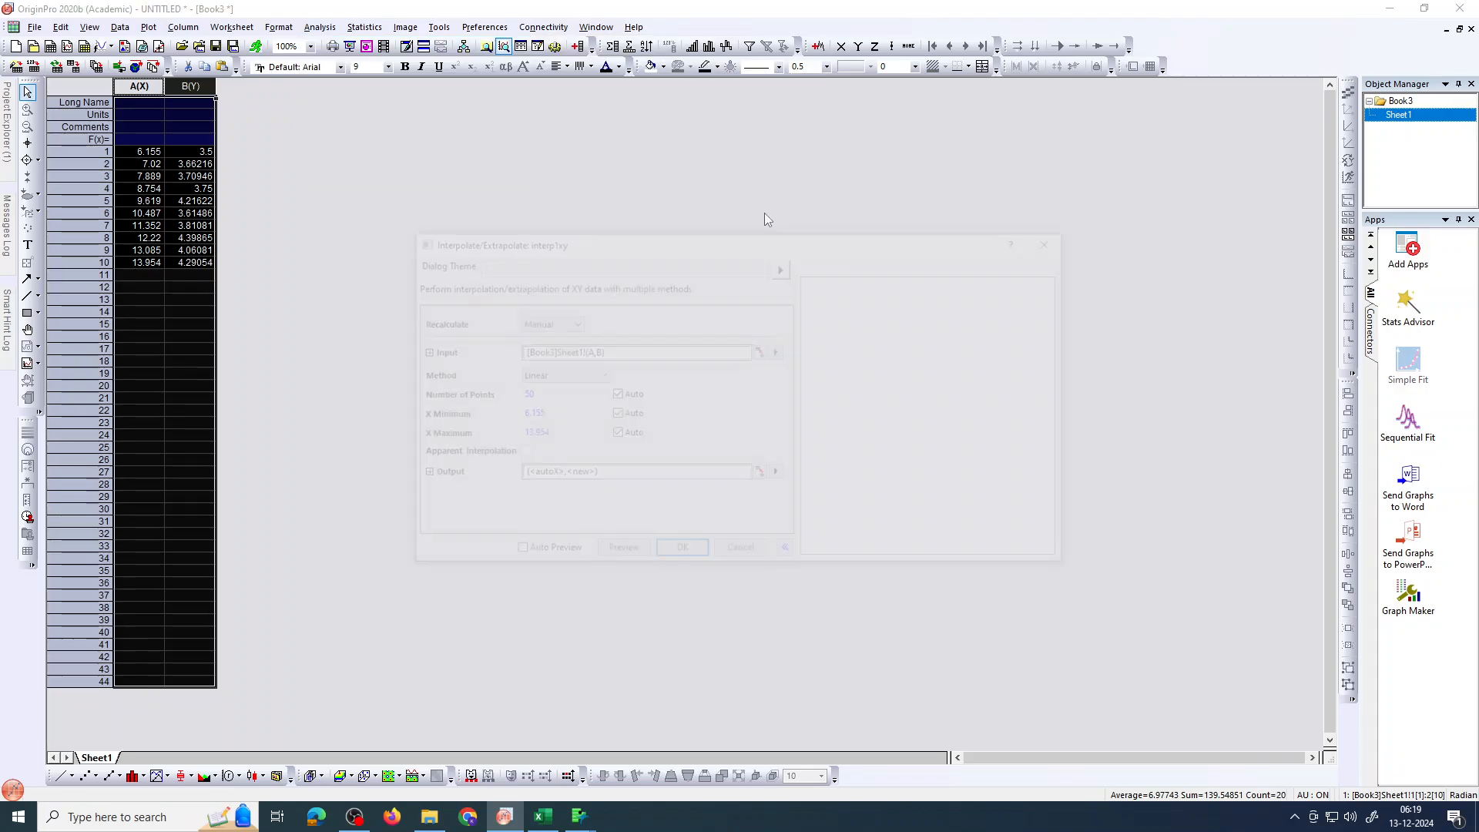
click(598, 375)
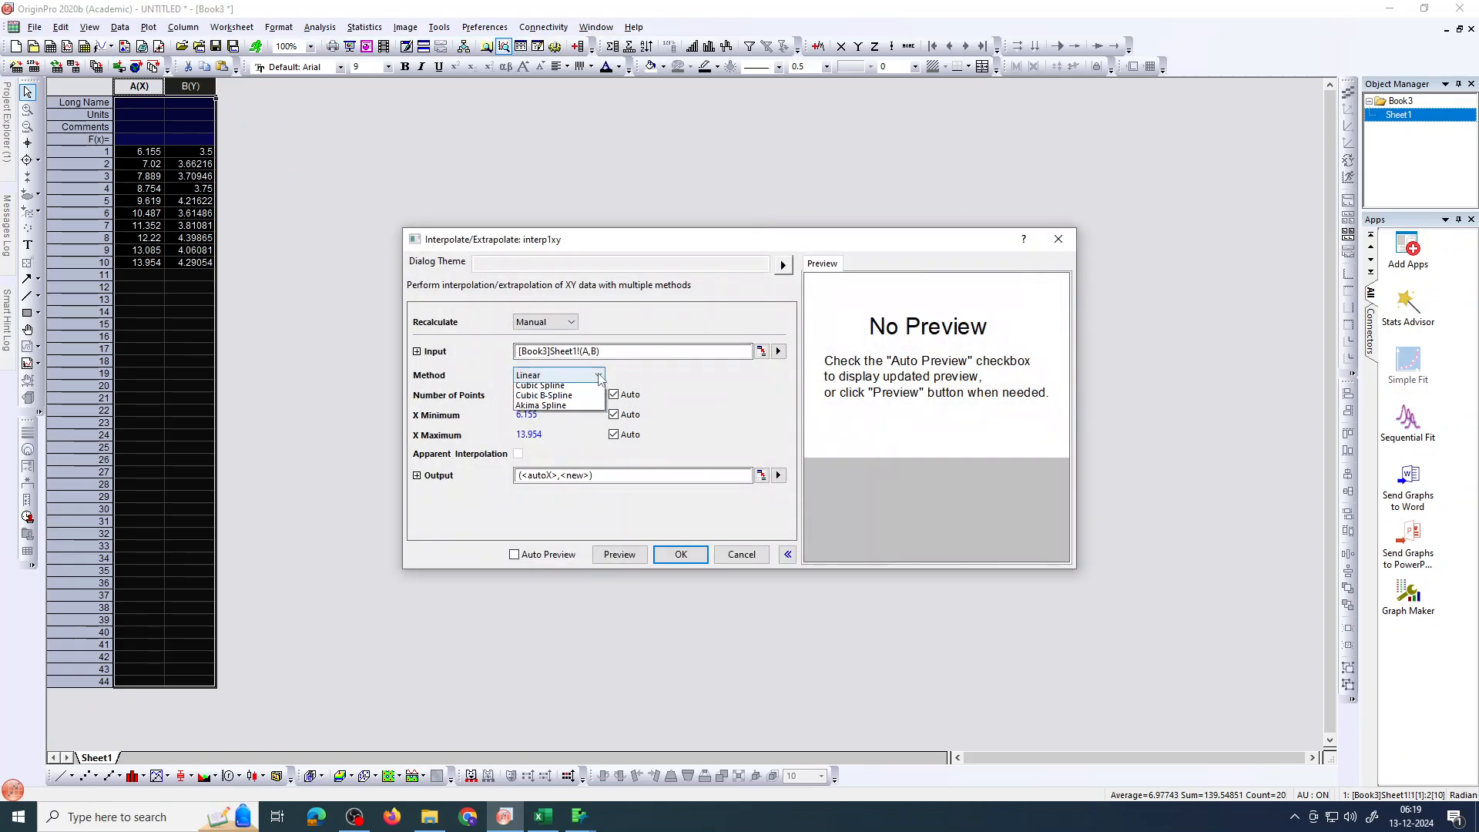
click(570, 396)
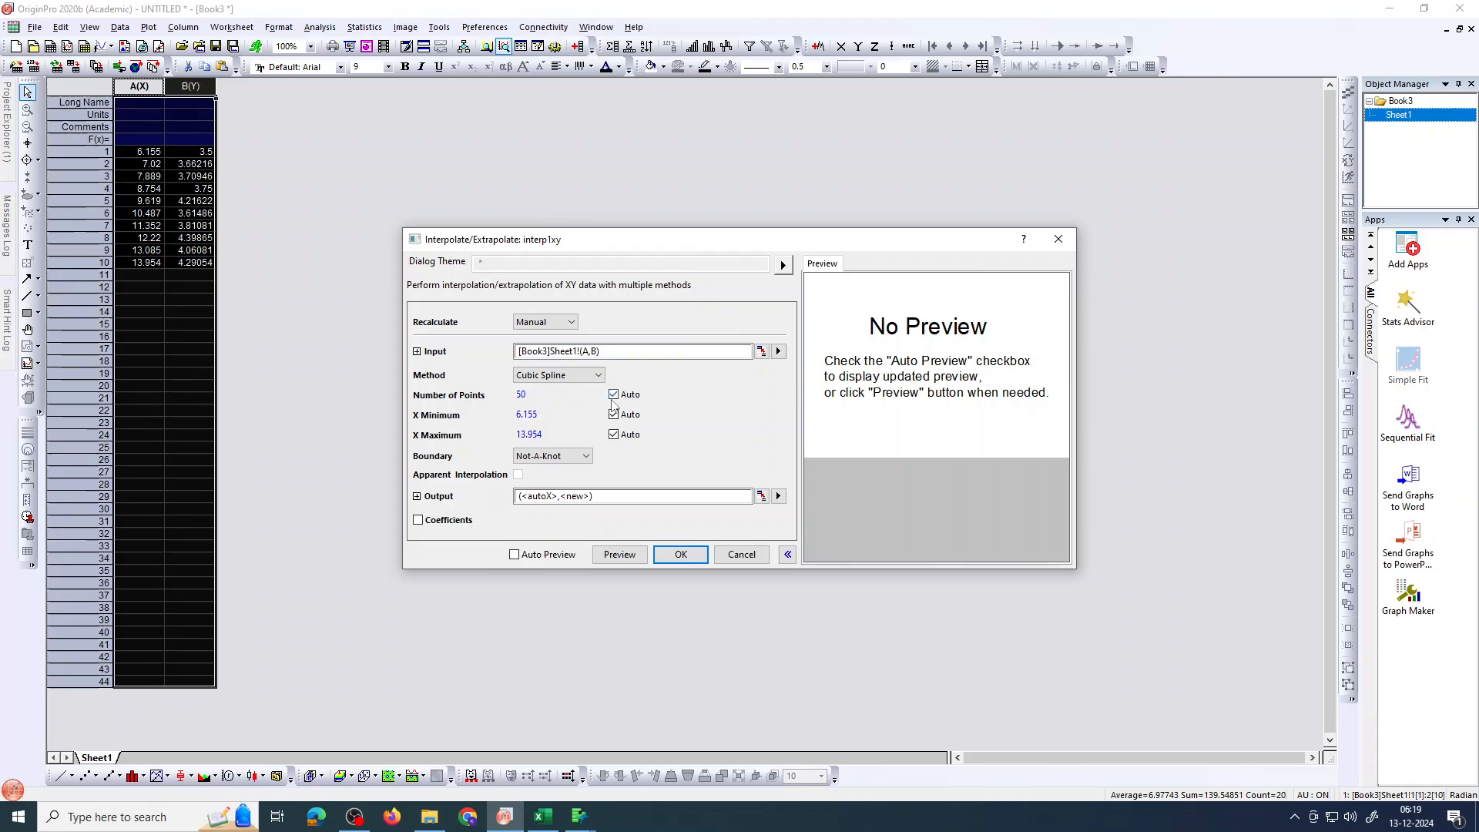
click(613, 394)
text(100)
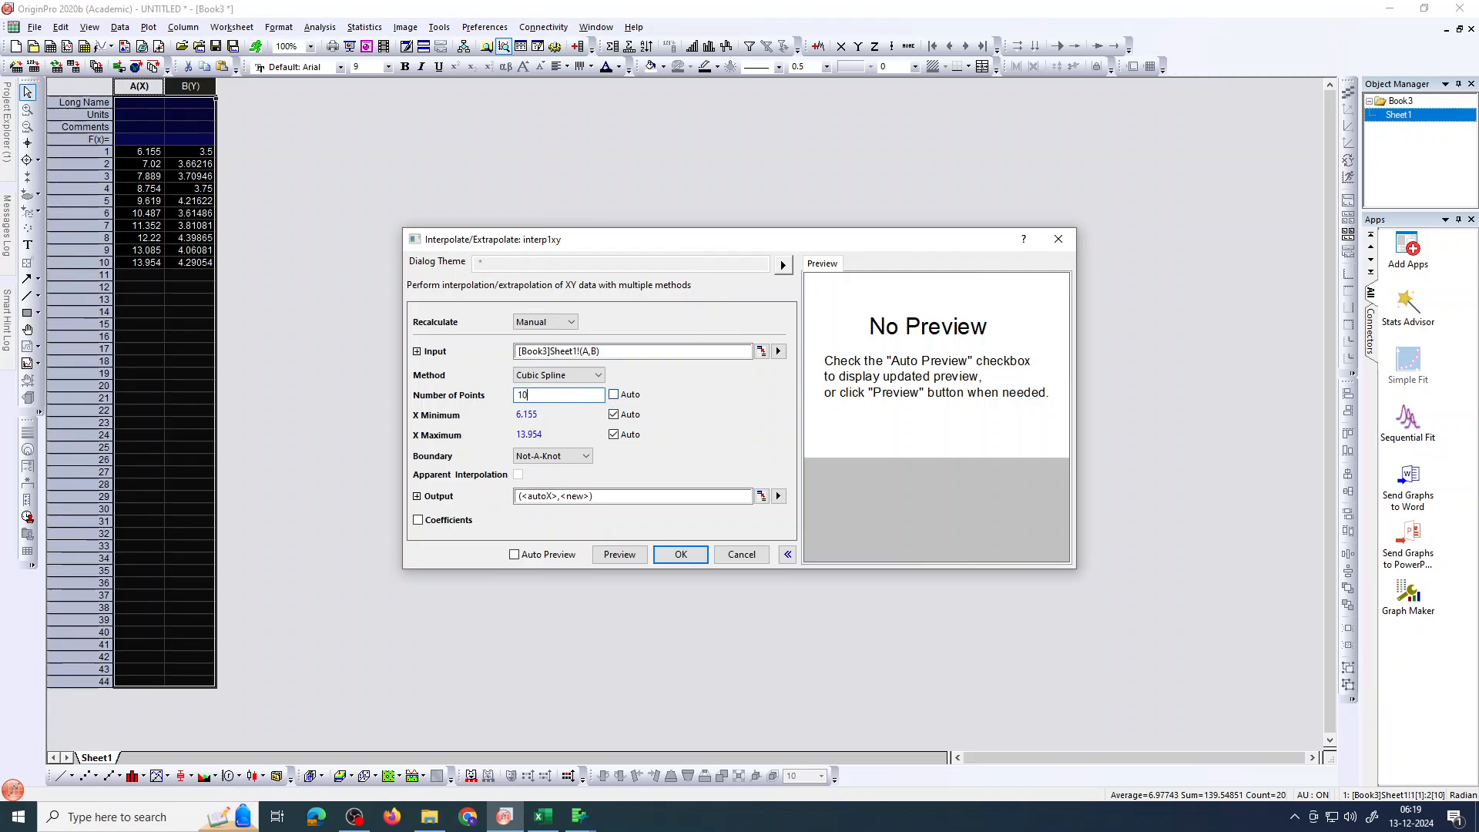
Step: Expand the interpolation's output range and set its X output to <new>
click(417, 496)
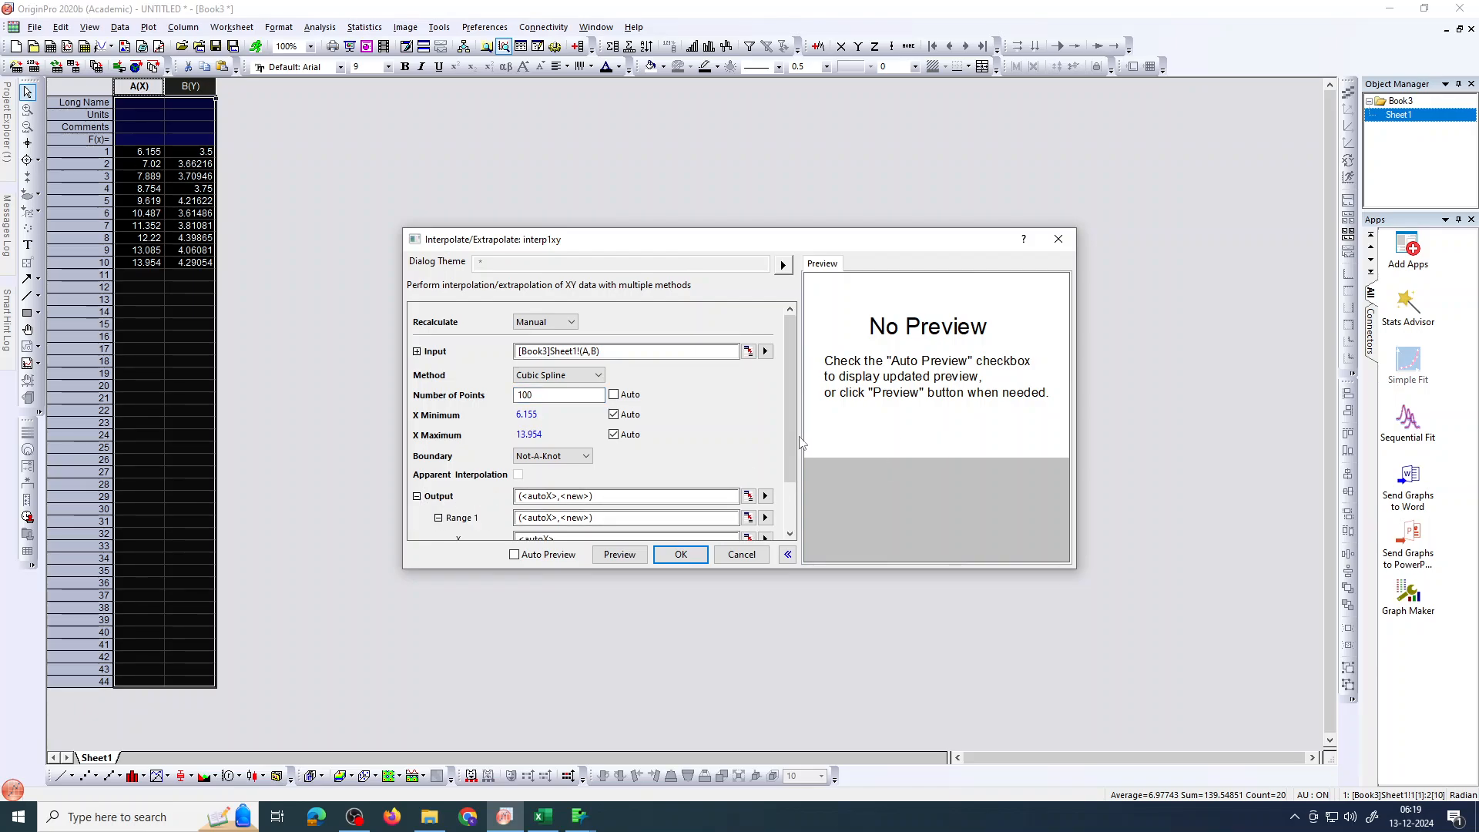
scroll(694, 493, down, 2)
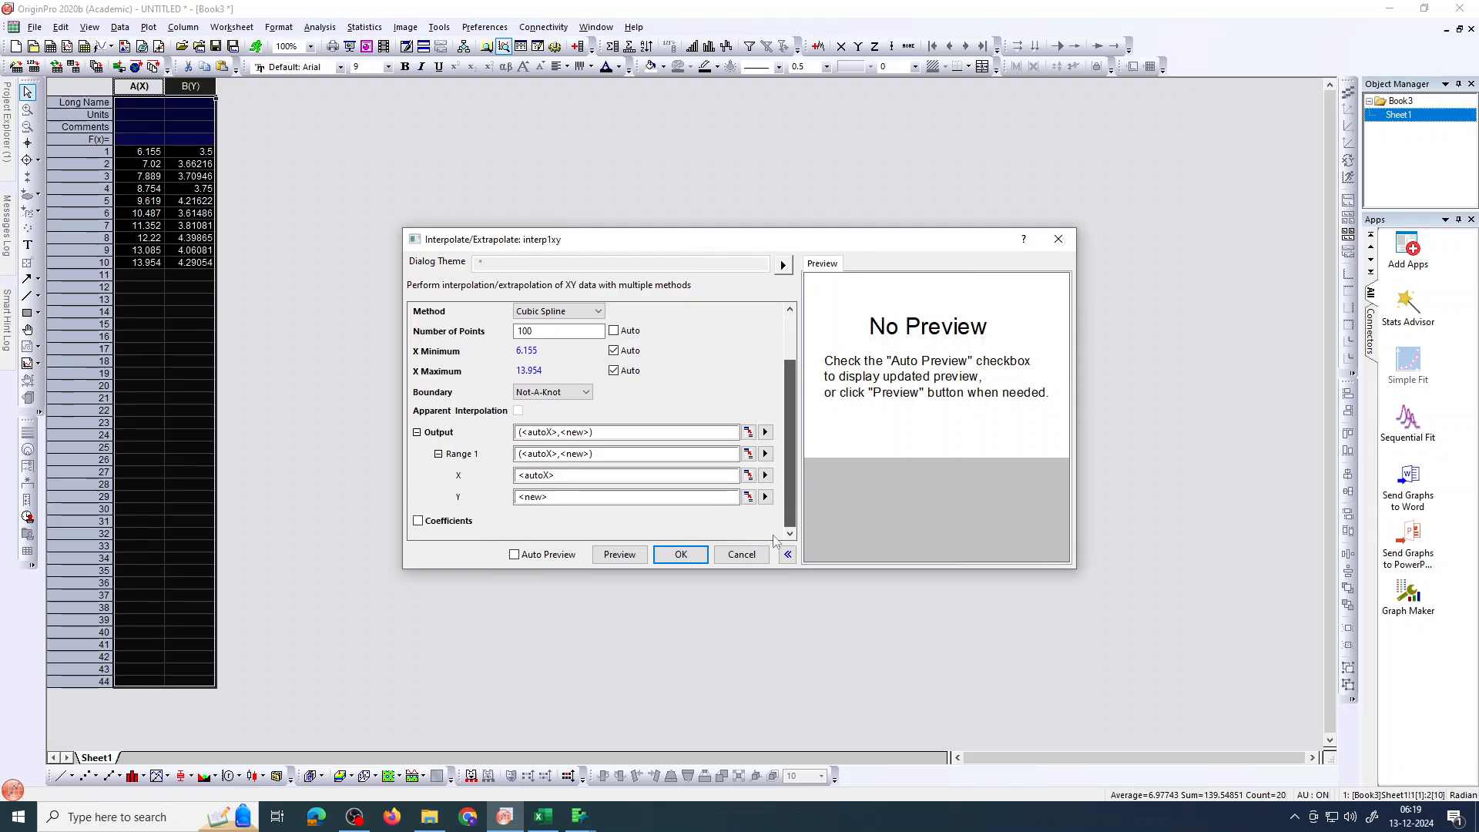
click(554, 474)
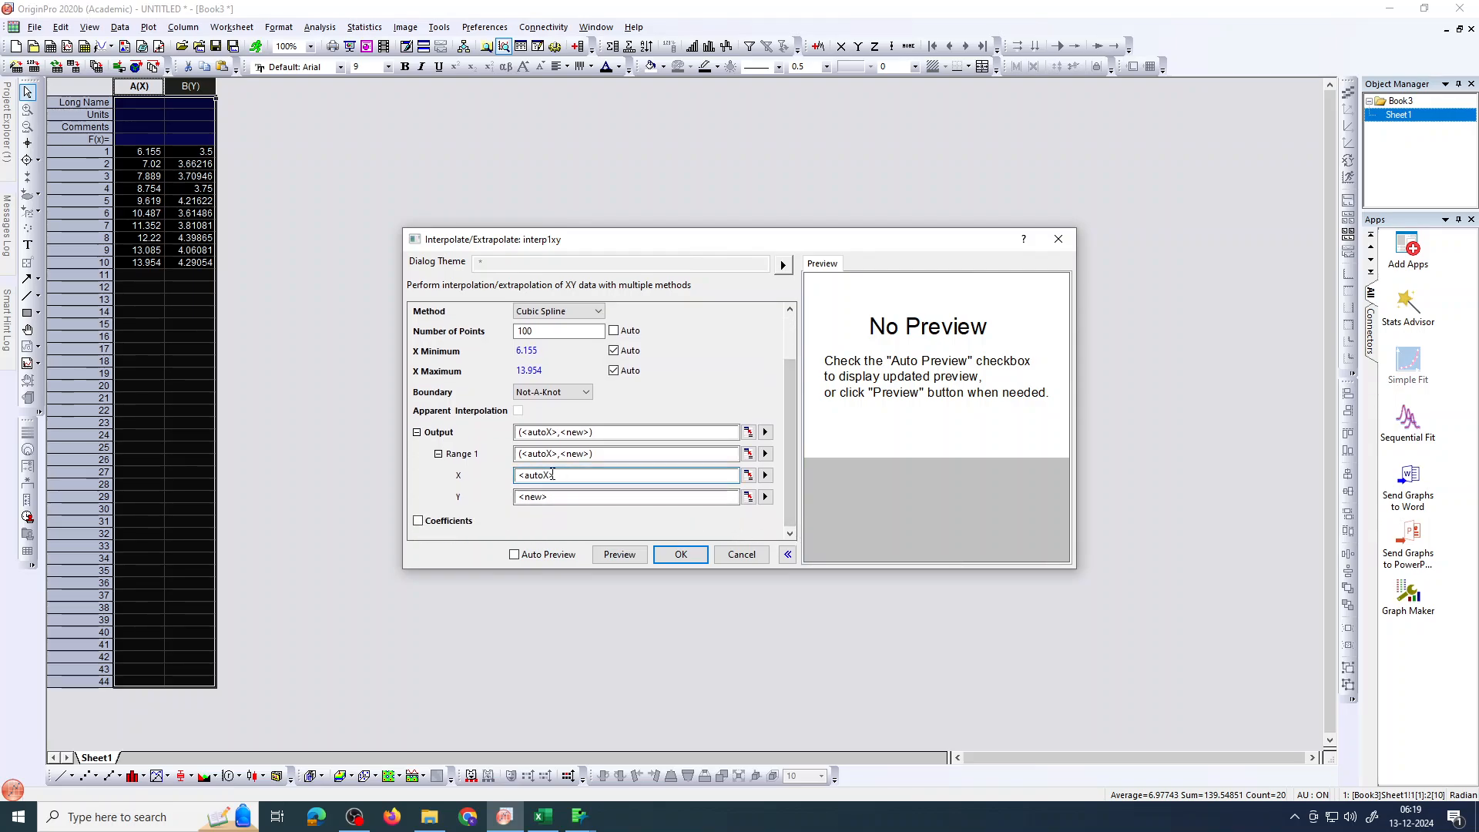
key(Left)
key(BackSpace)
key(BackSpace)
key(BackSpace)
key(BackSpace)
key(BackSpace)
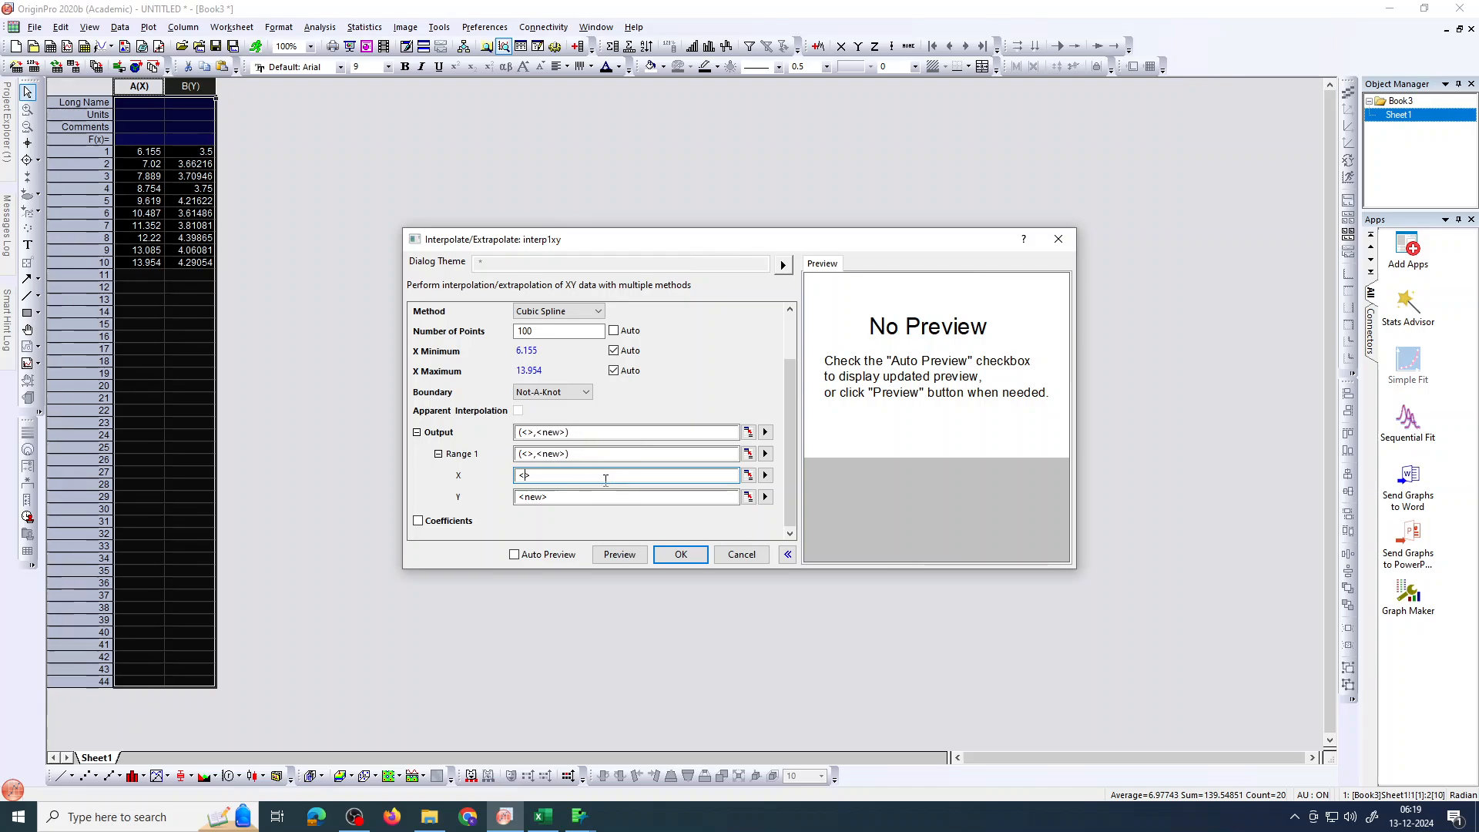
text(new)
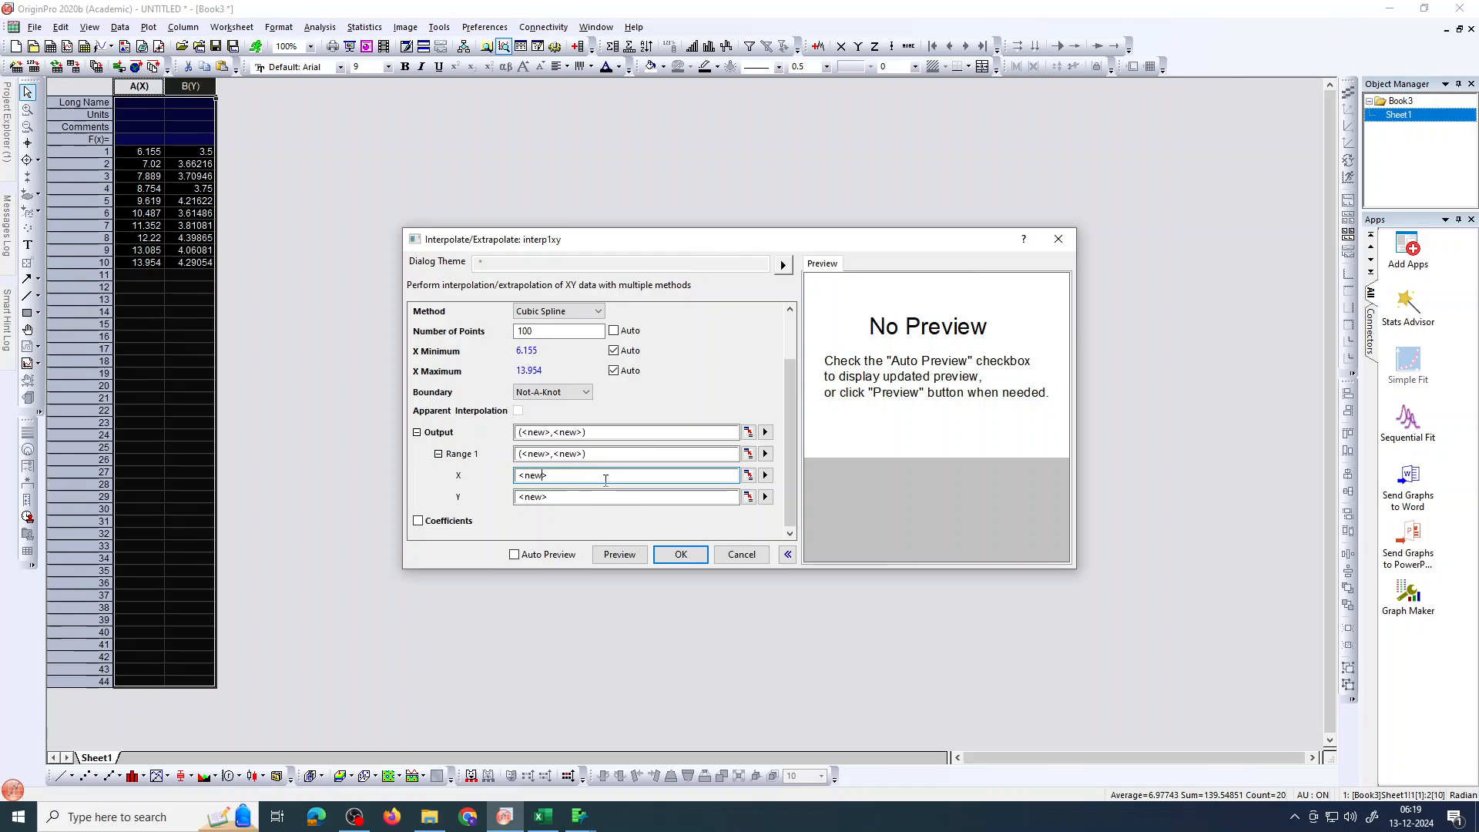
Step: Enable Auto Preview for the interpolation and run it to generate the interpolated columns
click(542, 556)
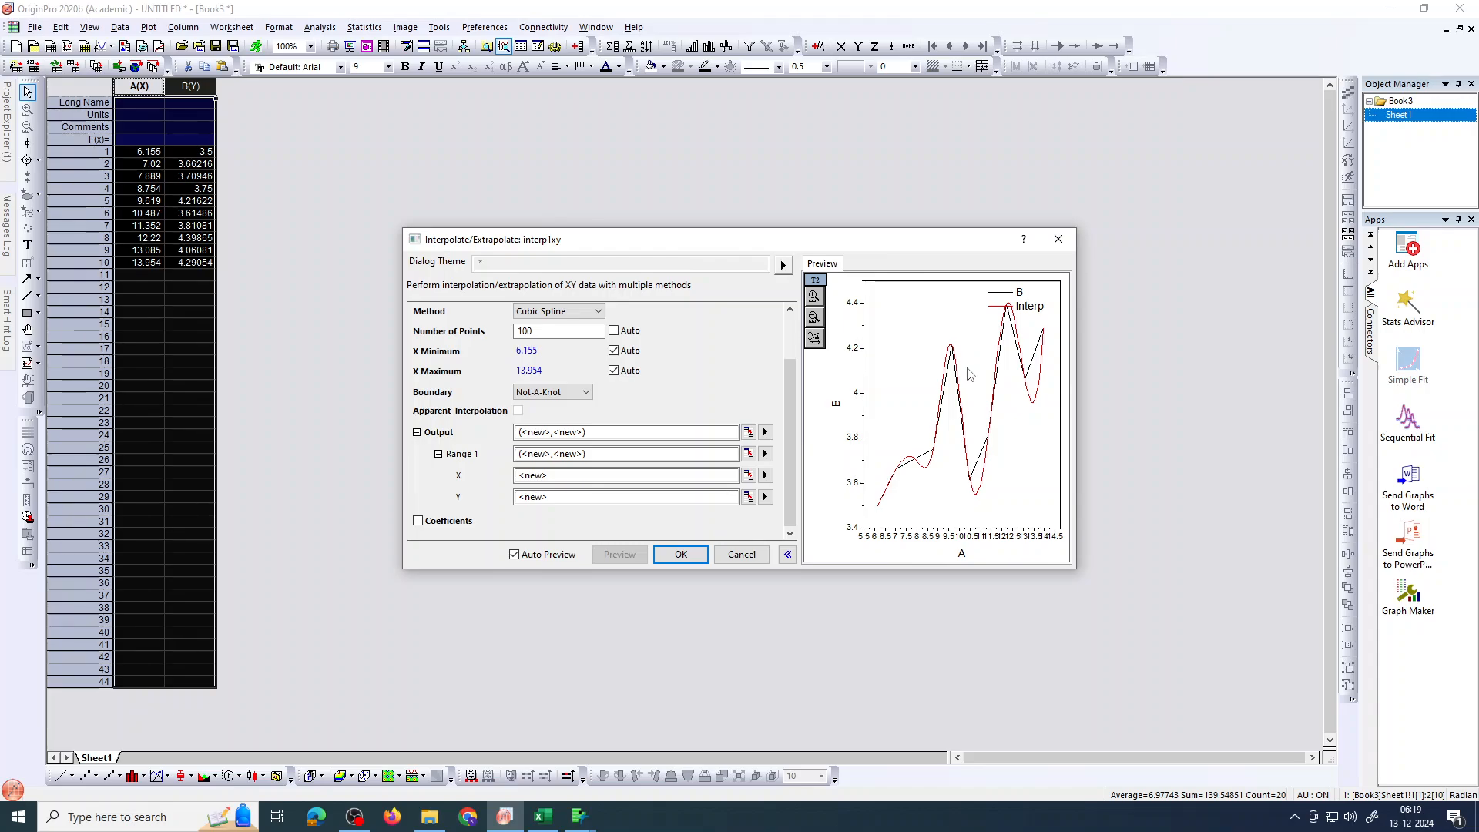
click(696, 554)
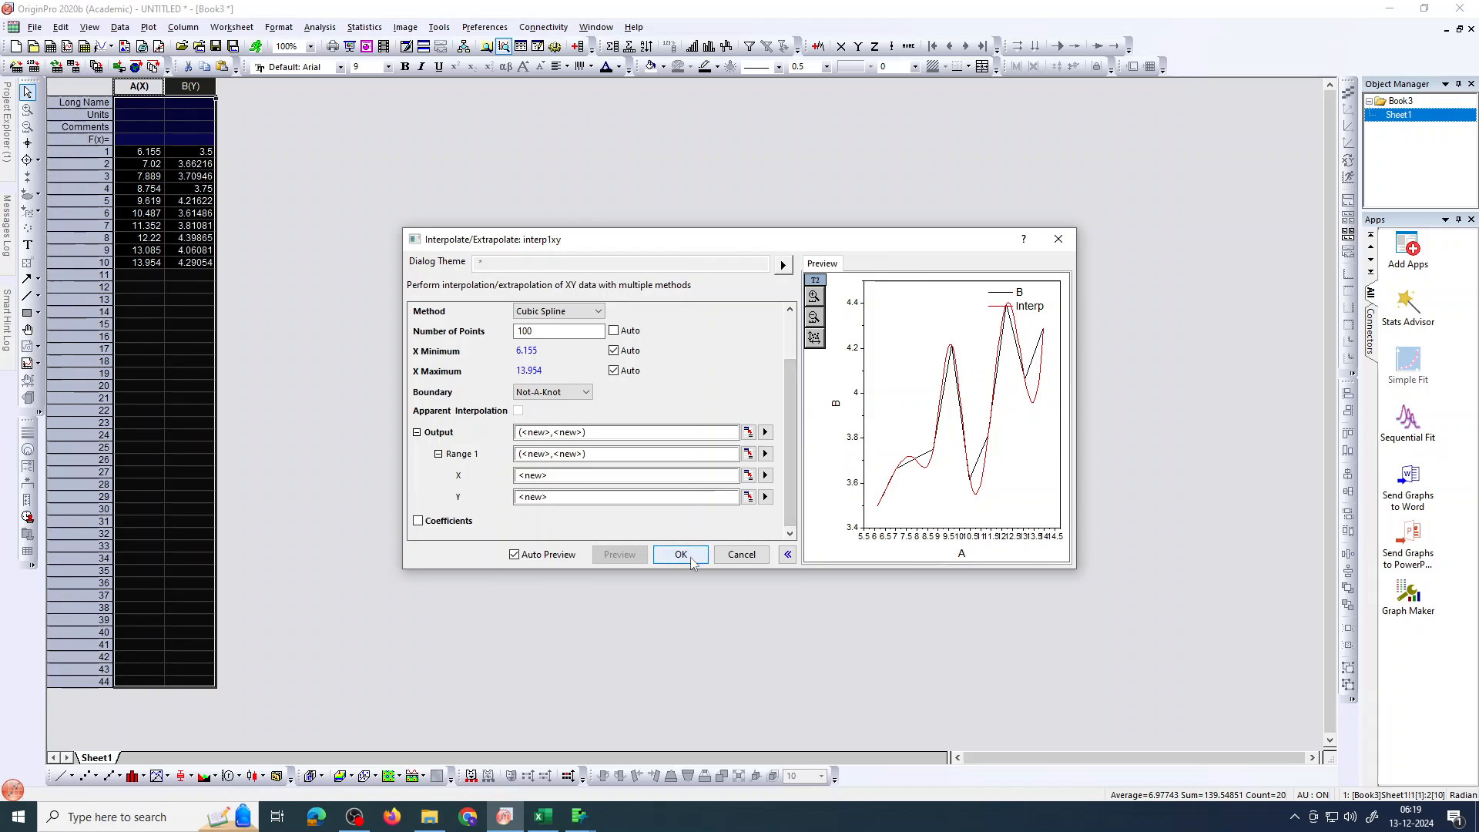
click(417, 189)
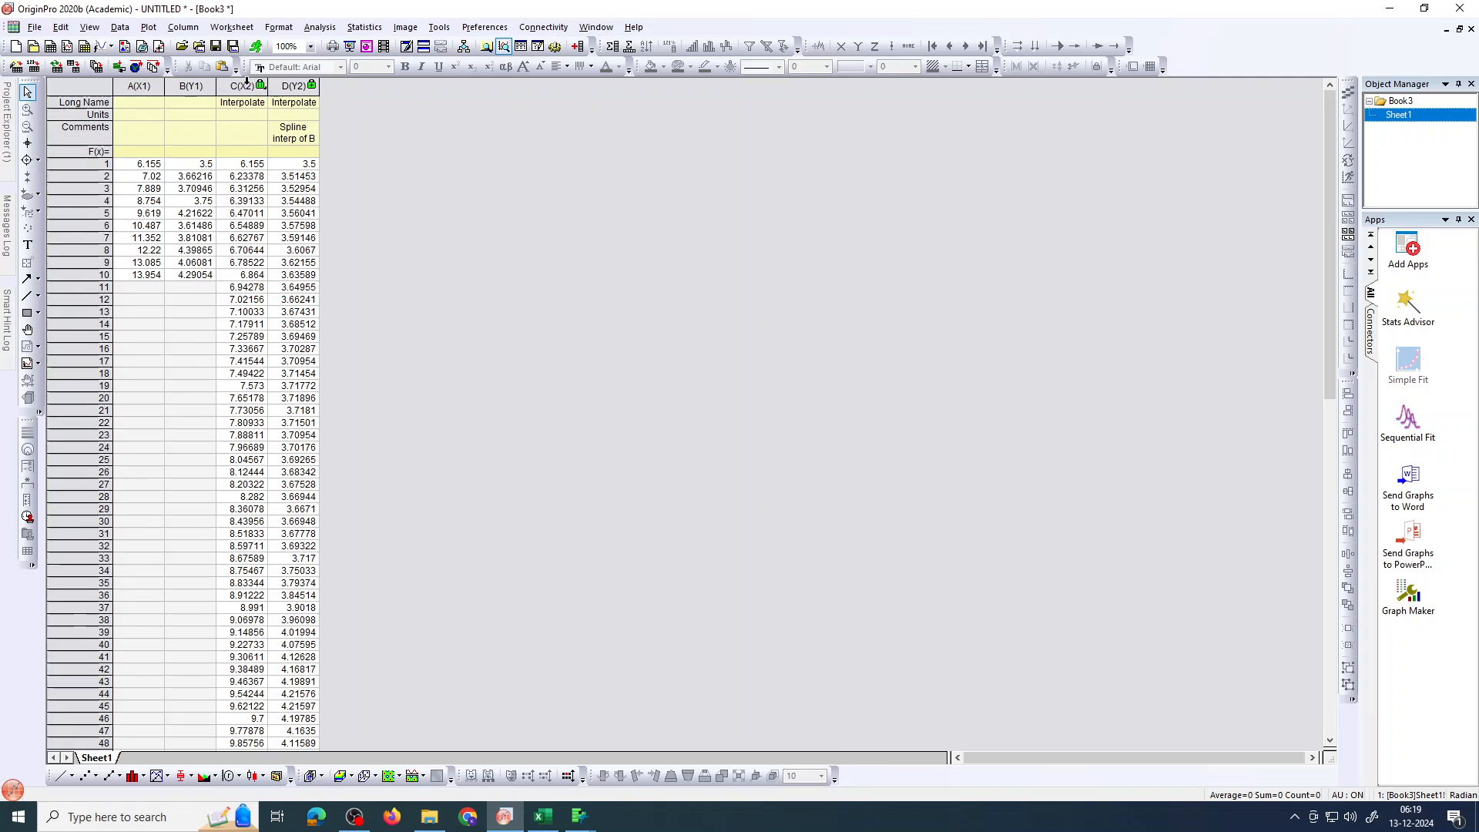
drag(247, 81, 289, 86)
right_click(284, 87)
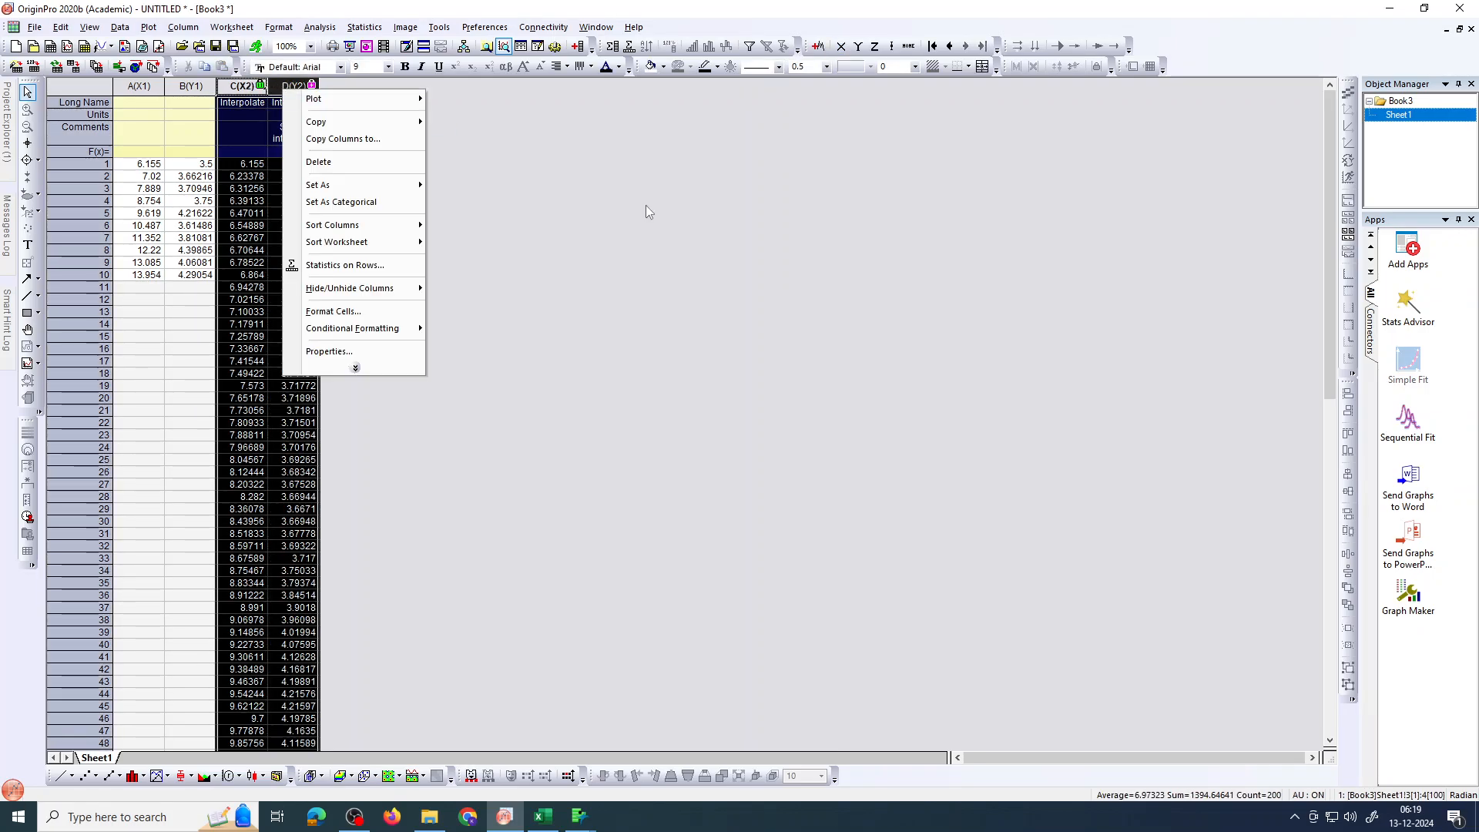
click(647, 212)
click(543, 816)
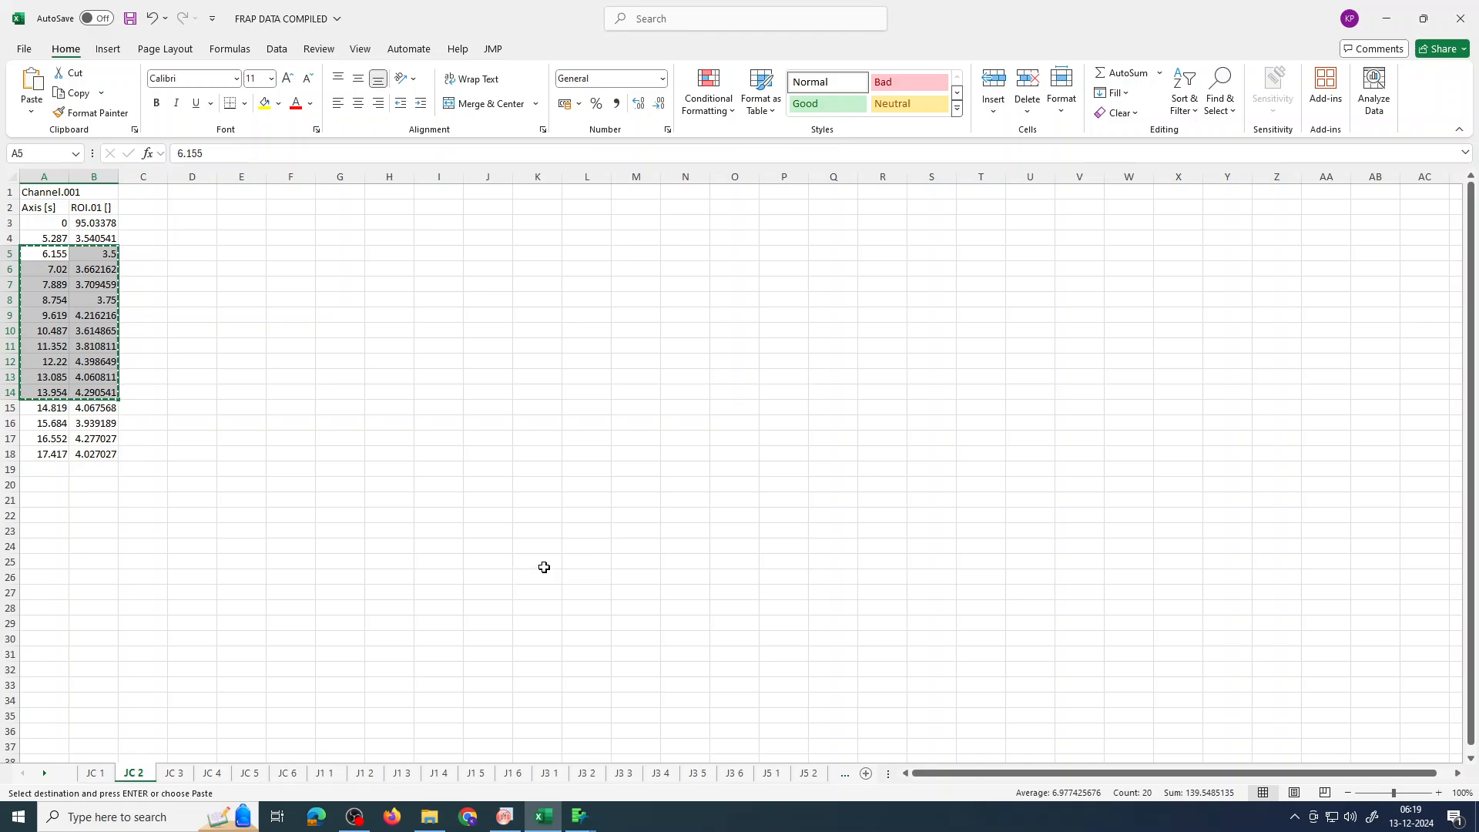
click(505, 816)
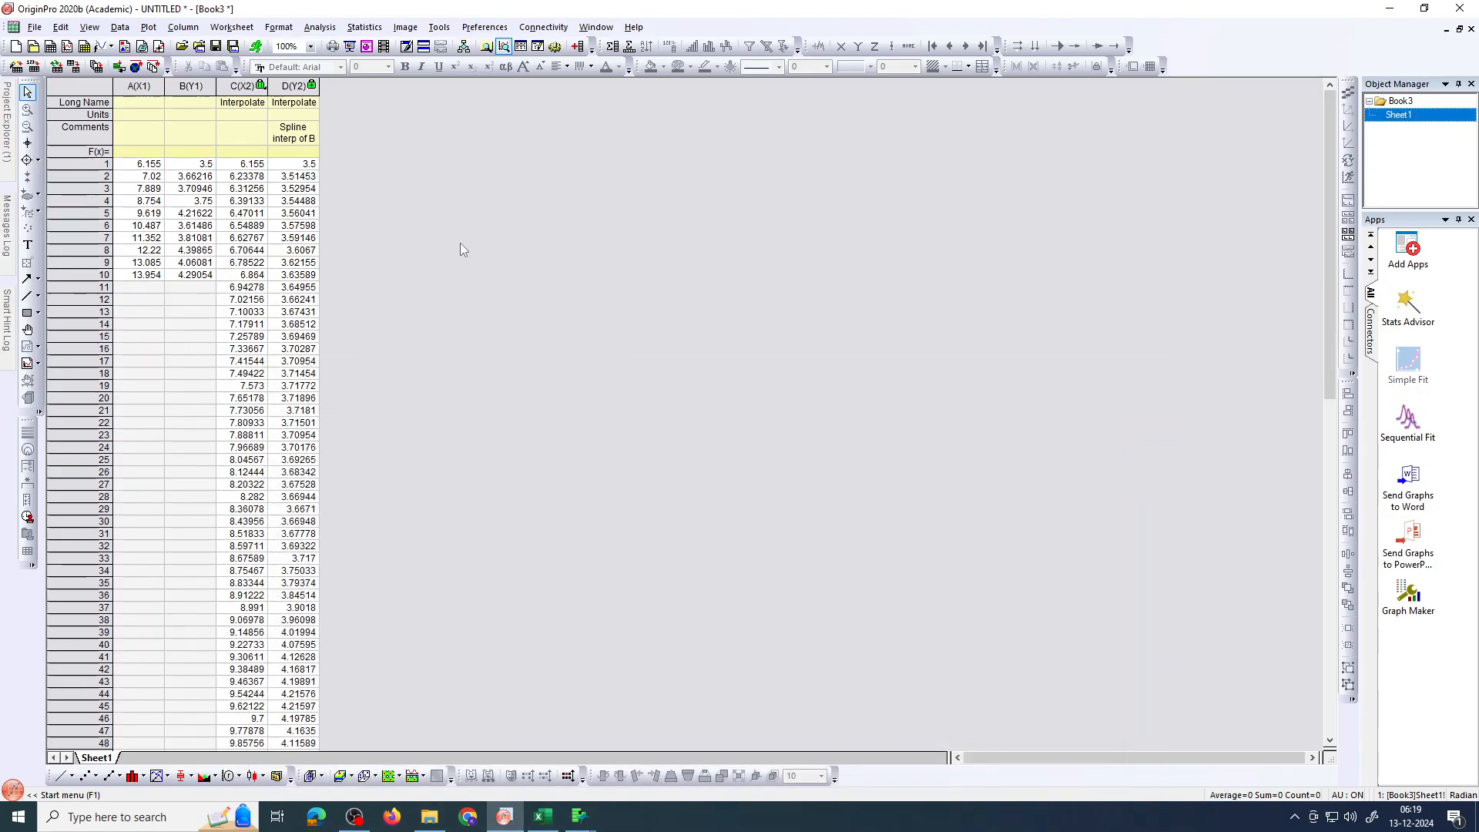
Step: Copy interpolated columns C and D from OriginPro and paste them into Excel sheet JC 2 starting at D3
drag(245, 86, 285, 86)
right_click(283, 88)
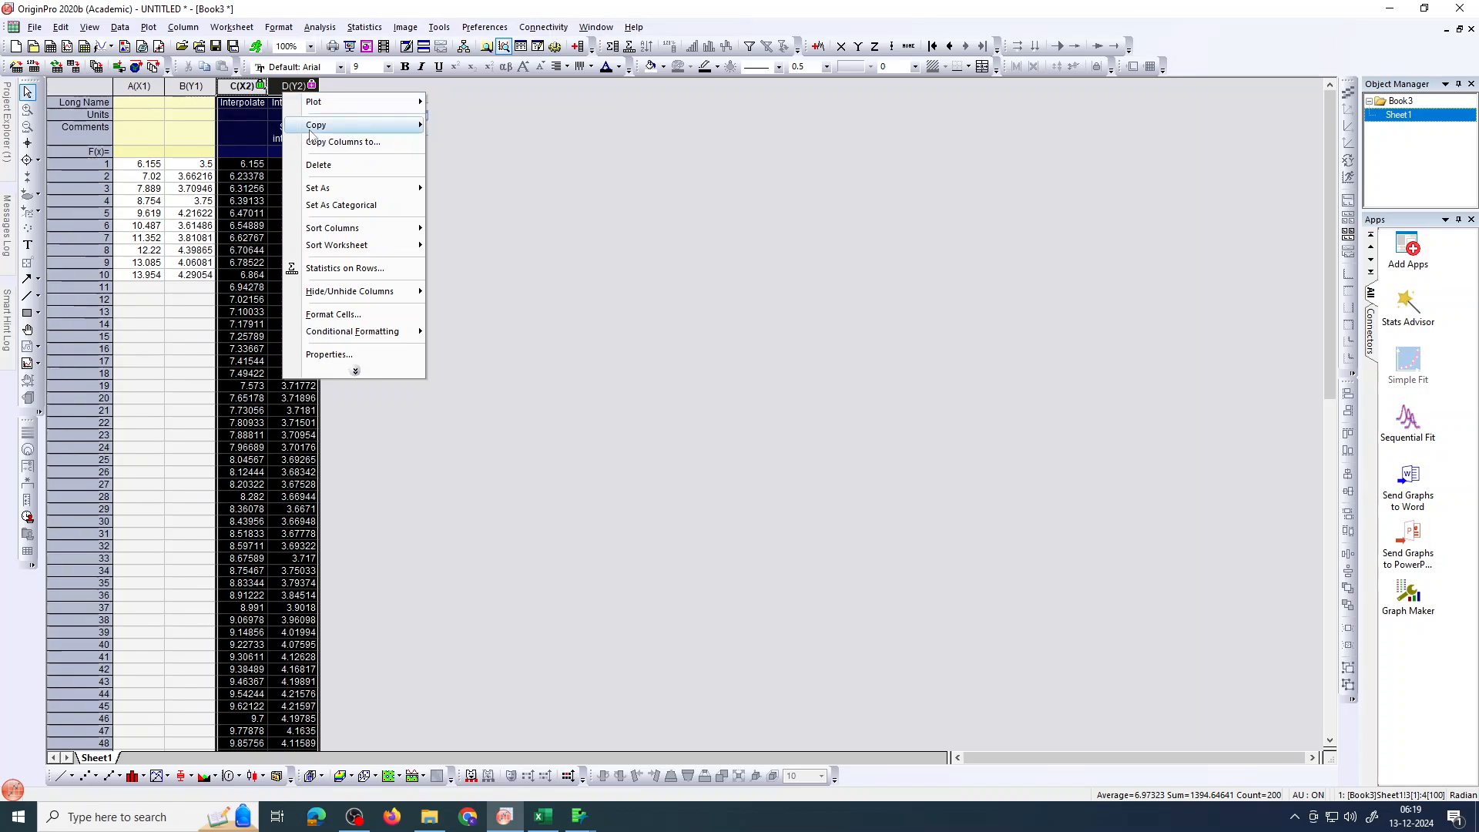
mouse_move(312, 135)
click(488, 145)
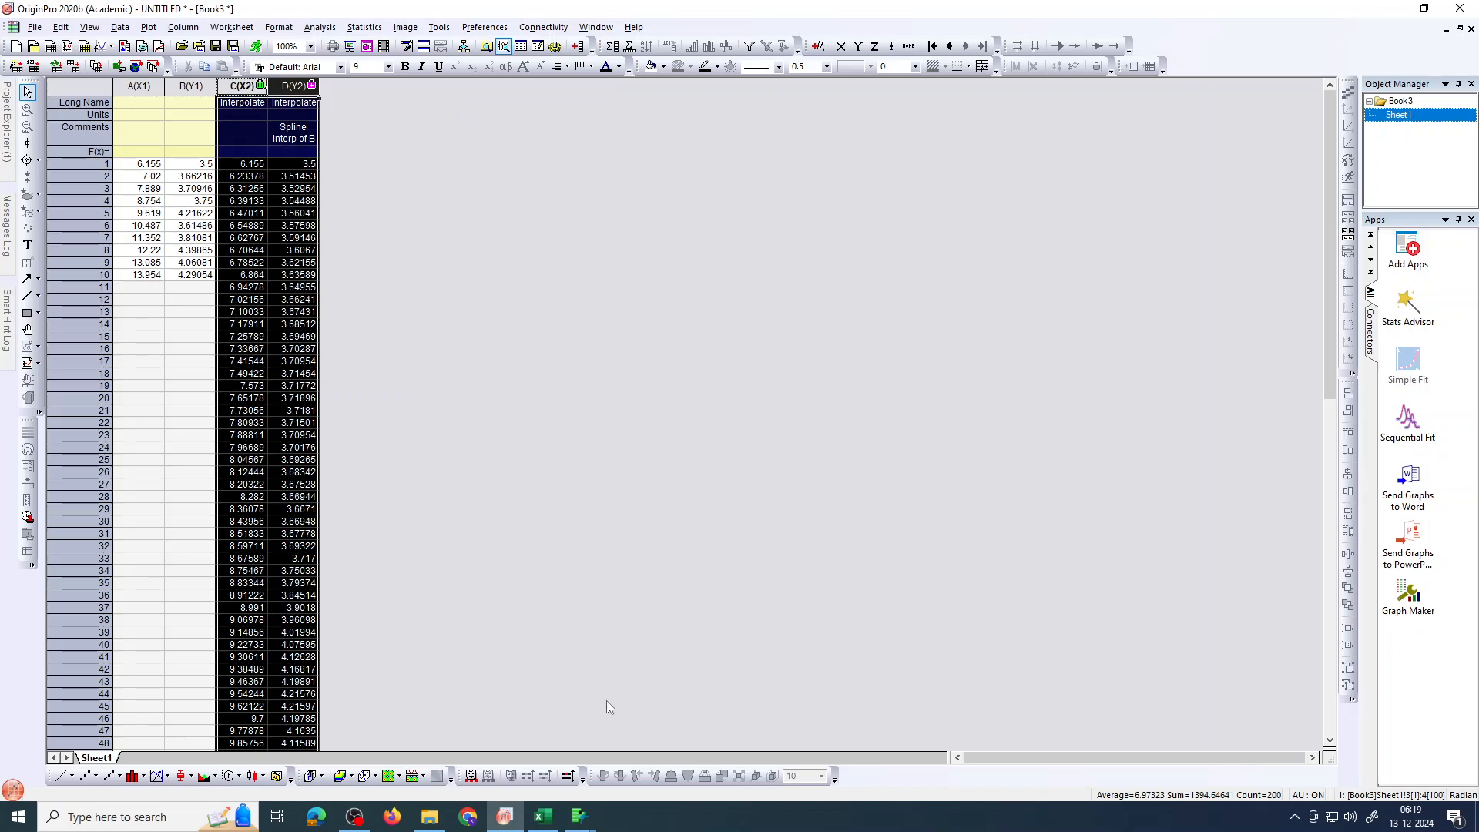
click(543, 816)
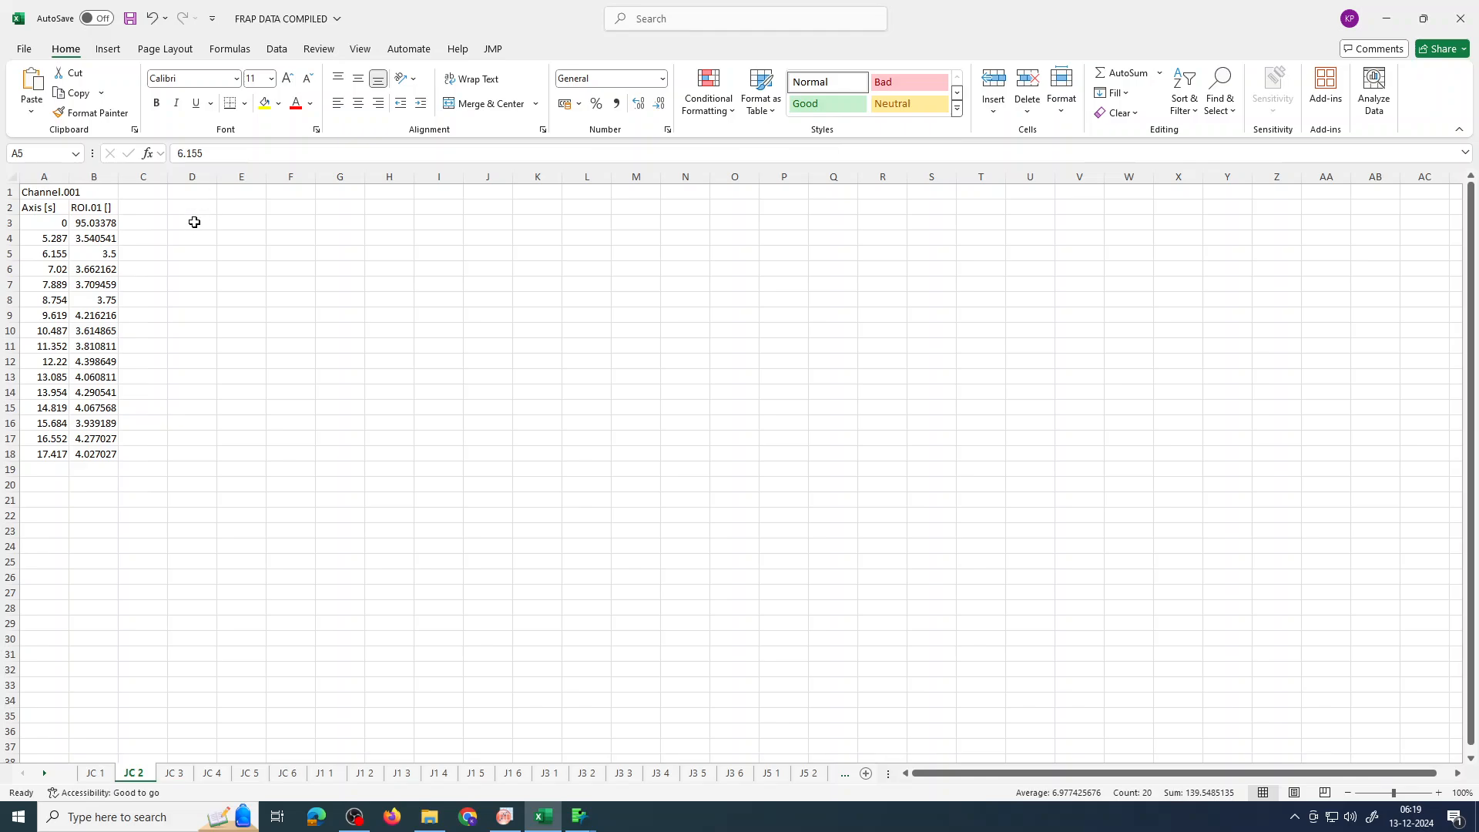
click(194, 222)
right_click(195, 224)
click(232, 335)
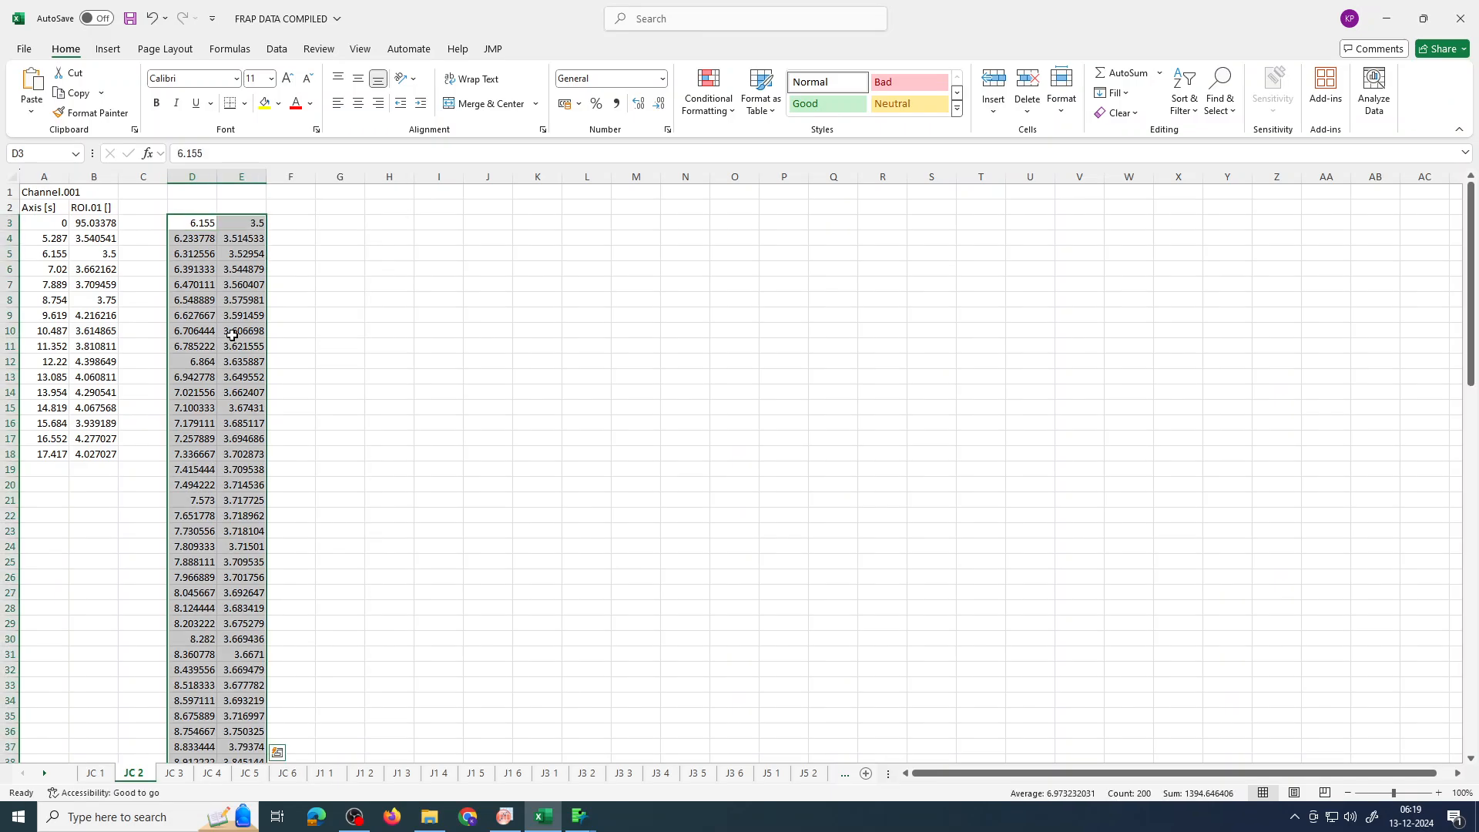
Step: Enter 0 in cell F3 as the starting value beside the pasted interpolated data
click(308, 224)
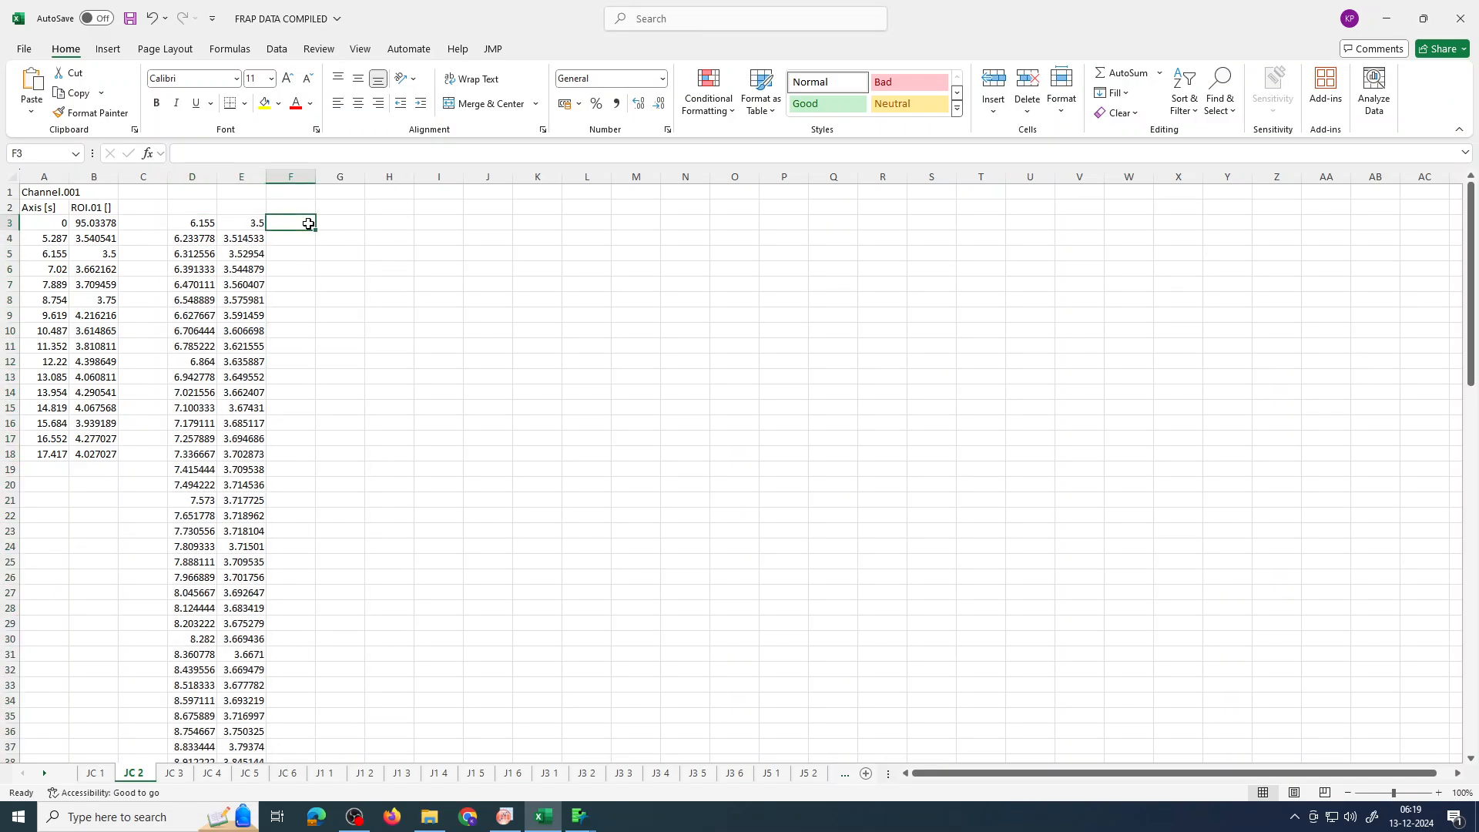
click(193, 176)
click(243, 177)
click(290, 221)
text(=)
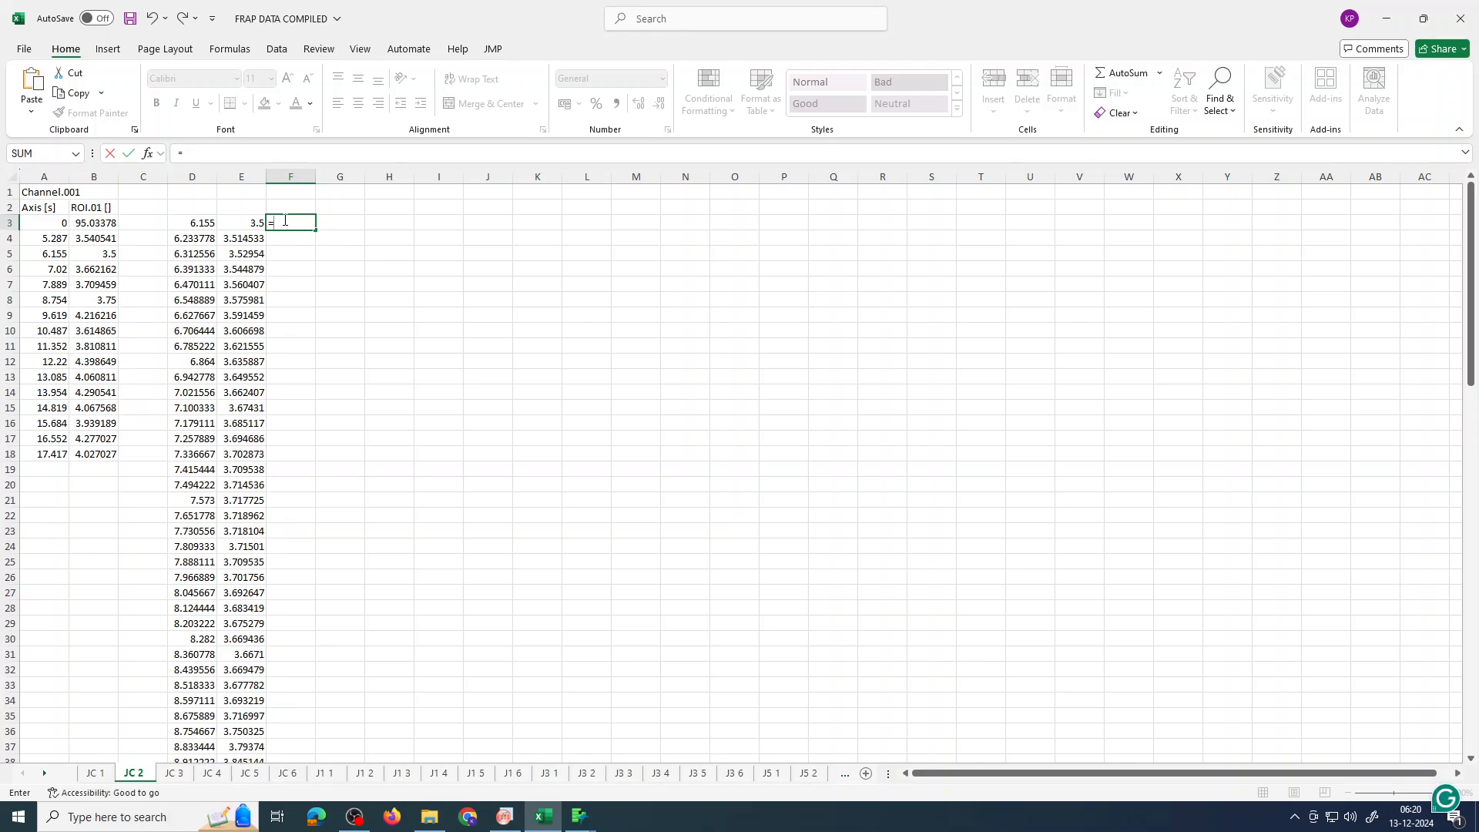
key(BackSpace)
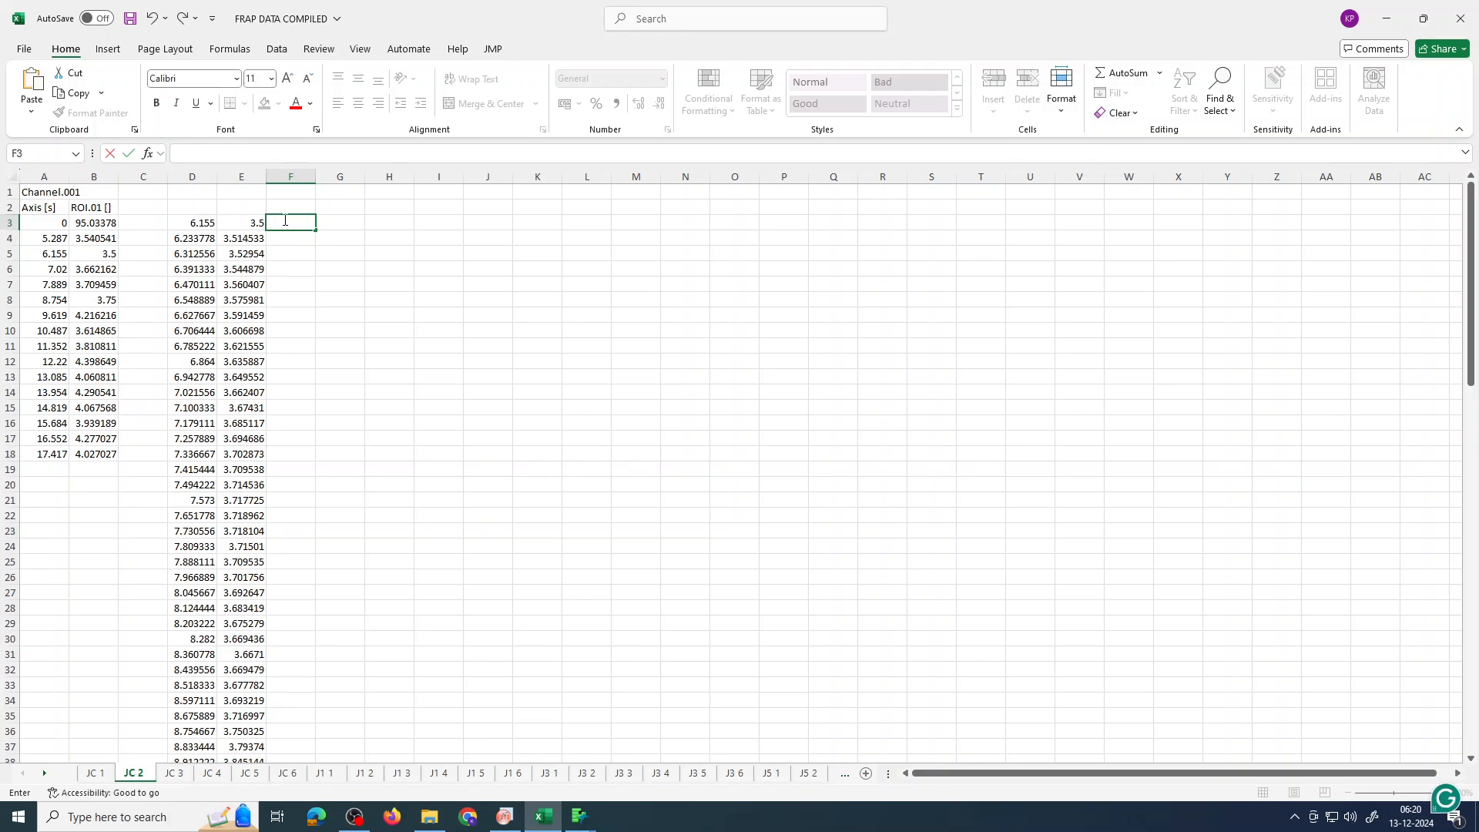
text(0)
key(Return)
Step: Enter the formula =D4-D3 in cell F4 to calculate the time increment
text(=)
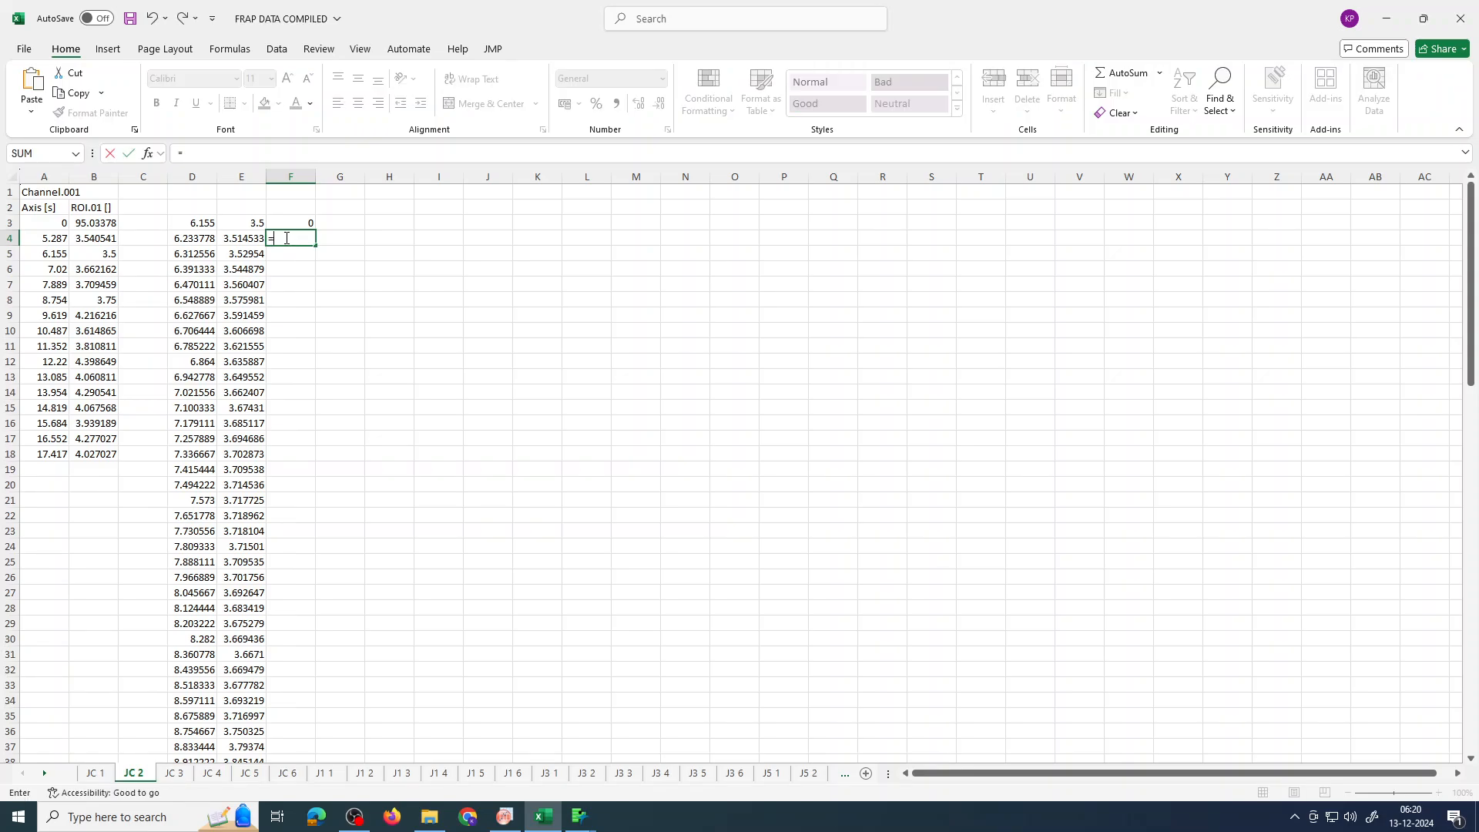
click(192, 239)
text(-)
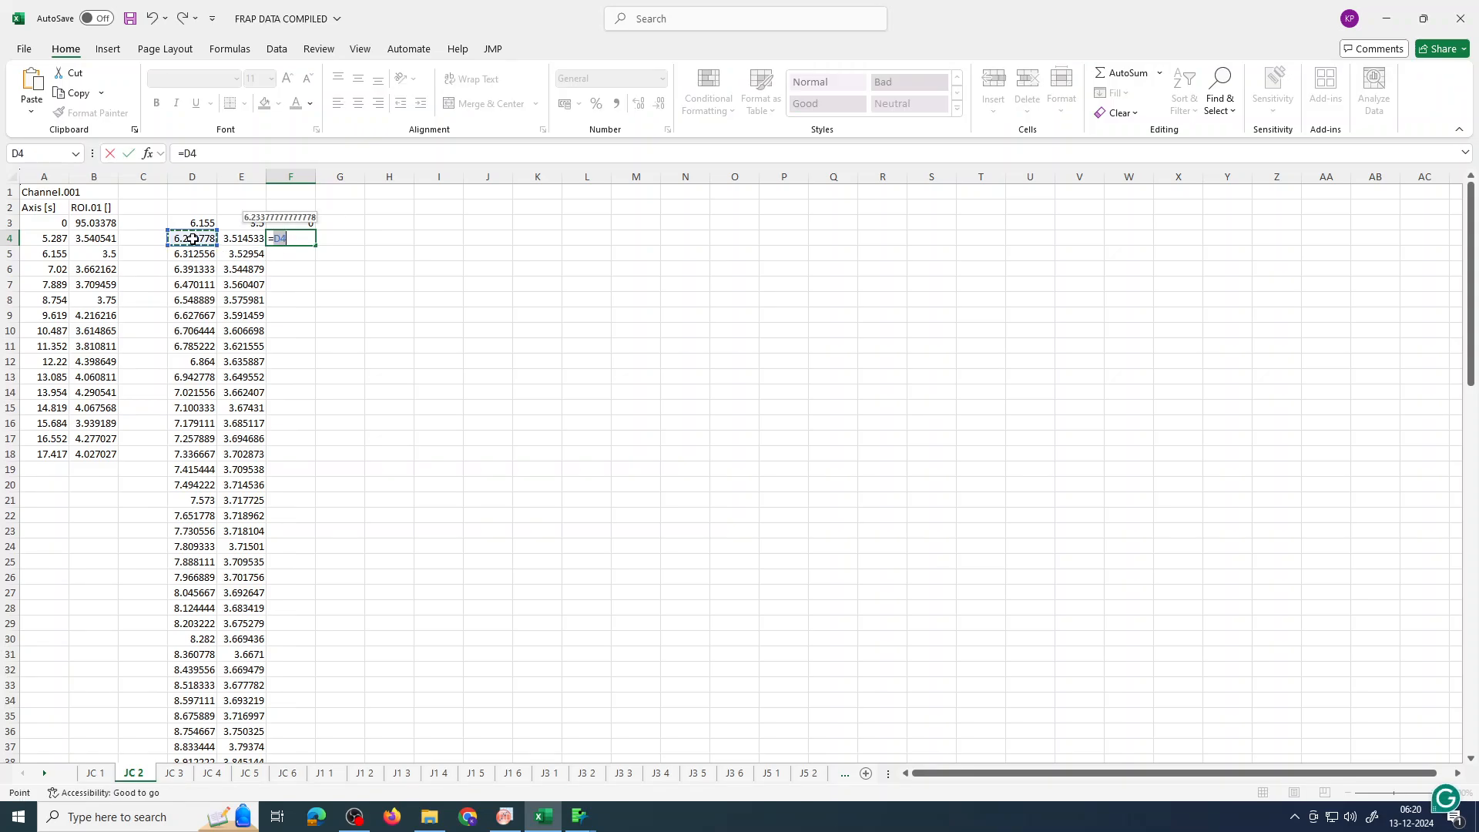
click(192, 222)
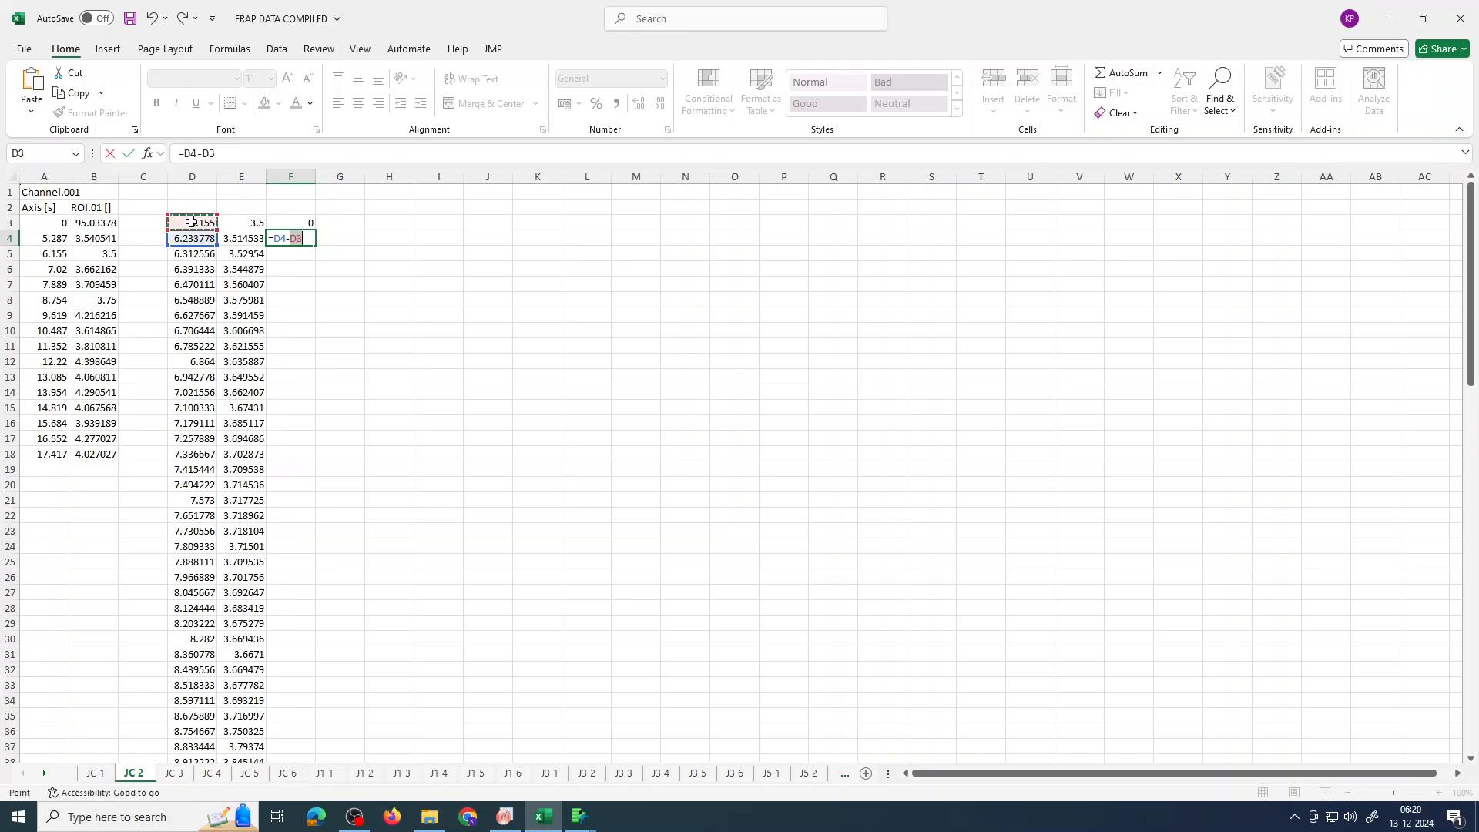
key(Return)
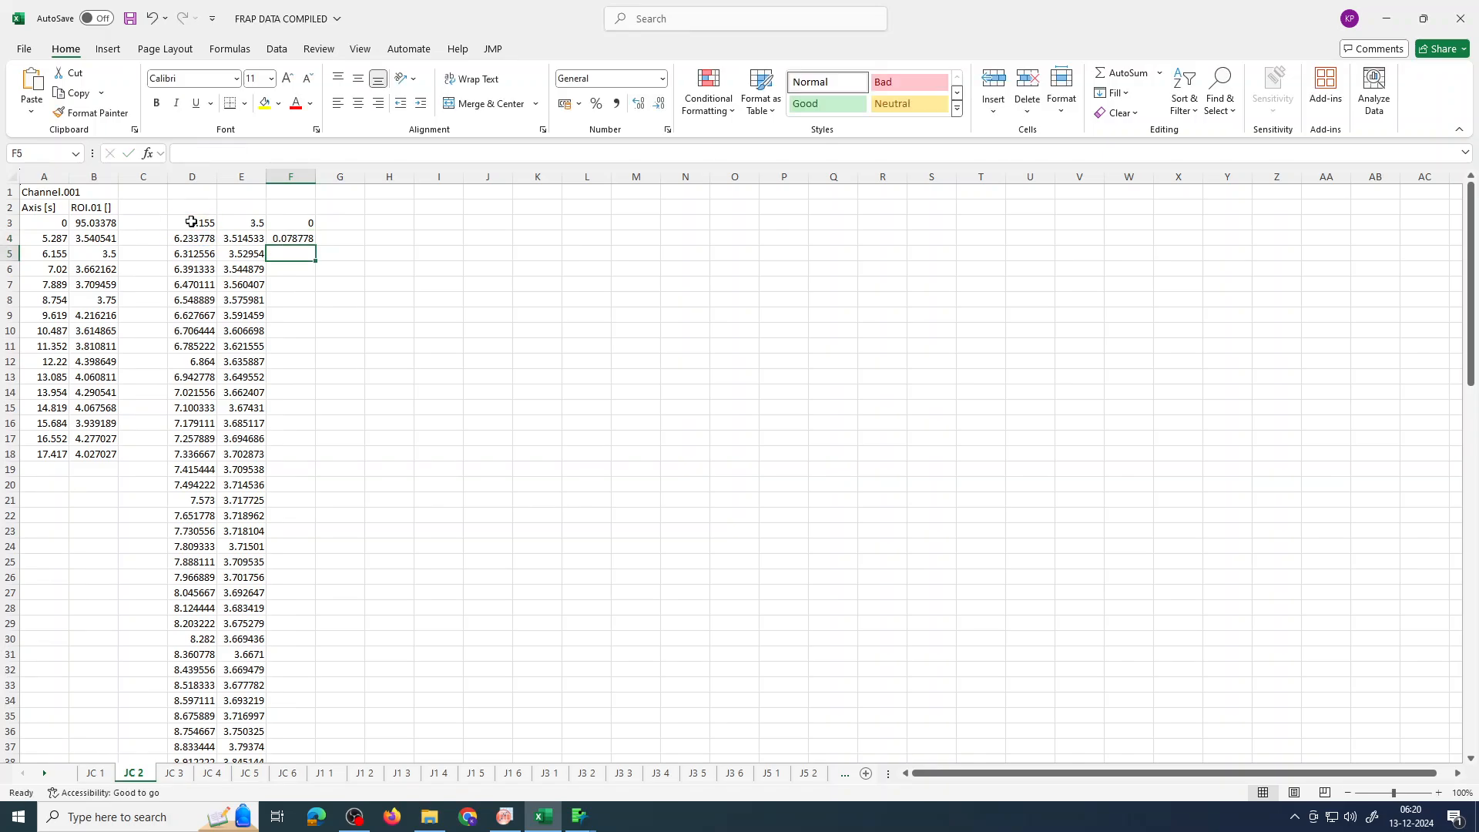
Step: Enter =F4+$F$4 in cell F5 and fill the formula down column F alongside the interpolated data
text(=)
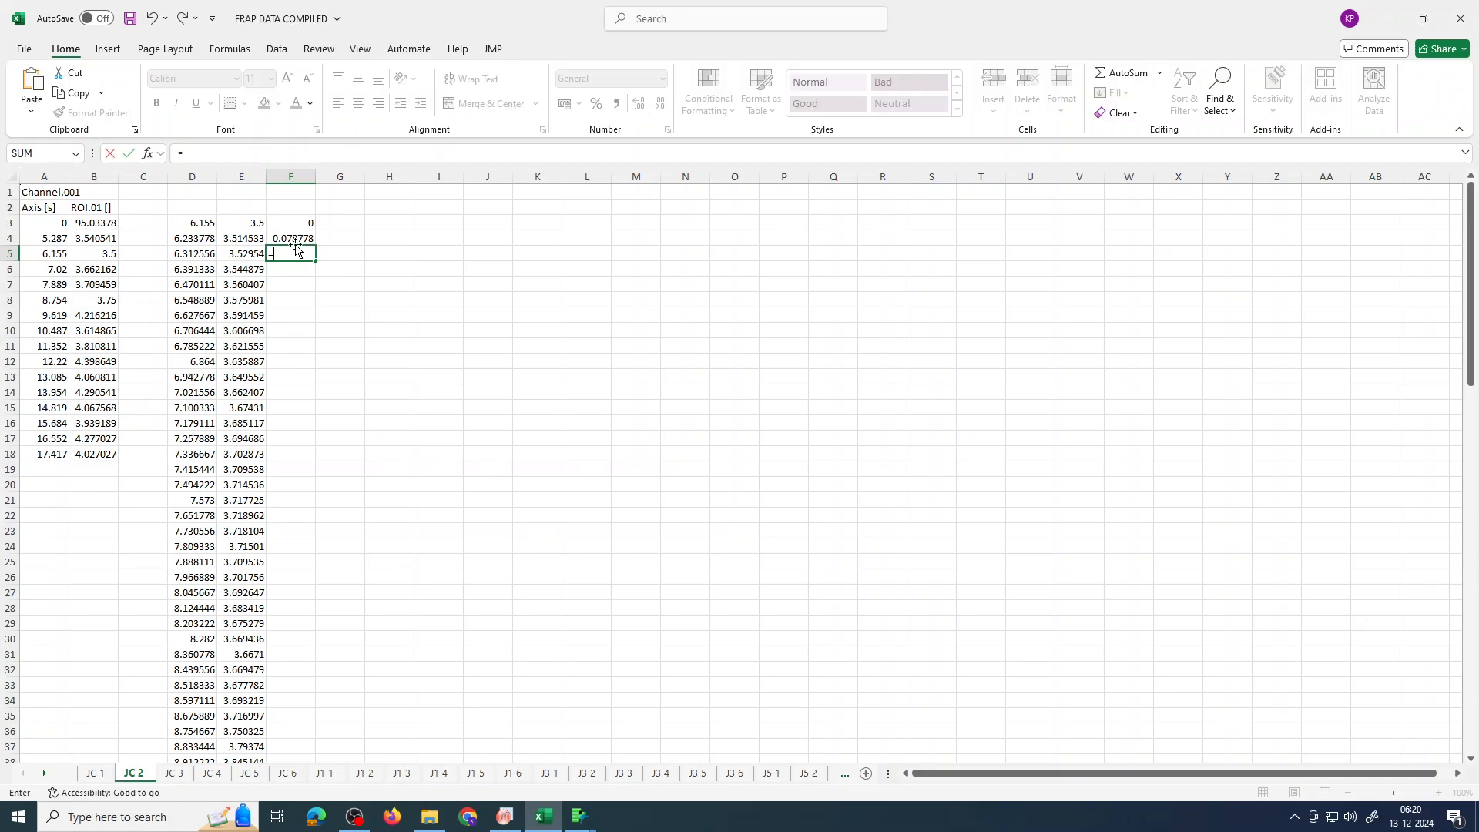
click(295, 239)
text(+)
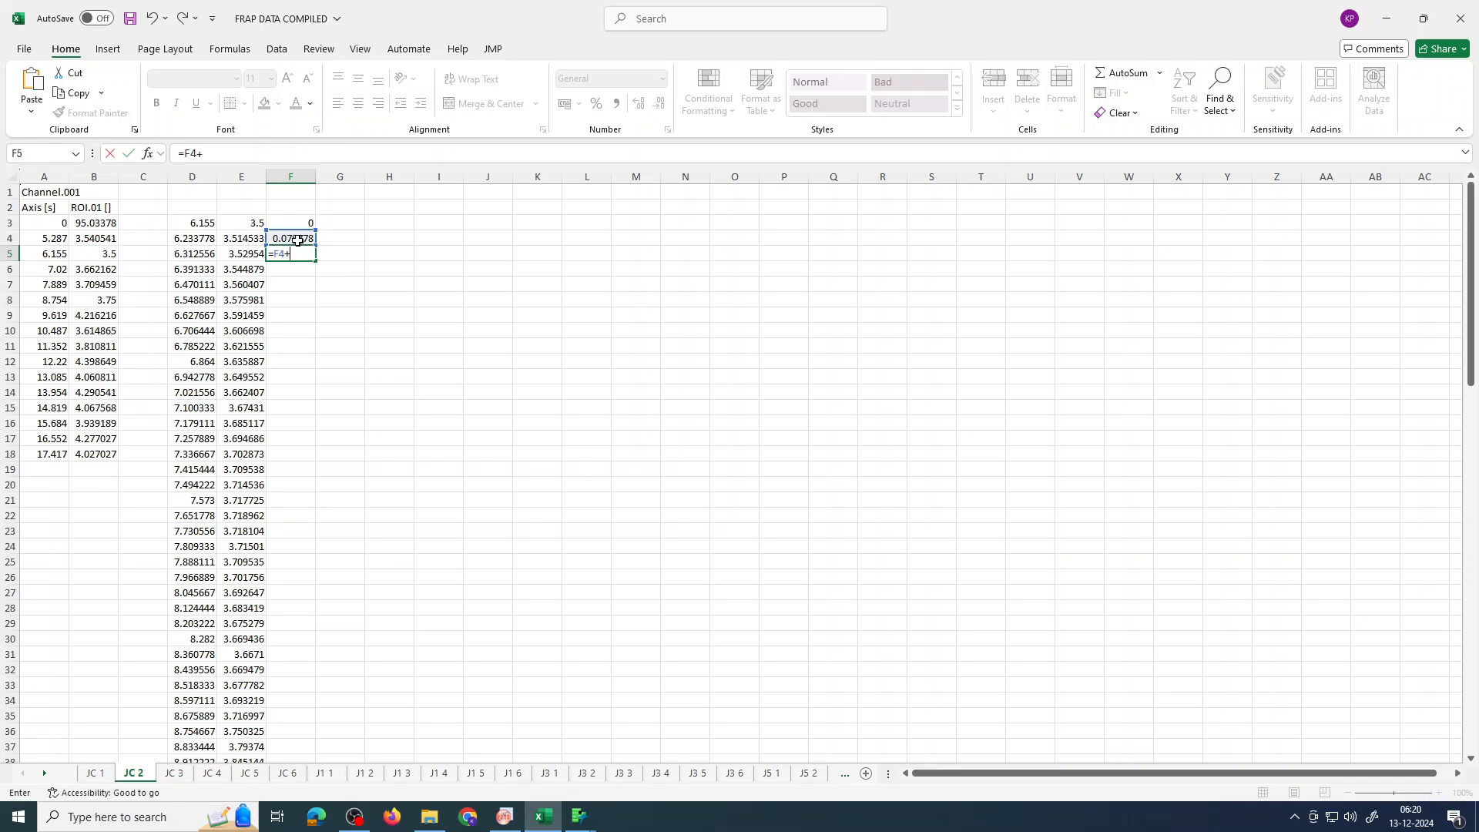
click(298, 240)
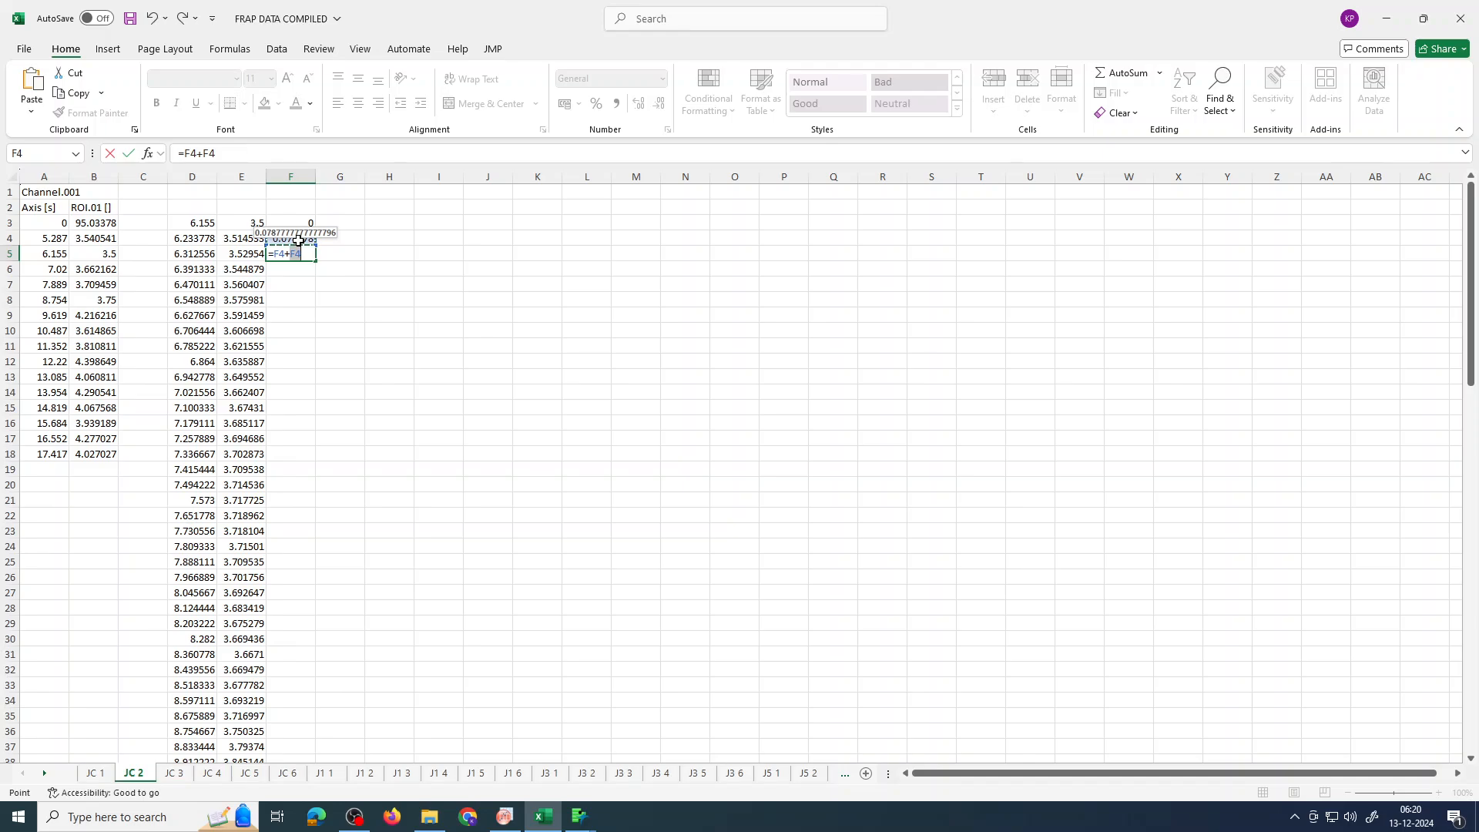
key(F4)
click(323, 282)
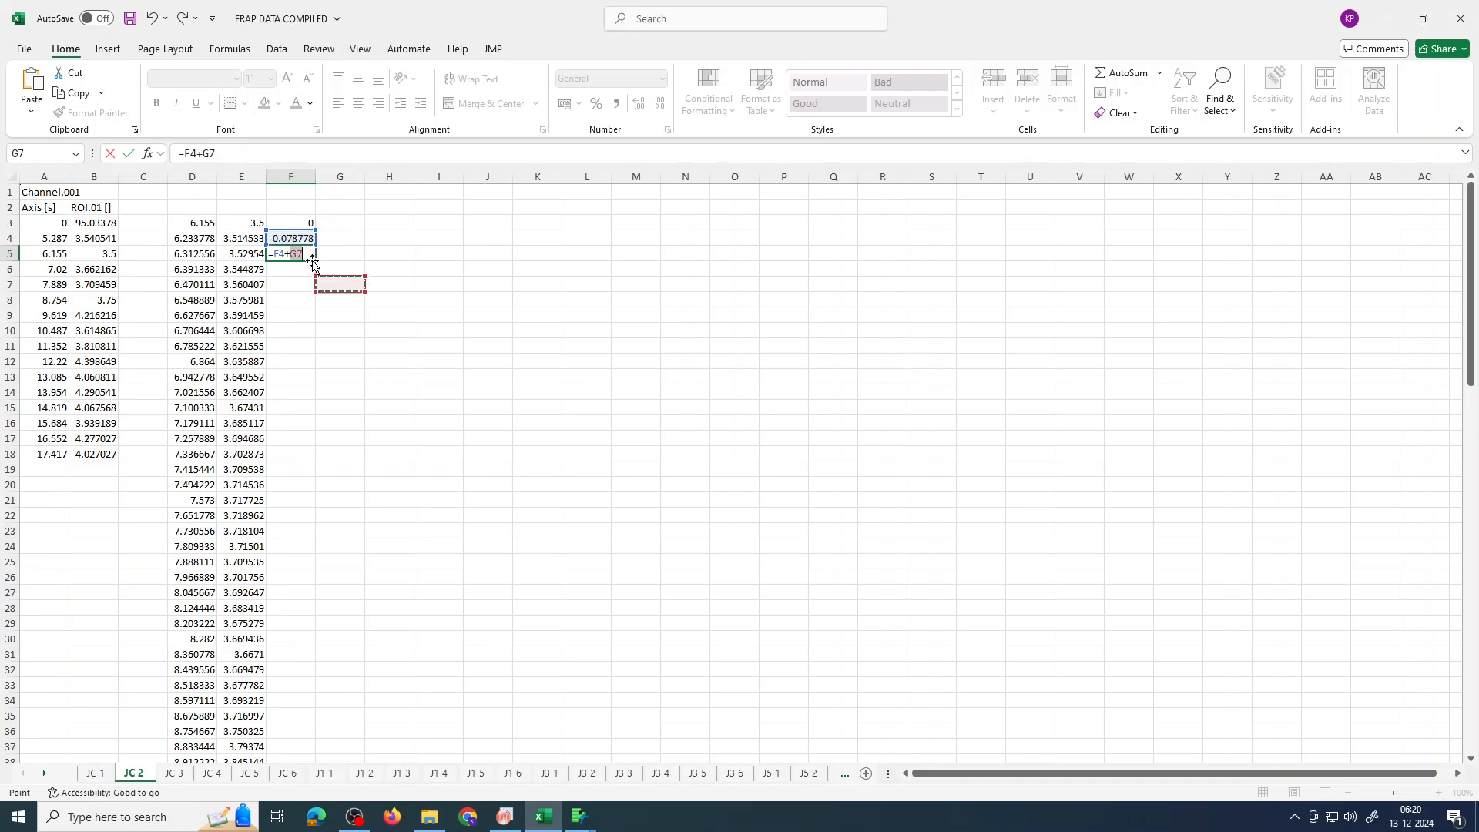
key(ctrl+z)
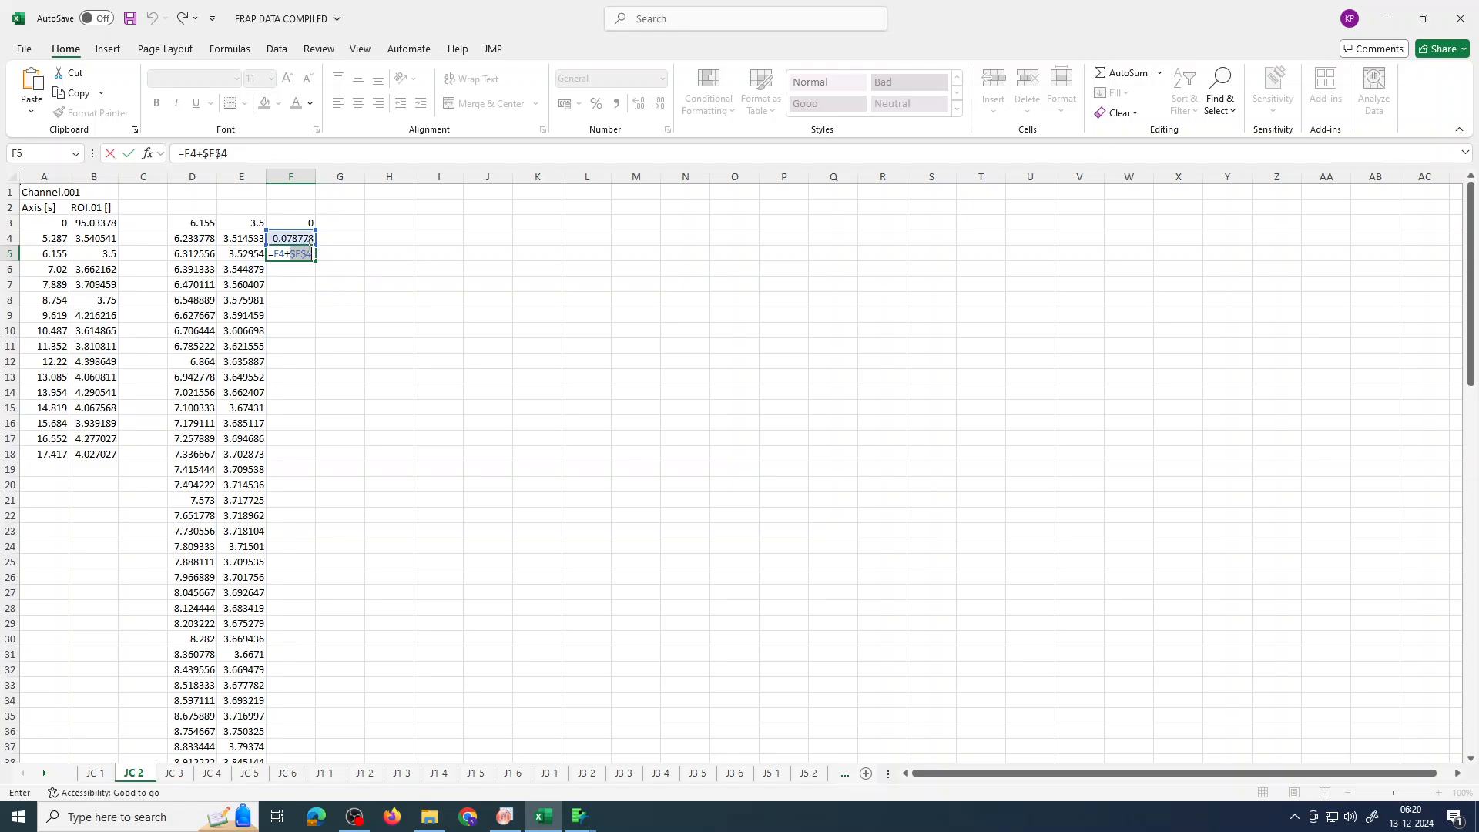
key(Return)
click(312, 258)
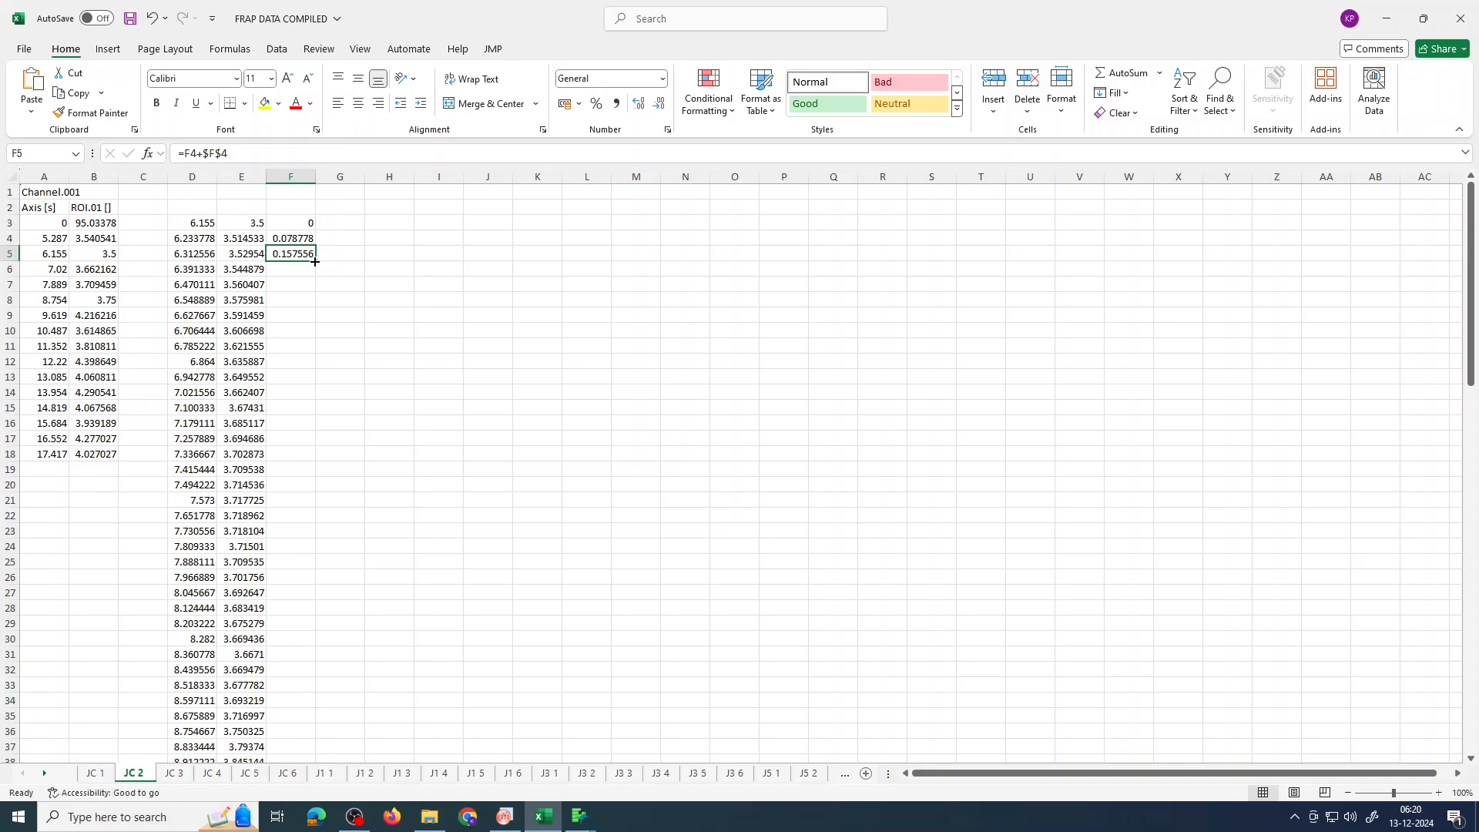
double_click(315, 262)
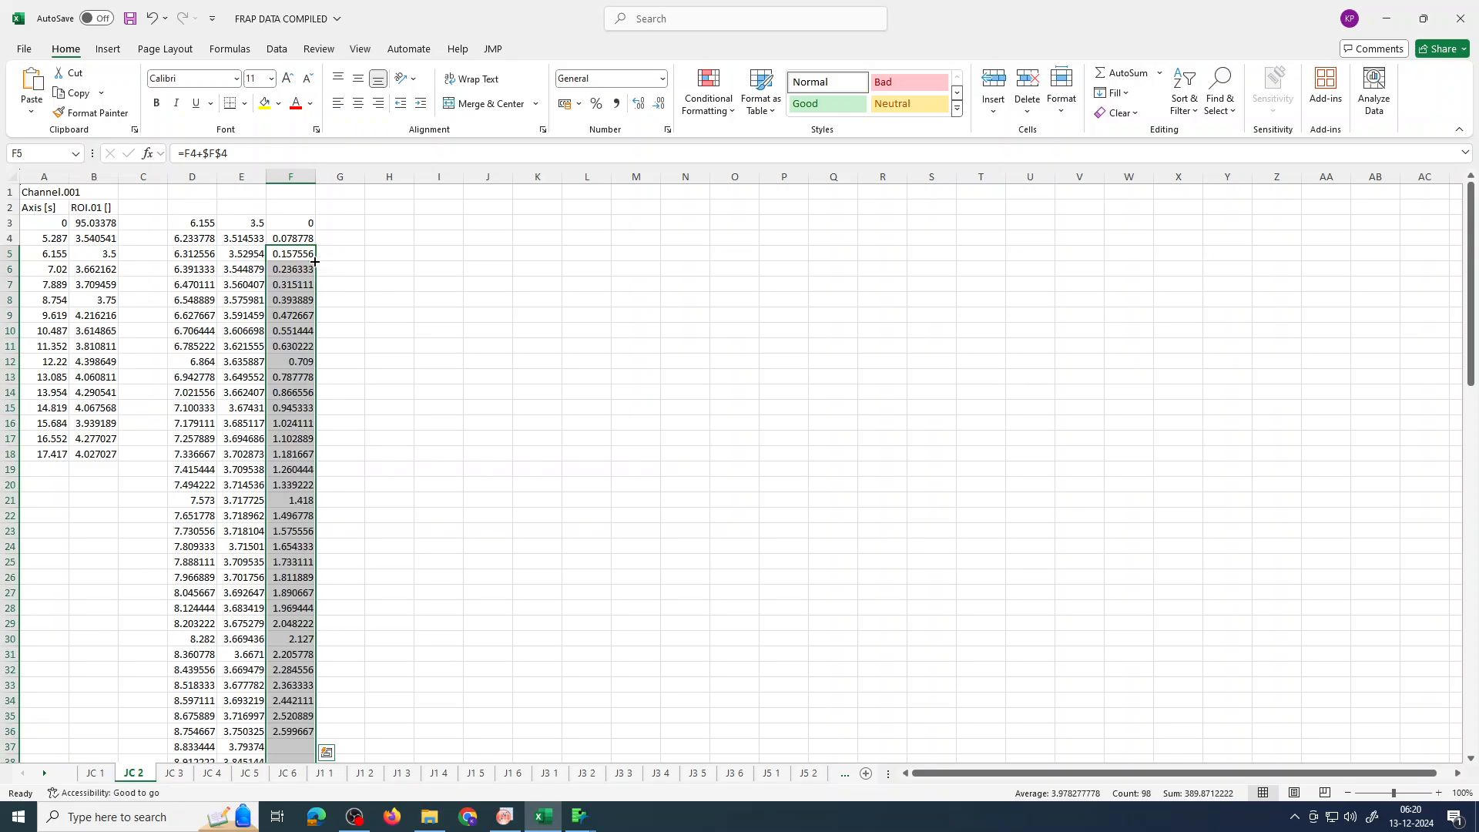
click(470, 466)
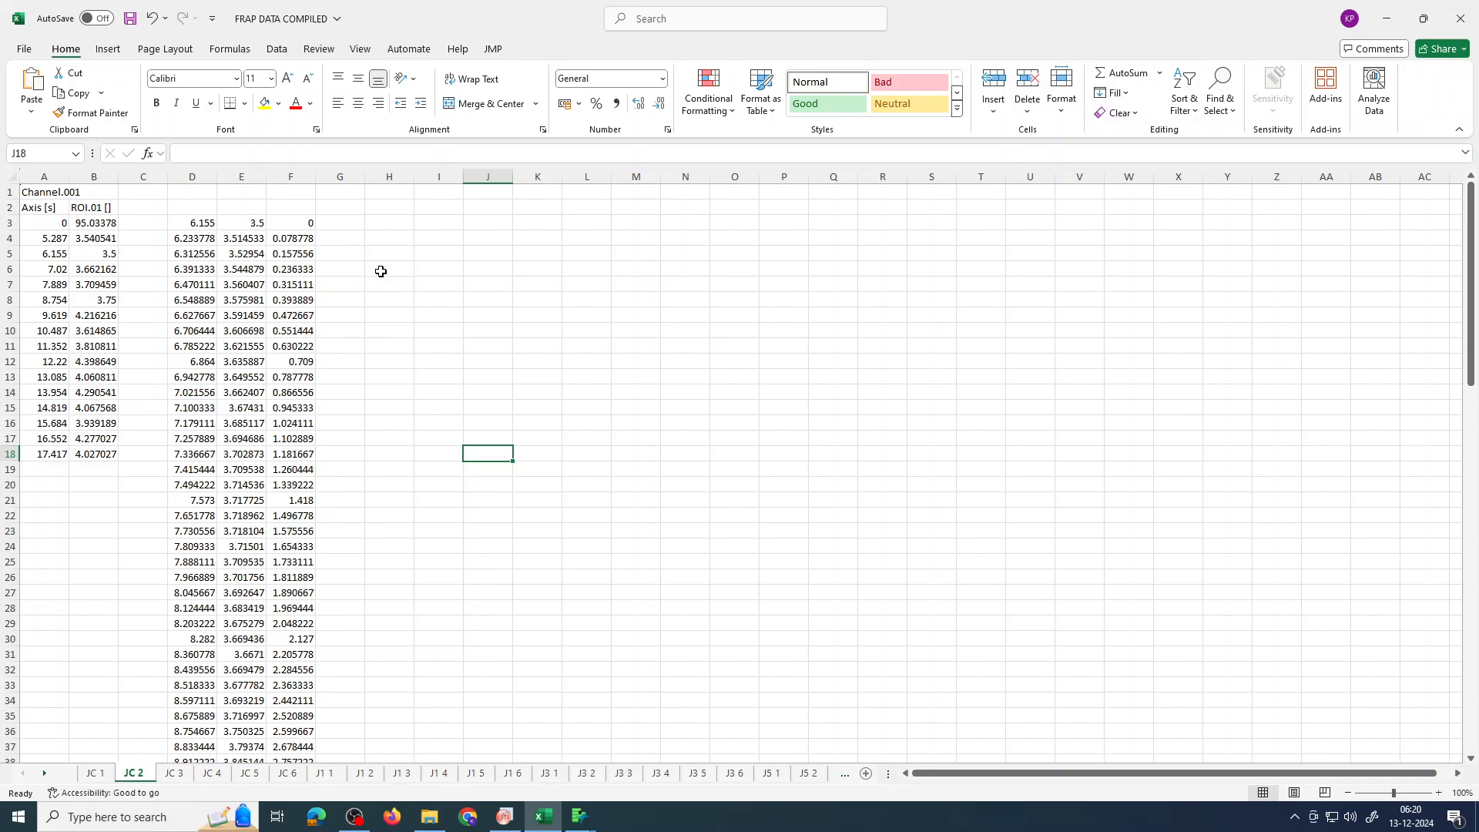
Step: Enter the formula =E3-E3 in cell G3 for the first baseline-subtracted intensity
click(344, 223)
text(=)
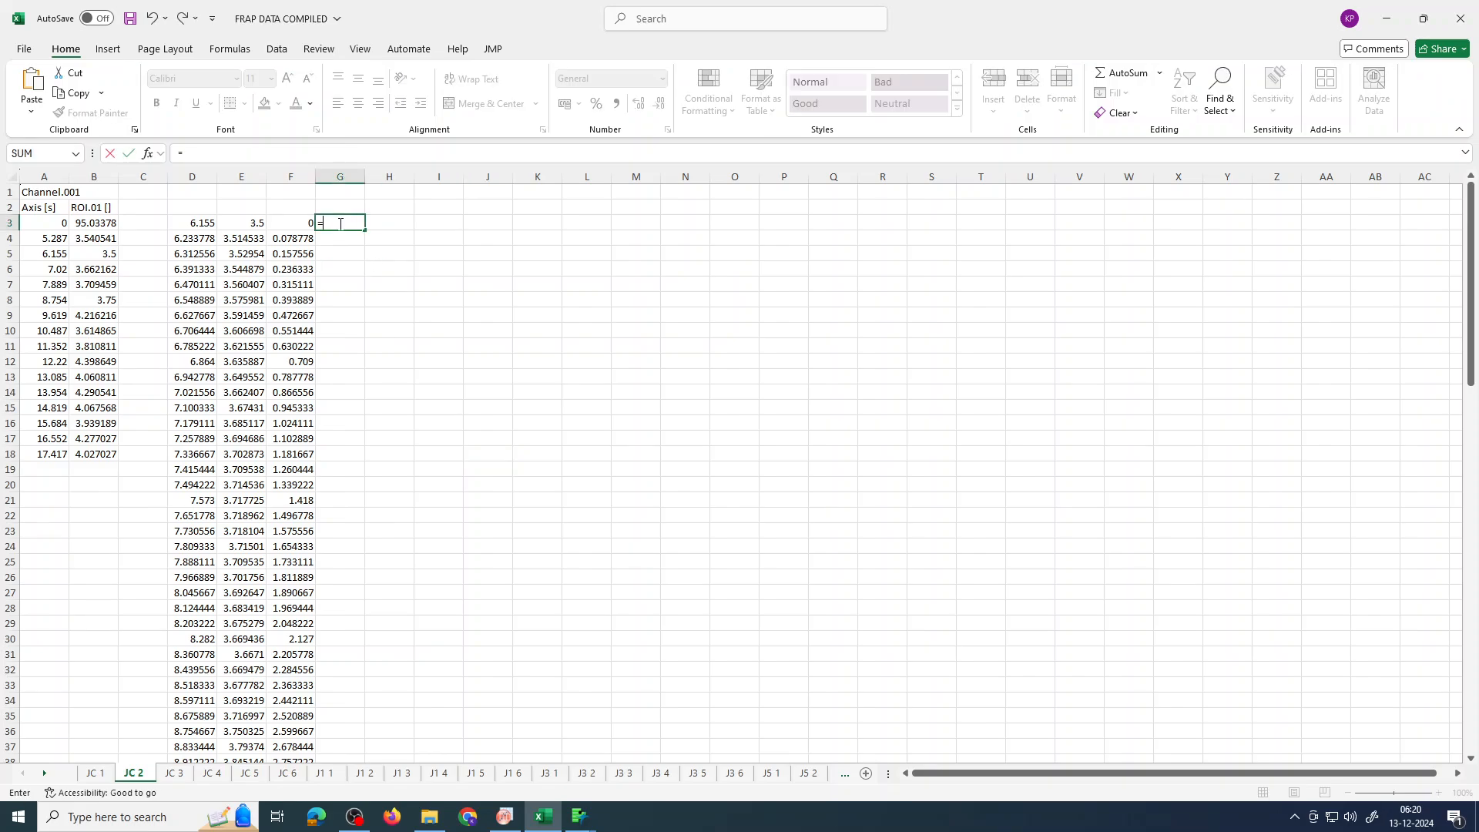
click(251, 221)
text(-)
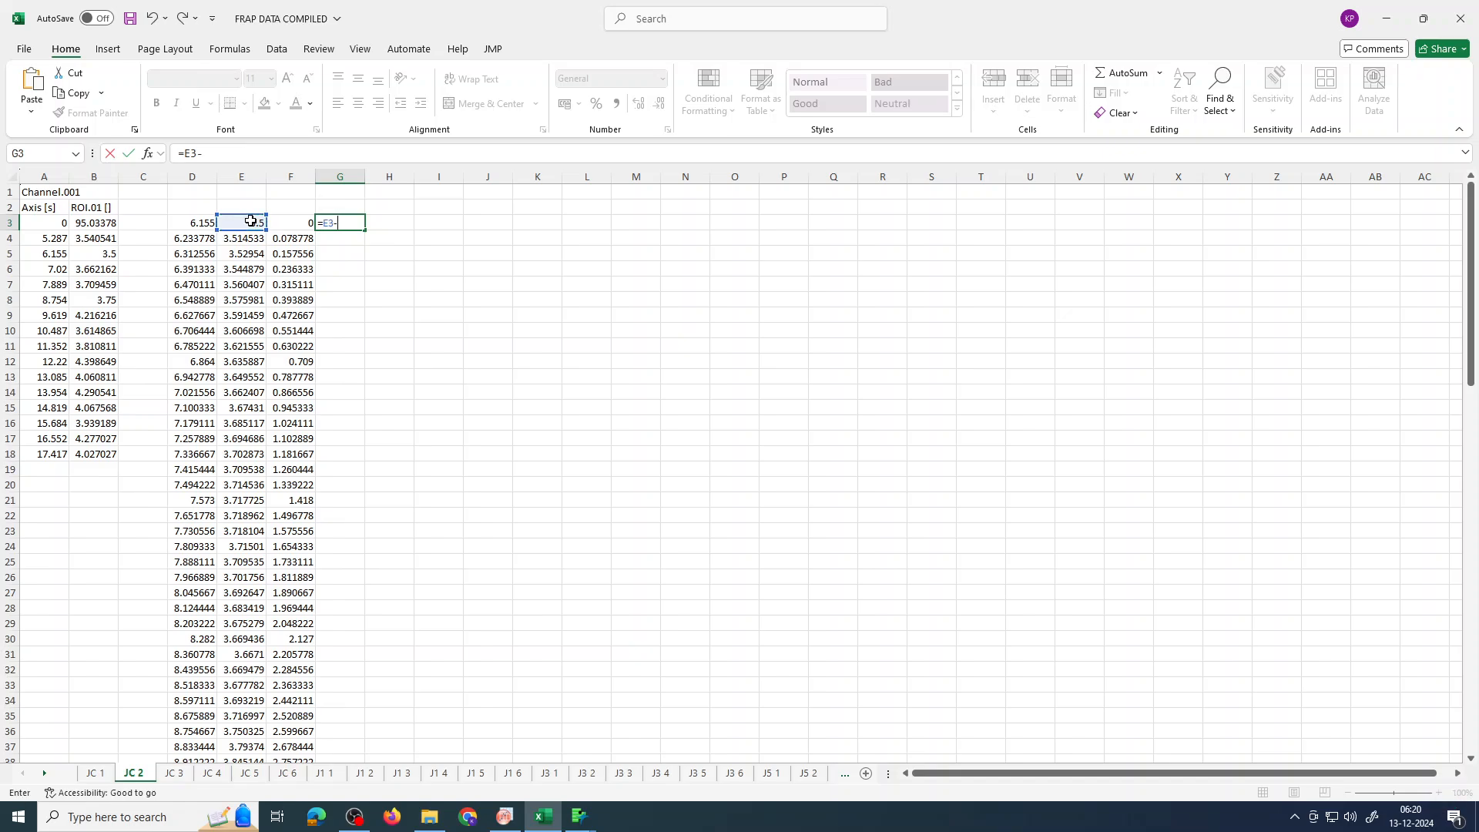
click(252, 221)
key(Return)
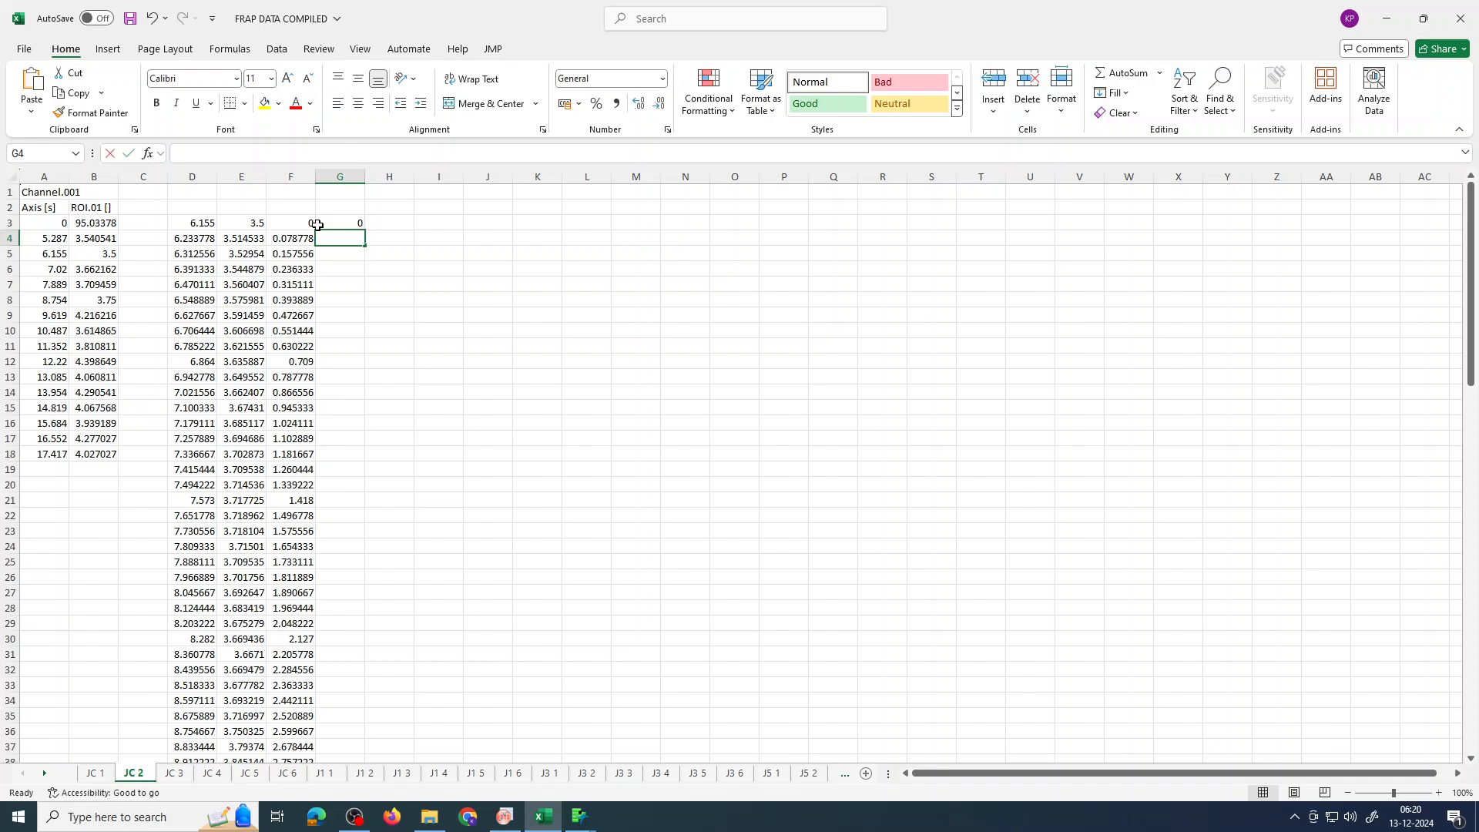
Step: Enter the formula =E4-$E$3 in cell G4 and fill it down column G alongside the interpolated data
text(=)
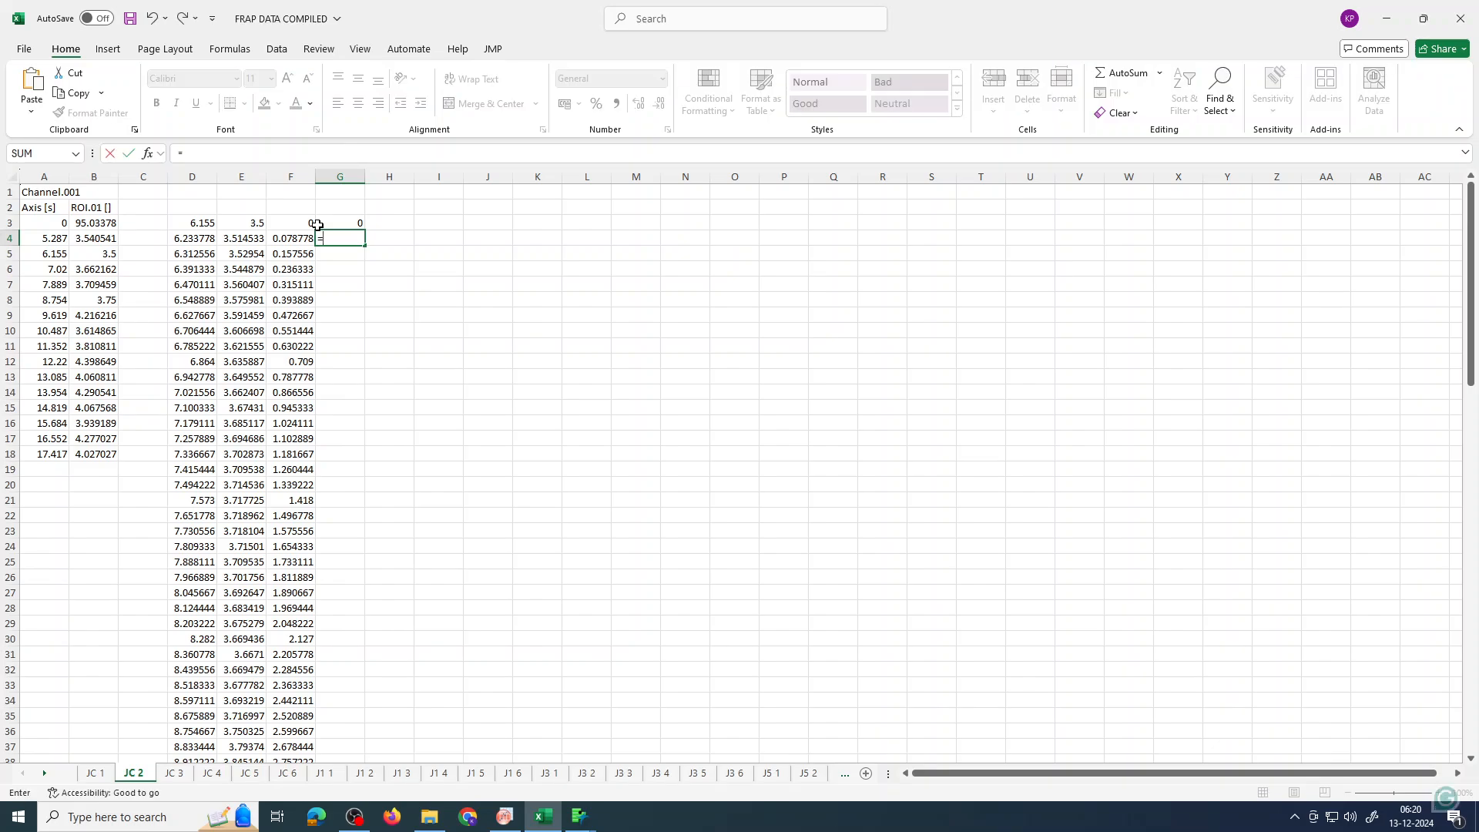
click(247, 240)
text(-)
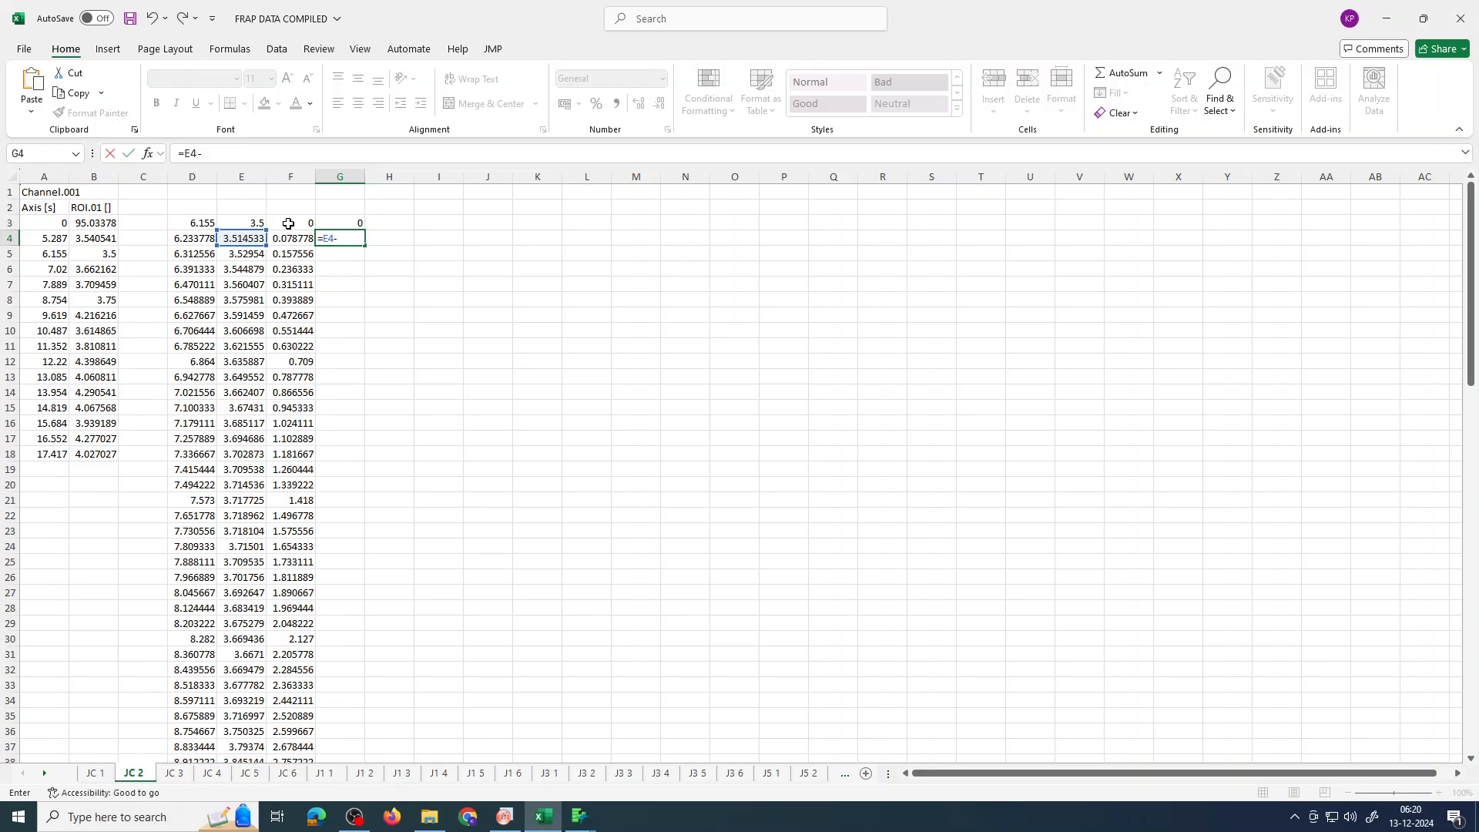
click(259, 221)
key(F4)
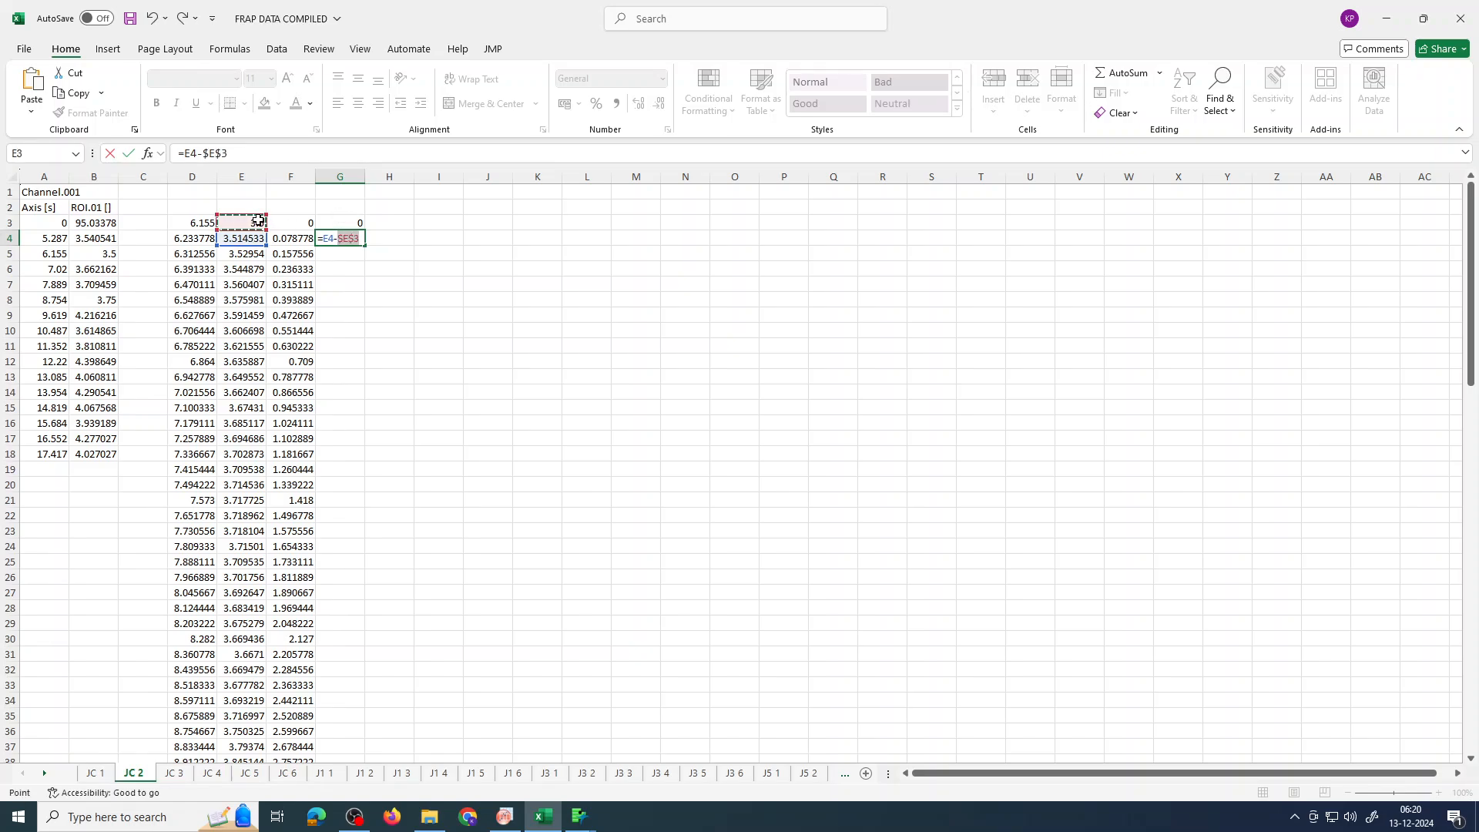
key(Return)
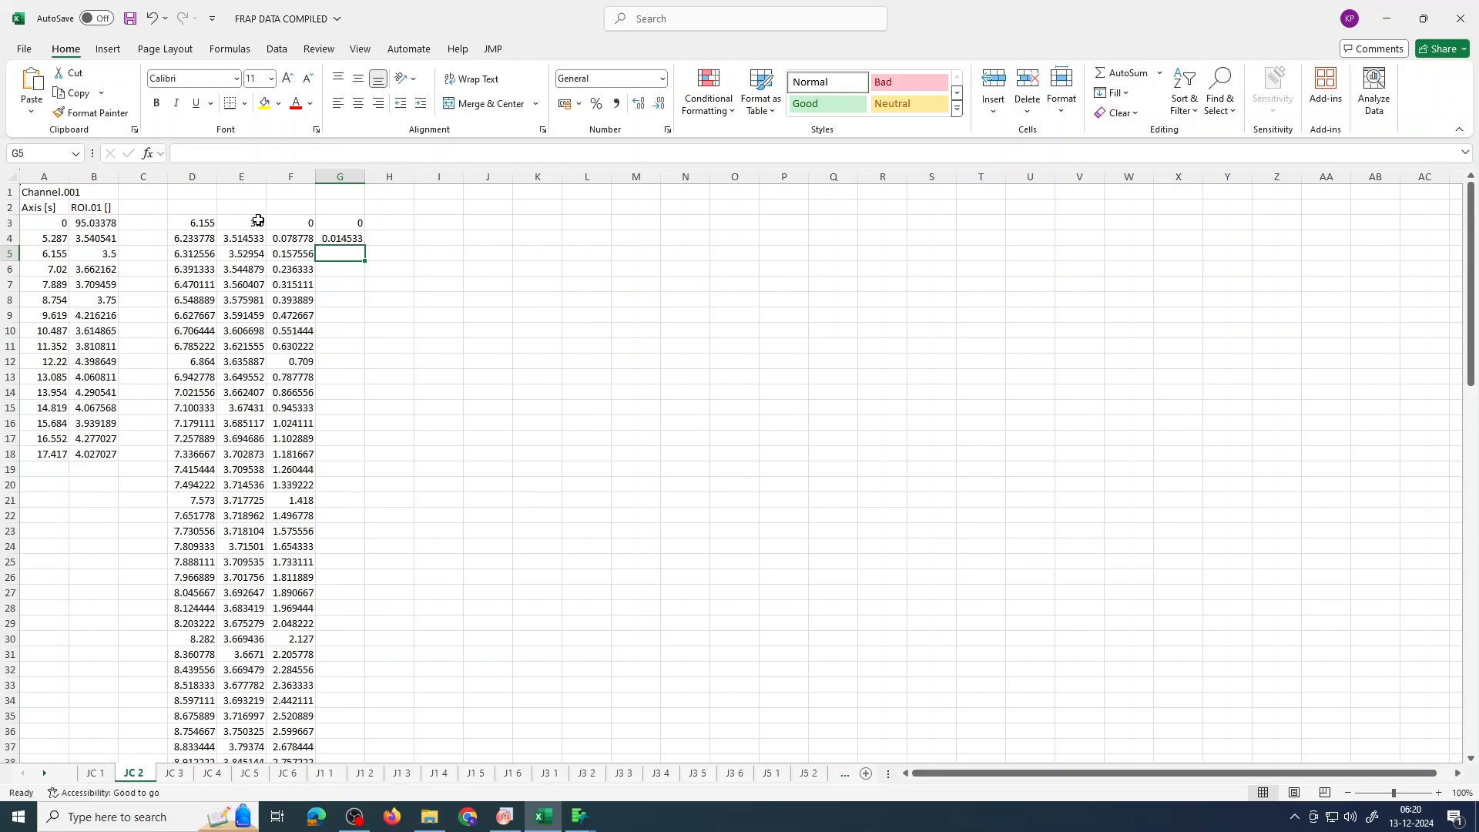
click(333, 241)
double_click(366, 246)
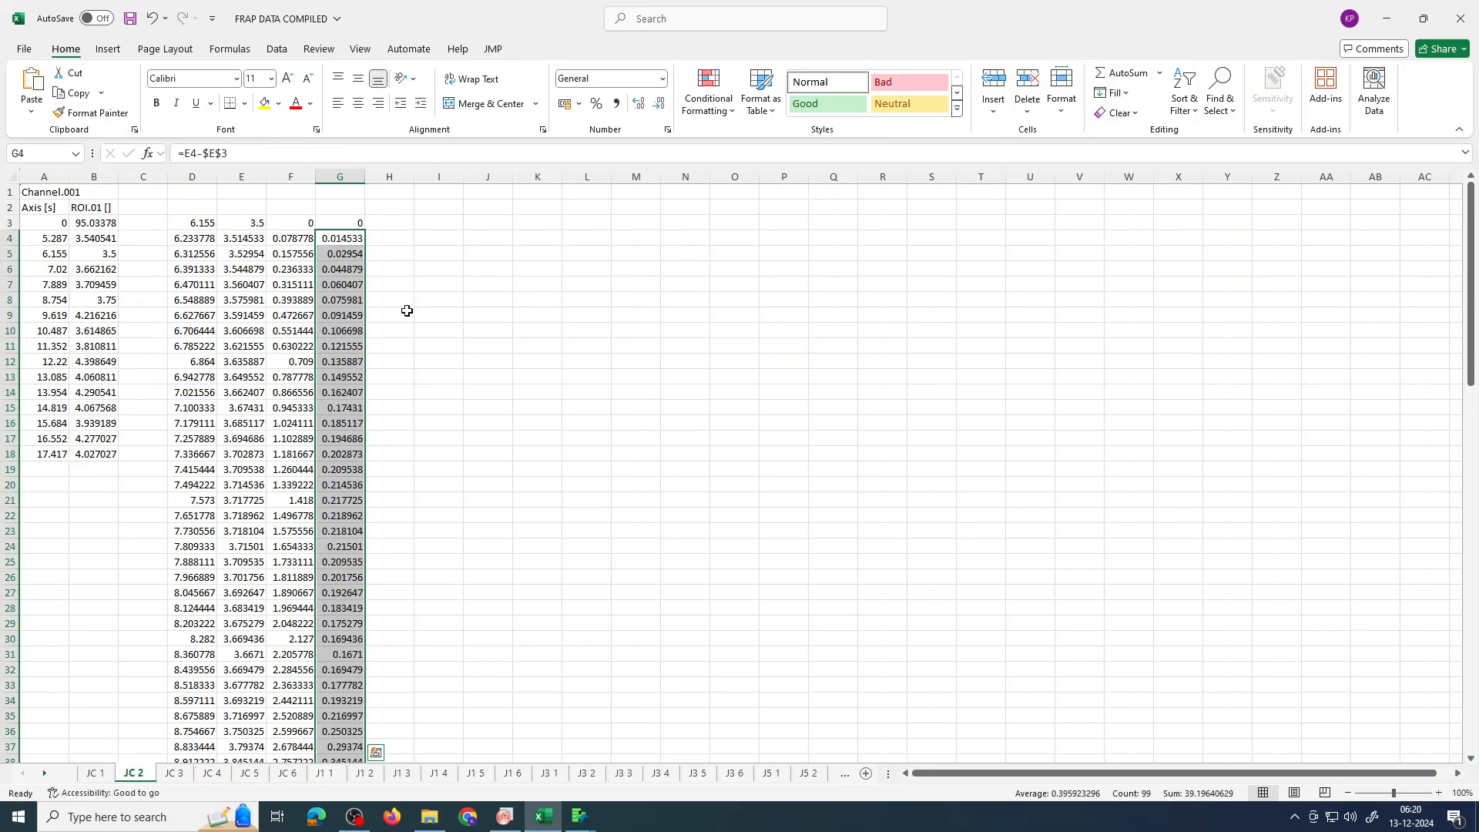
click(489, 235)
Step: Copy columns F and G and paste them back in place as values only
drag(290, 176, 337, 179)
right_click(336, 181)
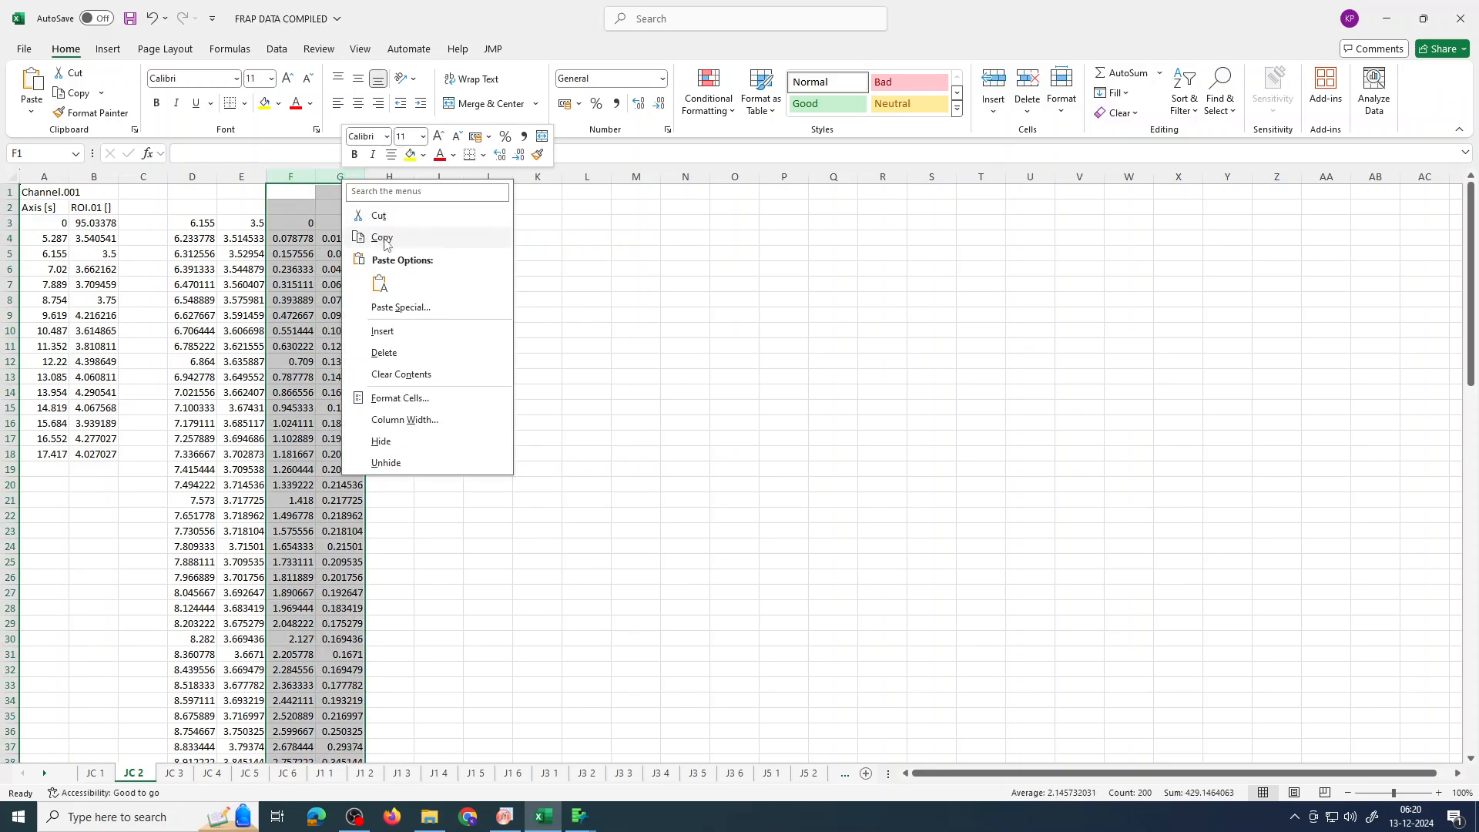
click(387, 242)
drag(299, 179, 339, 182)
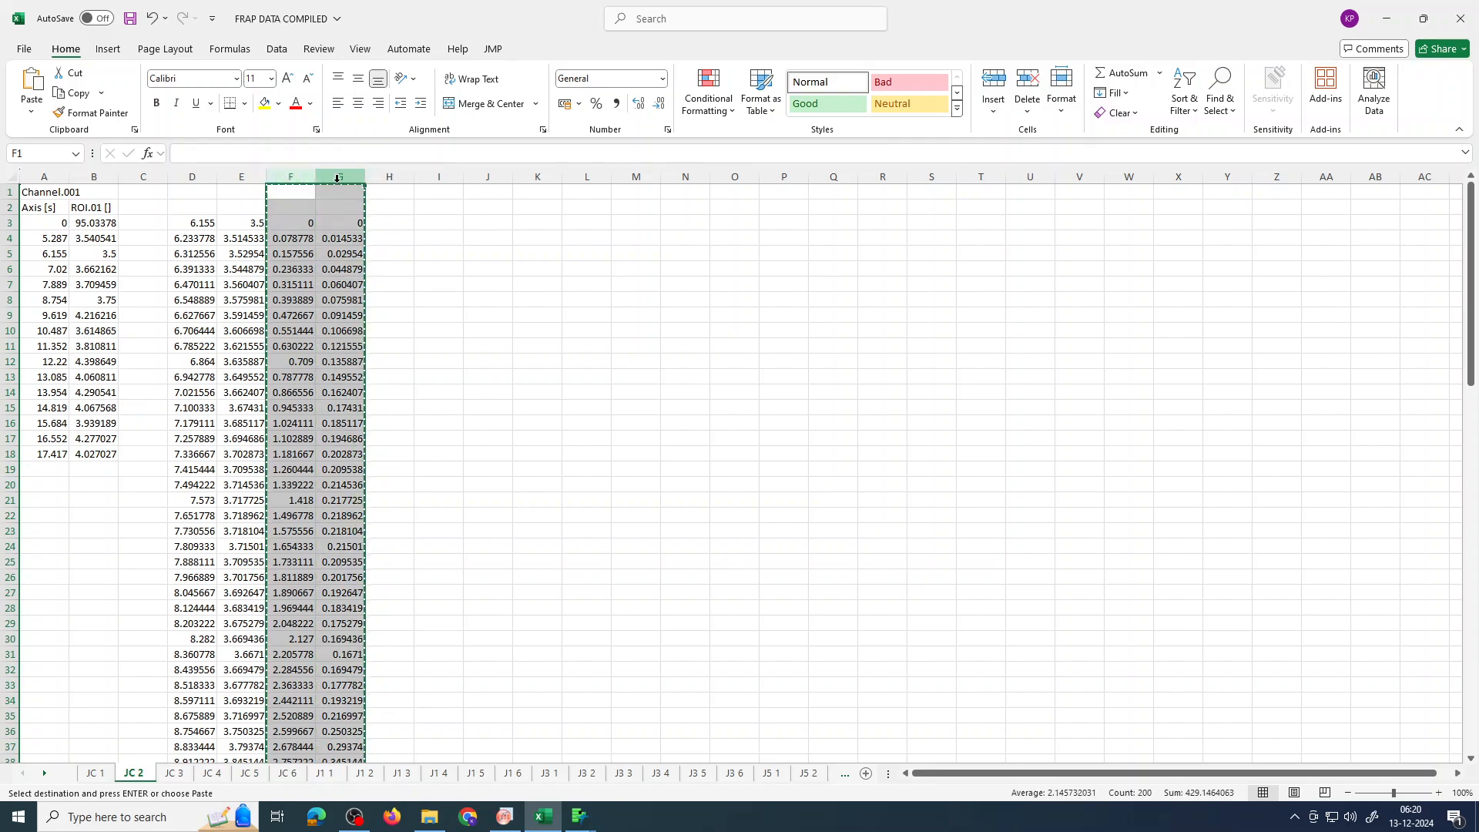
right_click(339, 181)
click(394, 288)
Step: Delete columns D and E holding the original interpolated data
drag(207, 176, 235, 177)
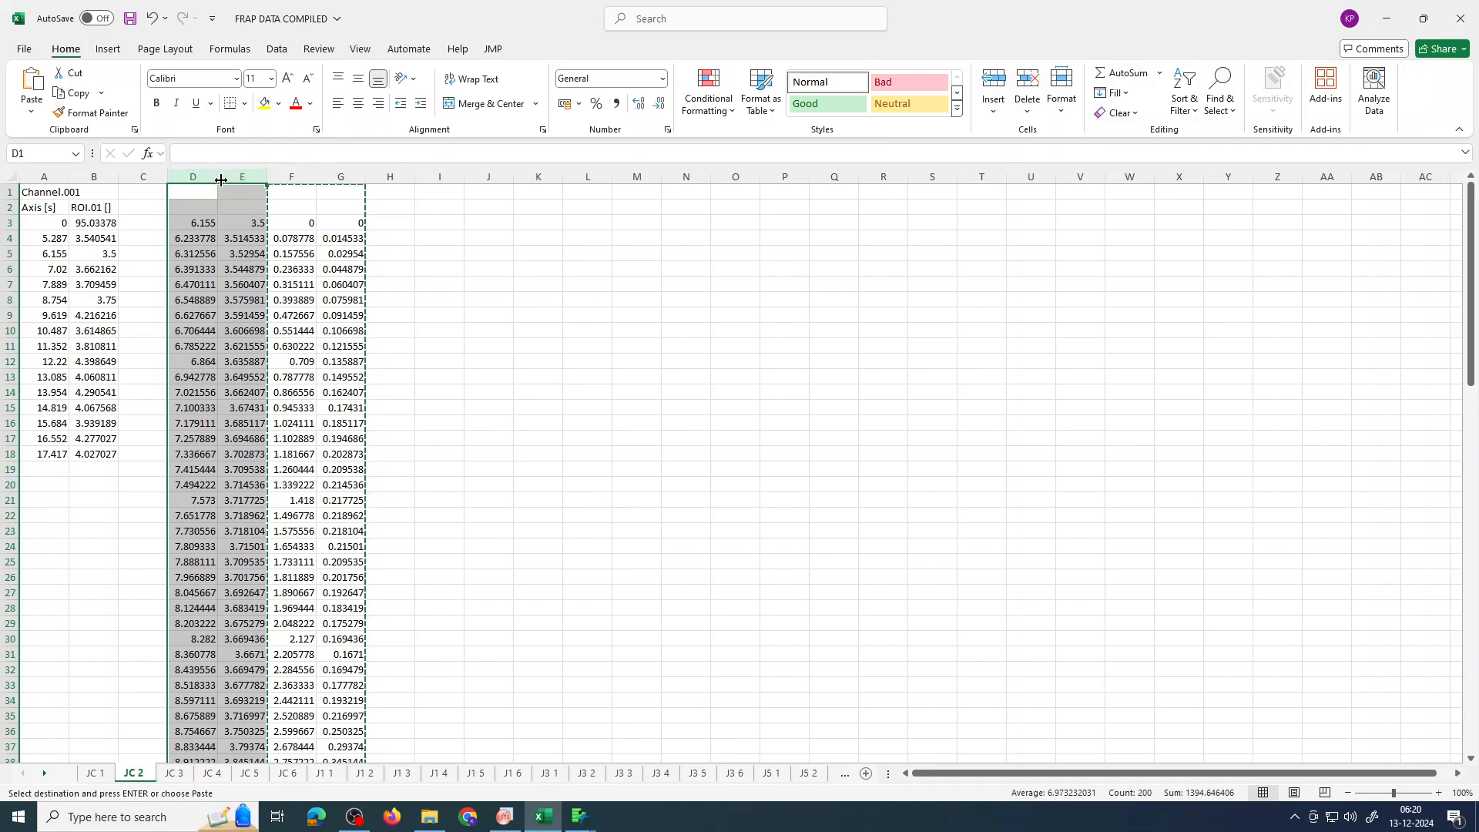
right_click(223, 182)
click(262, 352)
click(332, 252)
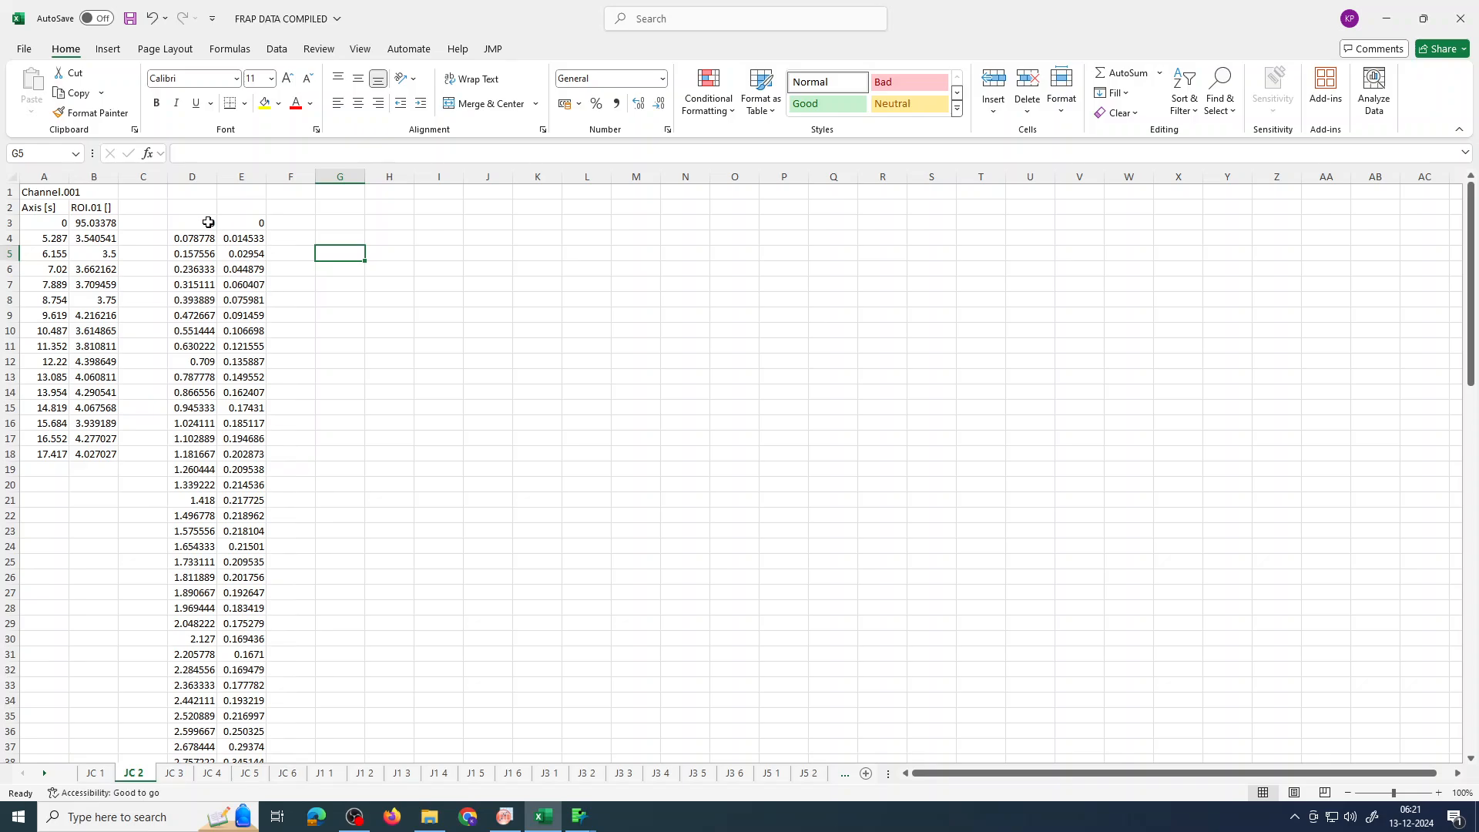
Step: Copy the first six time and intensity rows, D3:E8, to the range starting at cell G3
drag(208, 223, 257, 295)
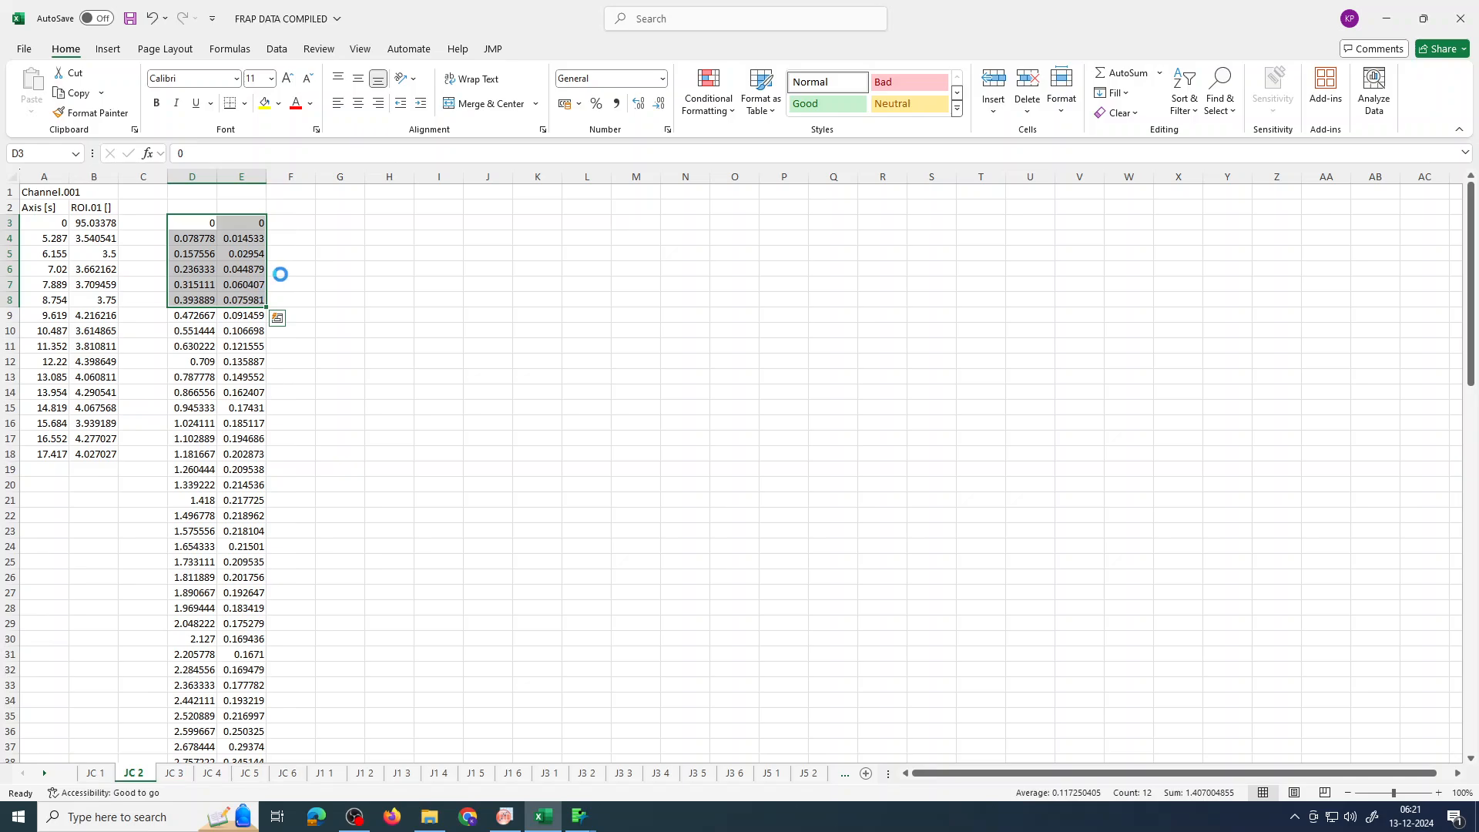
key(ctrl+c)
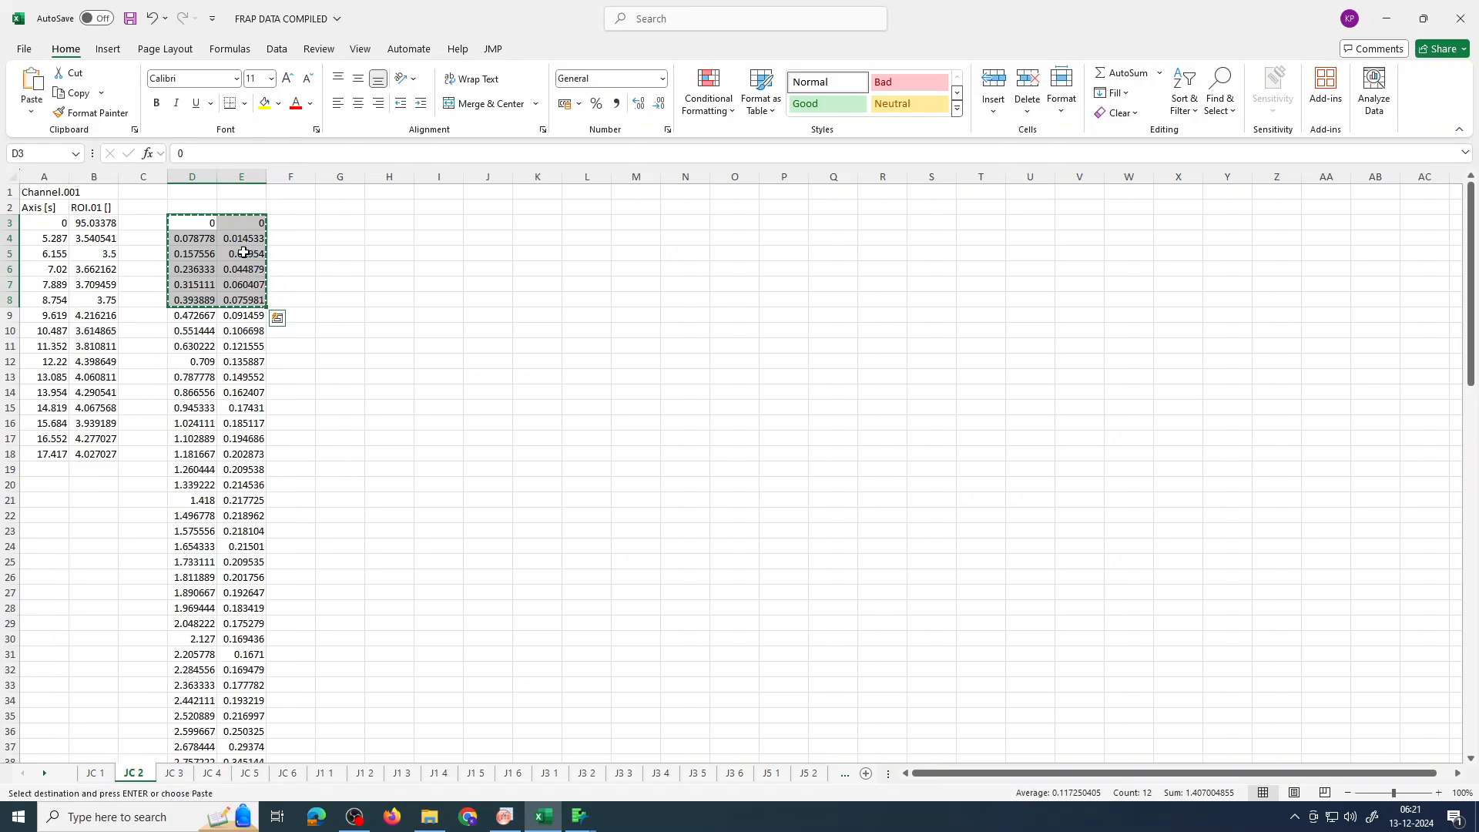
click(348, 225)
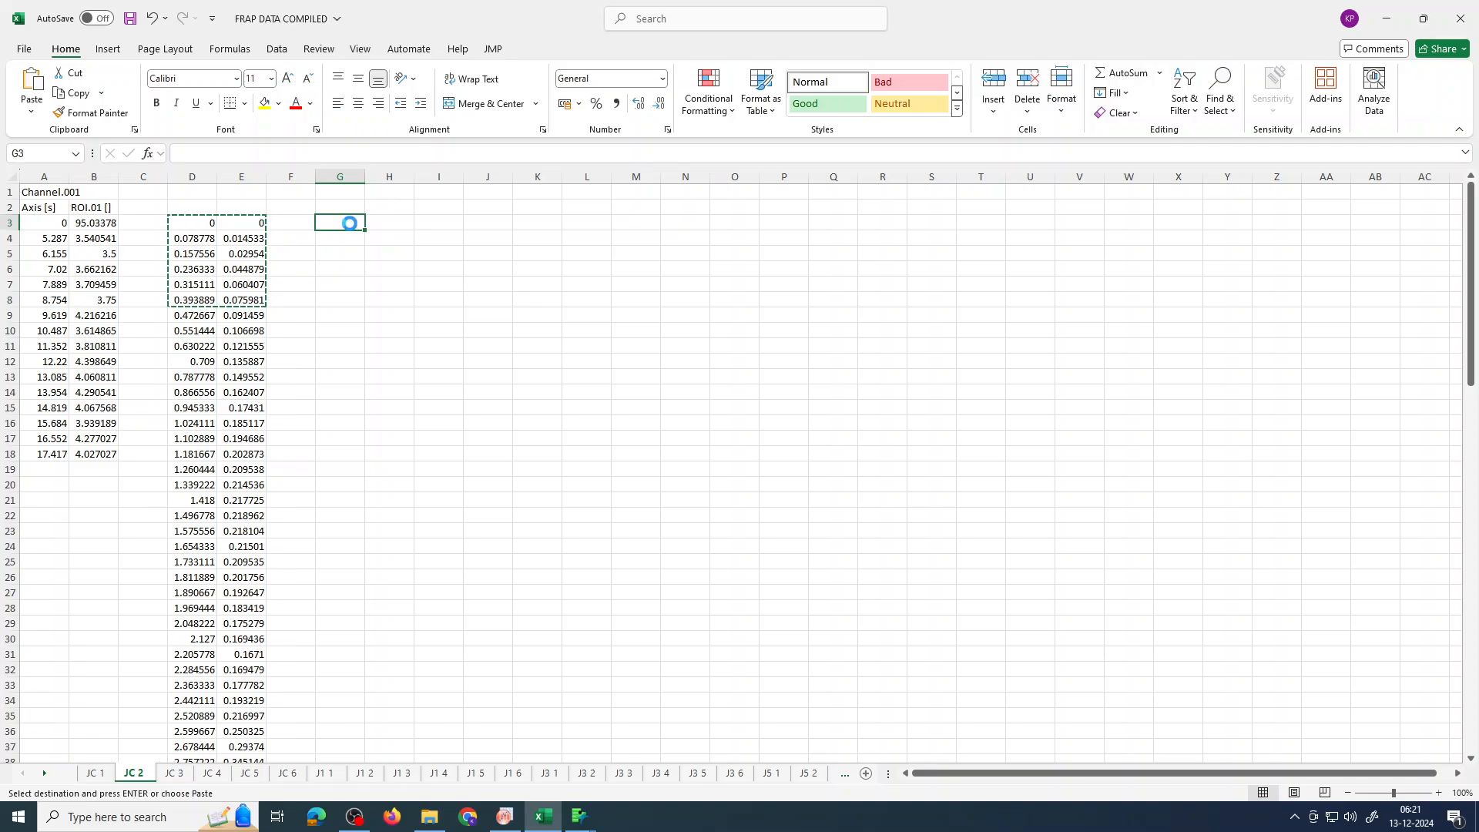
key(ctrl+v)
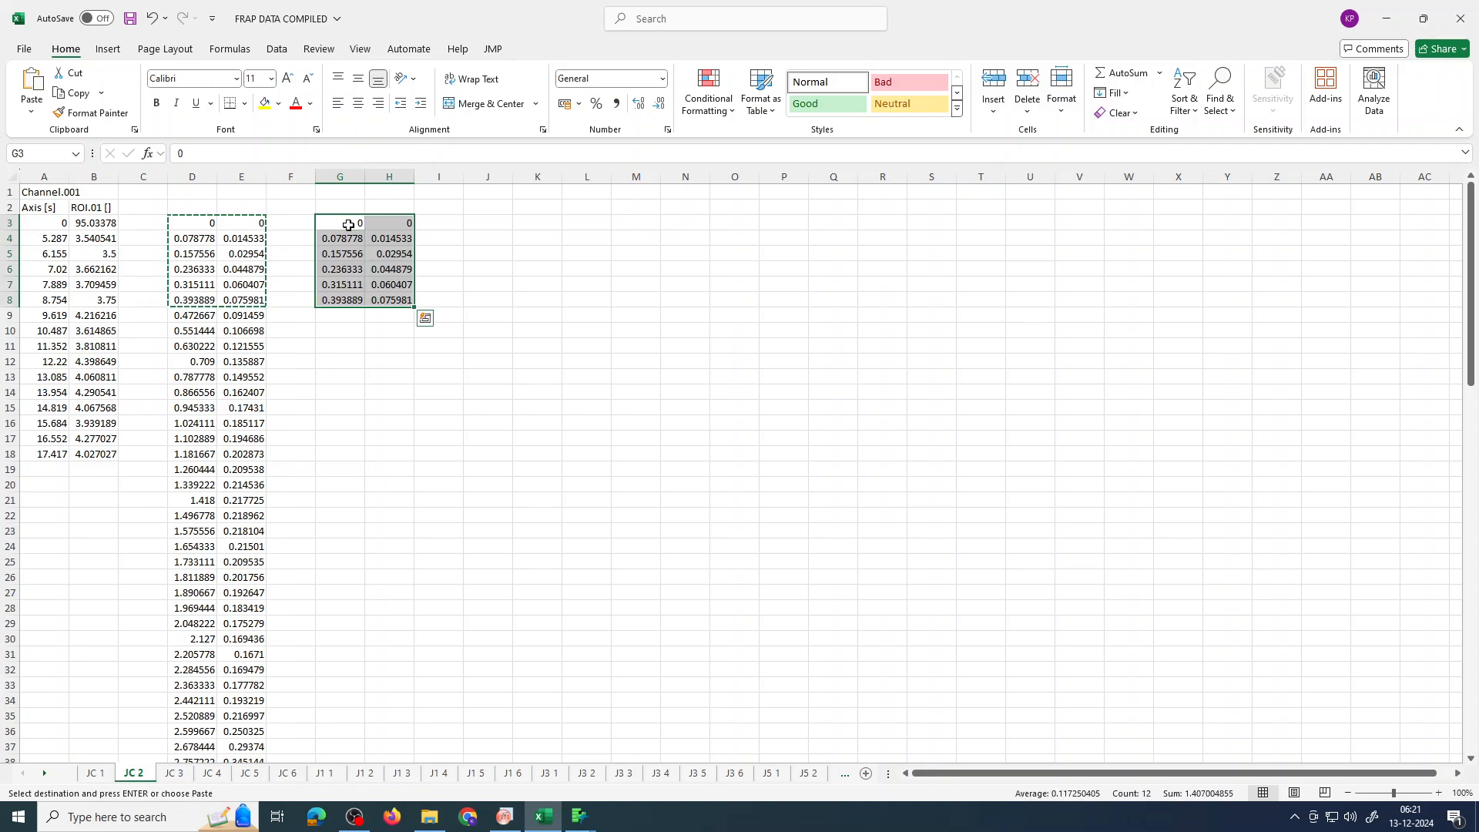
click(447, 299)
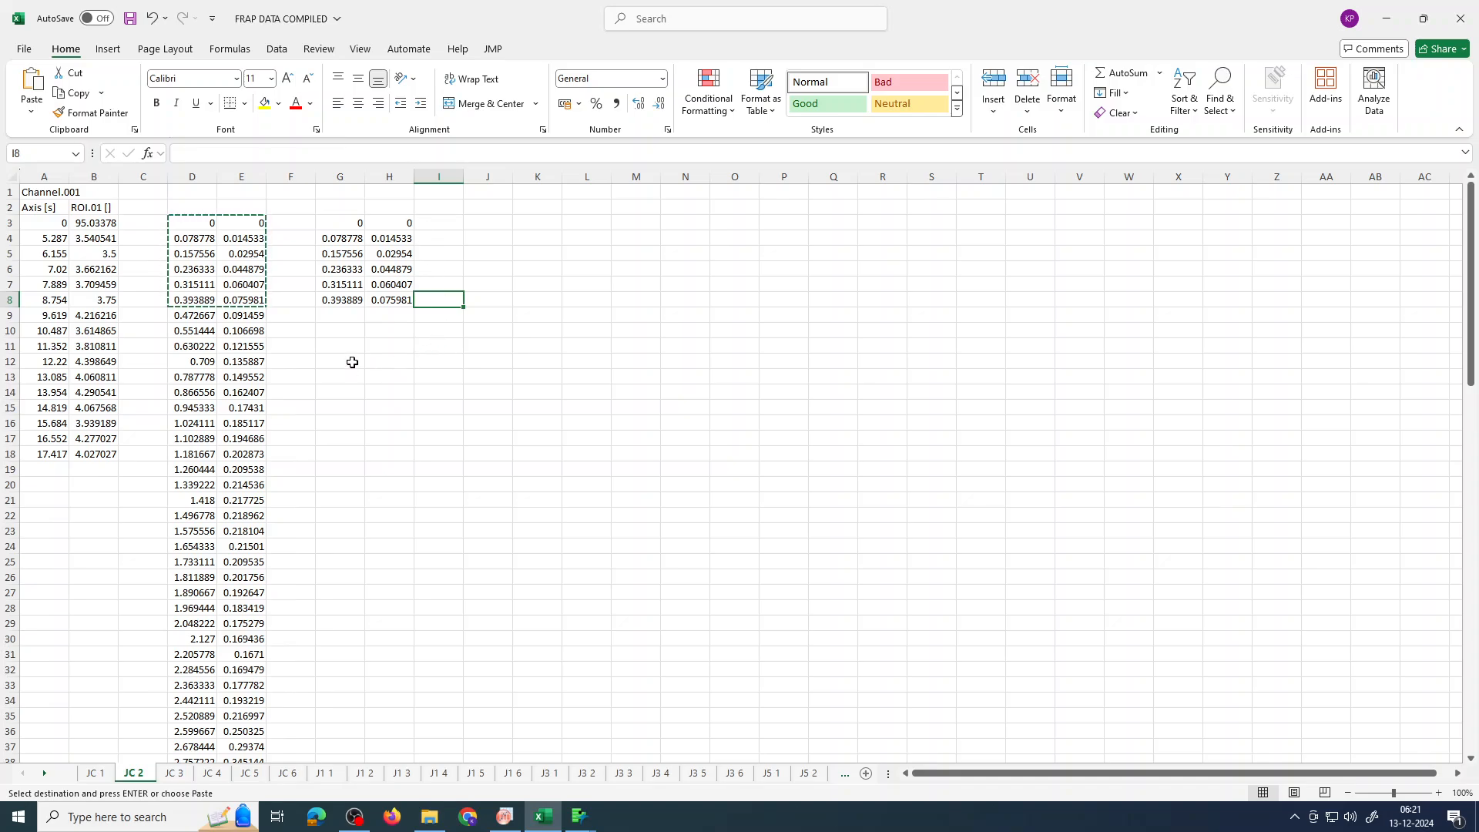
drag(352, 224, 381, 227)
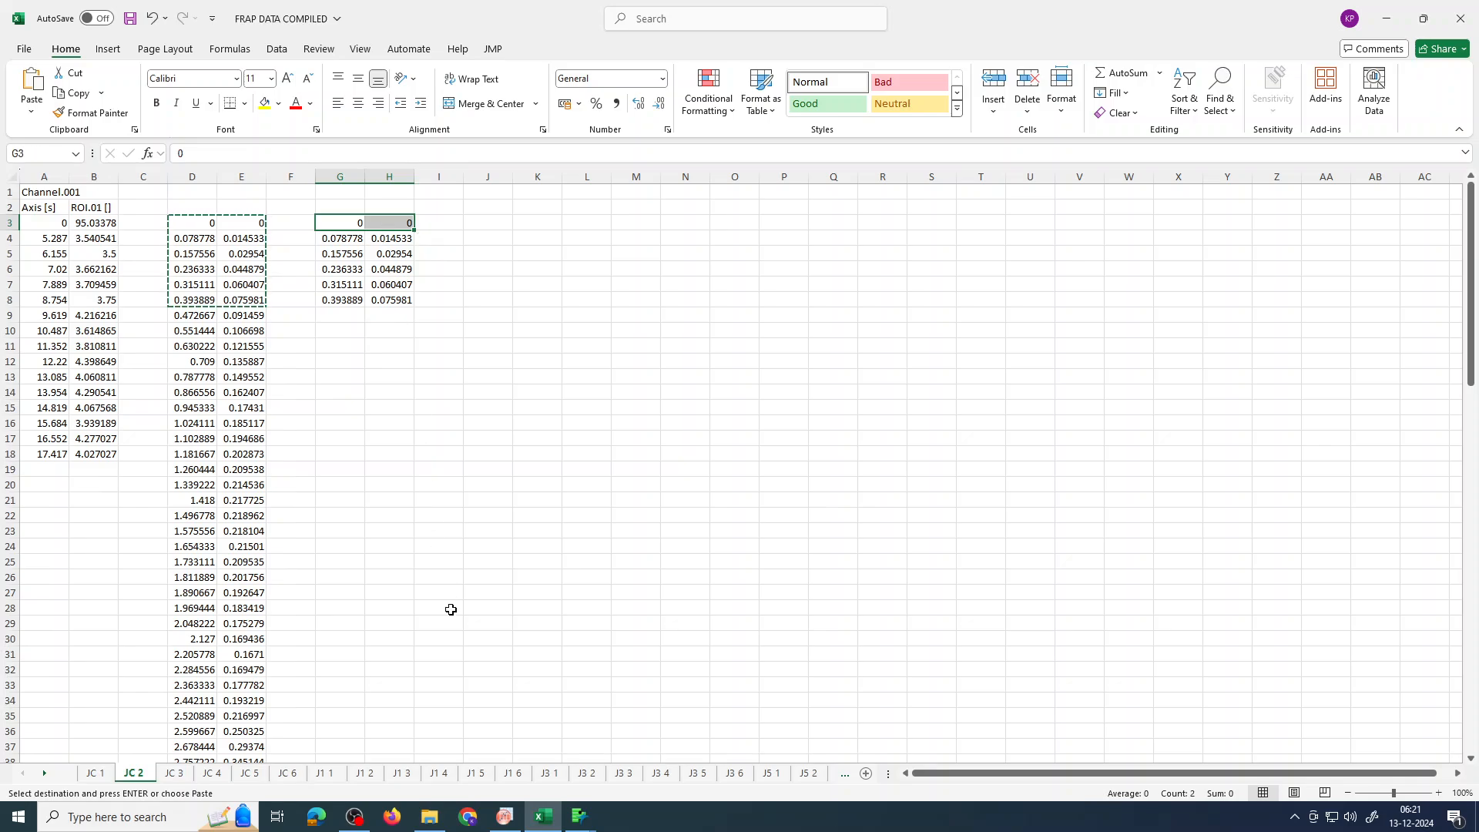
Step: Switch to JMP Pro and close the Nonlinear Fit report of the previous dataset
mouse_move(579, 816)
click(839, 698)
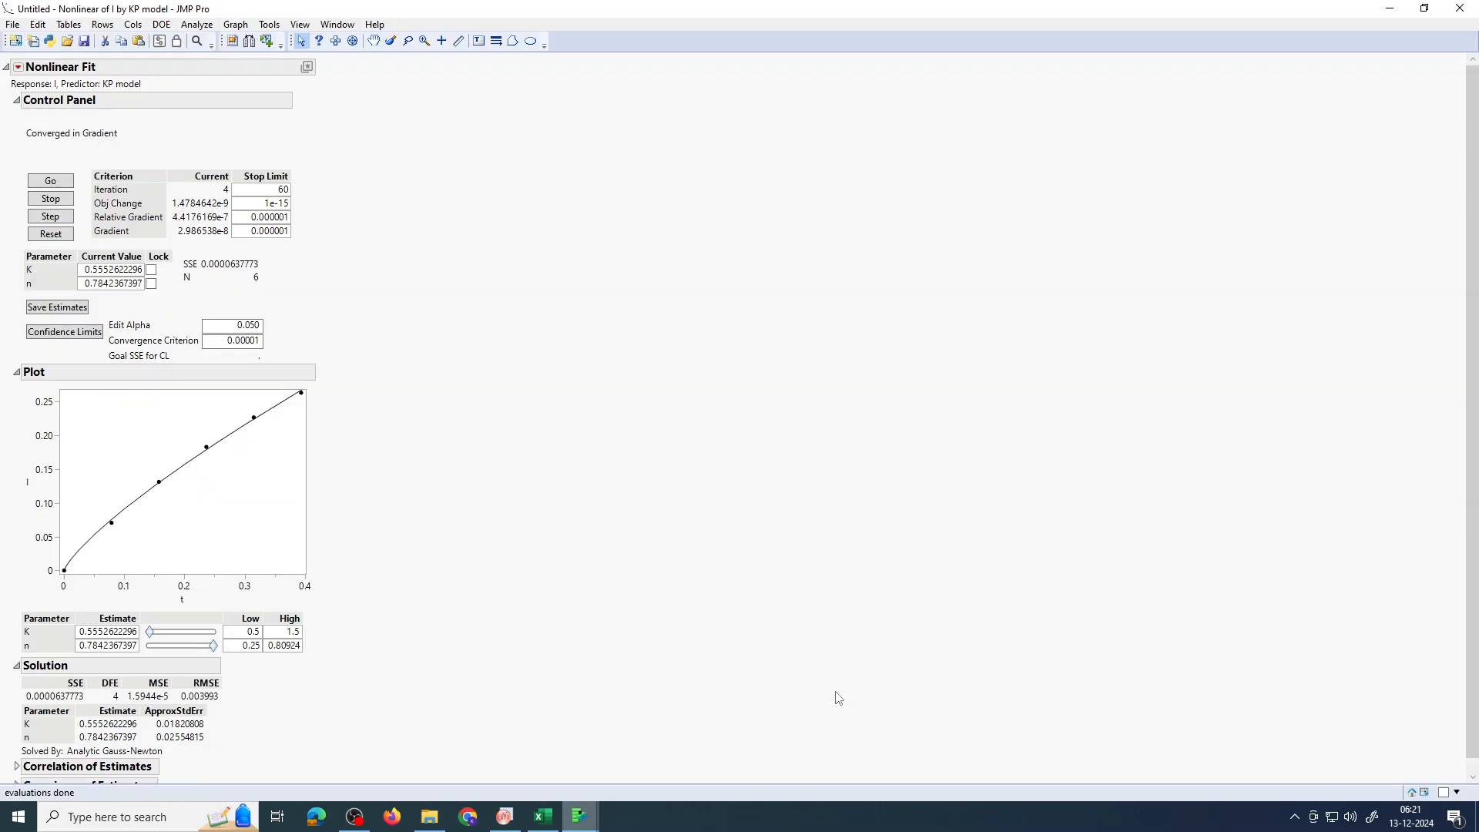
click(1424, 8)
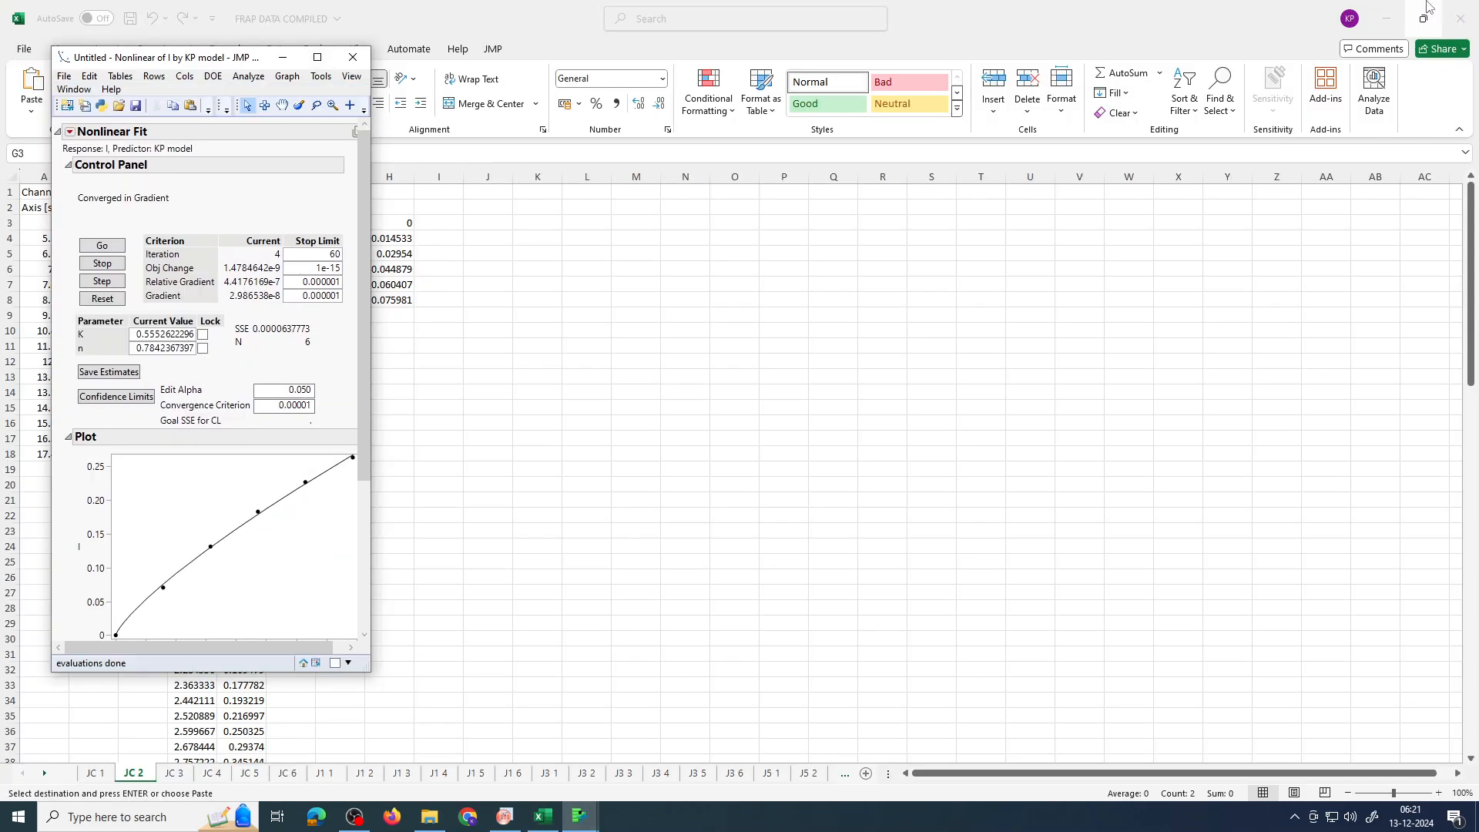
click(316, 57)
click(1460, 8)
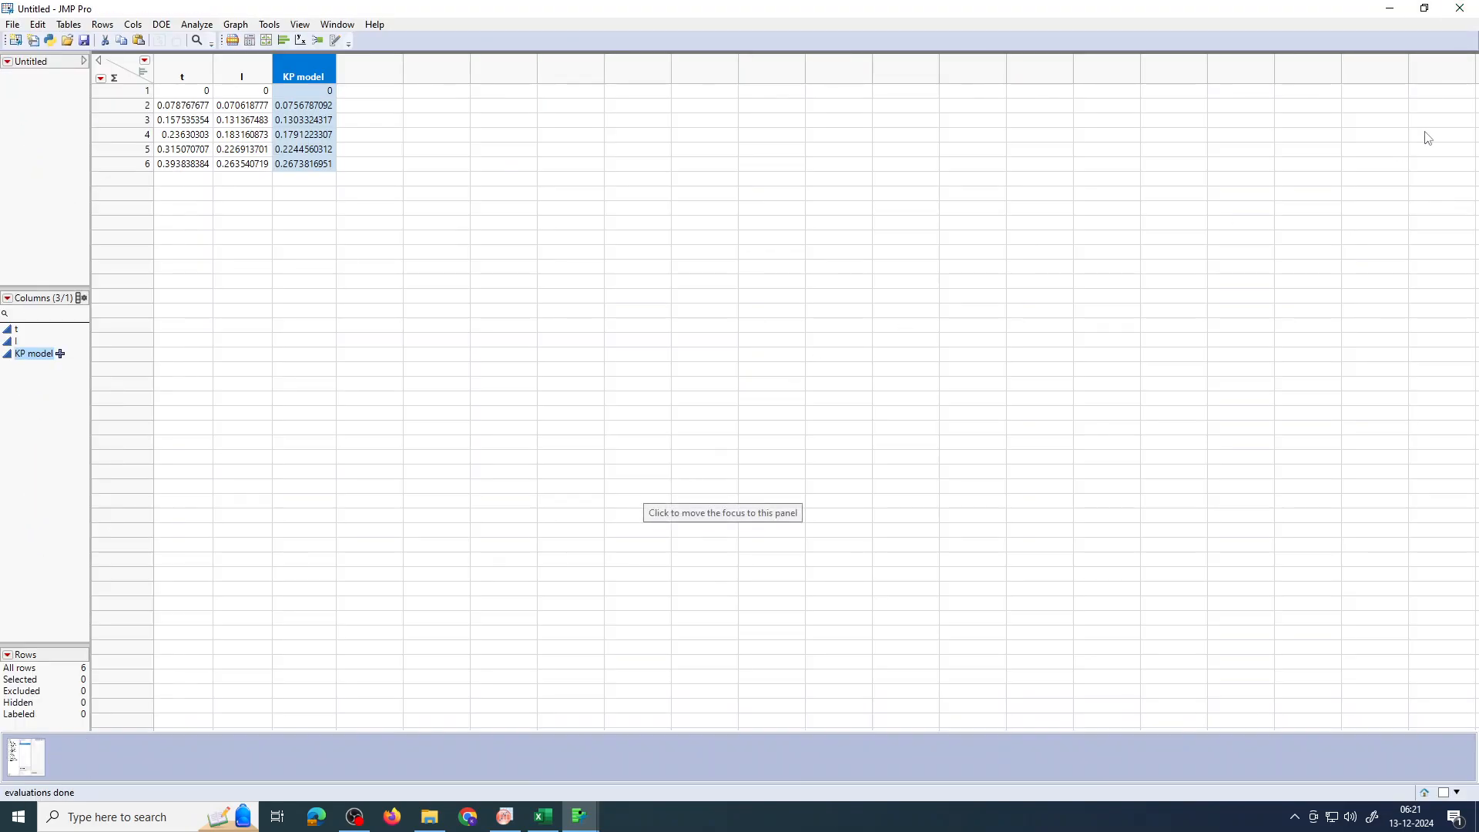
Step: Create a new data table and close the previous dataset's table without saving its changes
click(13, 24)
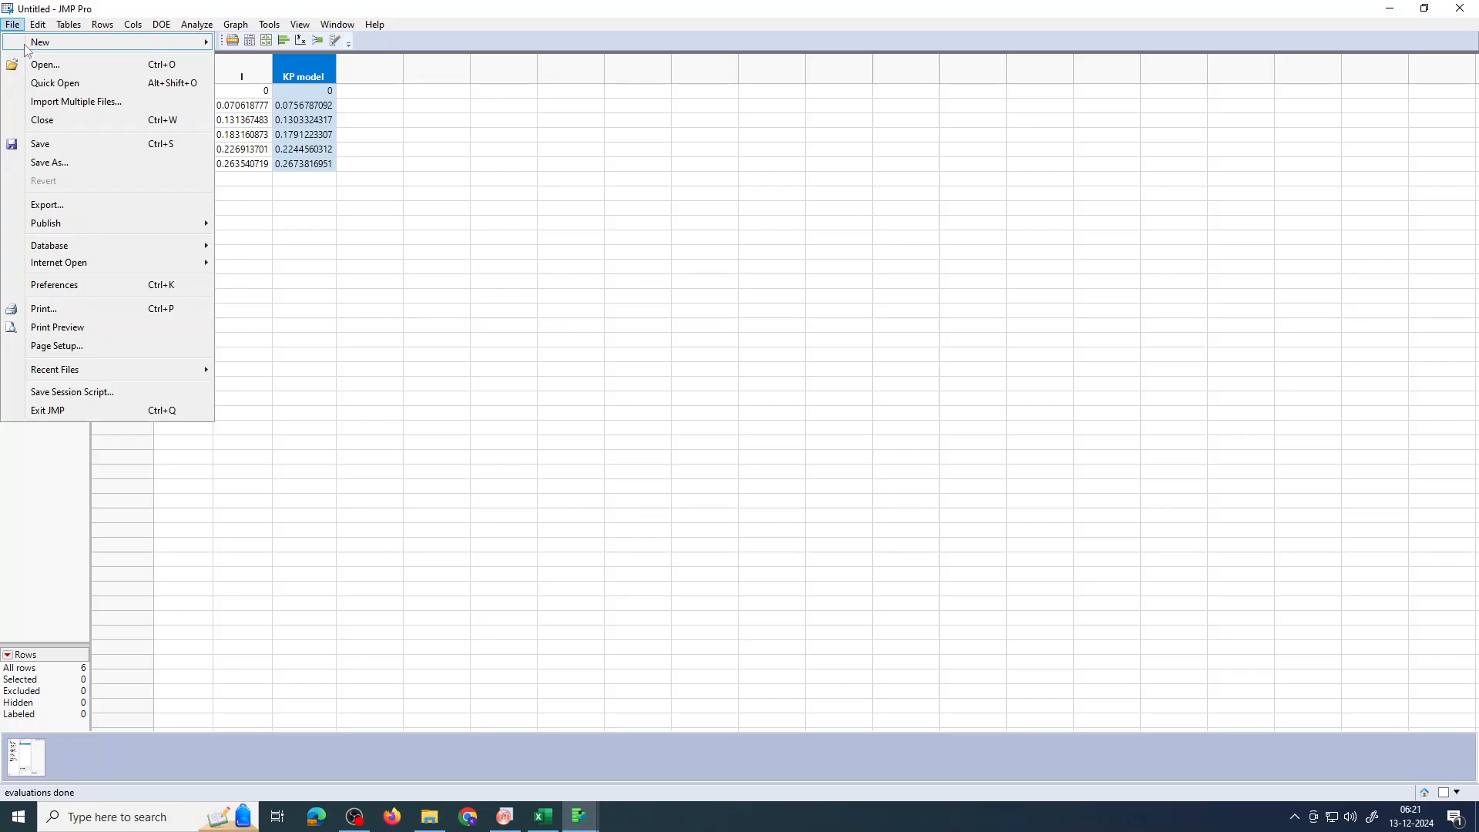
mouse_move(26, 50)
click(339, 43)
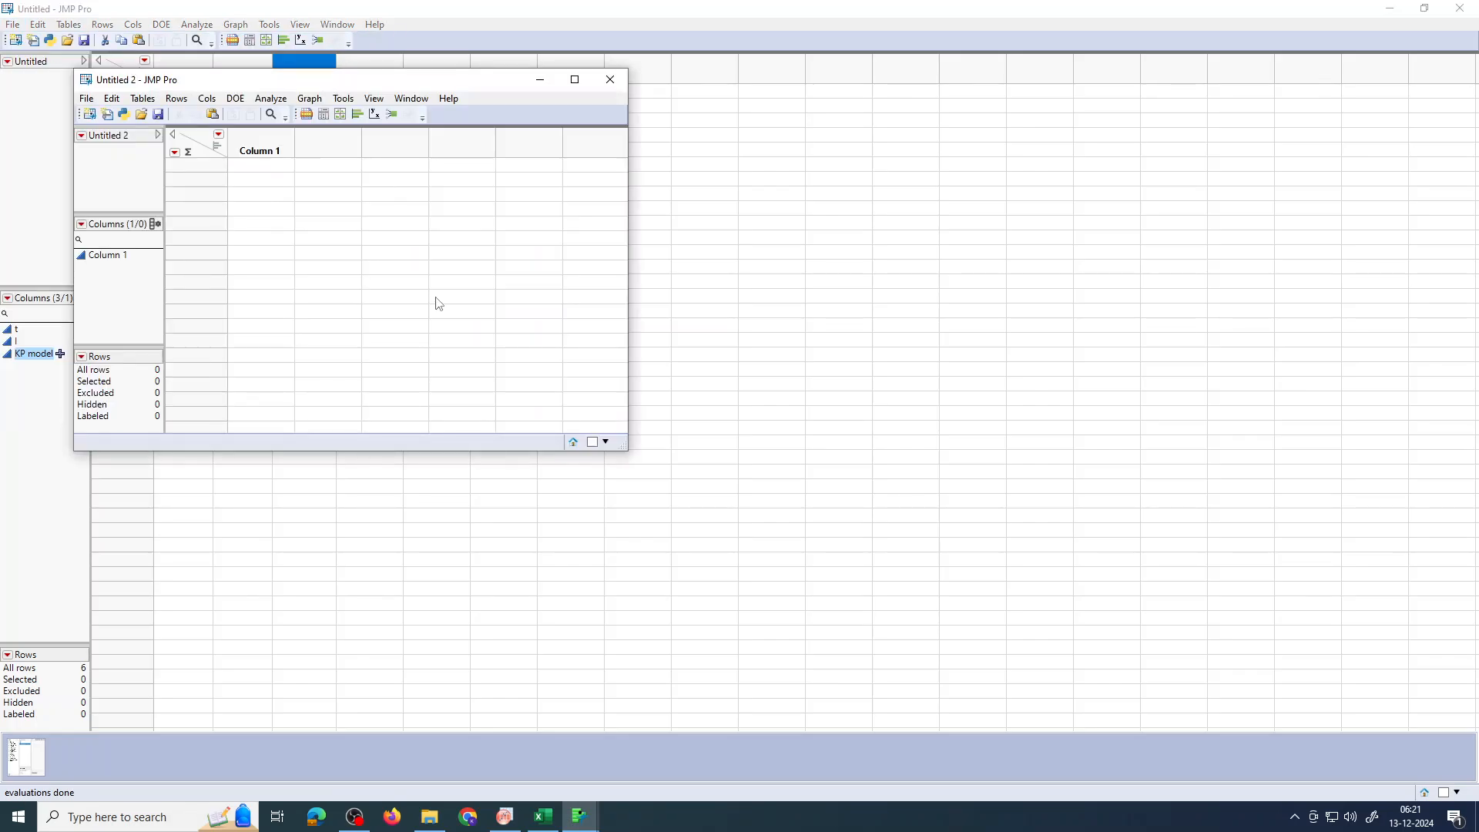
click(1461, 8)
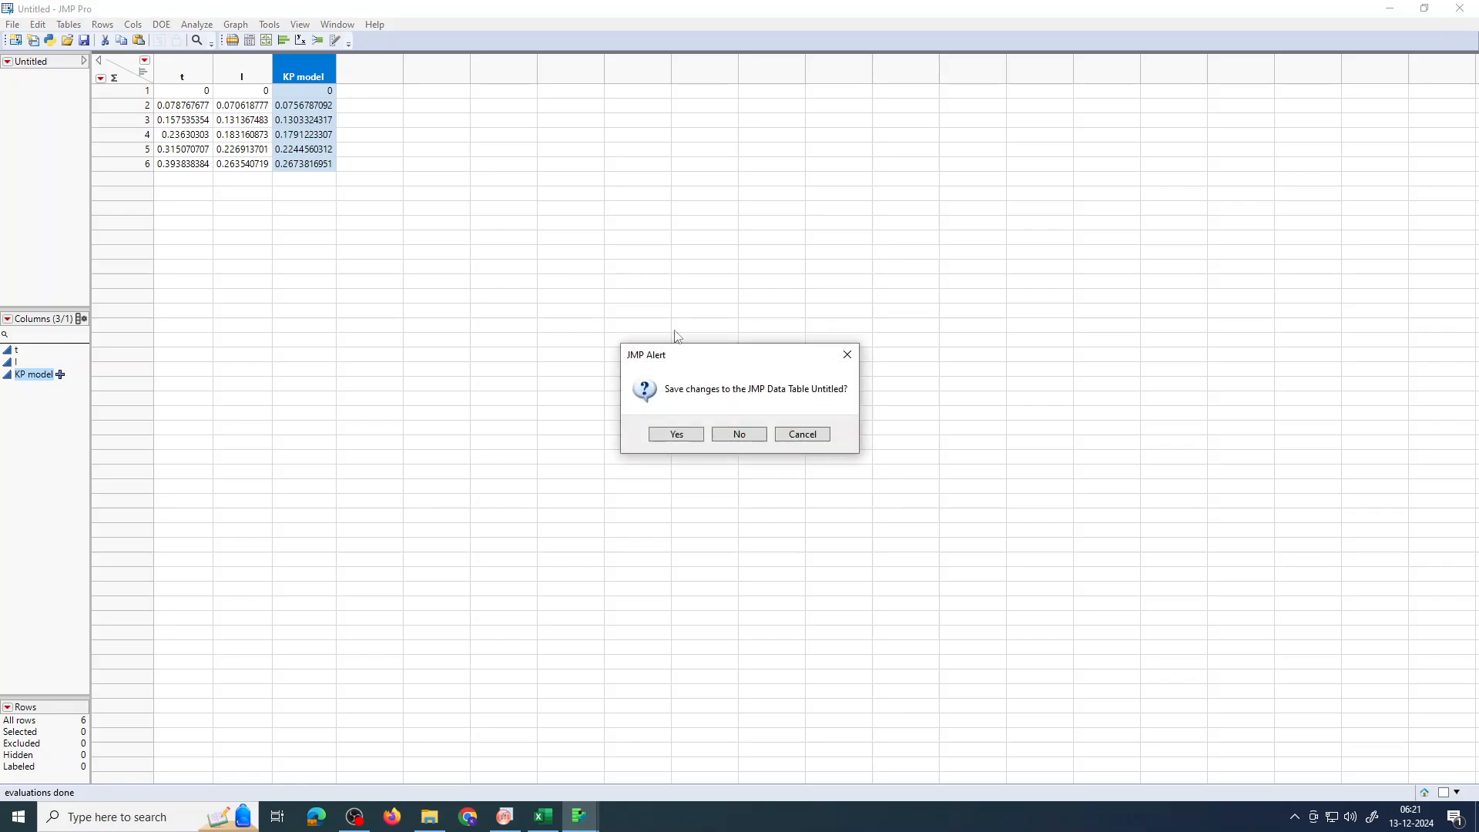
click(724, 435)
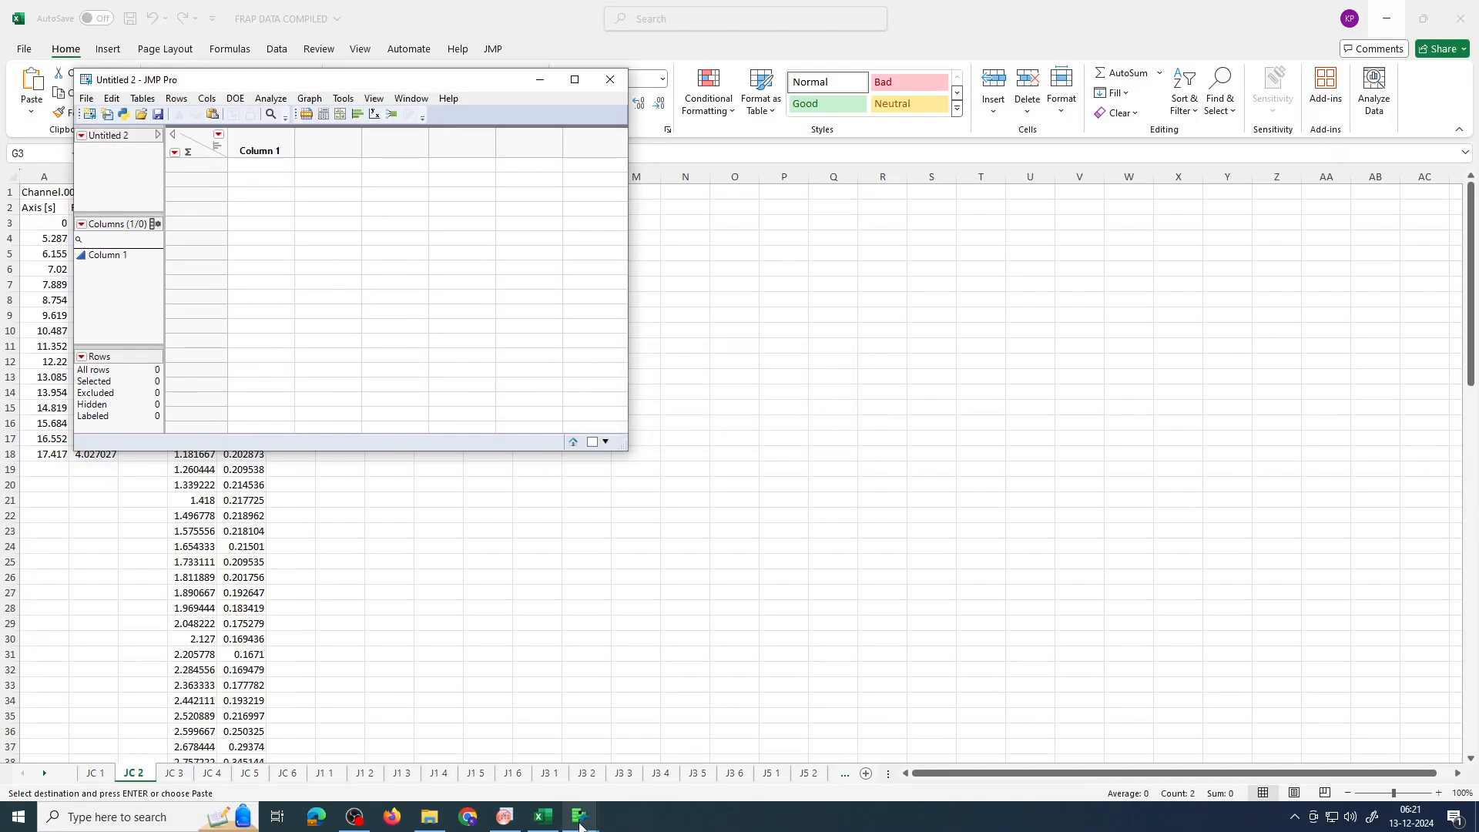
Step: Bring the new data table to full view and rename its first column t
mouse_move(579, 816)
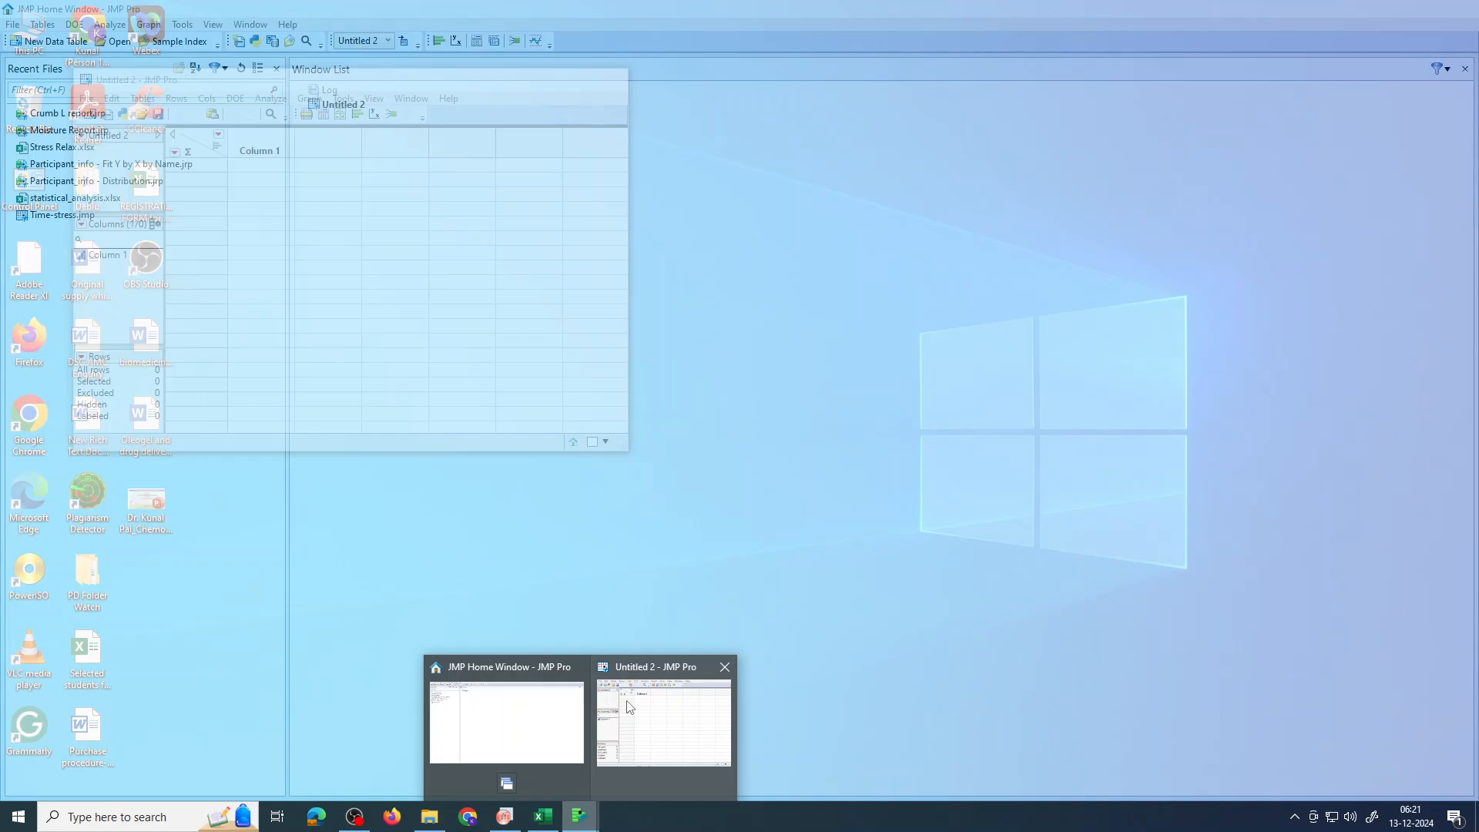
click(630, 707)
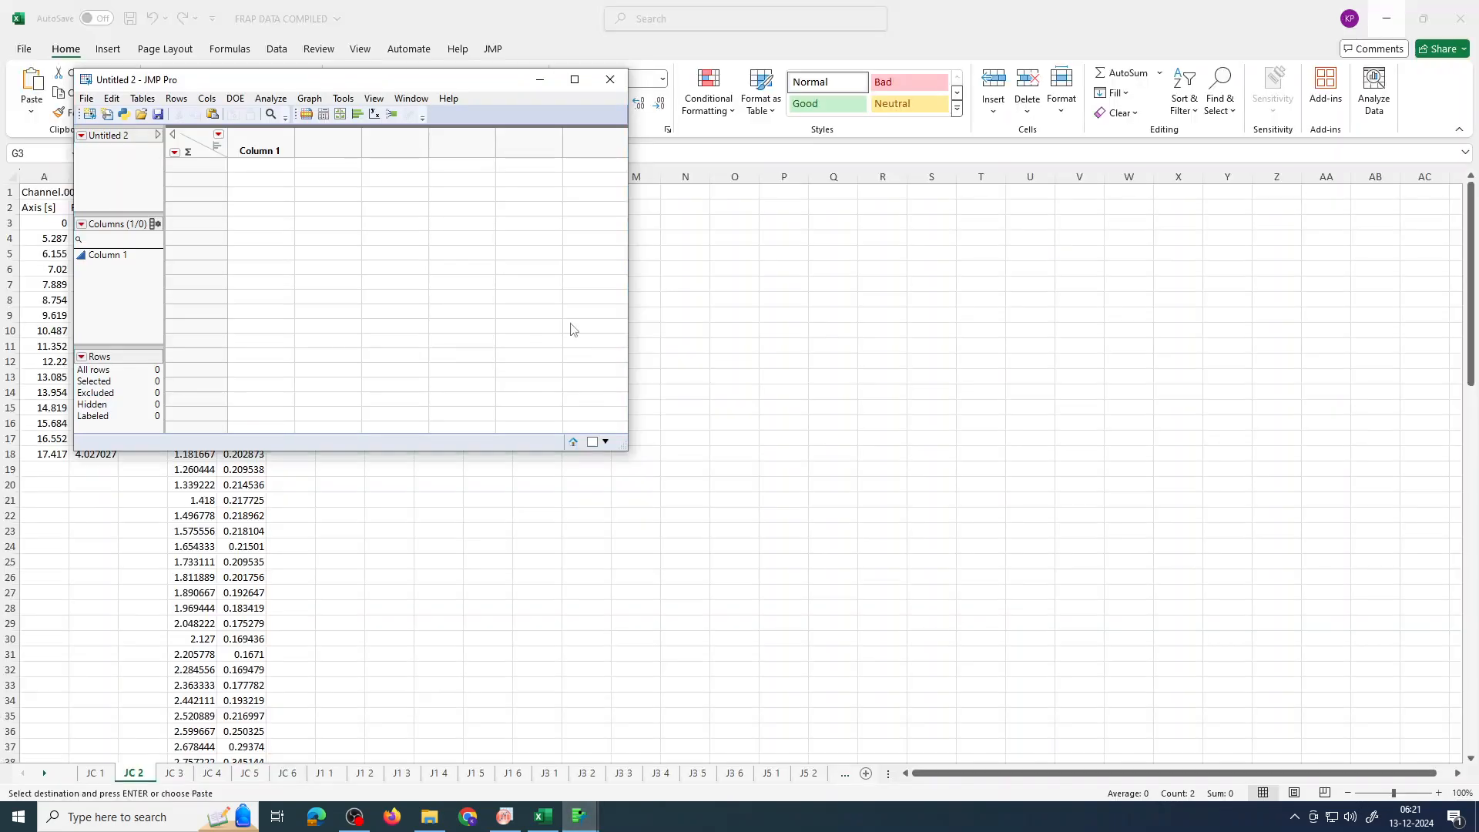
click(575, 79)
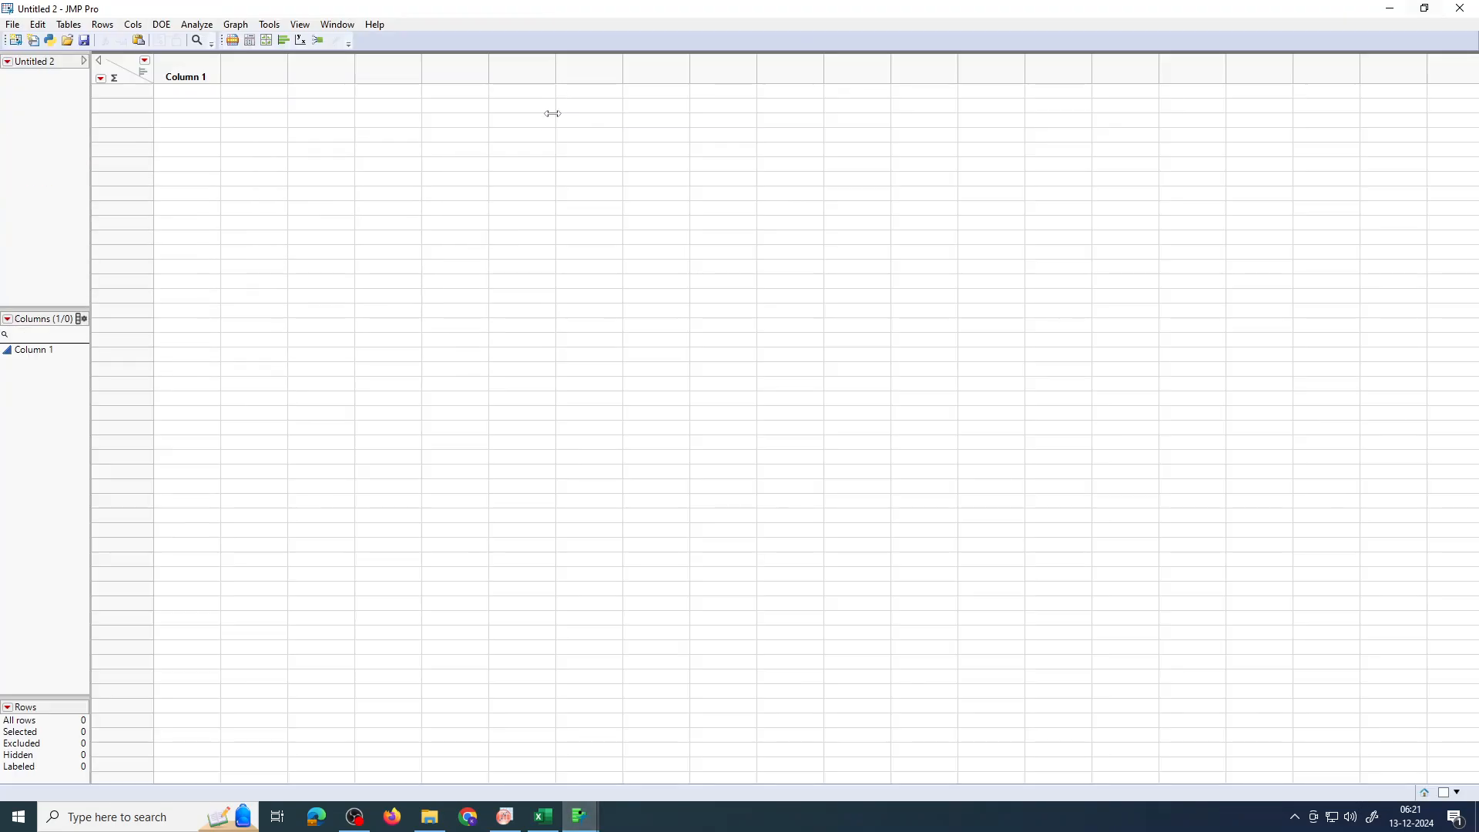
double_click(197, 75)
click(239, 158)
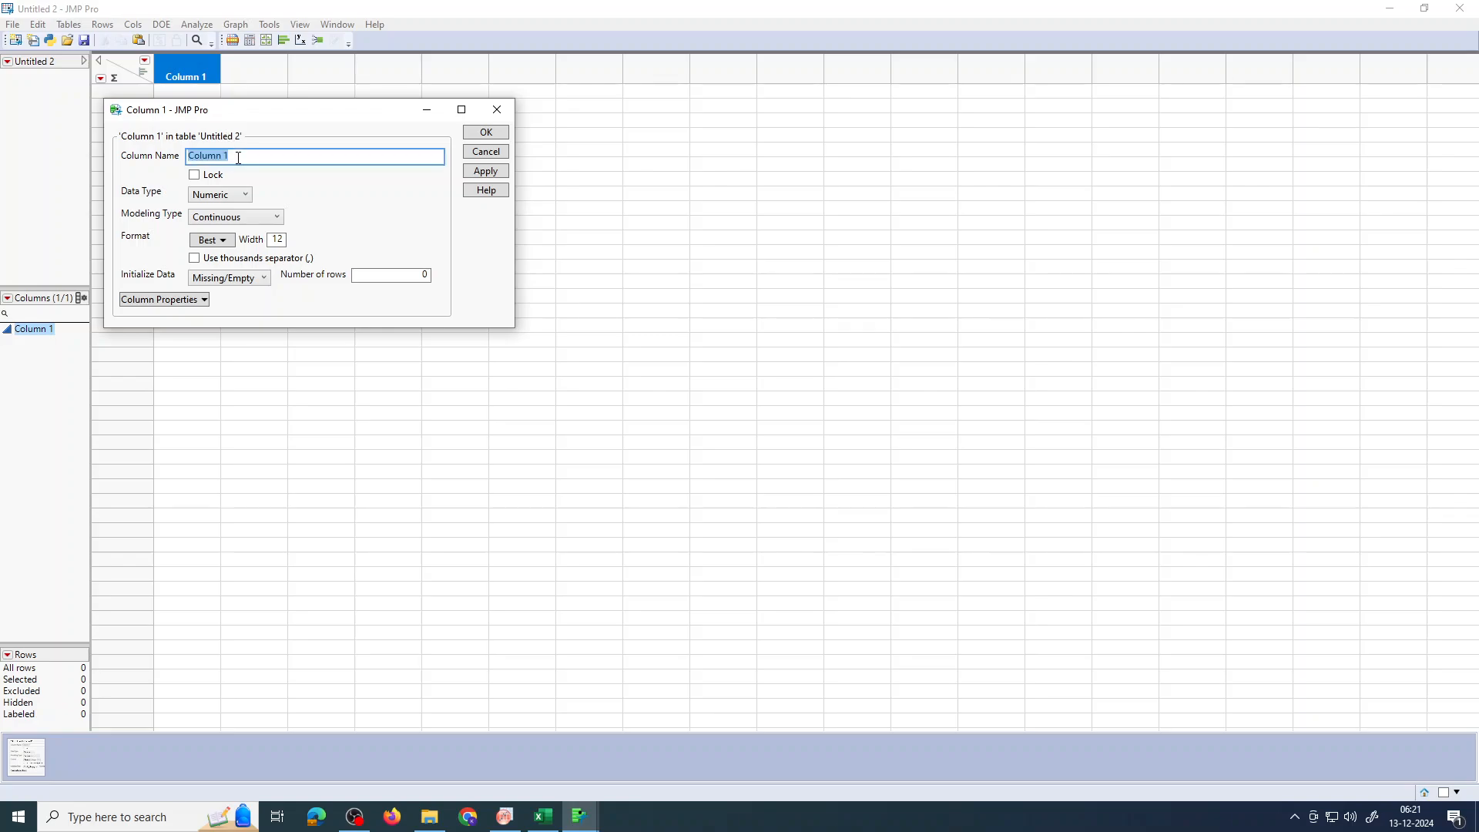
text(t)
click(486, 133)
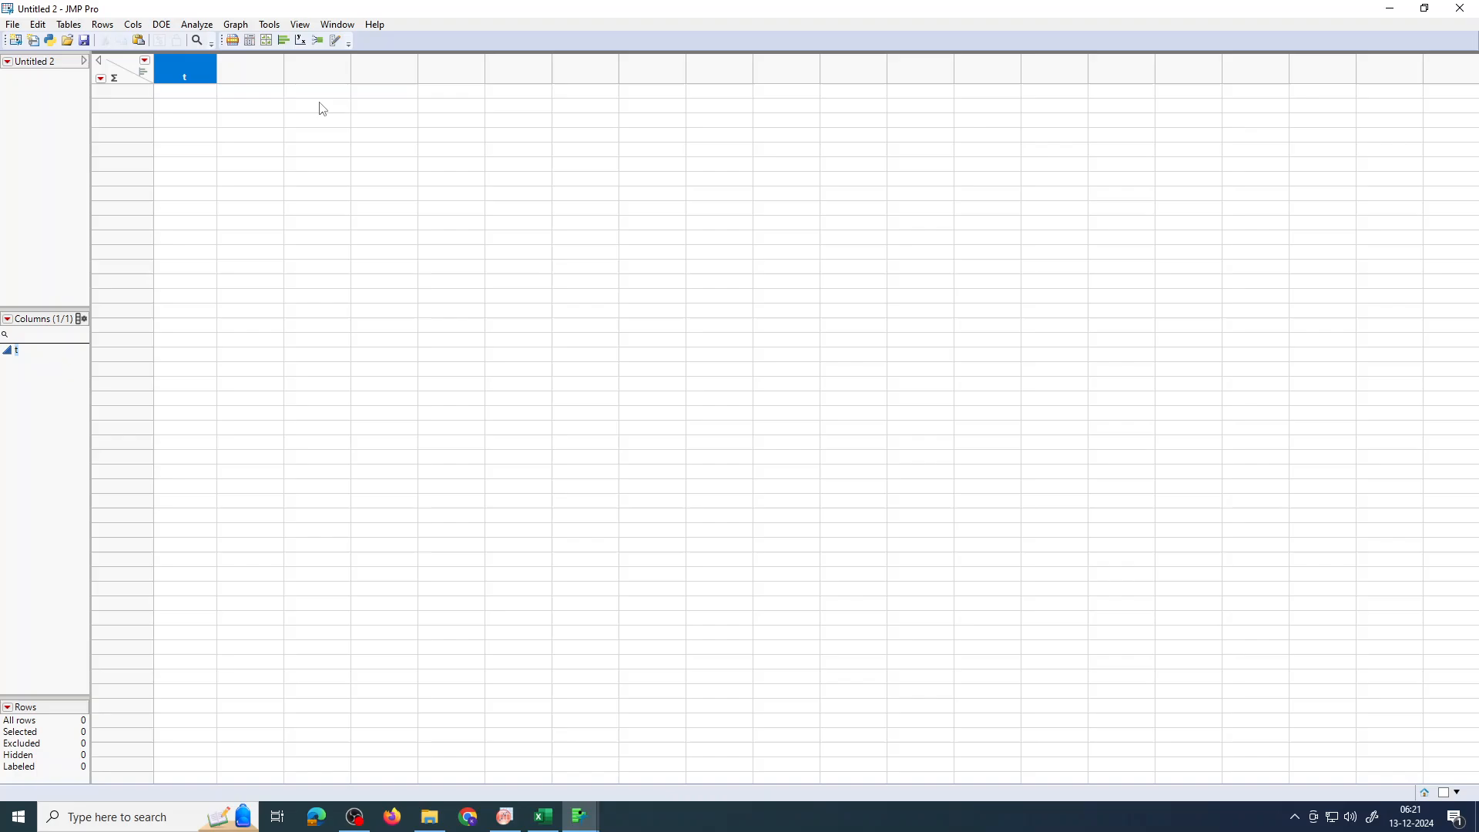
Step: Add a second column to the data table and name it I
double_click(273, 82)
double_click(272, 83)
click(237, 158)
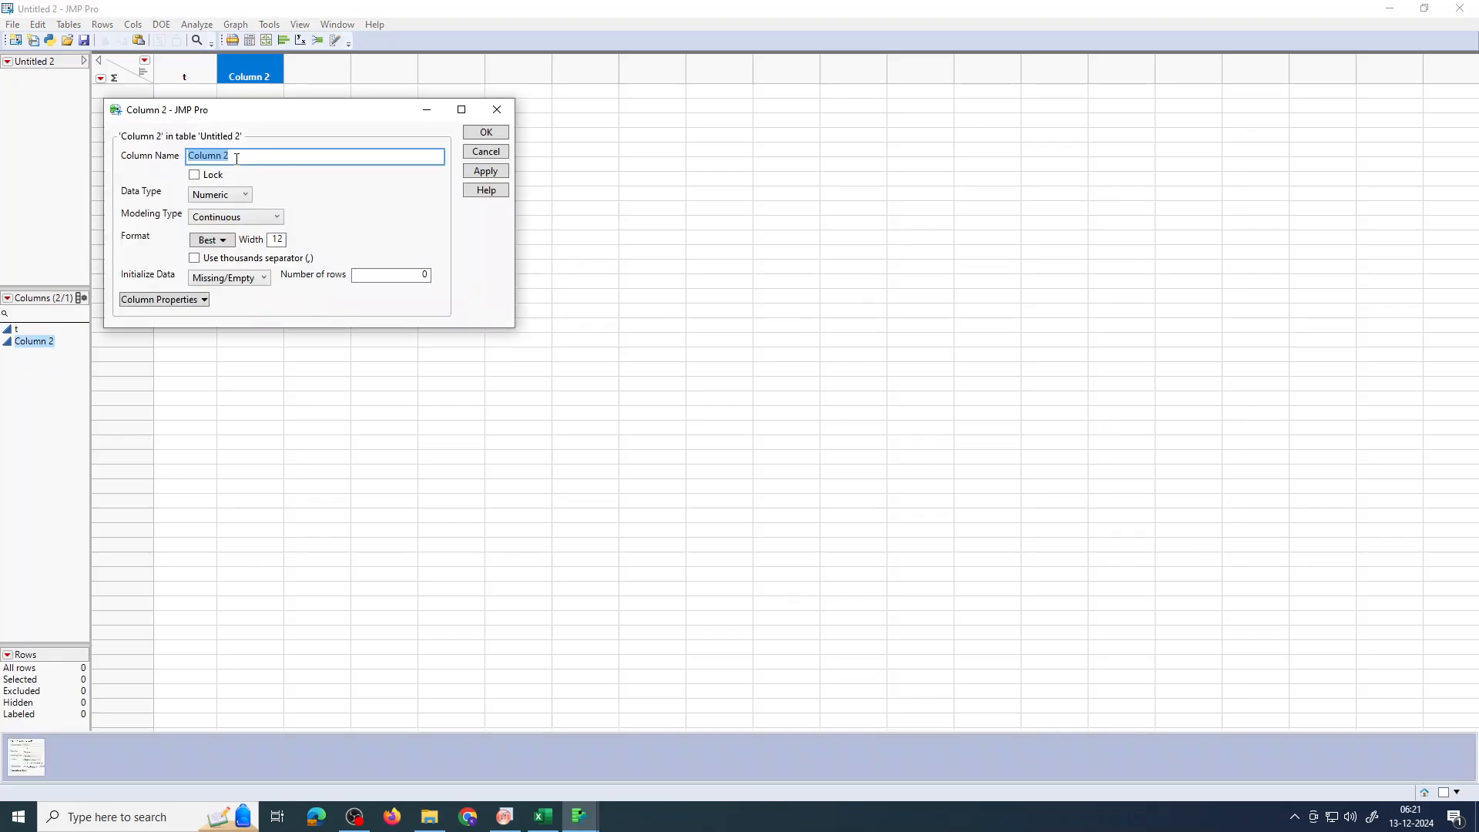
key(BackSpace)
click(485, 134)
Step: Add a third column to the data table and name it KP model
double_click(314, 81)
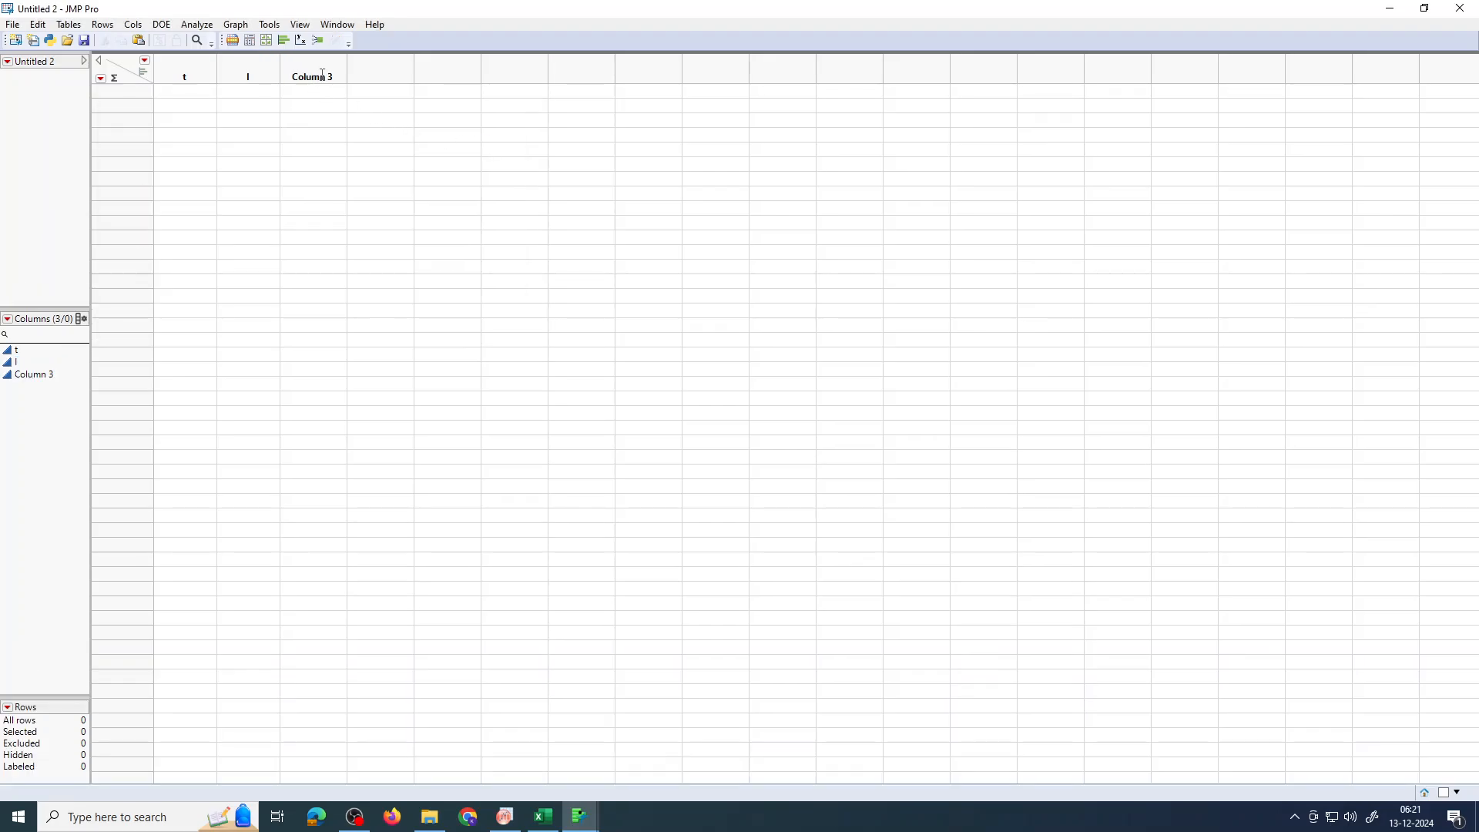
double_click(323, 74)
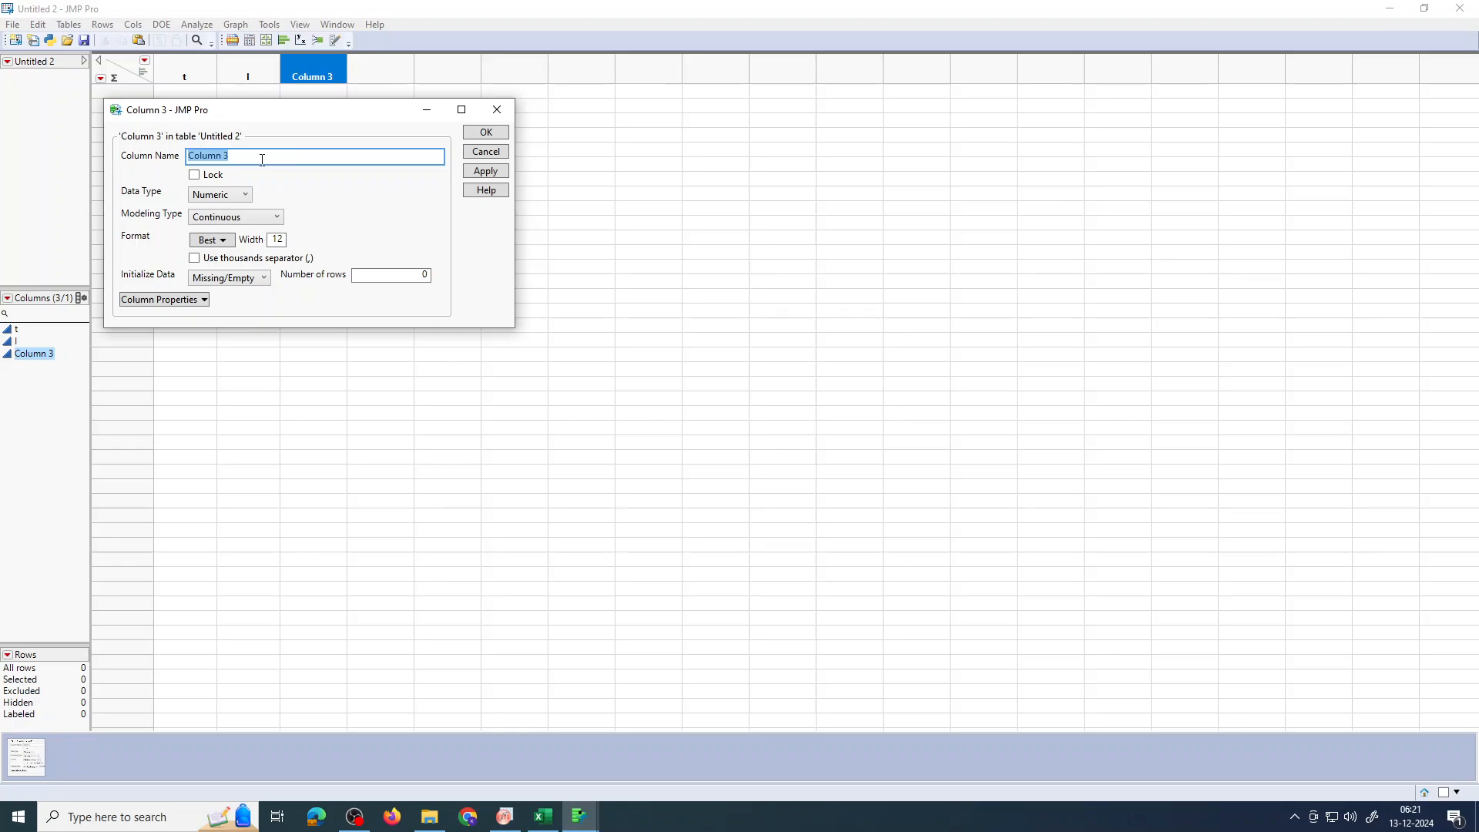
text(KP model)
click(493, 131)
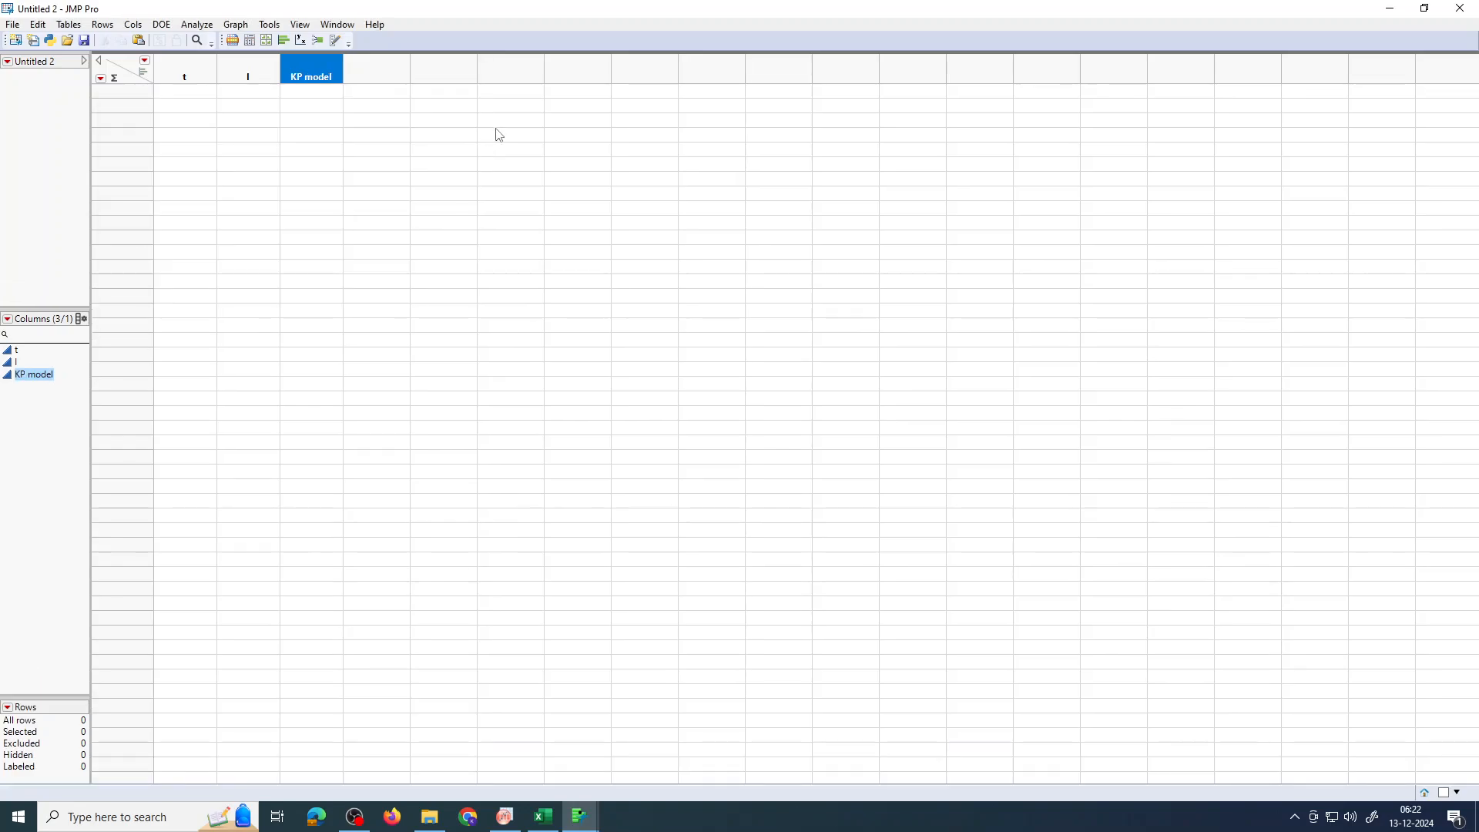
Step: Copy cells G3:H8 from the JC 2 sheet in Excel and paste them into the t and I columns of the JMP data table
click(543, 817)
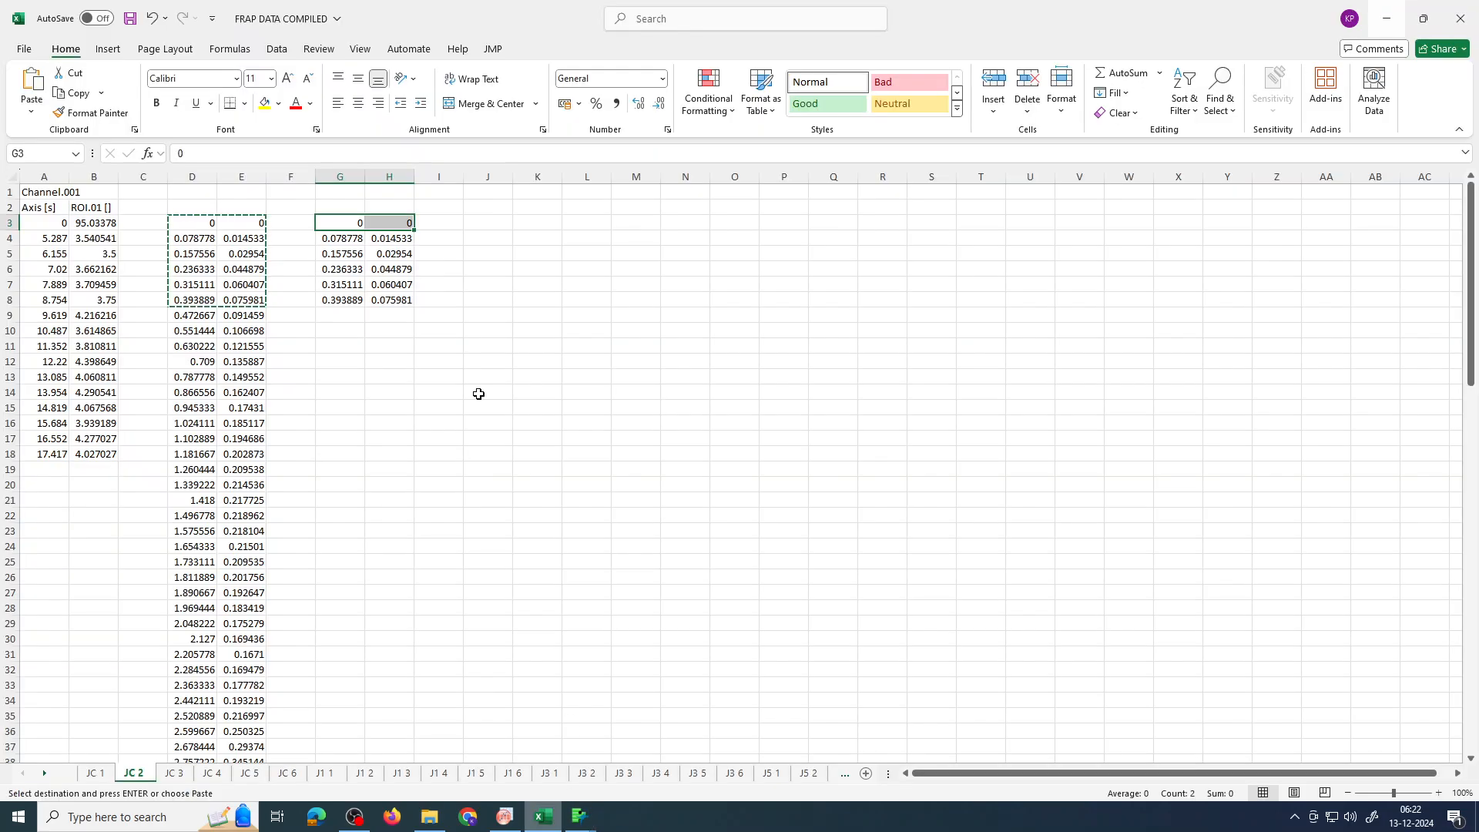
click(439, 284)
drag(354, 229, 400, 297)
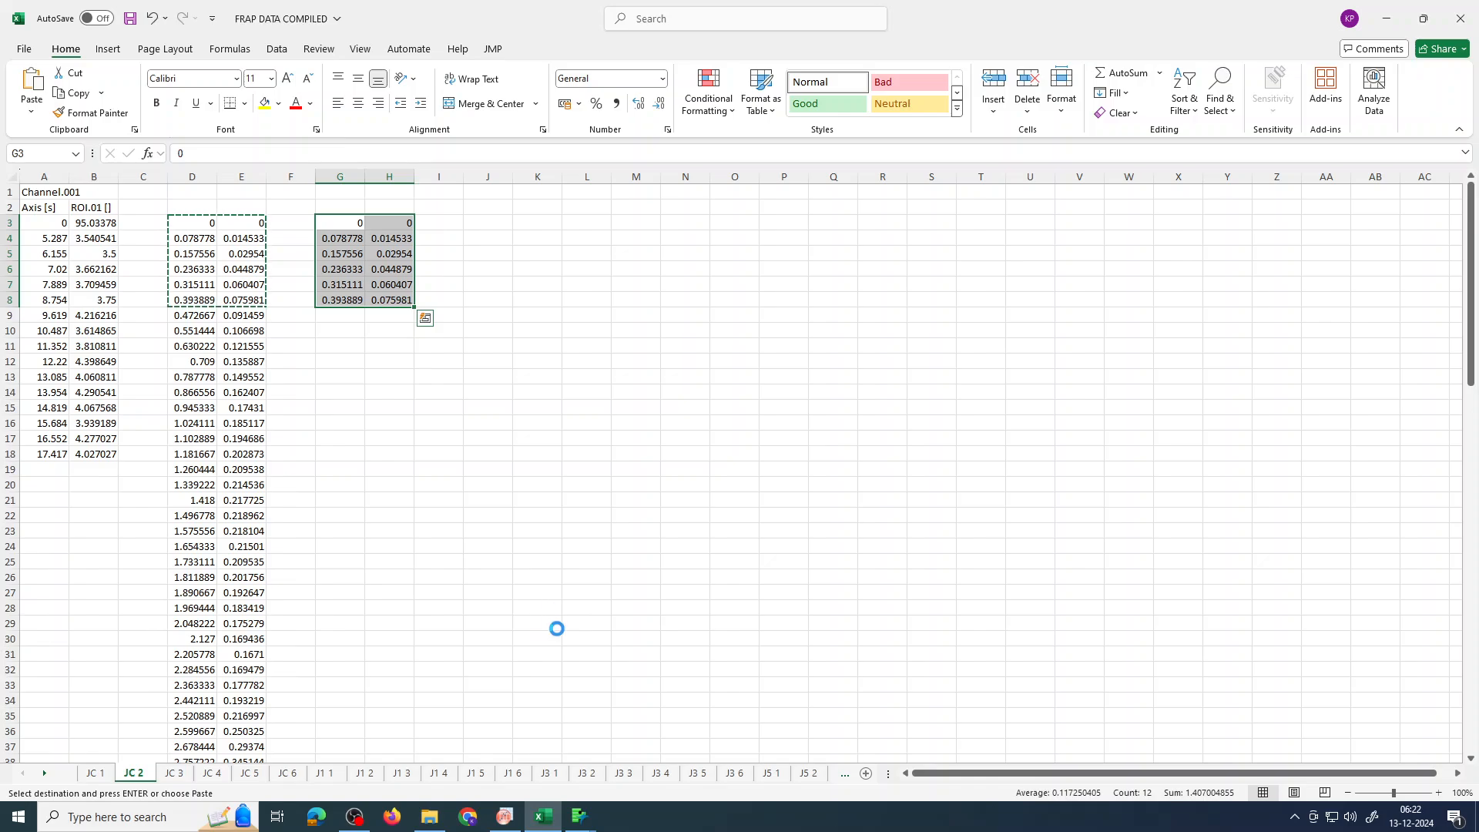
key(ctrl+c)
click(579, 816)
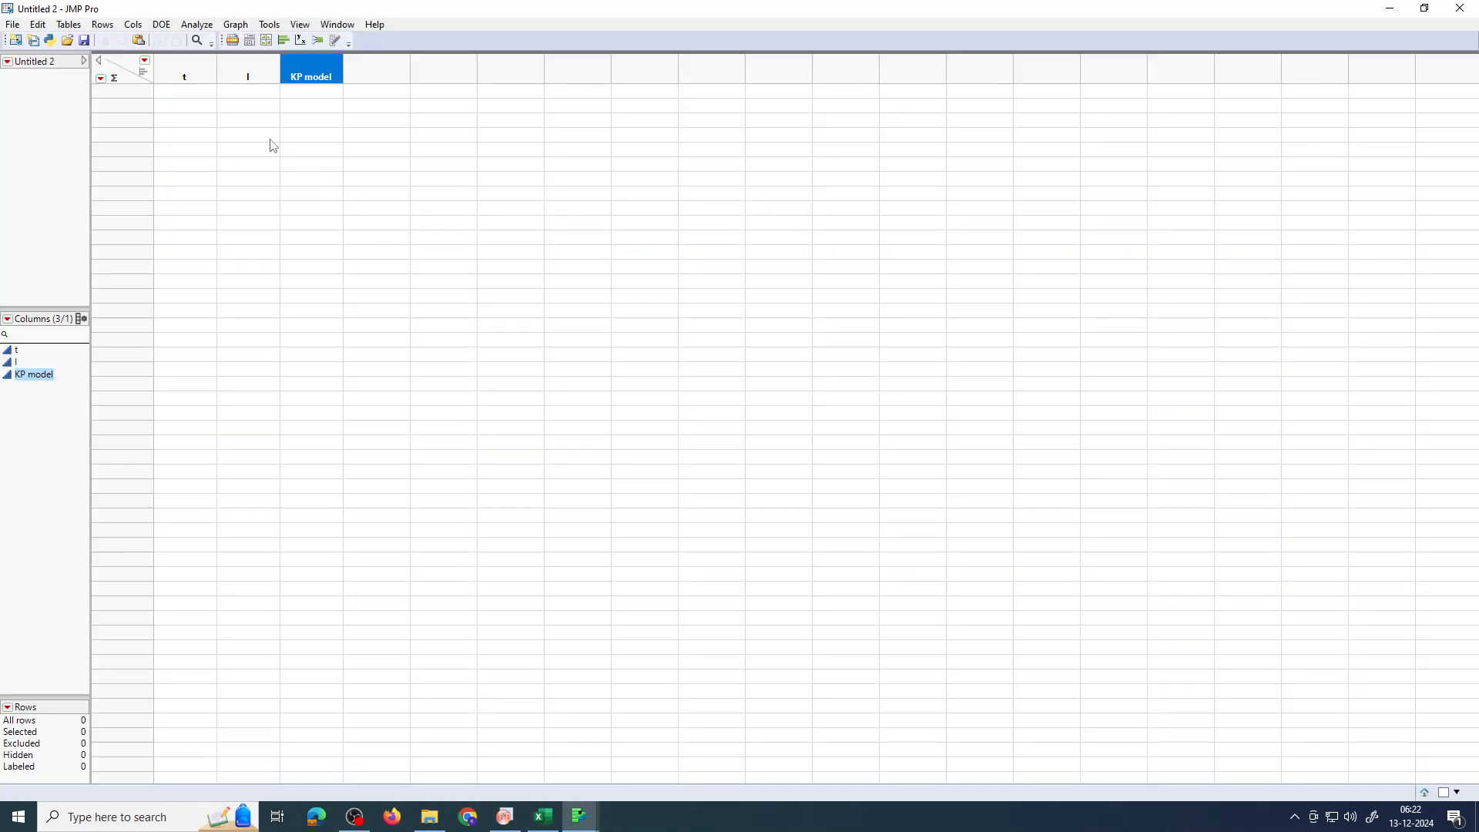
click(196, 93)
right_click(203, 92)
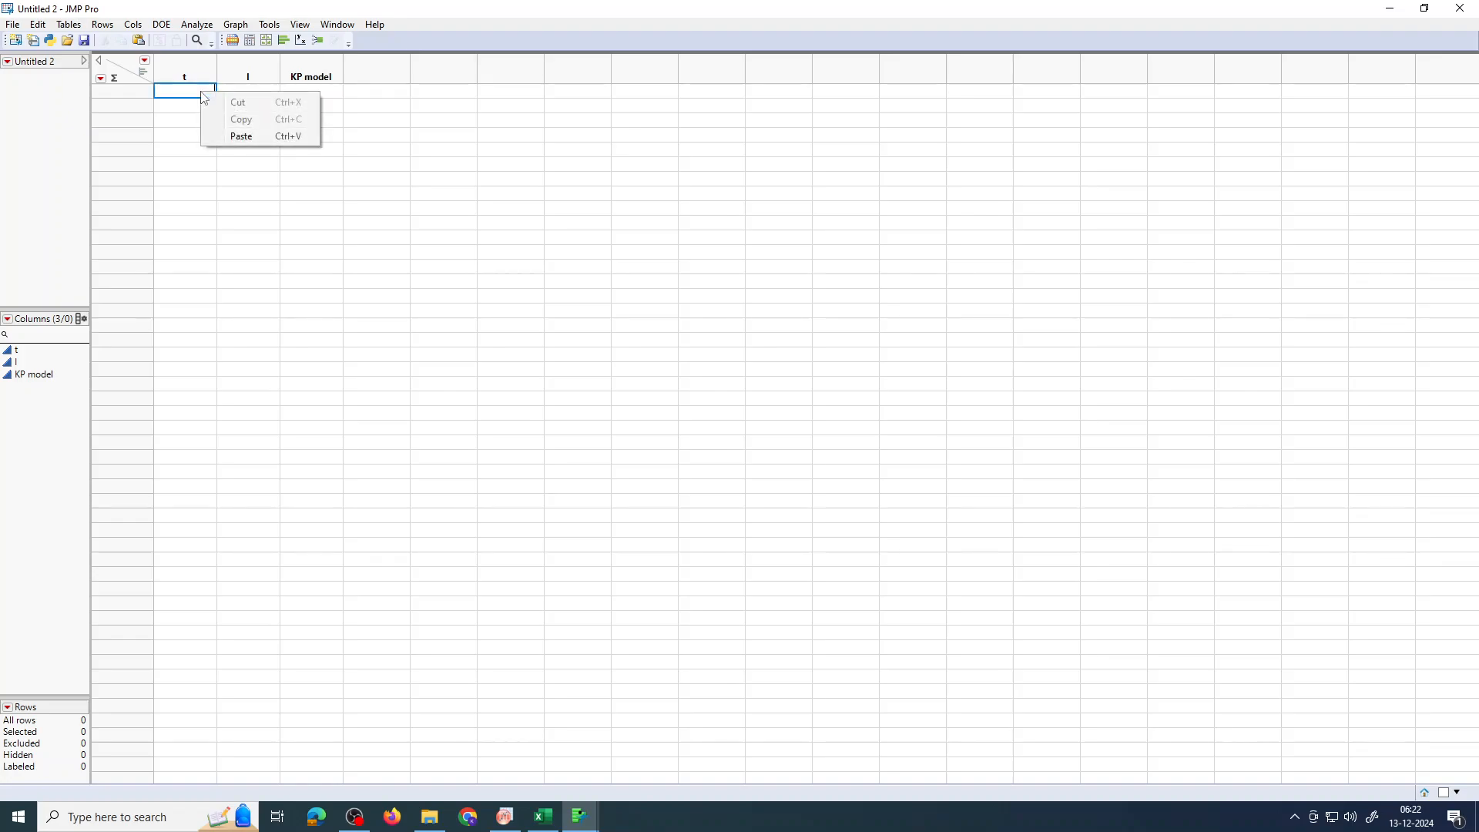
click(231, 137)
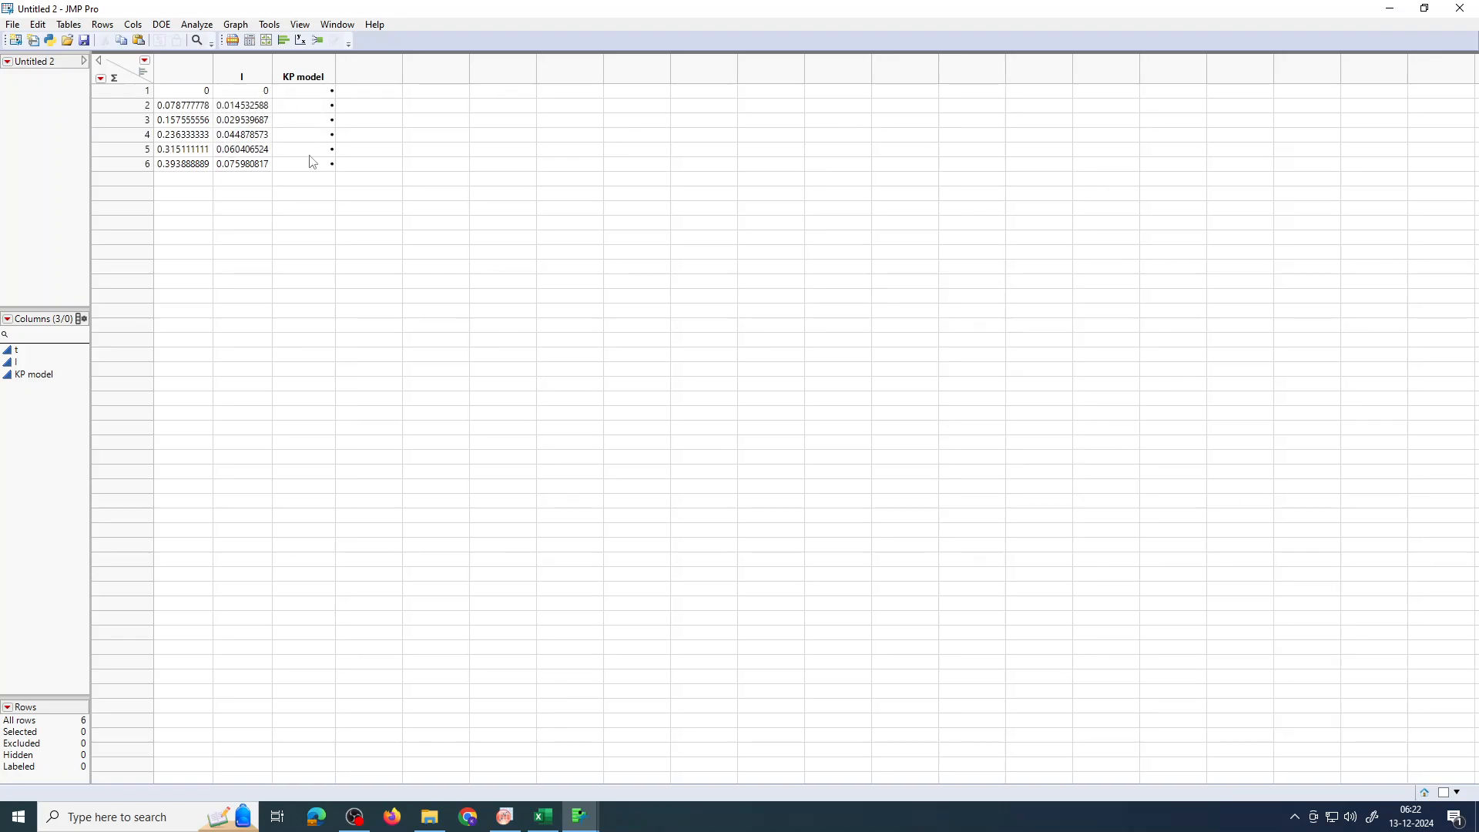
Step: Enter the formula K*(t^n) for the KP model column
click(543, 817)
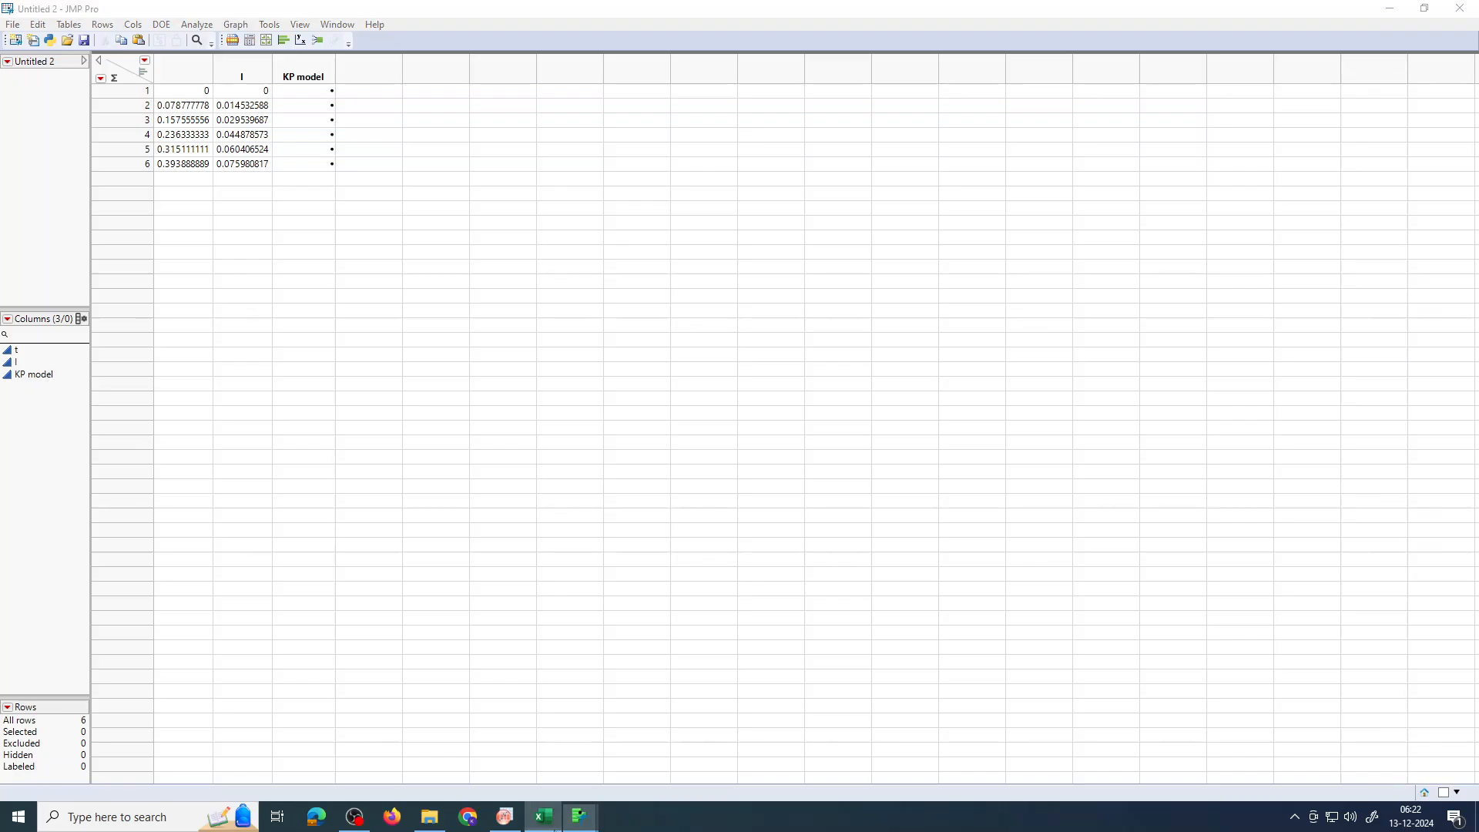
click(543, 816)
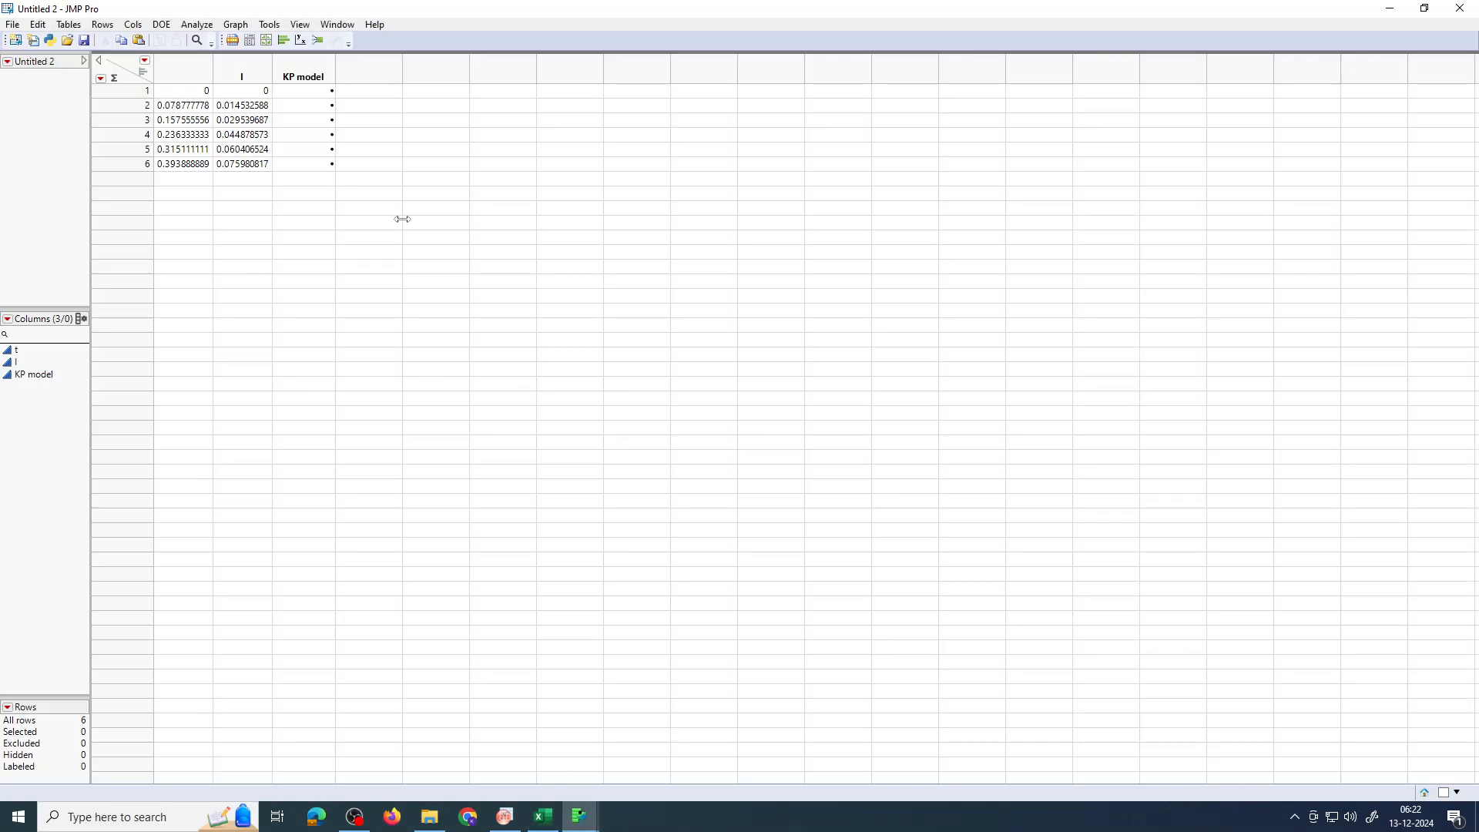
click(318, 75)
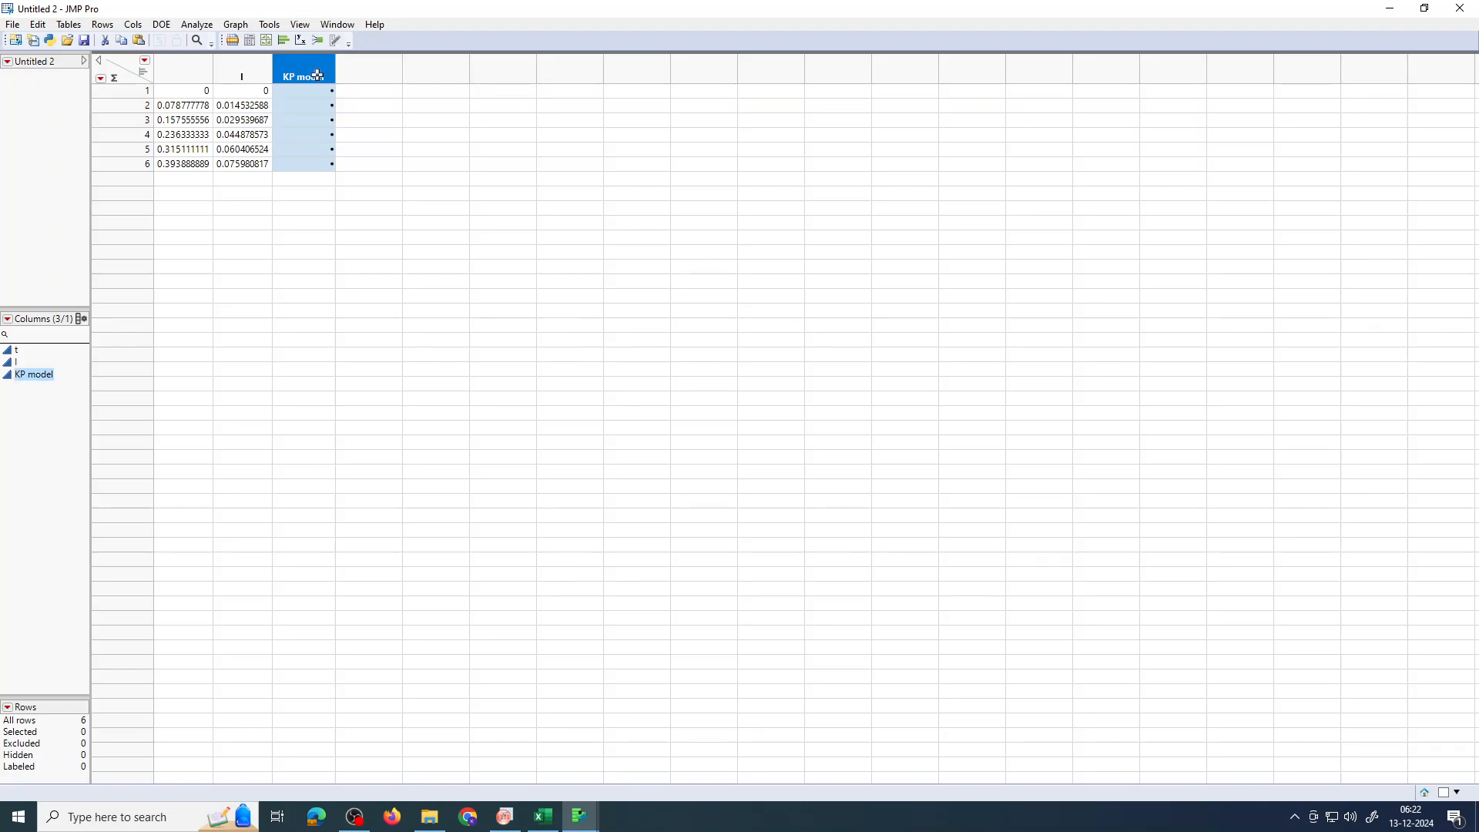
right_click(318, 76)
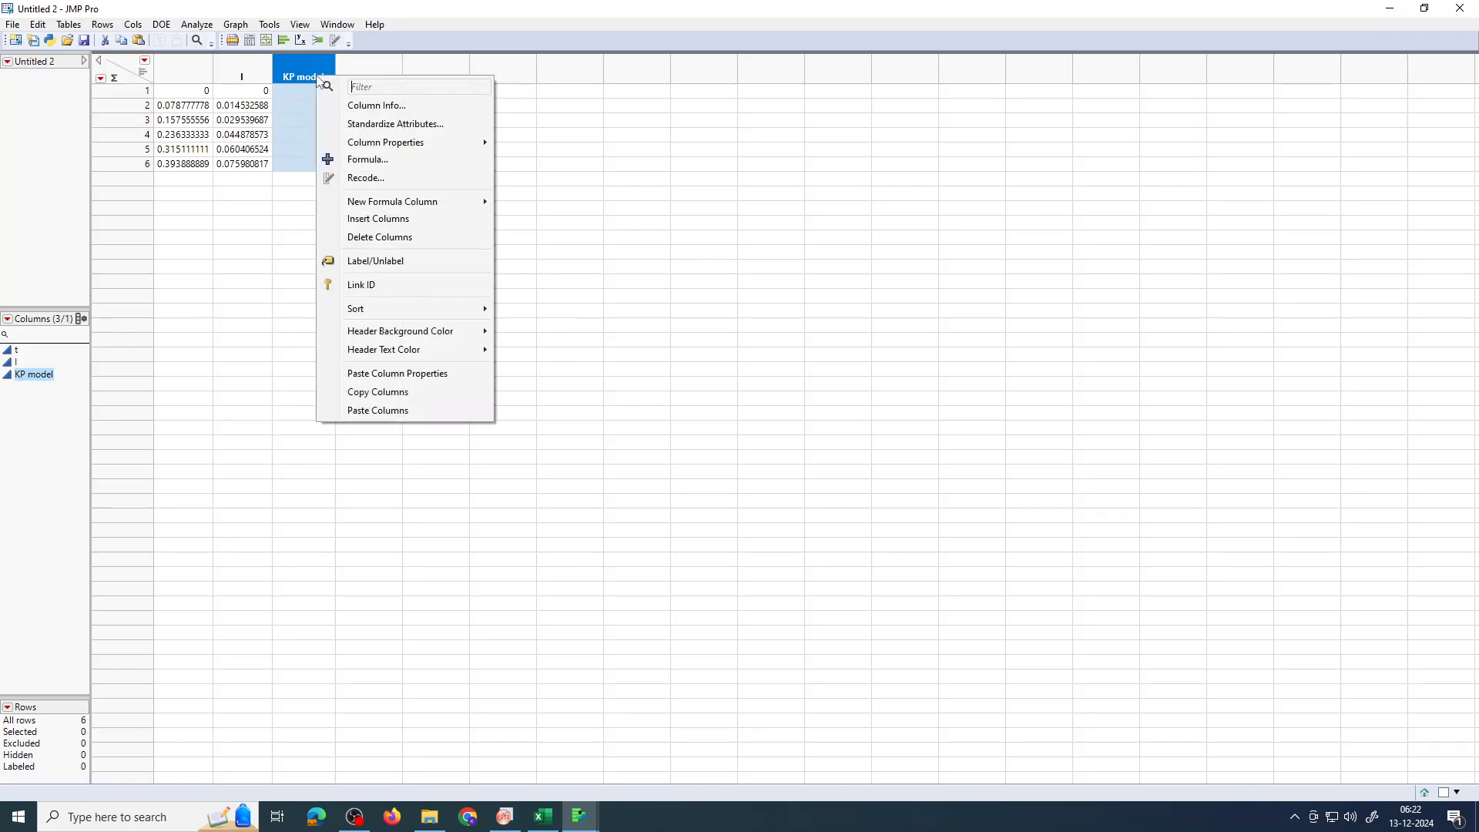
click(358, 163)
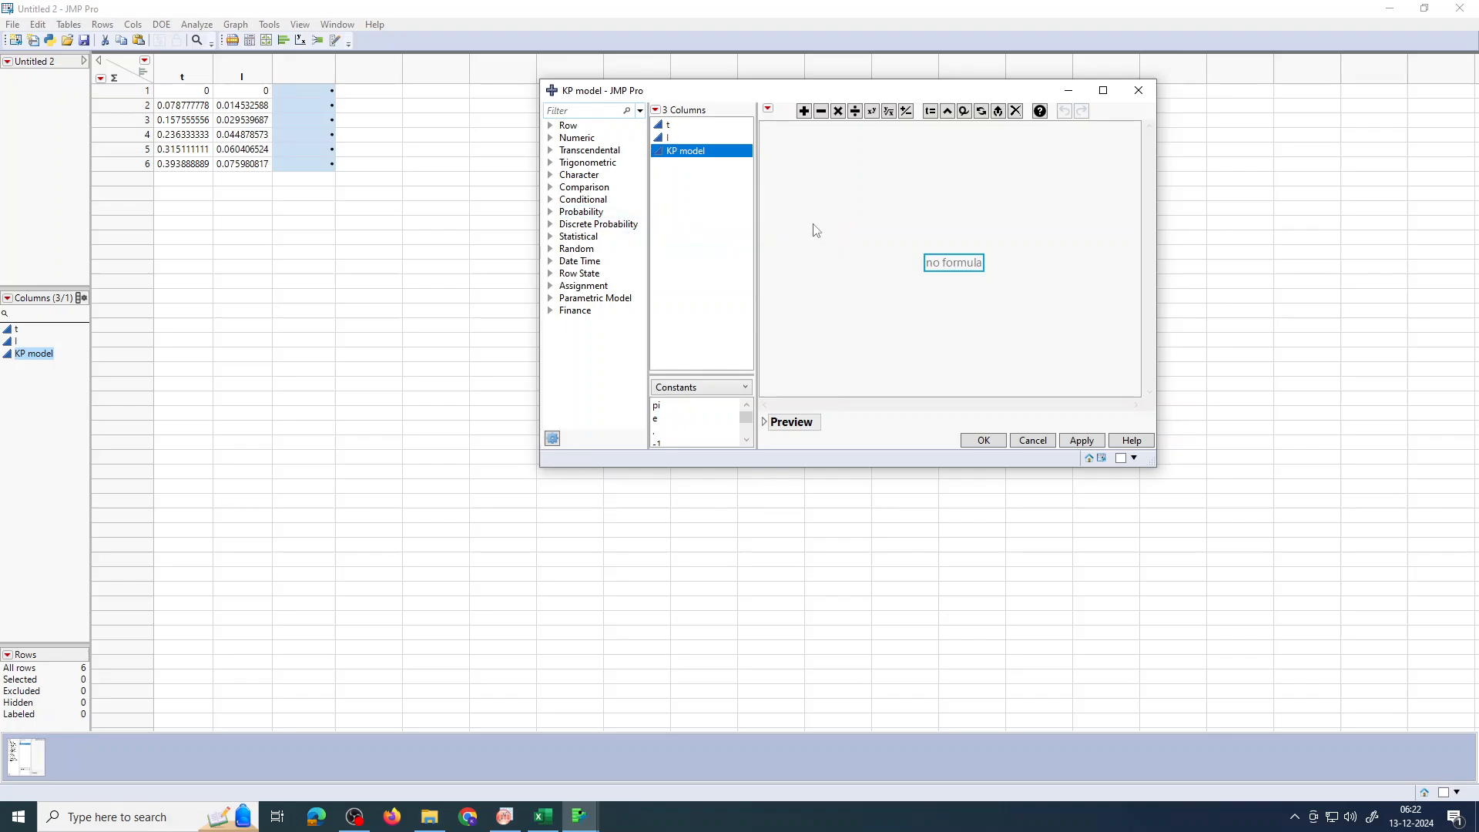
double_click(944, 263)
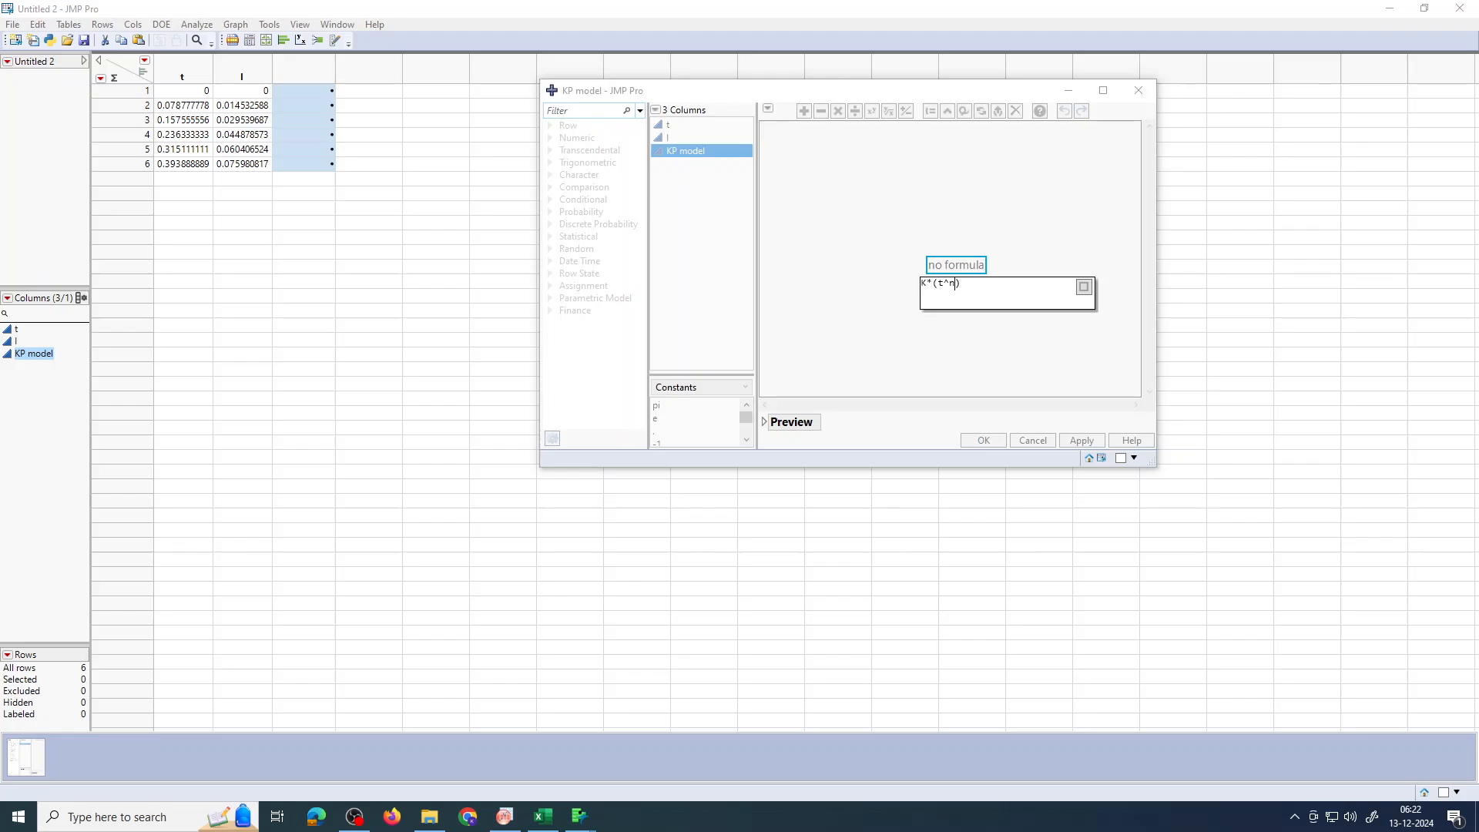
key(Return)
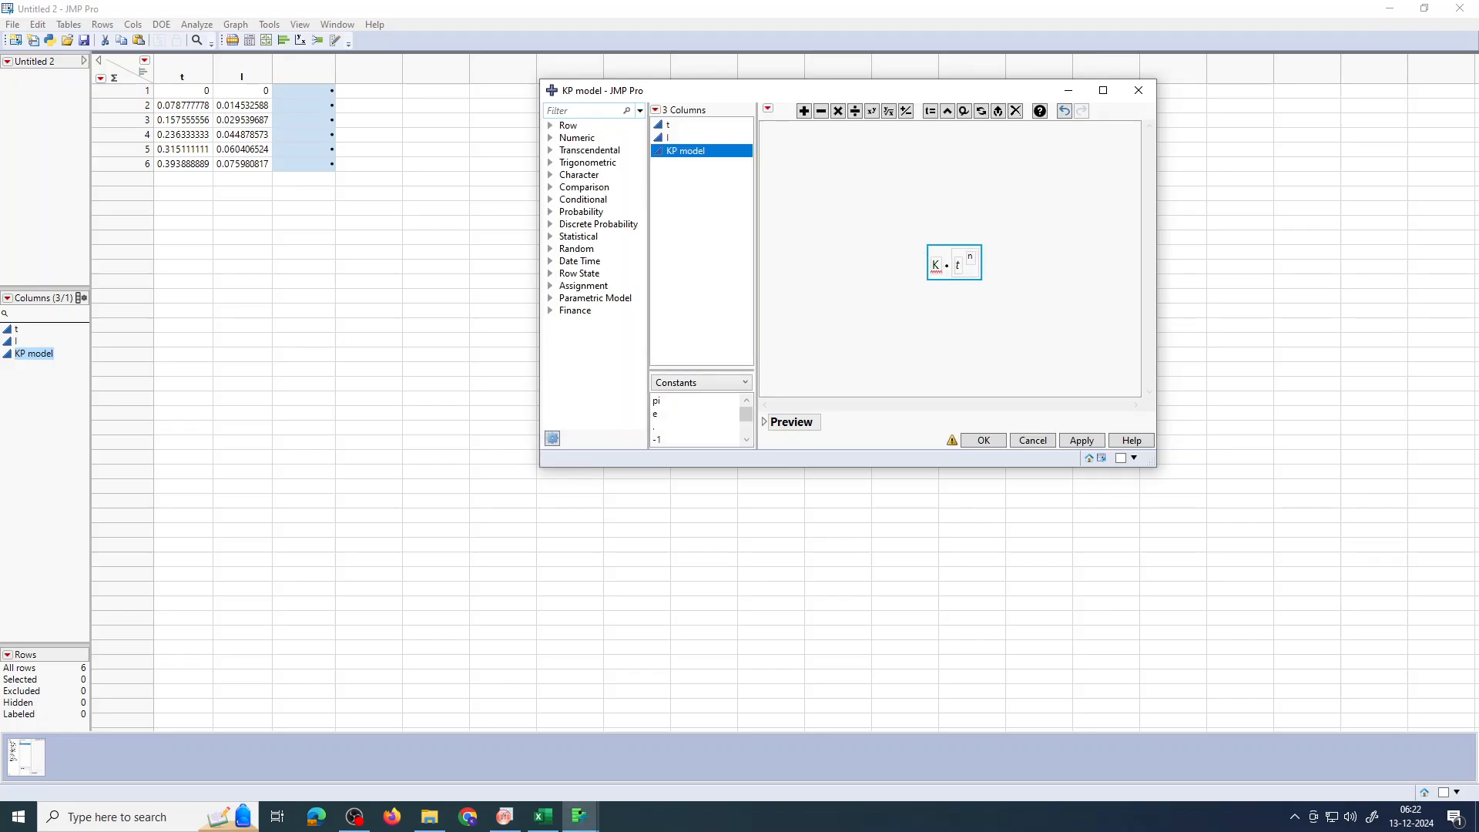
Step: Start a new formula parameter named K in the KP model formula
click(724, 388)
click(705, 448)
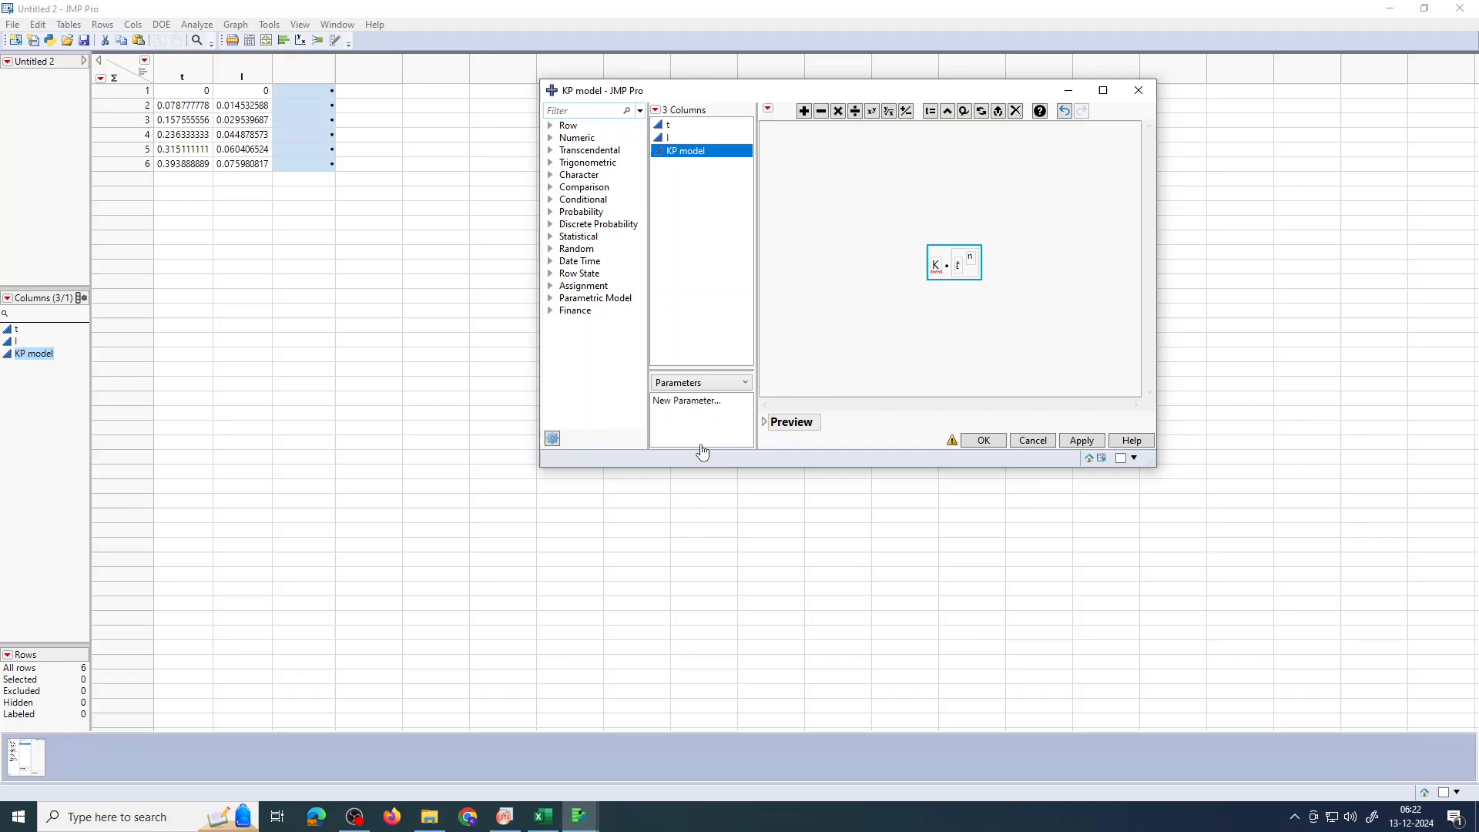
click(706, 402)
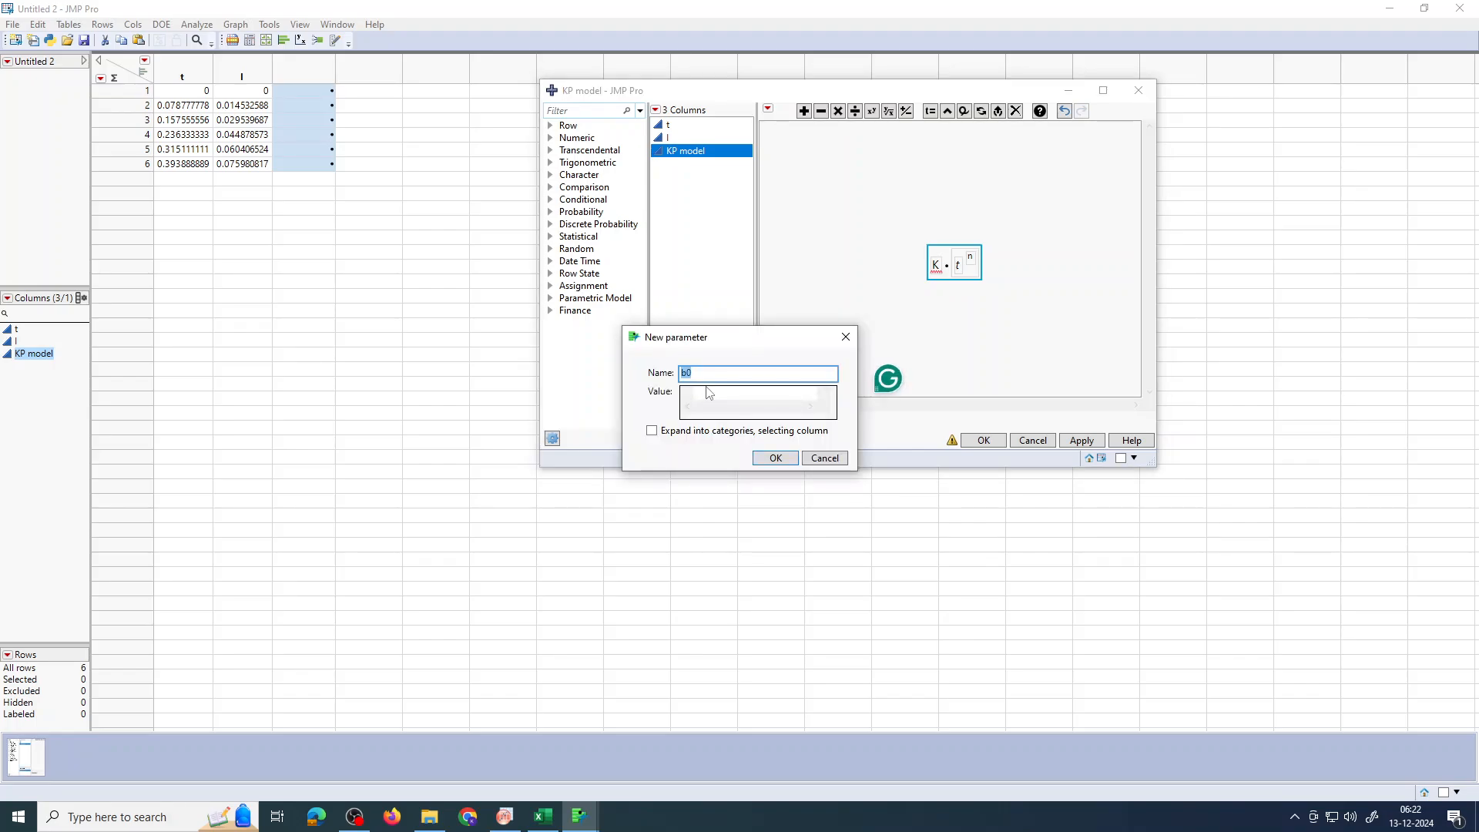
text(K)
Step: Look up the fitted K and n values on the JC 1 sheet in Excel and return to JMP Pro
click(543, 816)
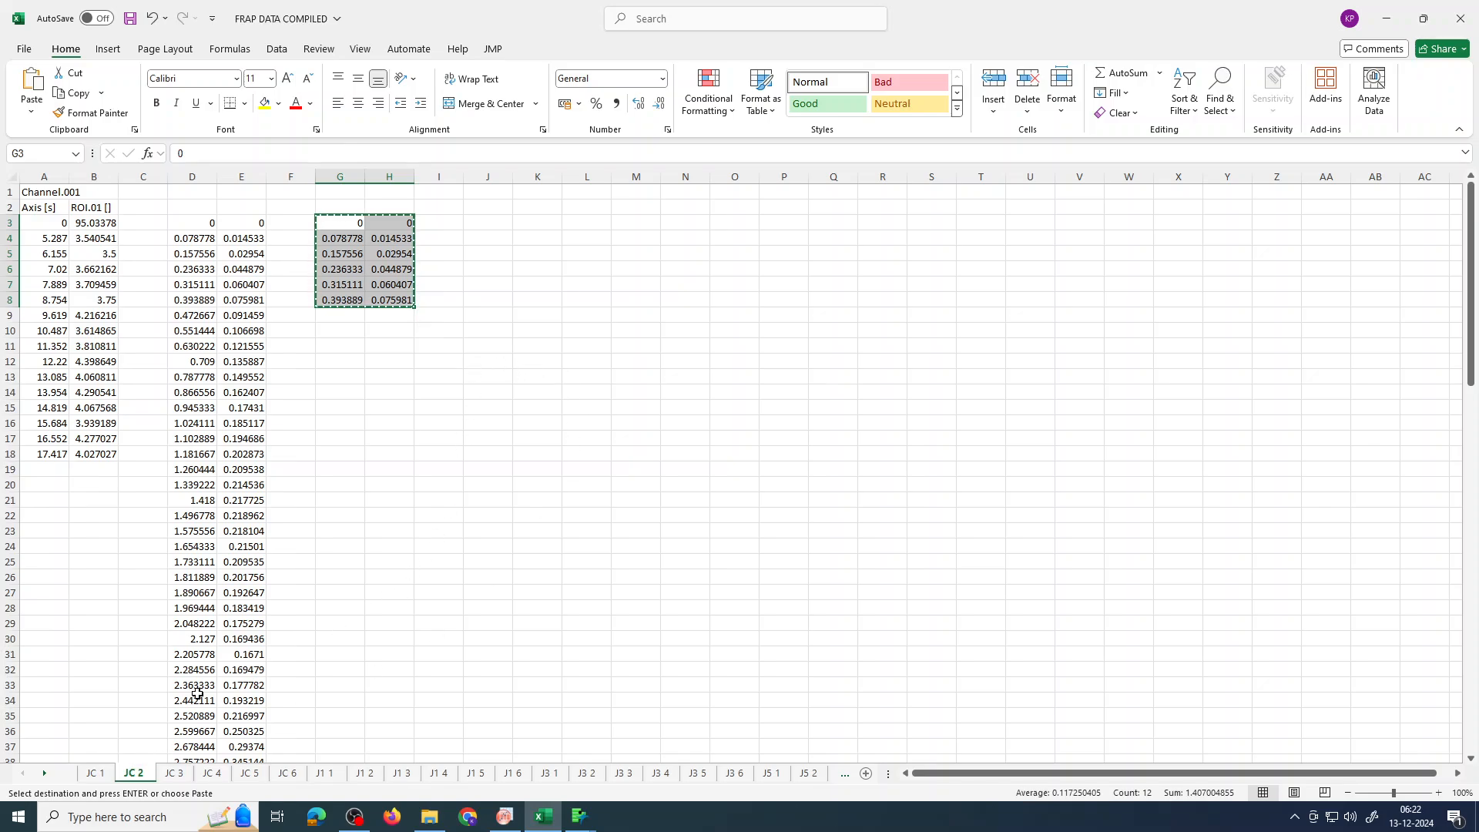
click(95, 772)
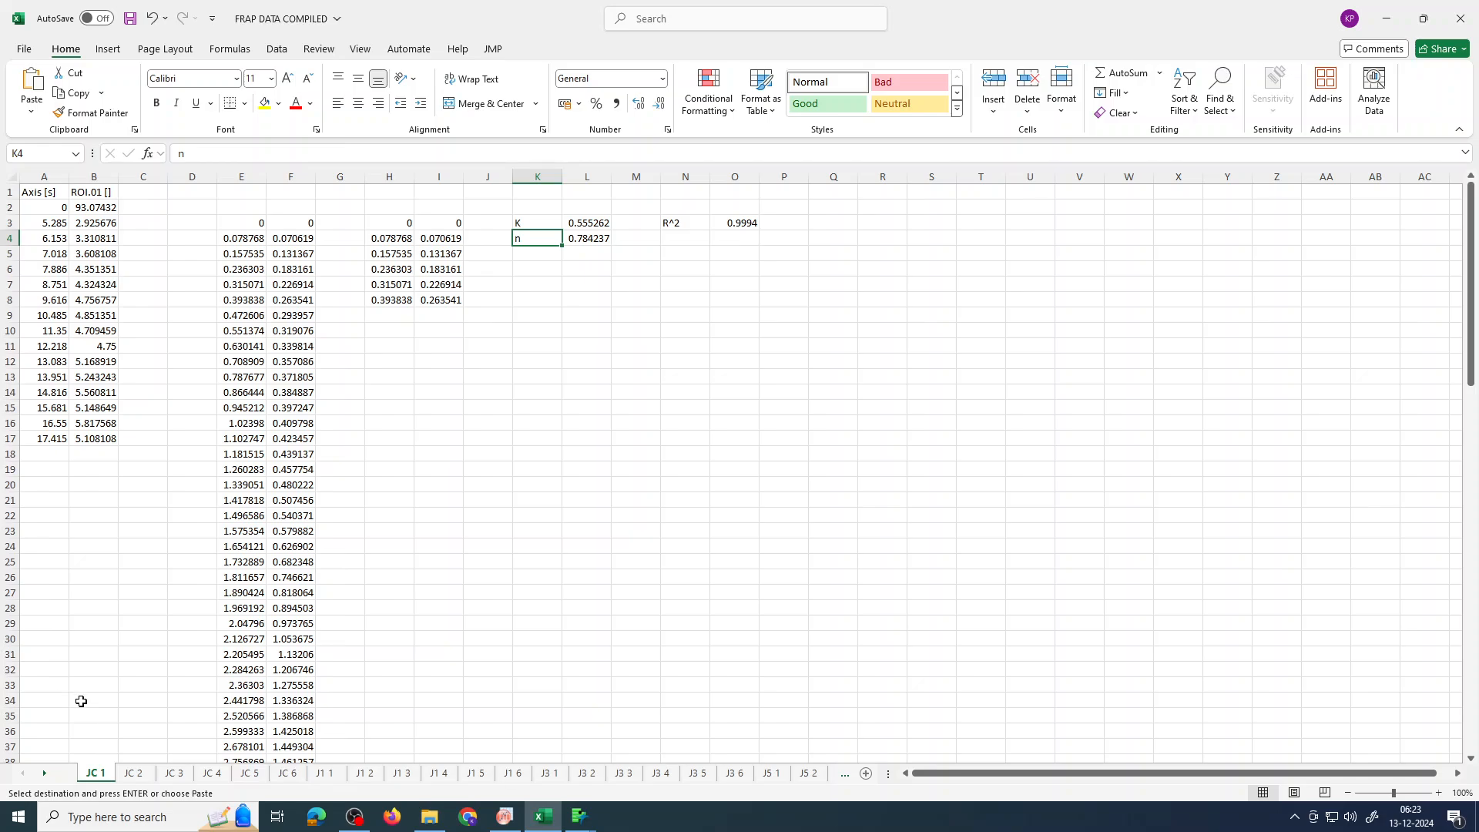
click(136, 774)
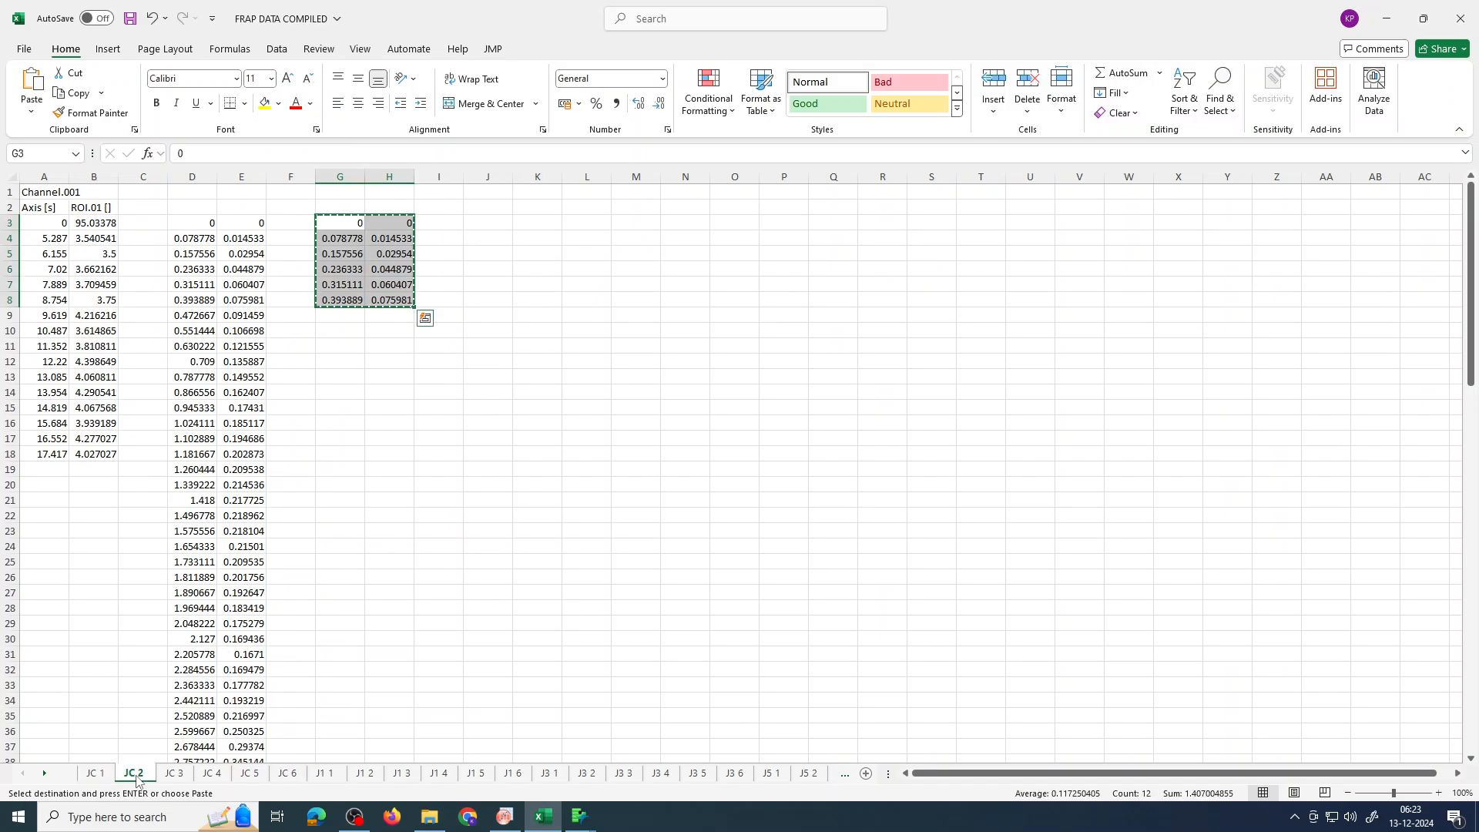
click(104, 775)
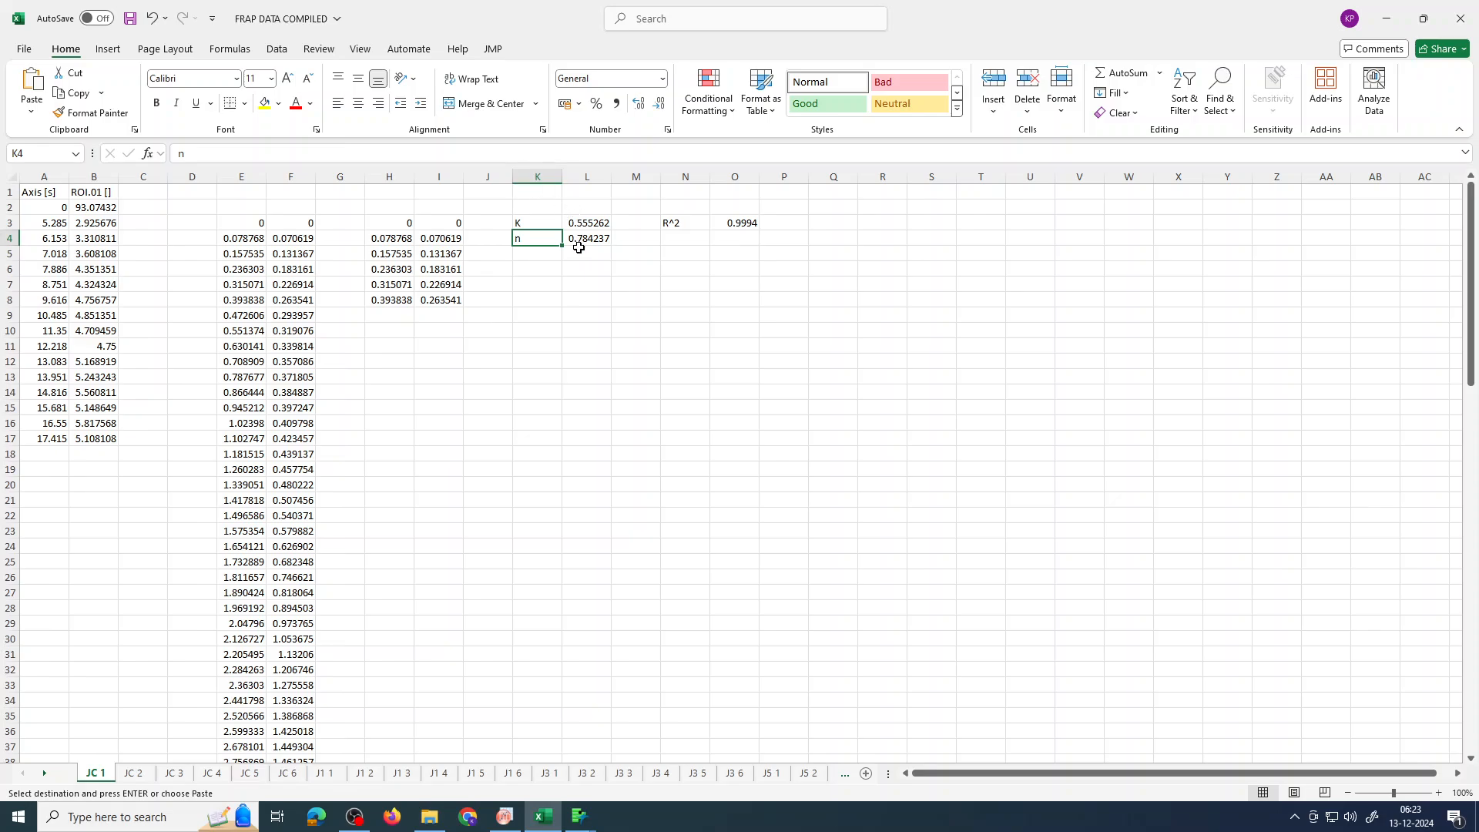
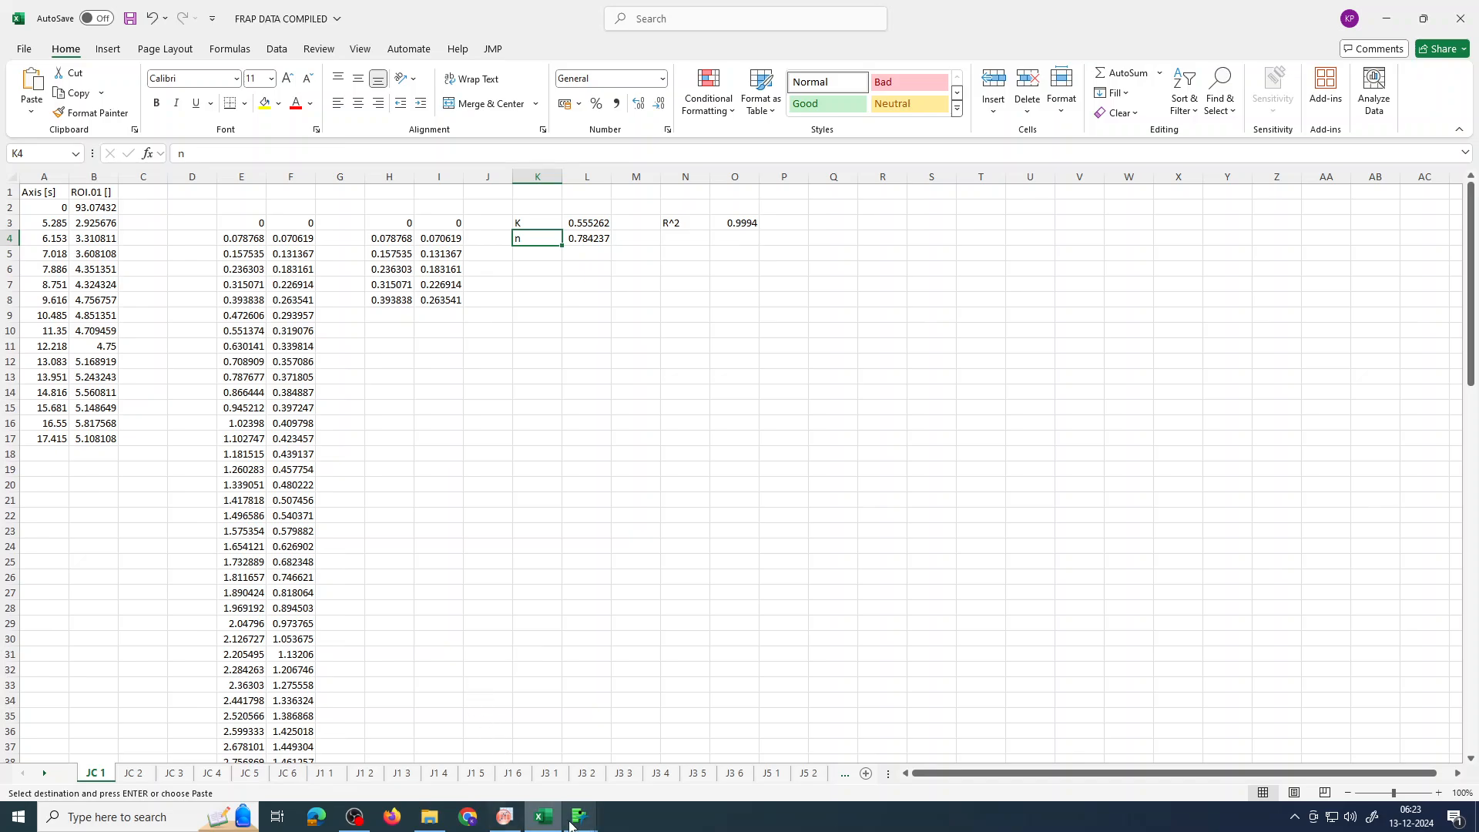
mouse_move(599, 814)
click(745, 721)
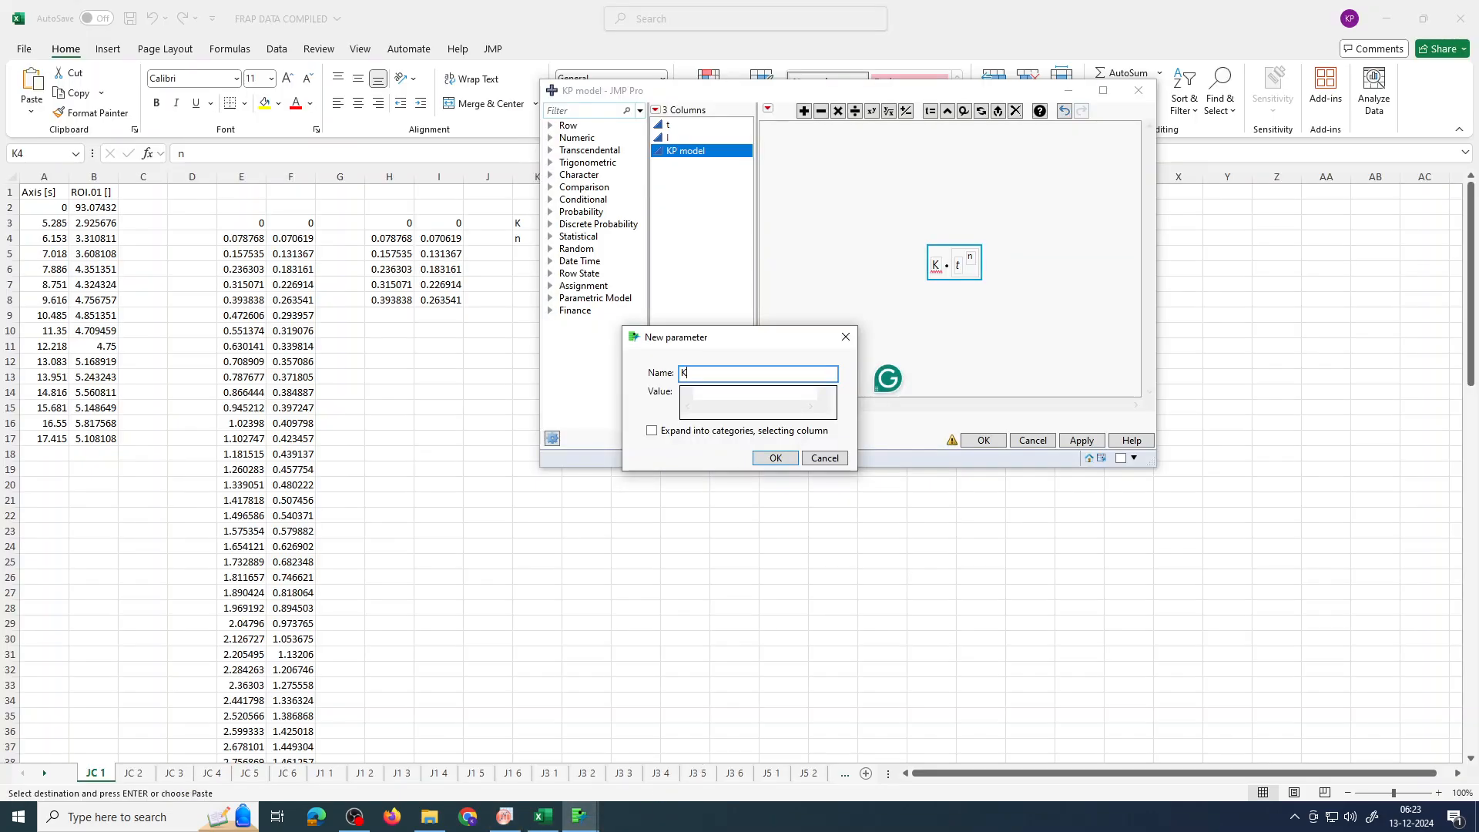
click(551, 821)
click(553, 823)
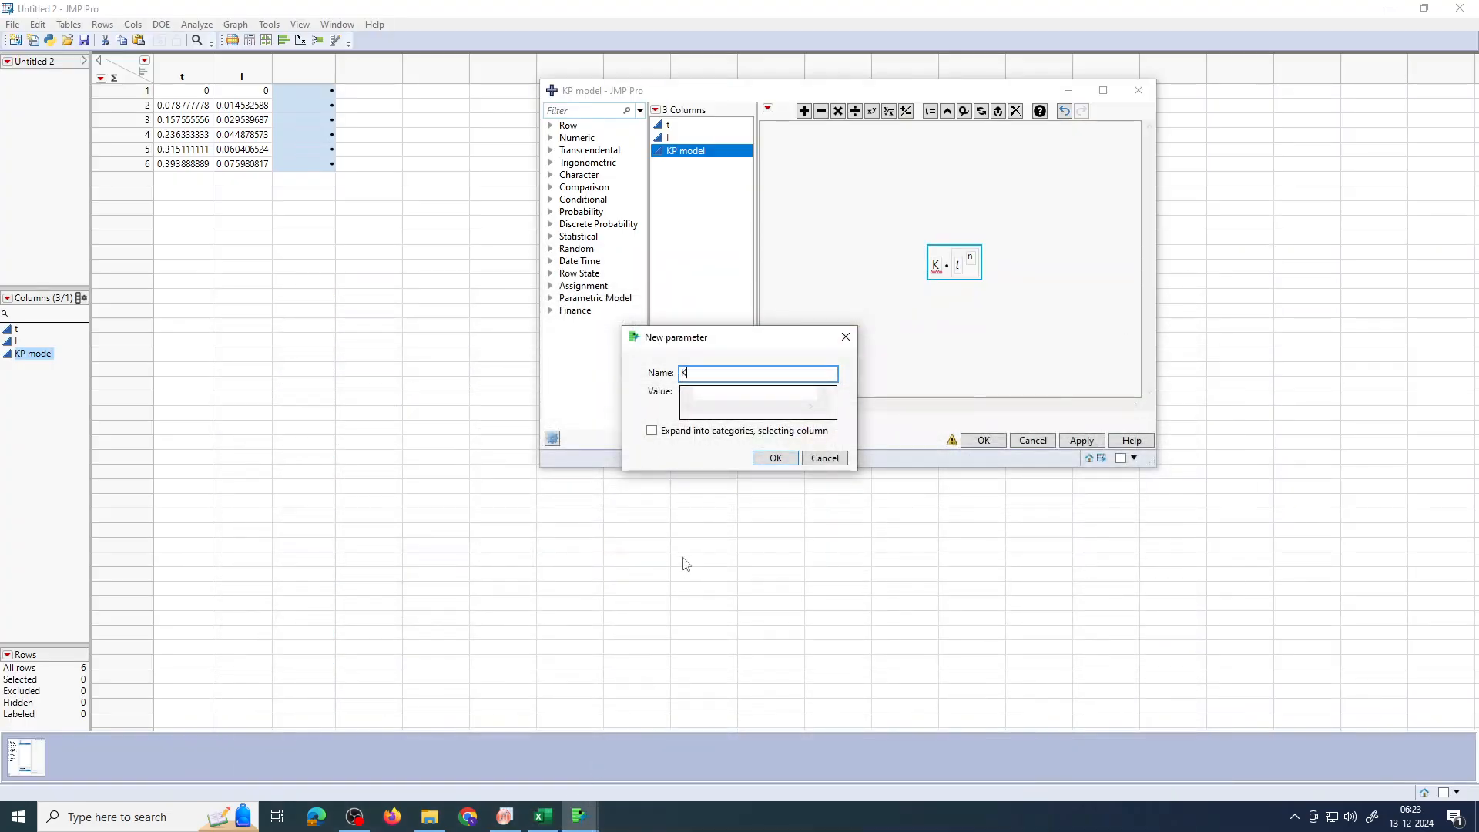
Step: Set the value of parameter K to 0.555262 and create the parameter
click(747, 394)
text(0.555862)
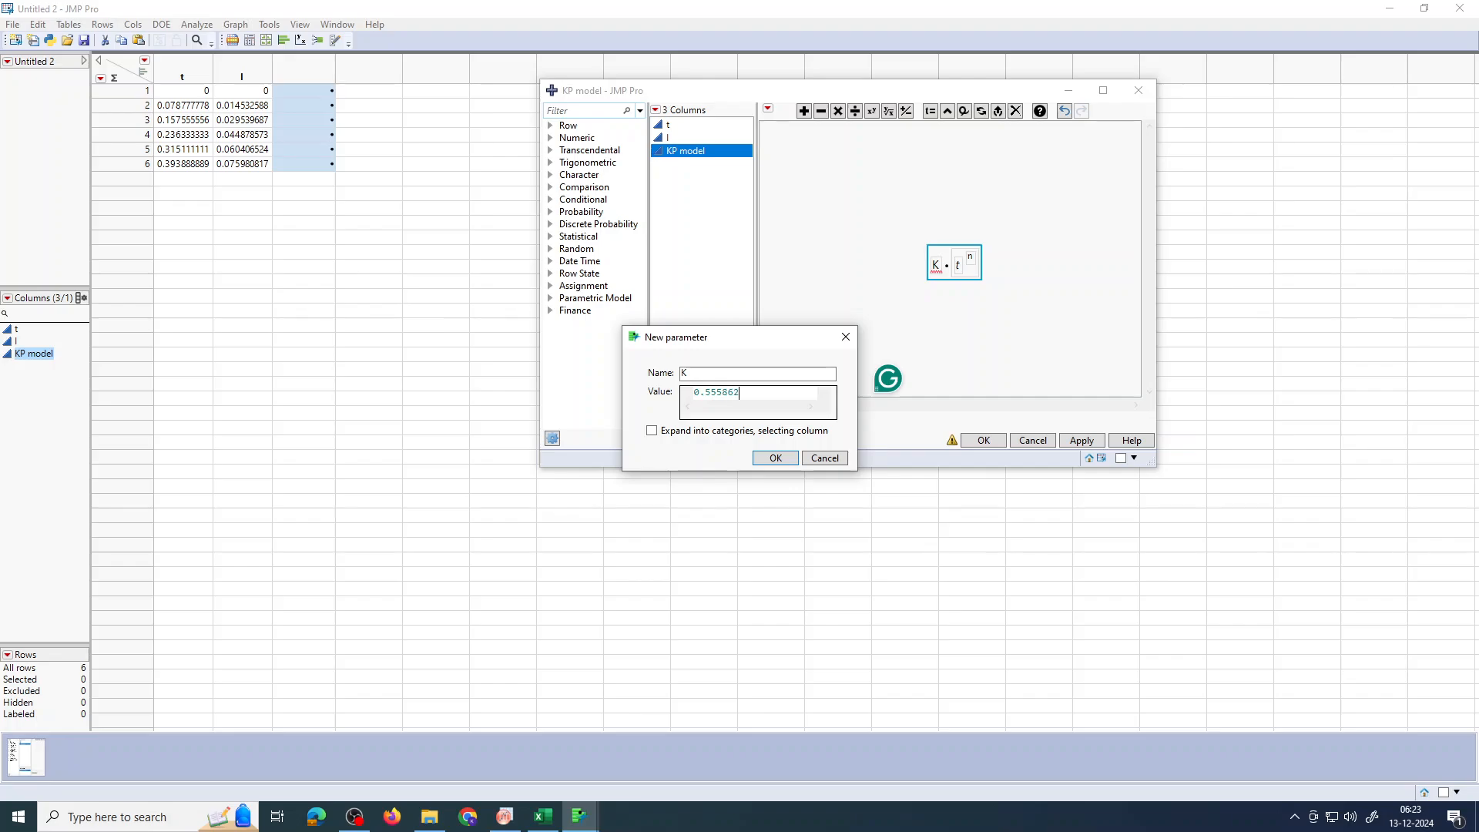
click(544, 820)
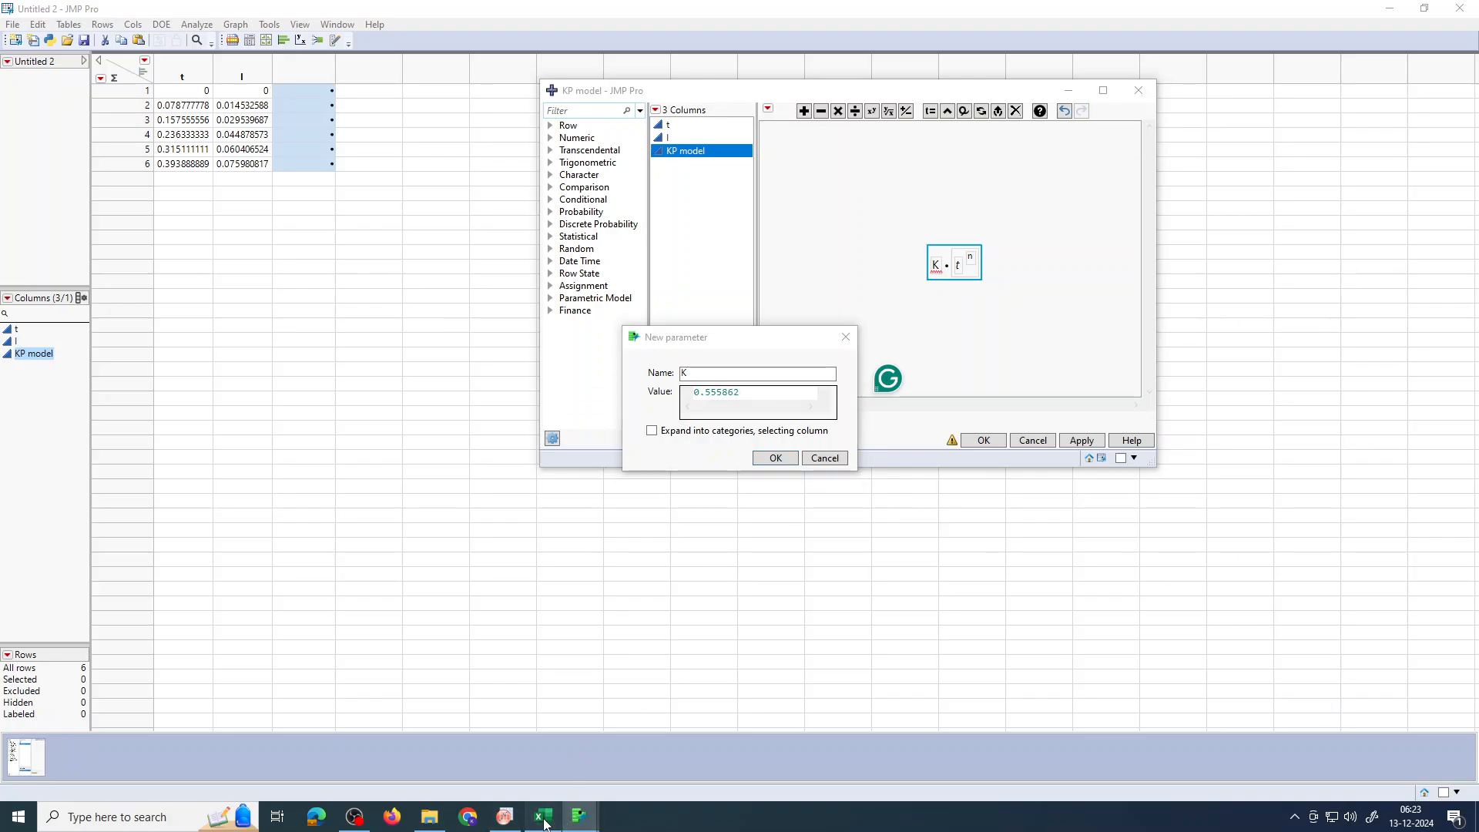
click(545, 823)
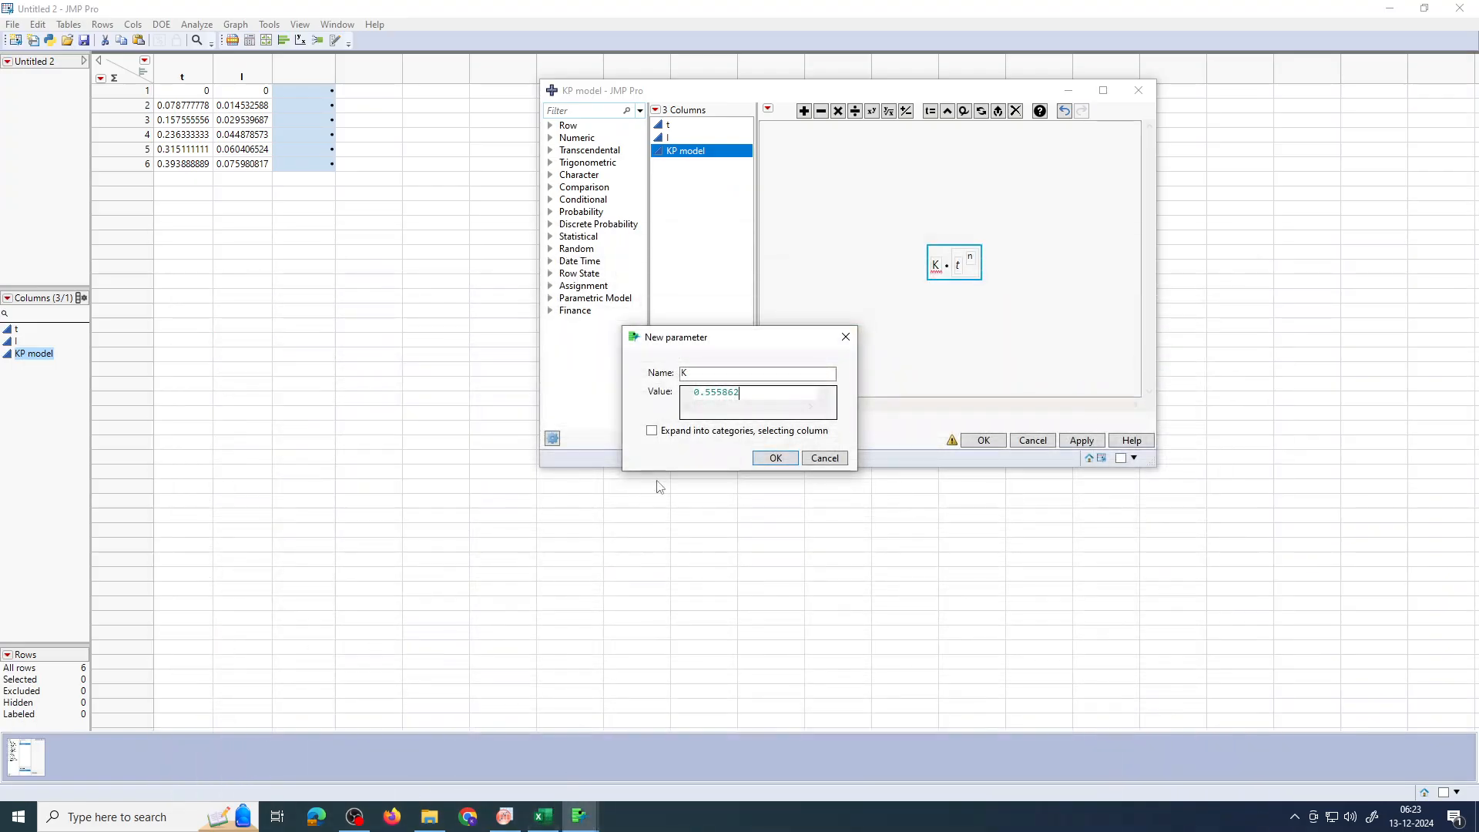
drag(729, 393, 737, 395)
text(3)
key(BackSpace)
text(2)
click(779, 460)
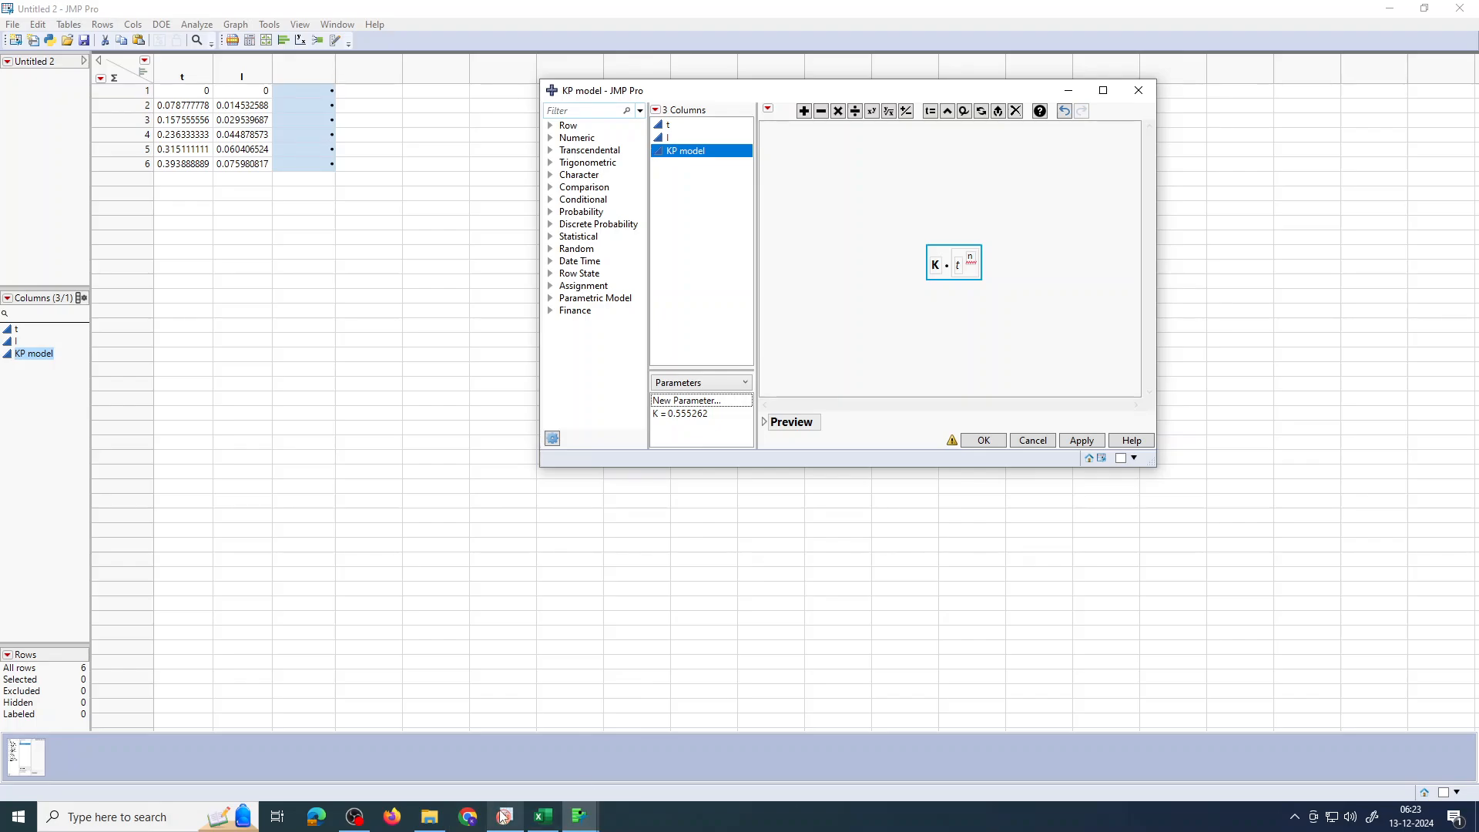
Step: Create a parameter n with the value 0.784237, checking it against the JC 1 sheet, and apply the formula to the KP model column
click(538, 822)
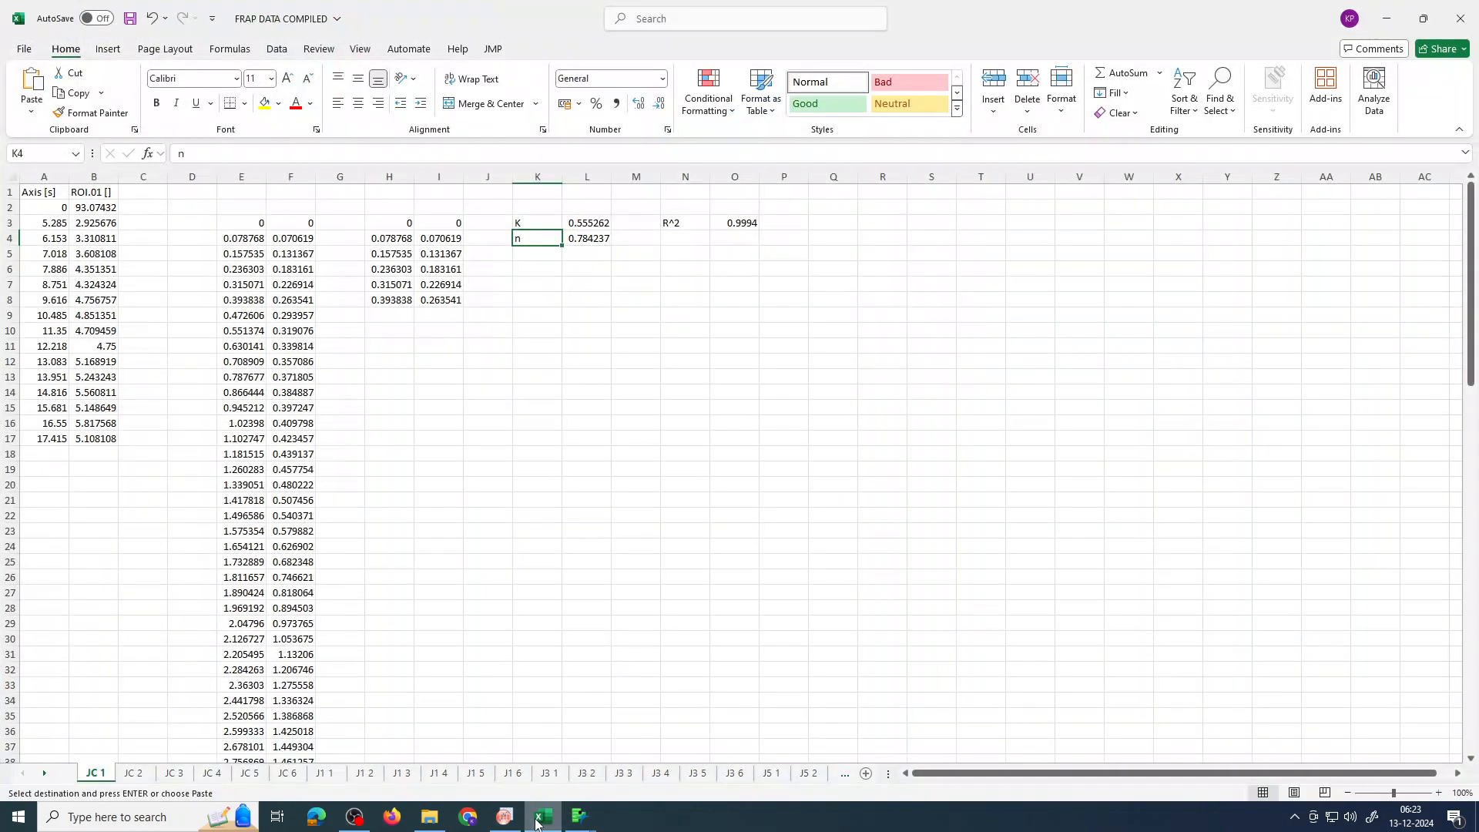
click(538, 823)
click(703, 400)
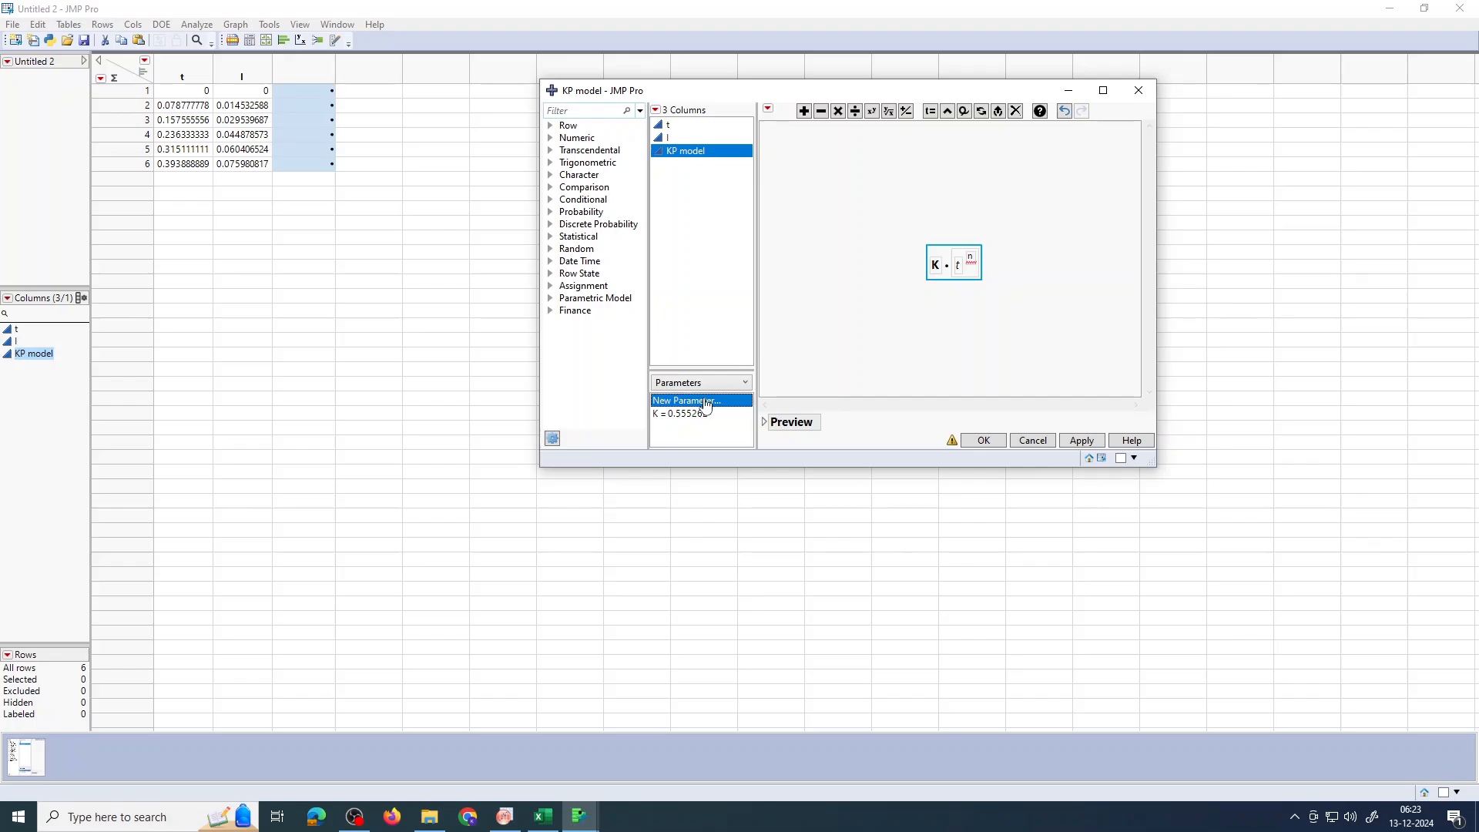
text(n)
key(Tab)
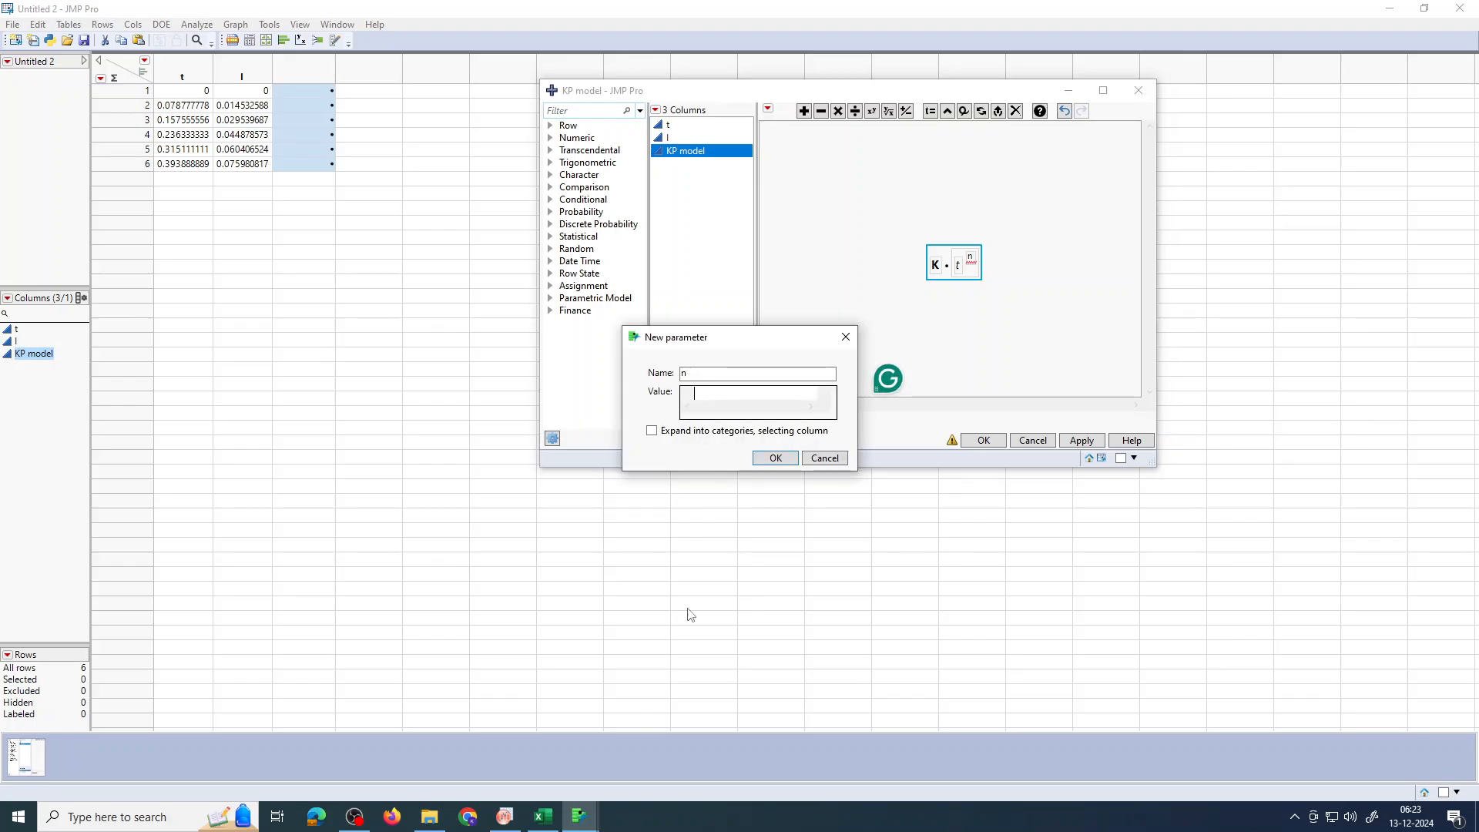
click(543, 816)
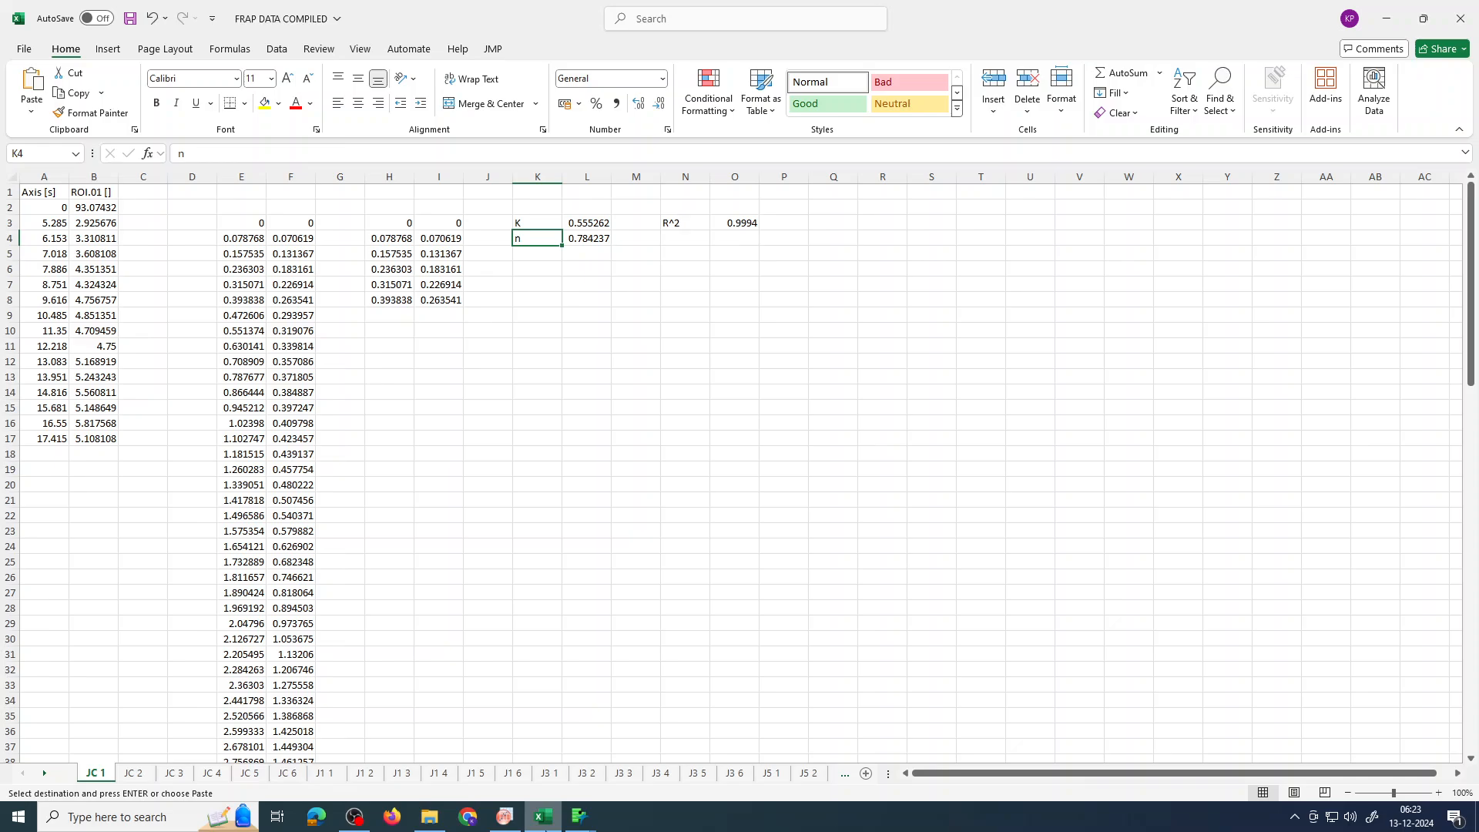
click(543, 816)
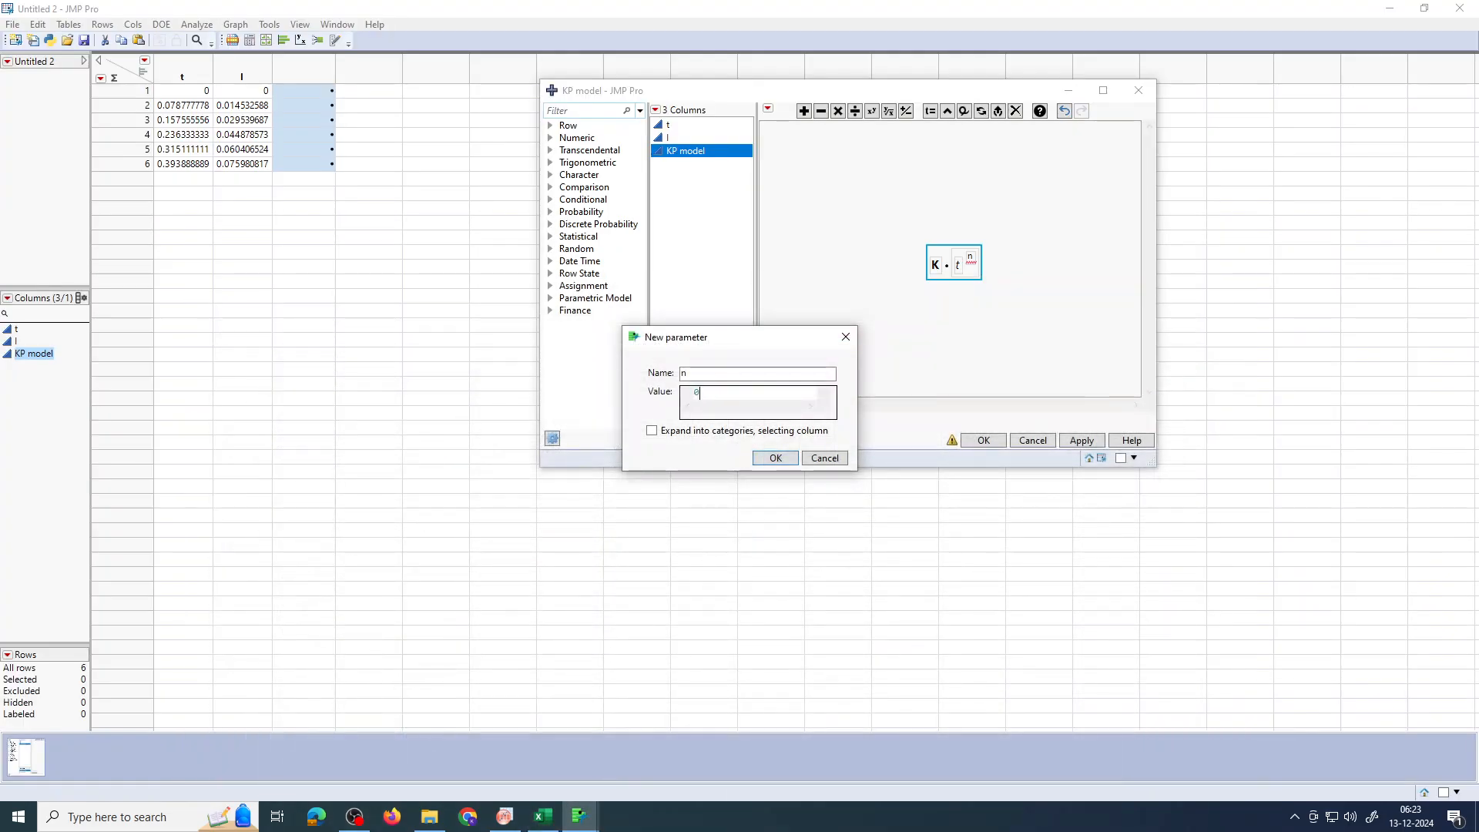
text(0.784238)
key(BackSpace)
text(7)
click(775, 459)
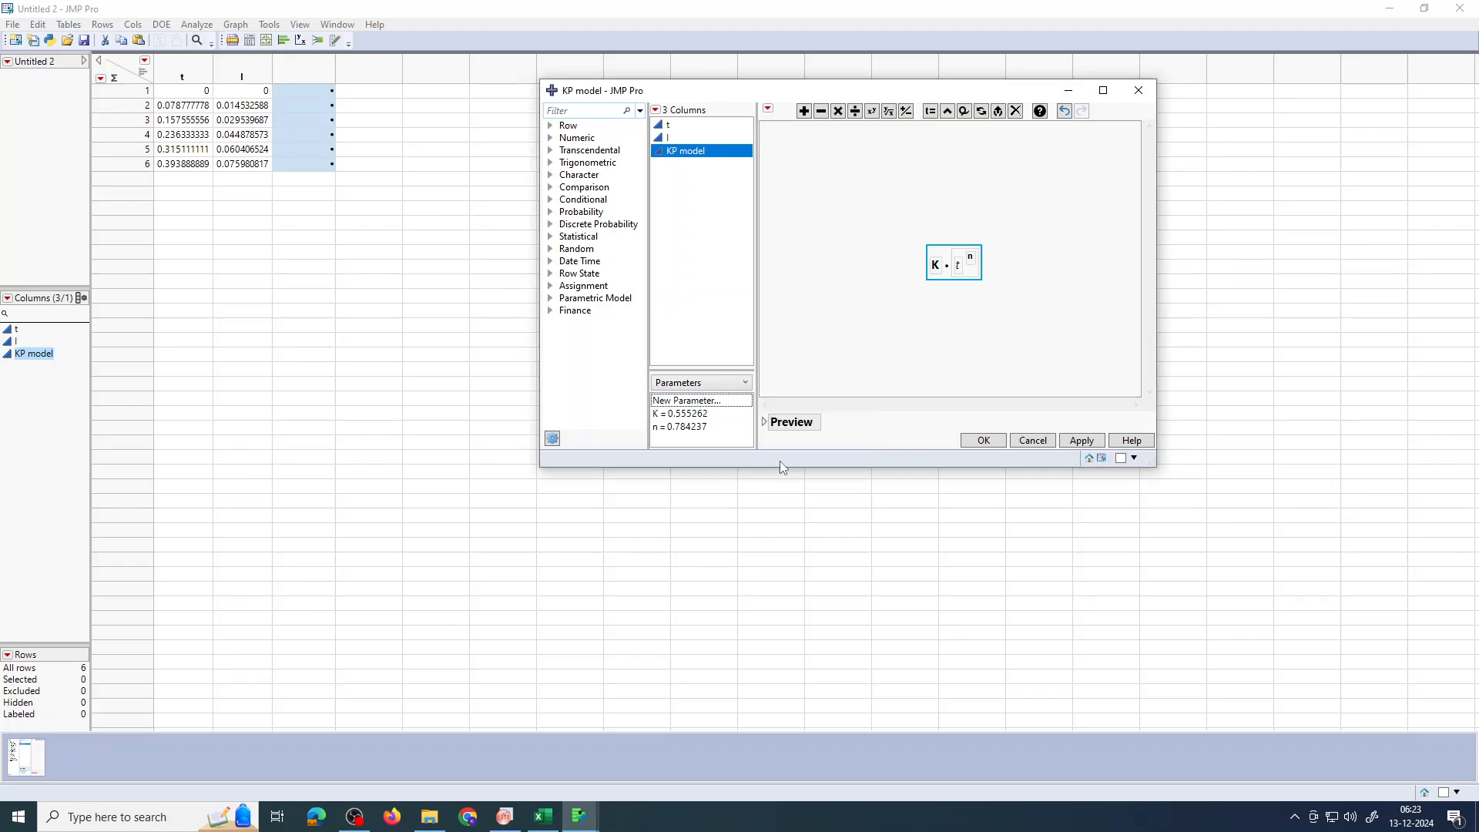
click(1081, 441)
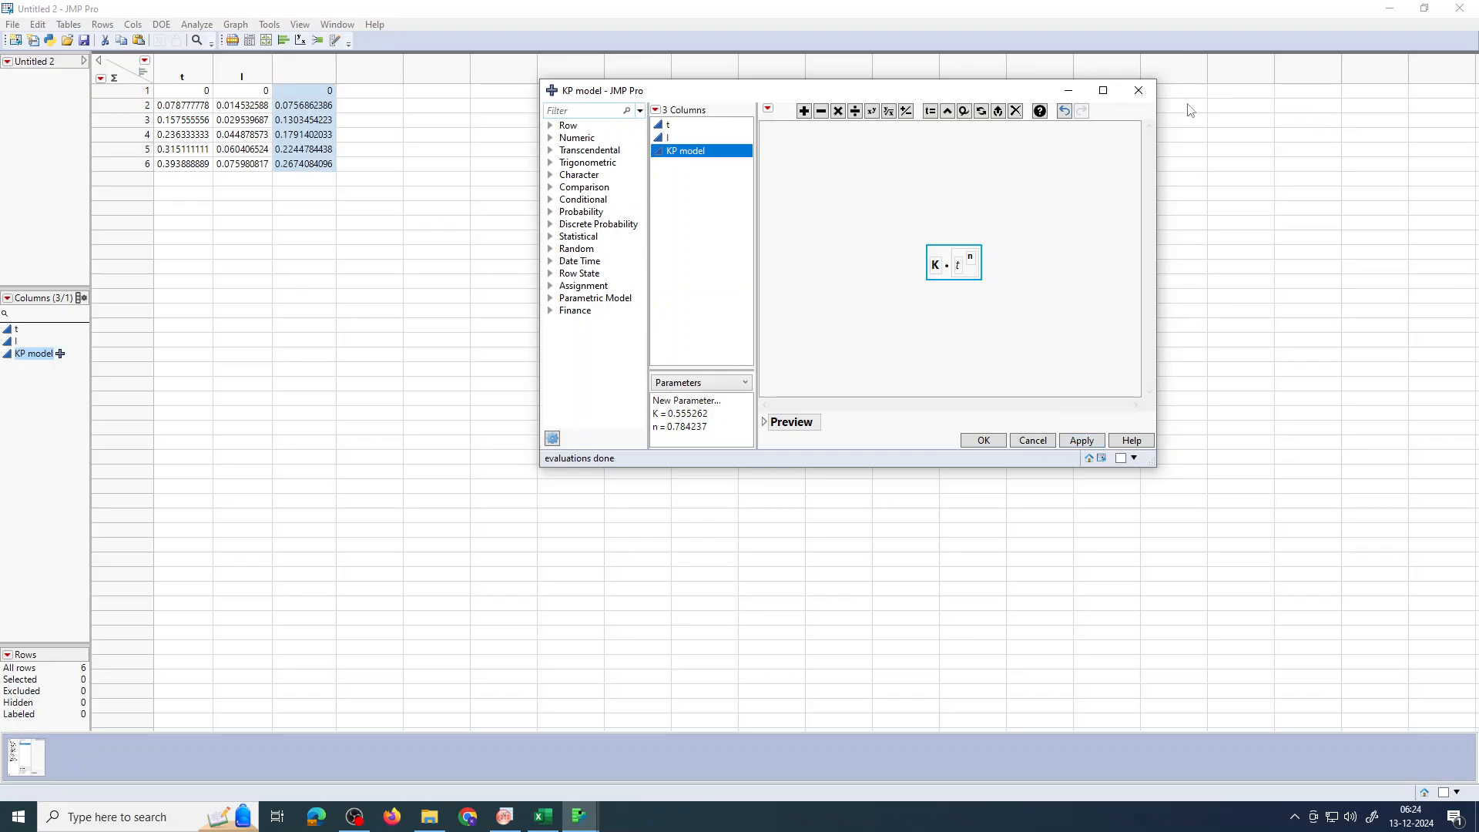
click(1139, 90)
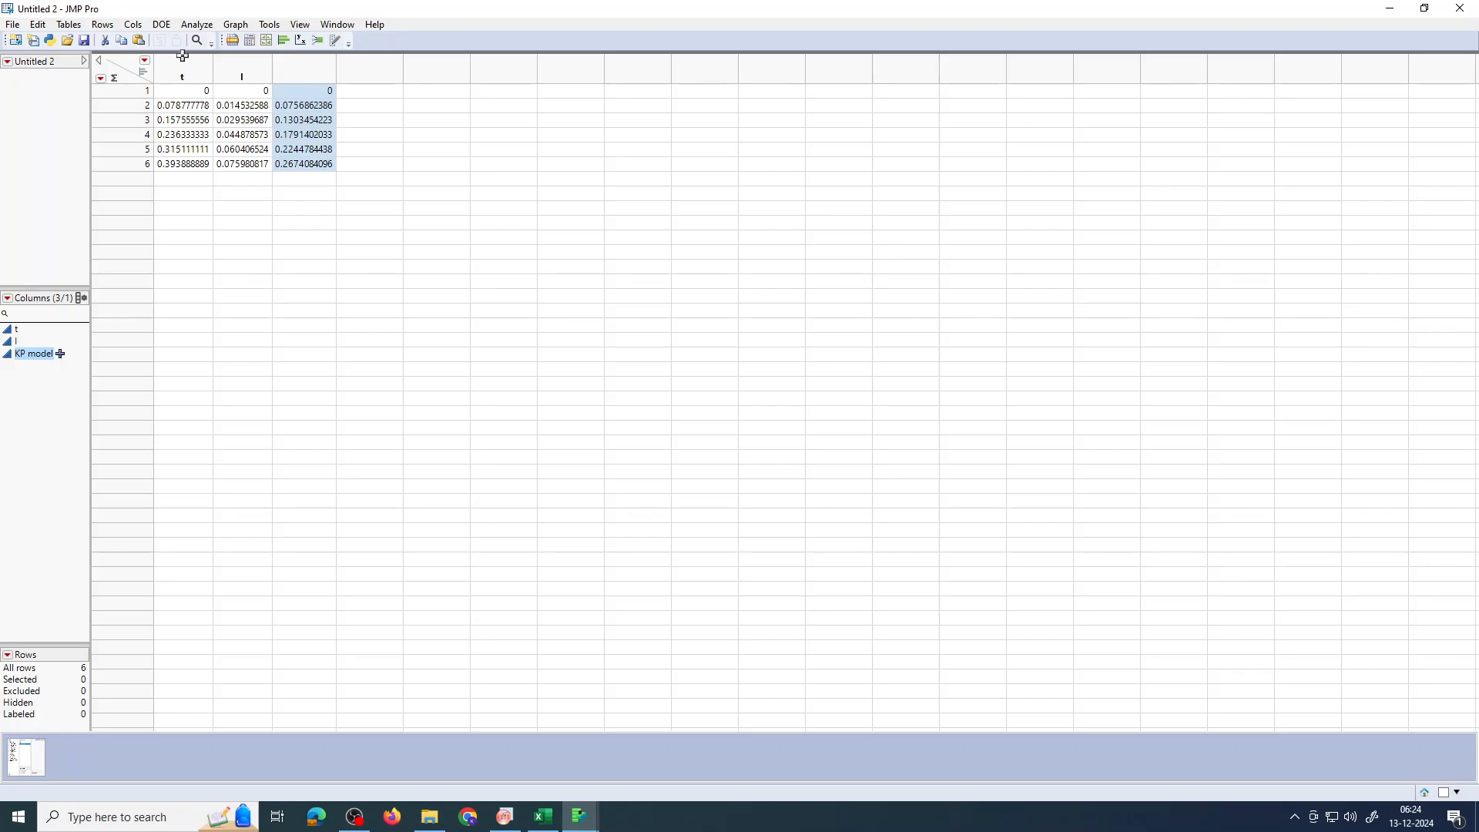
Step: Launch a Nonlinear fit with KP model as the X predictor formula and column I as the Y response
click(197, 24)
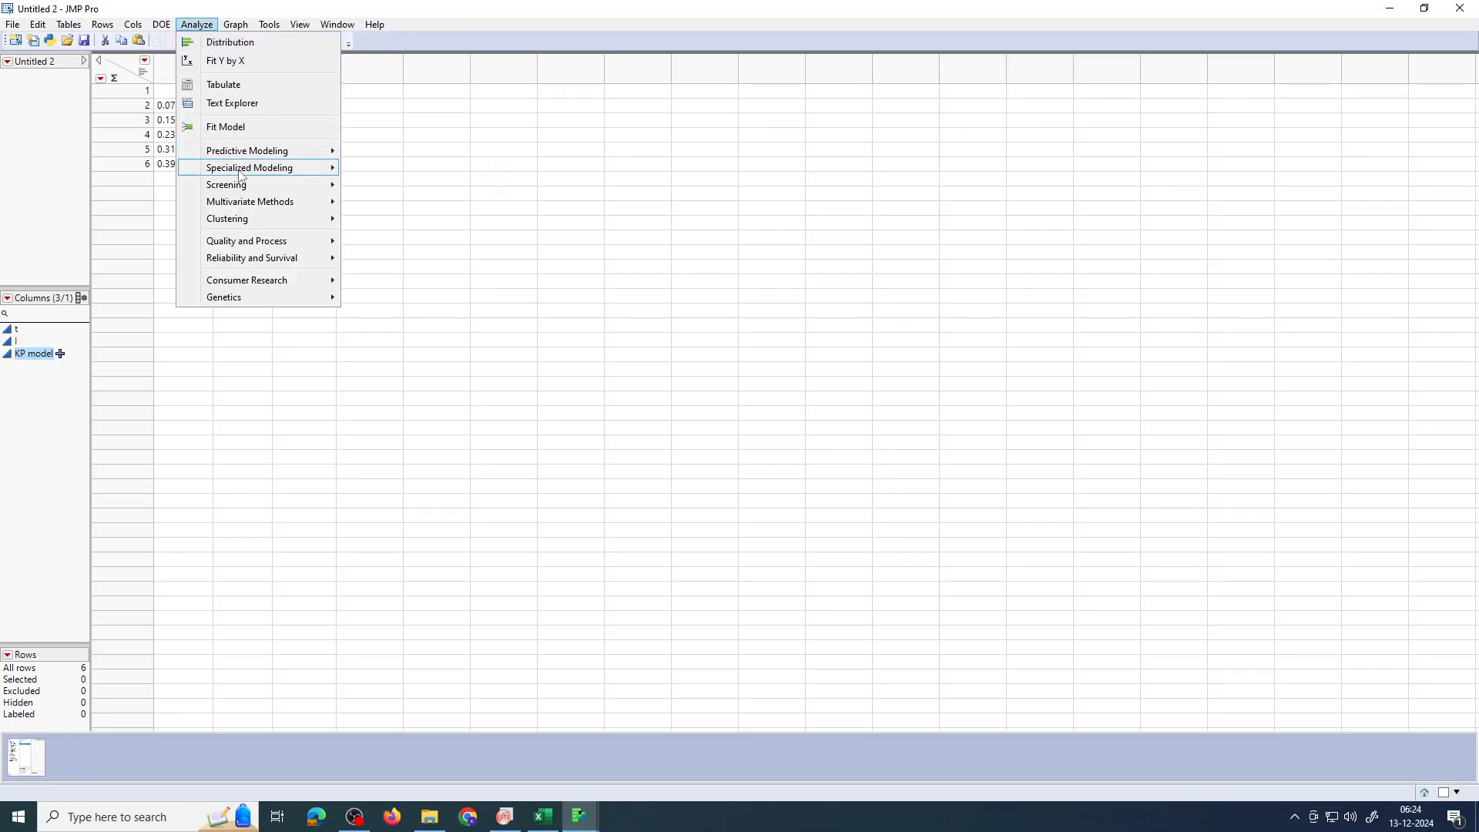
mouse_move(241, 170)
click(389, 193)
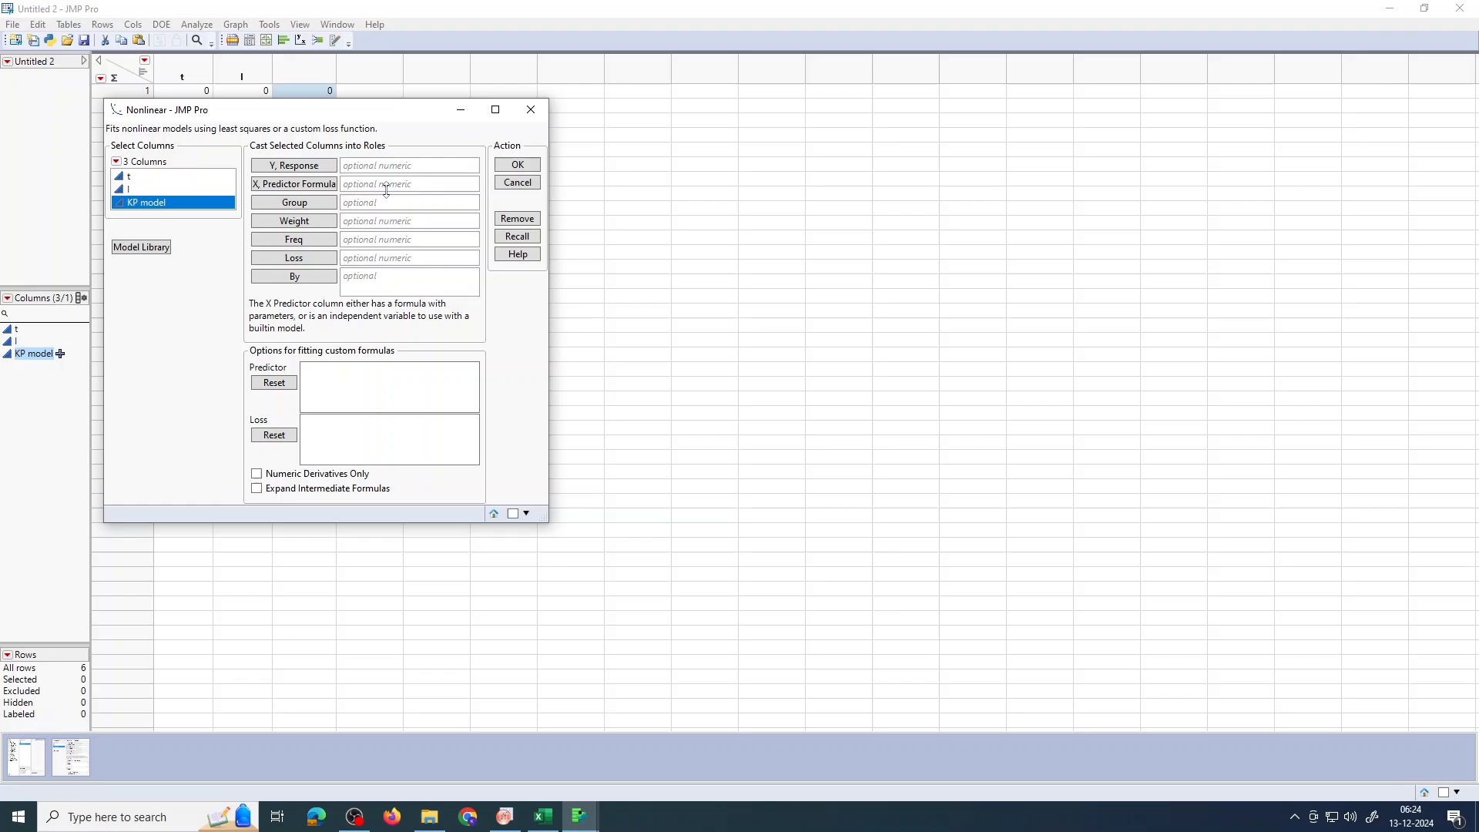
click(295, 190)
click(202, 189)
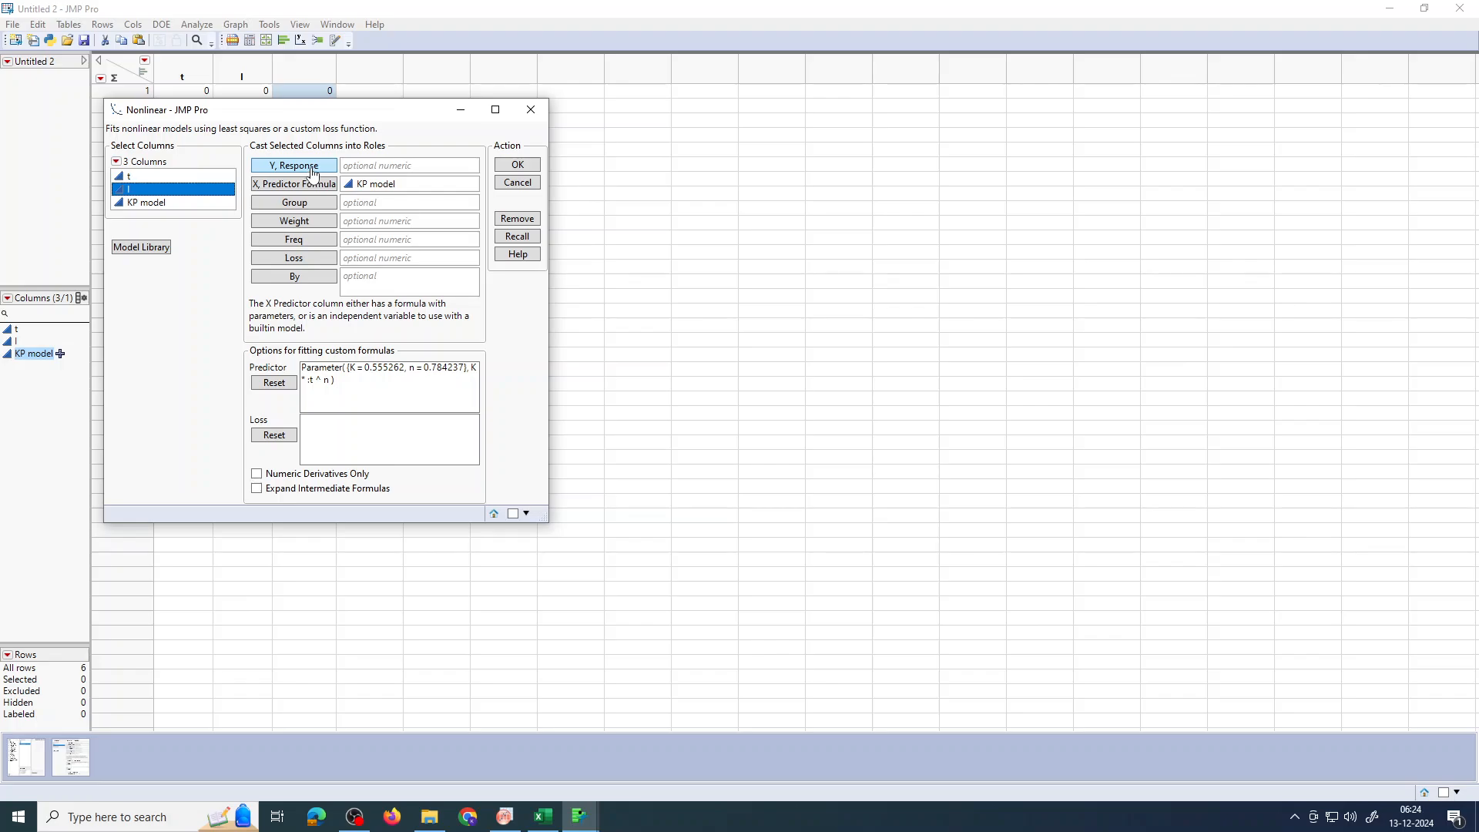
click(312, 166)
click(503, 166)
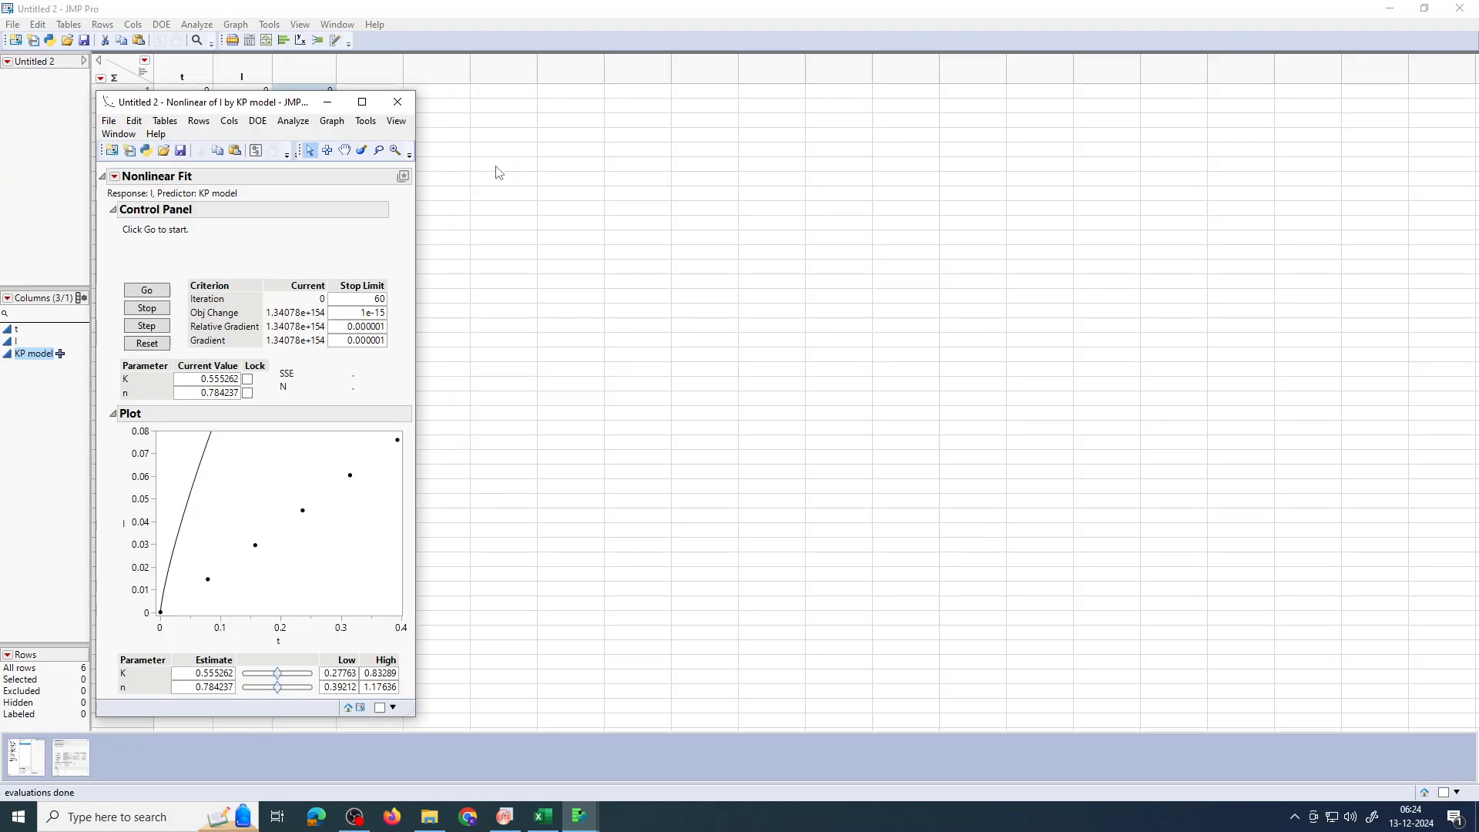
Step: Maximize the Nonlinear Fit report, run the KP model fit for K and n, and save the estimates
click(362, 101)
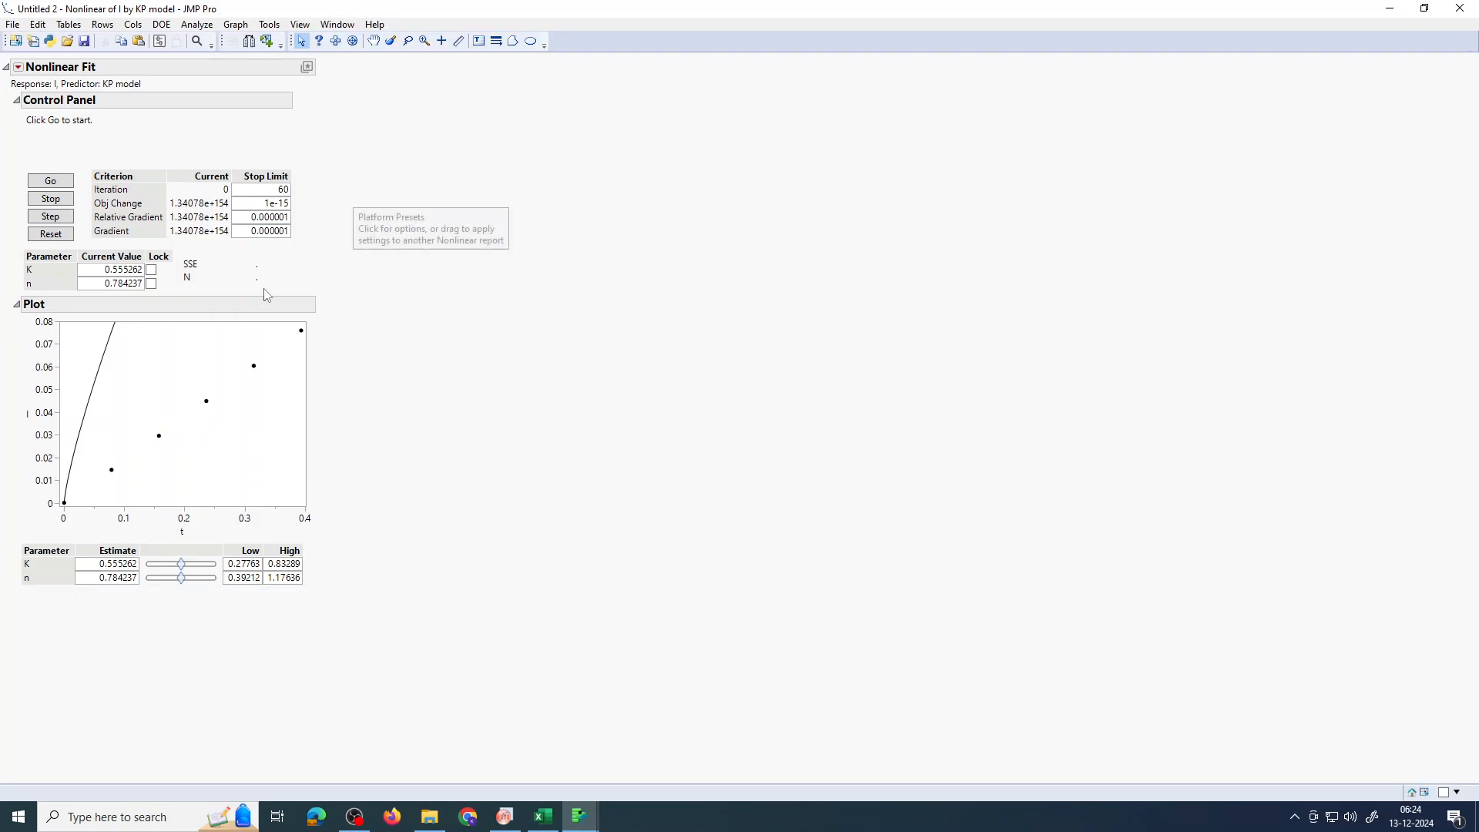
click(50, 181)
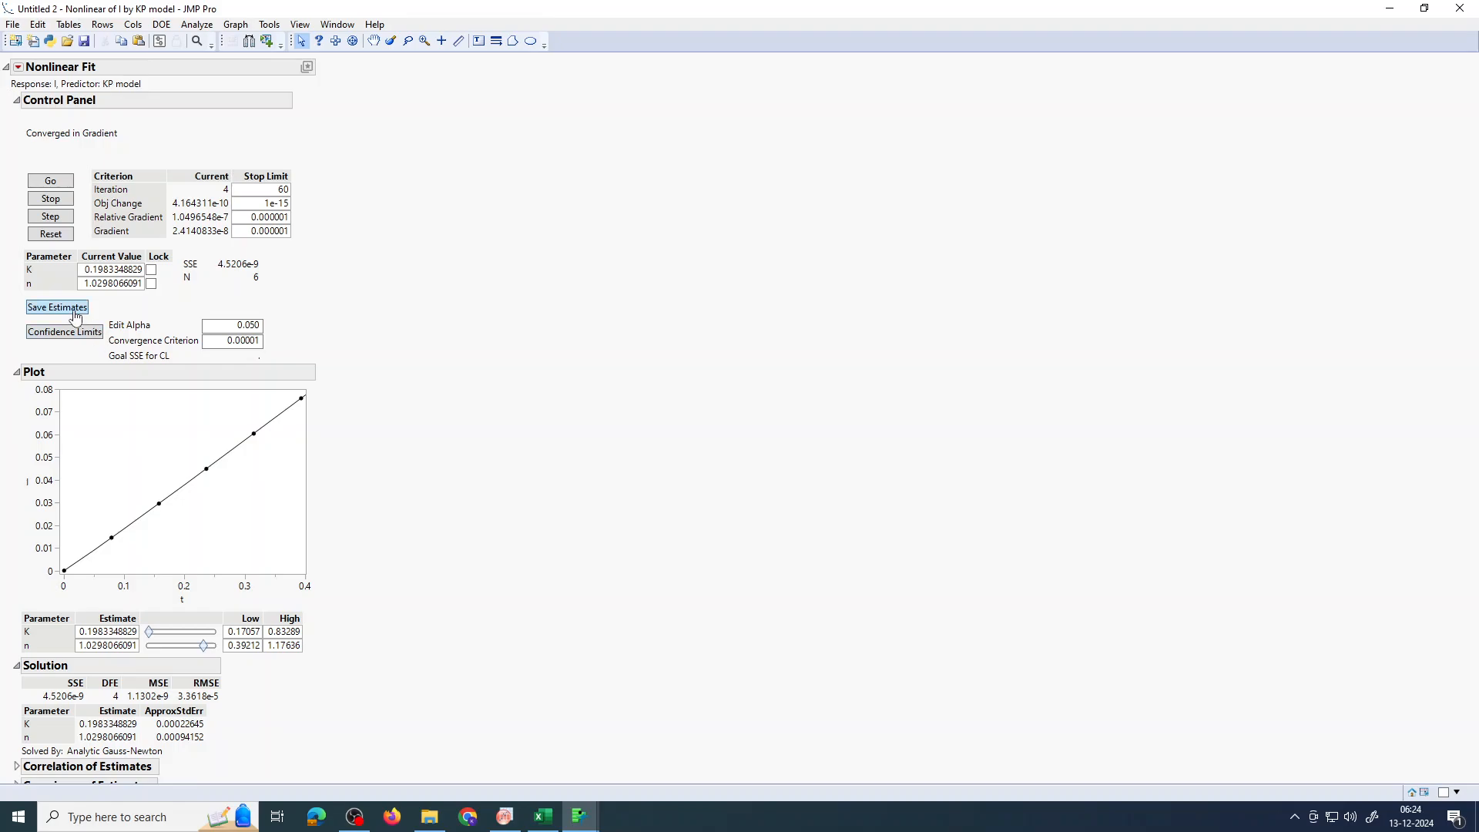
click(76, 316)
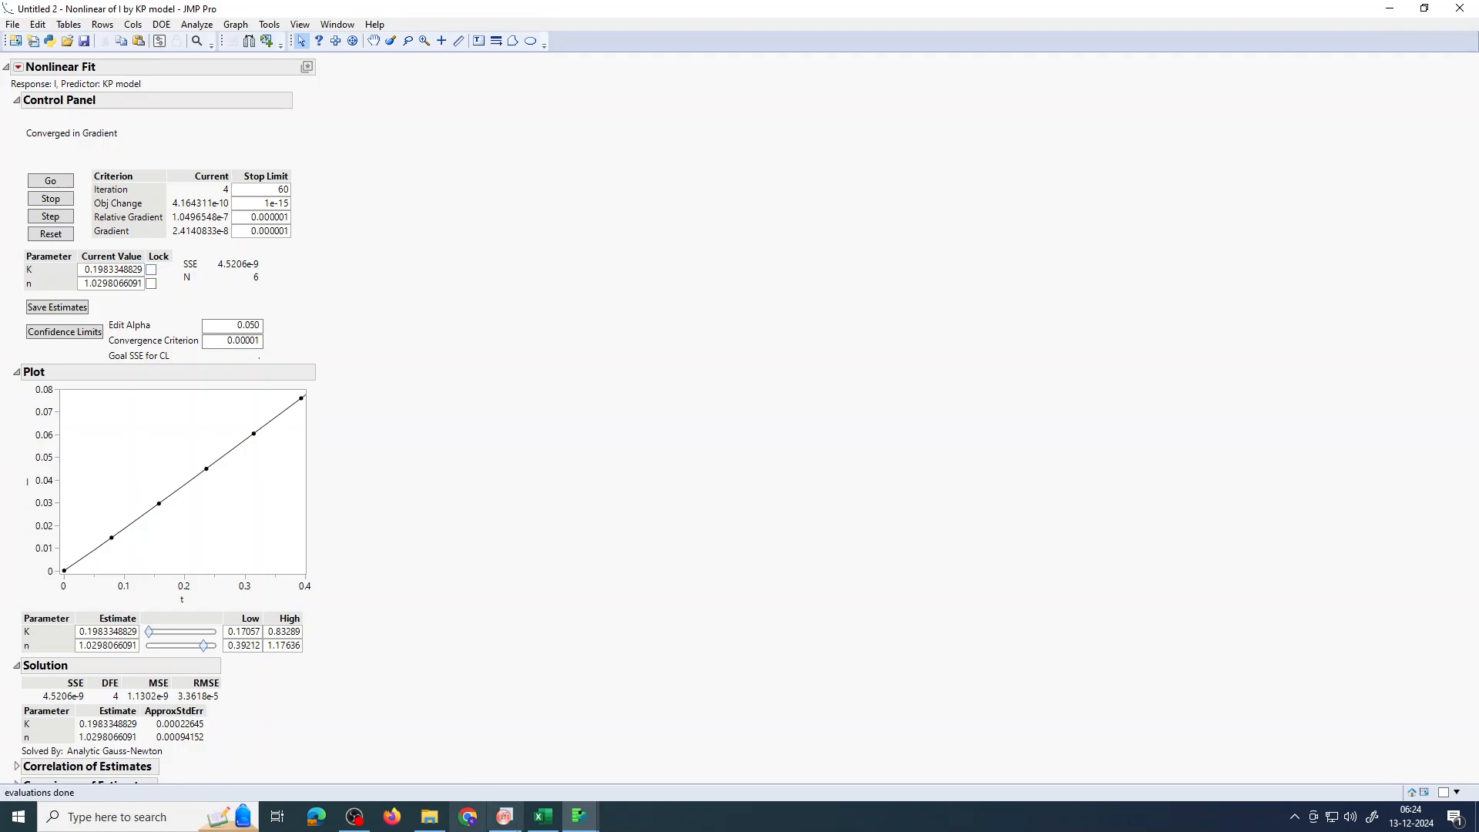
Step: Switch to the FRAP DATA COMPILED workbook in Excel and show the JC 2 sheet
click(543, 817)
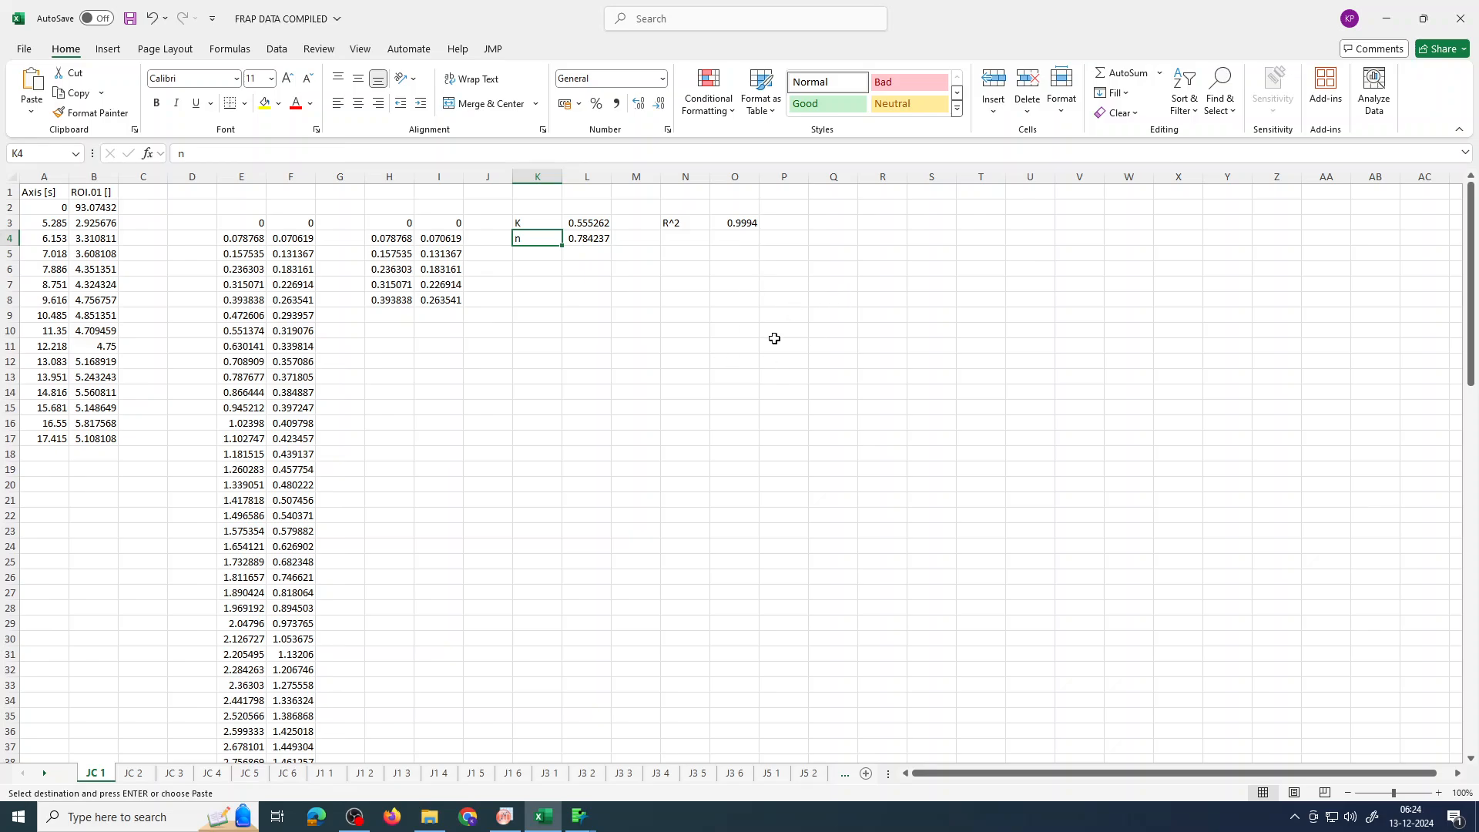
click(134, 774)
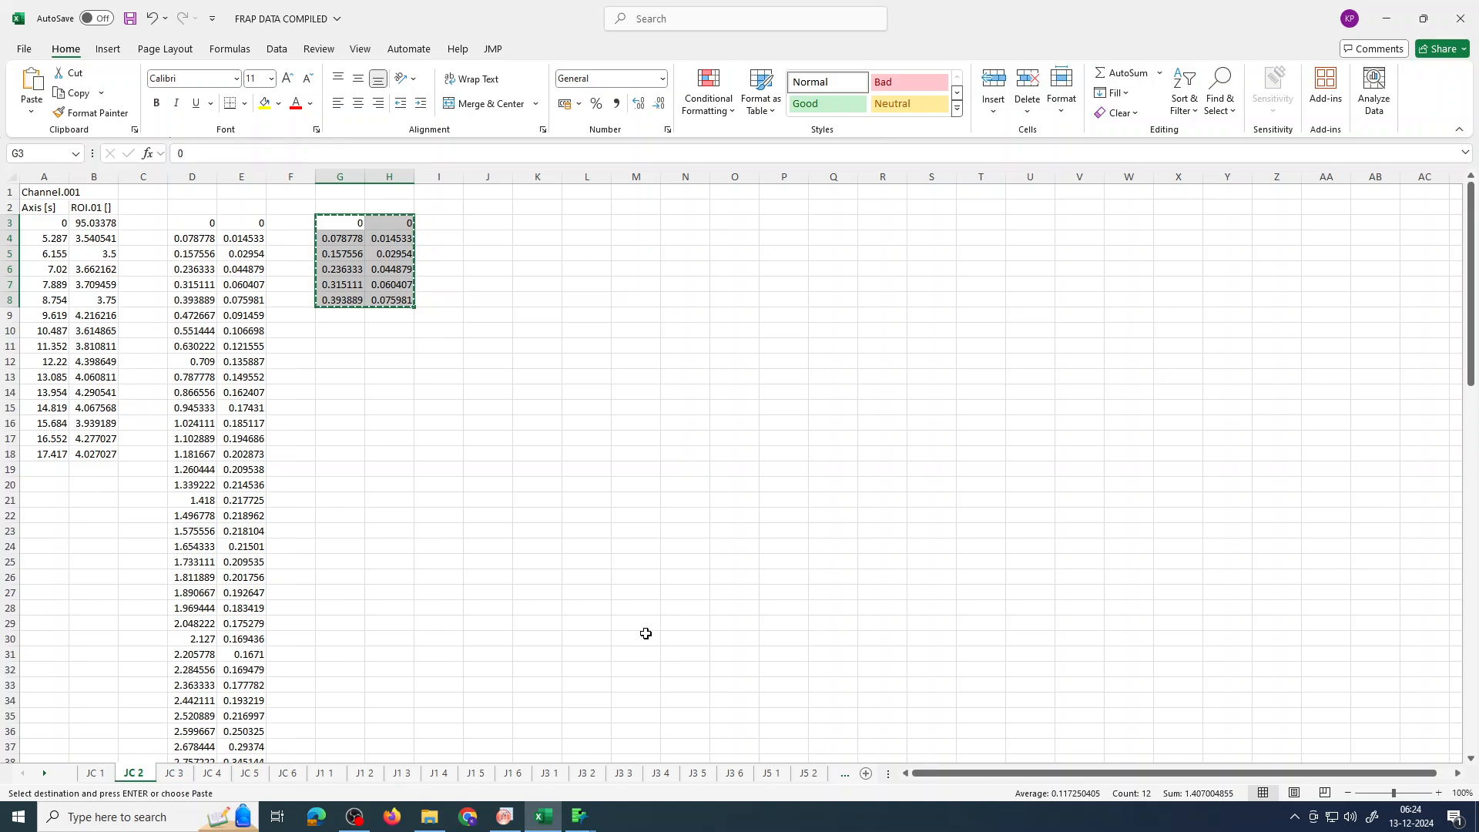
click(351, 818)
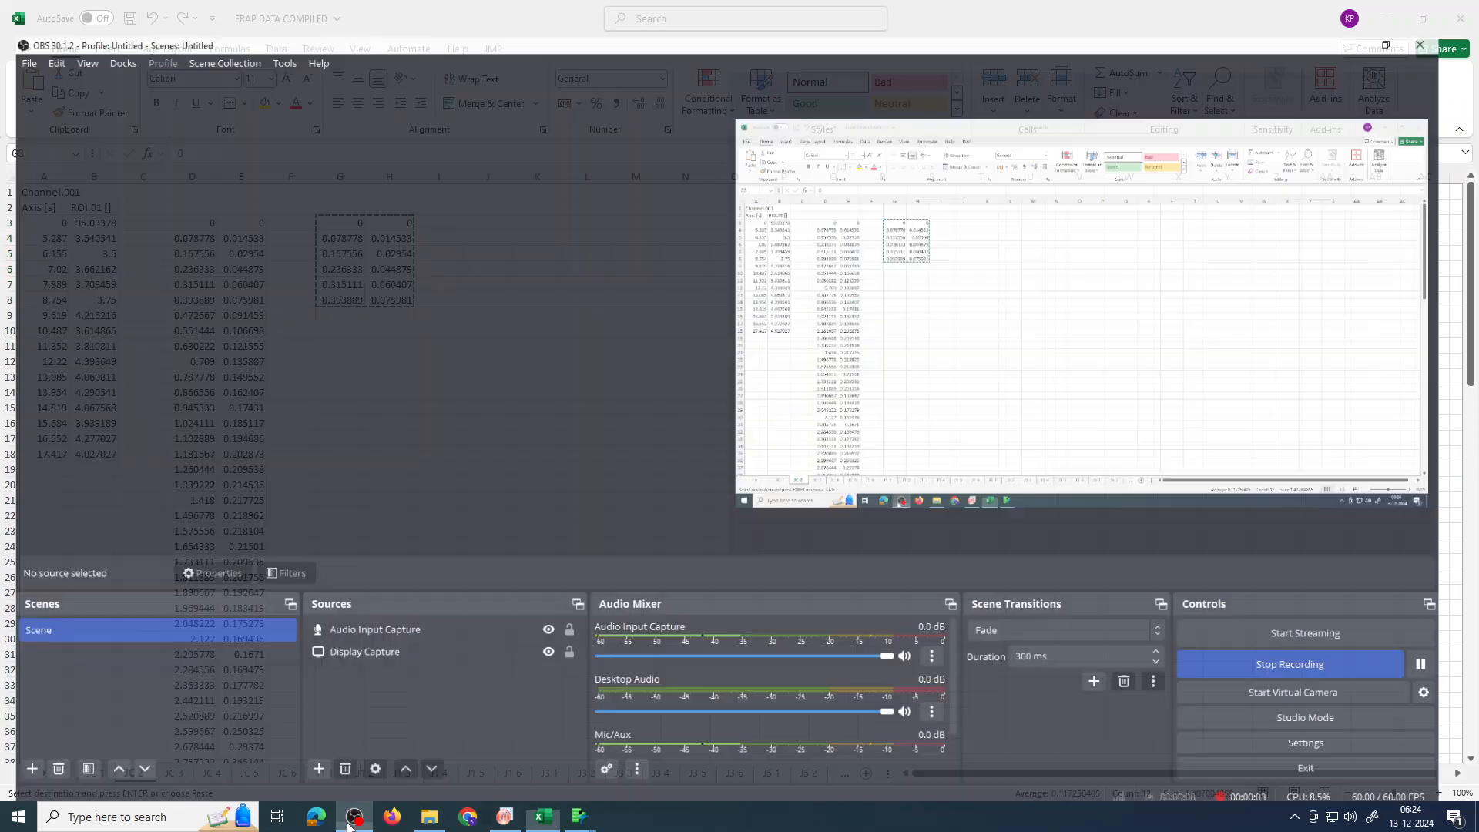